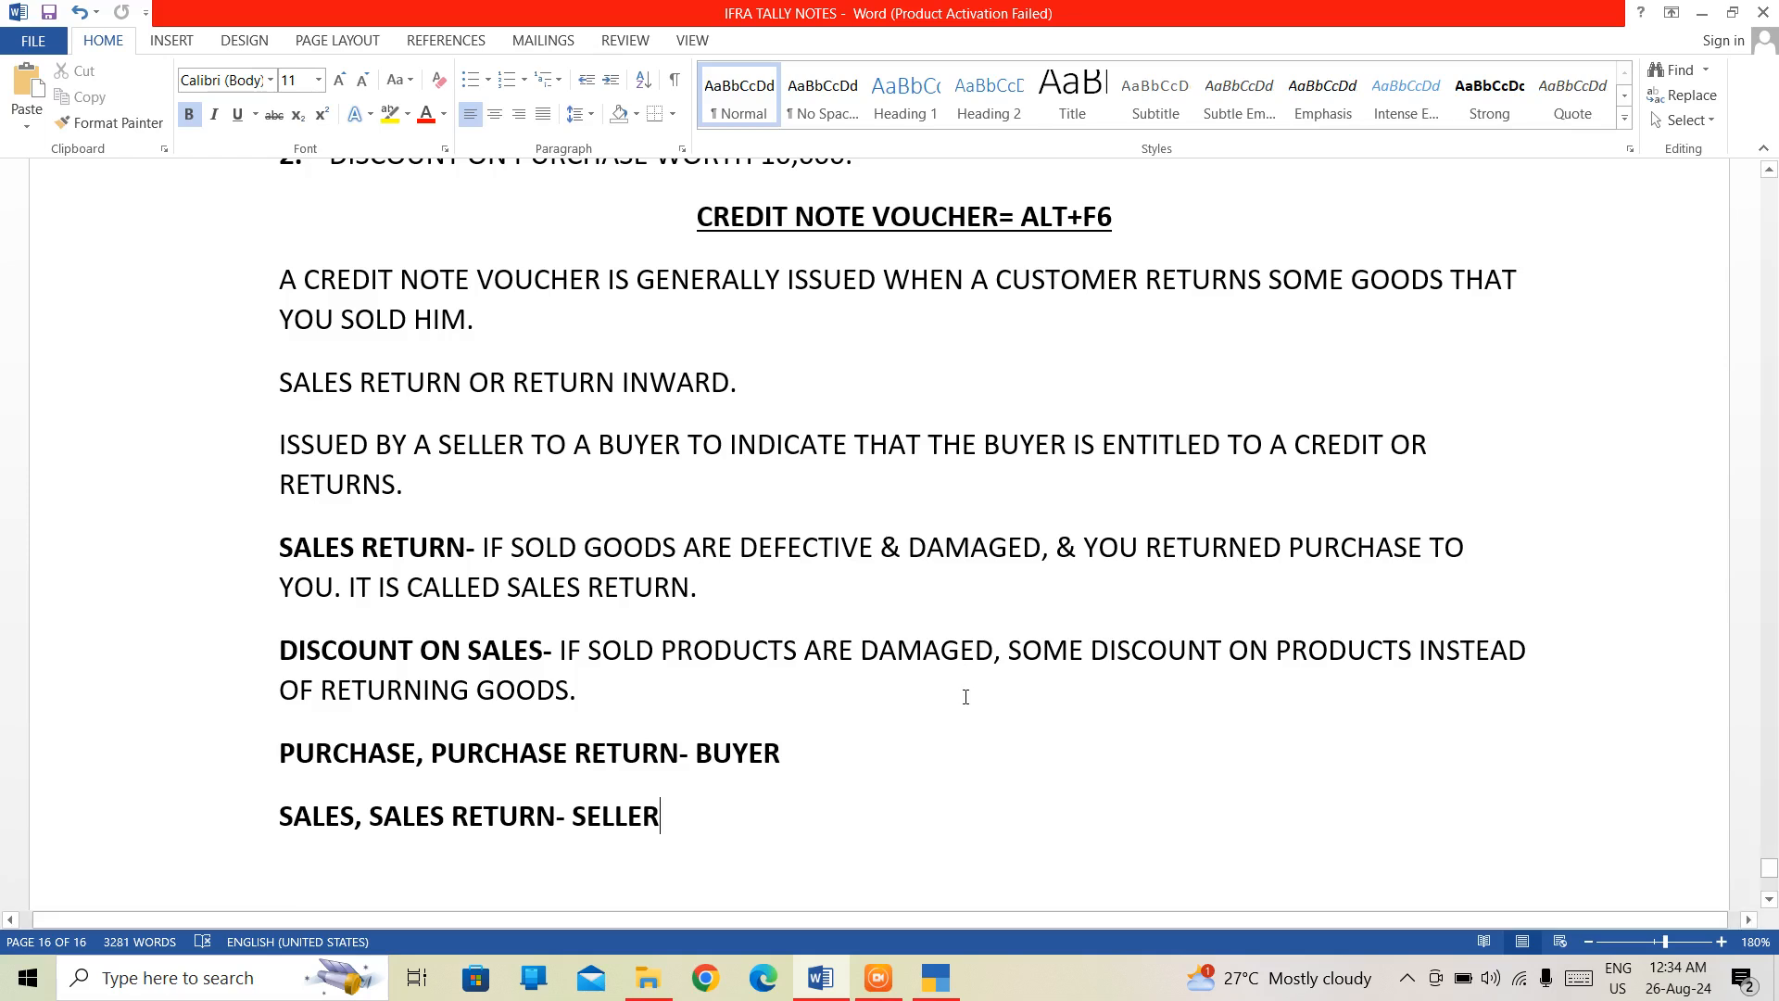
Step: Switch to TallyPrime and start a new sales voucher for RAHUL TRADERS
{"action": "left_click", "coordinate": [936, 980]}
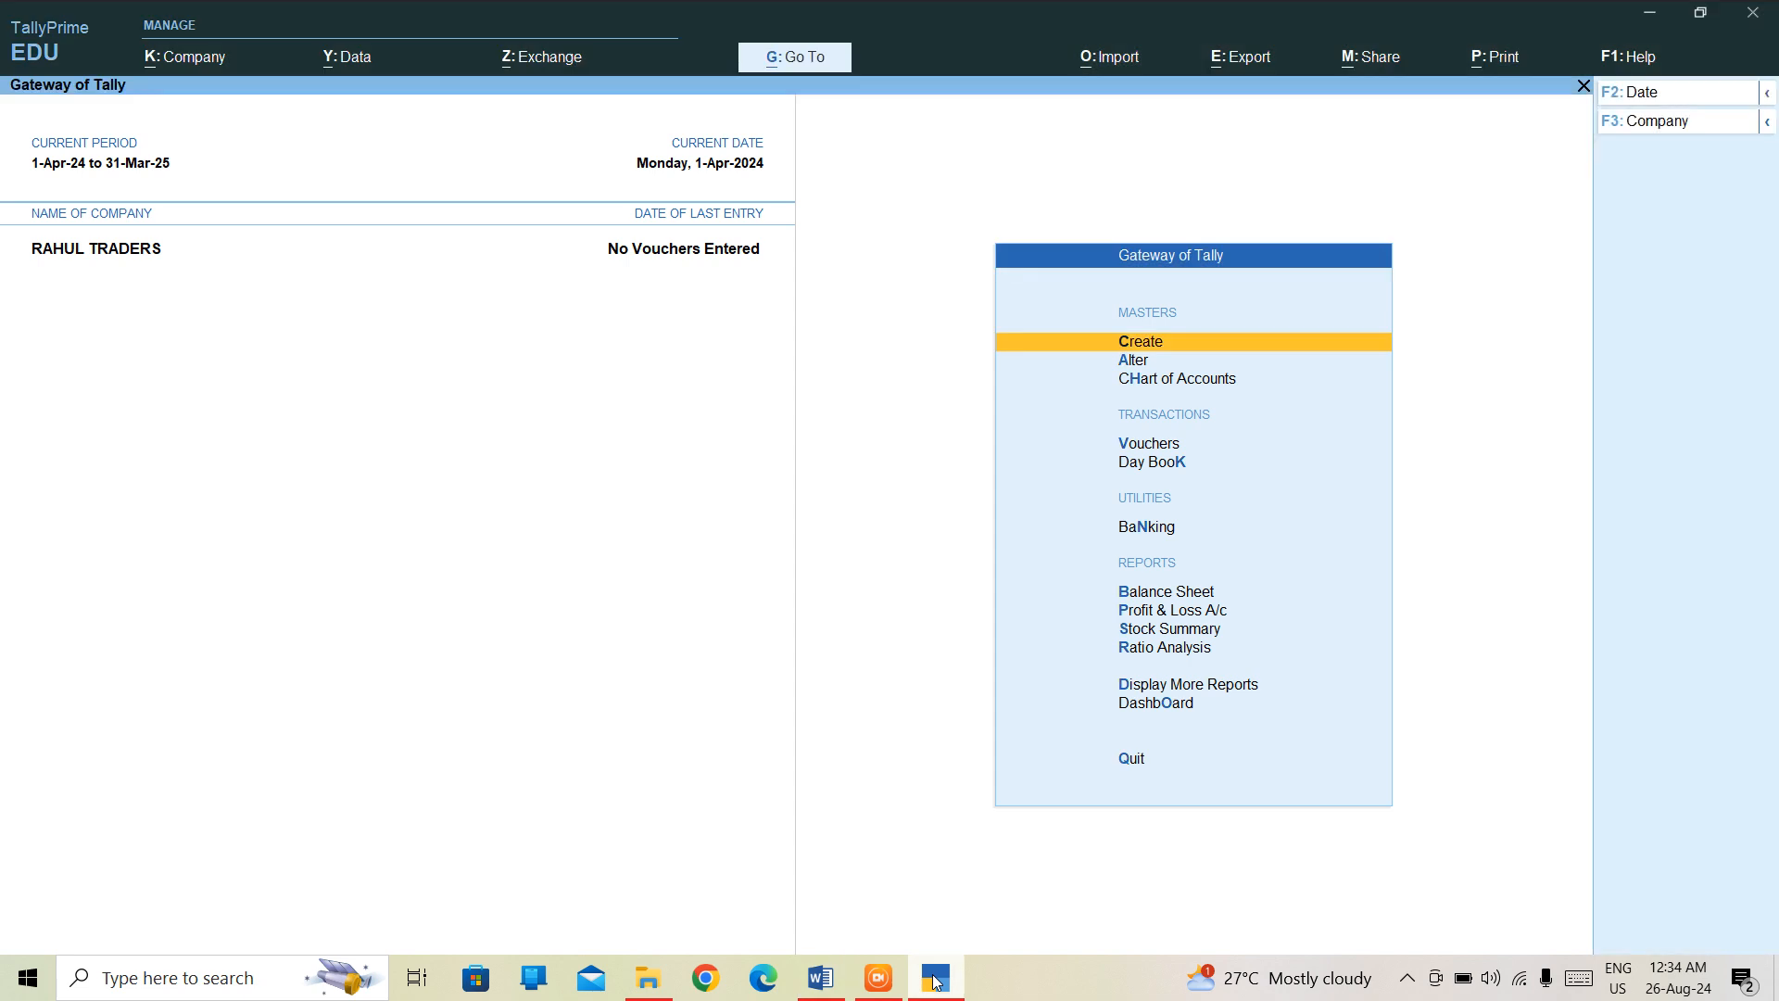
{"action": "key", "text": "Down"}
{"action": "key", "text": "Down"}
{"action": "key", "text": "Down"}
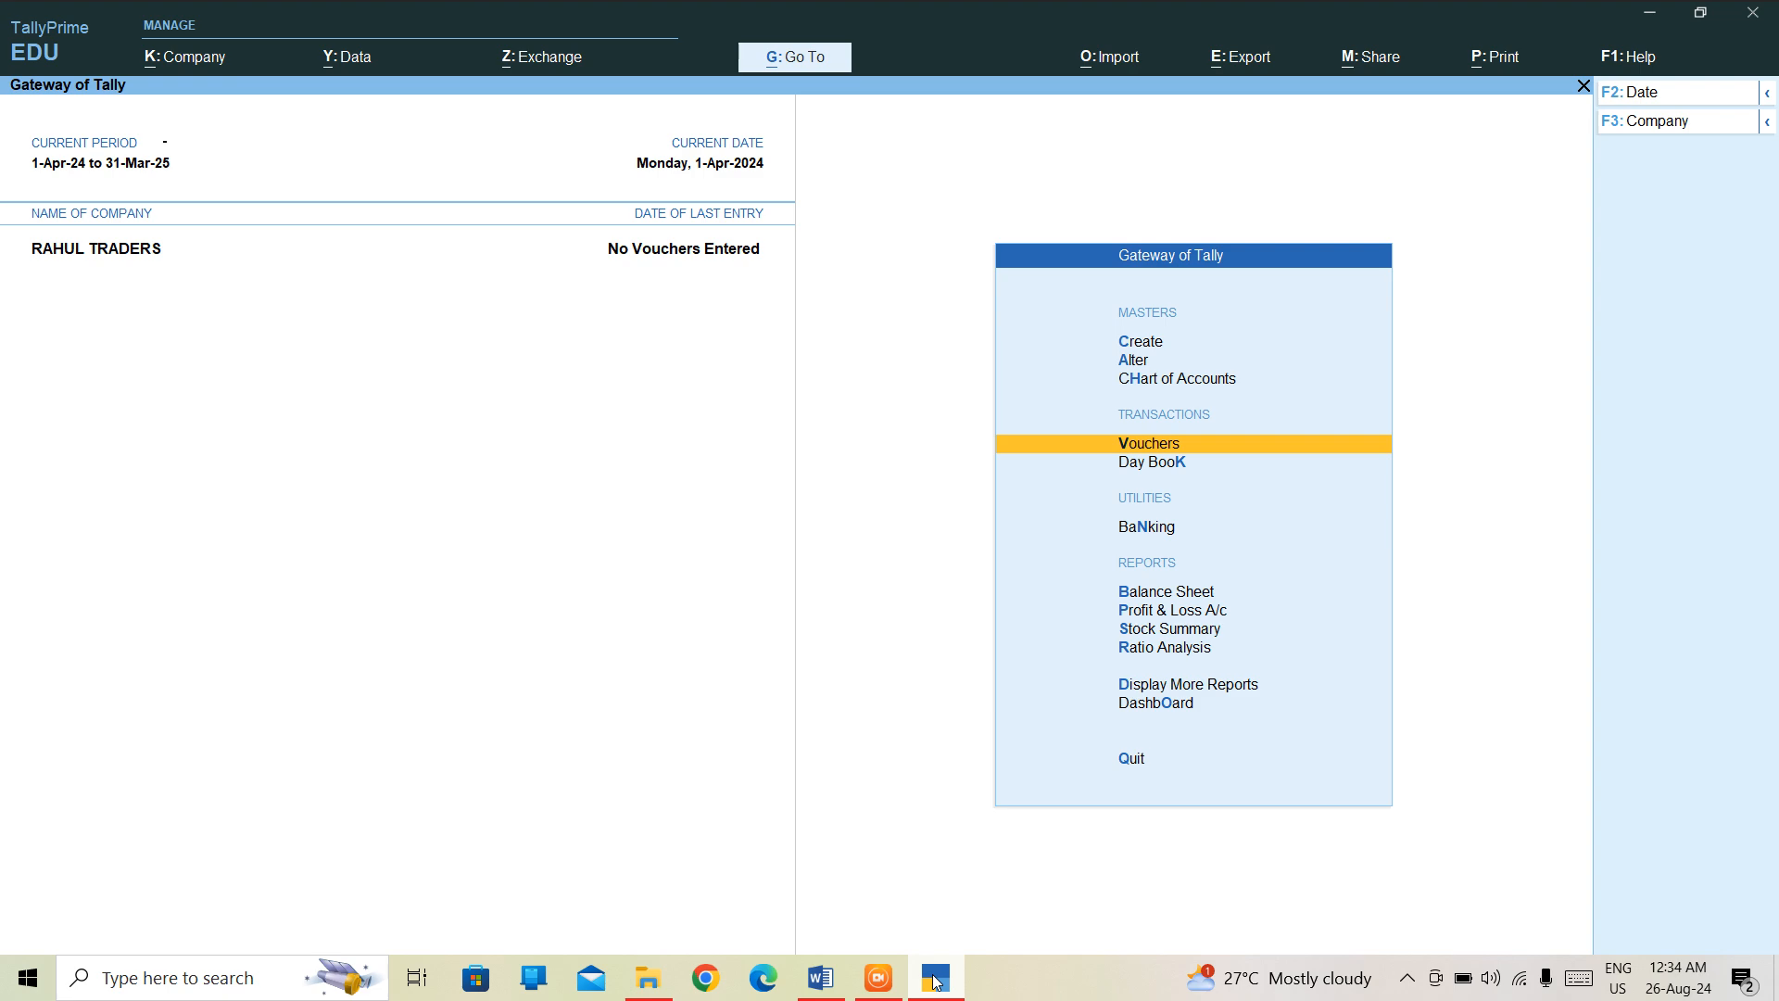
{"action": "key", "text": "Return"}
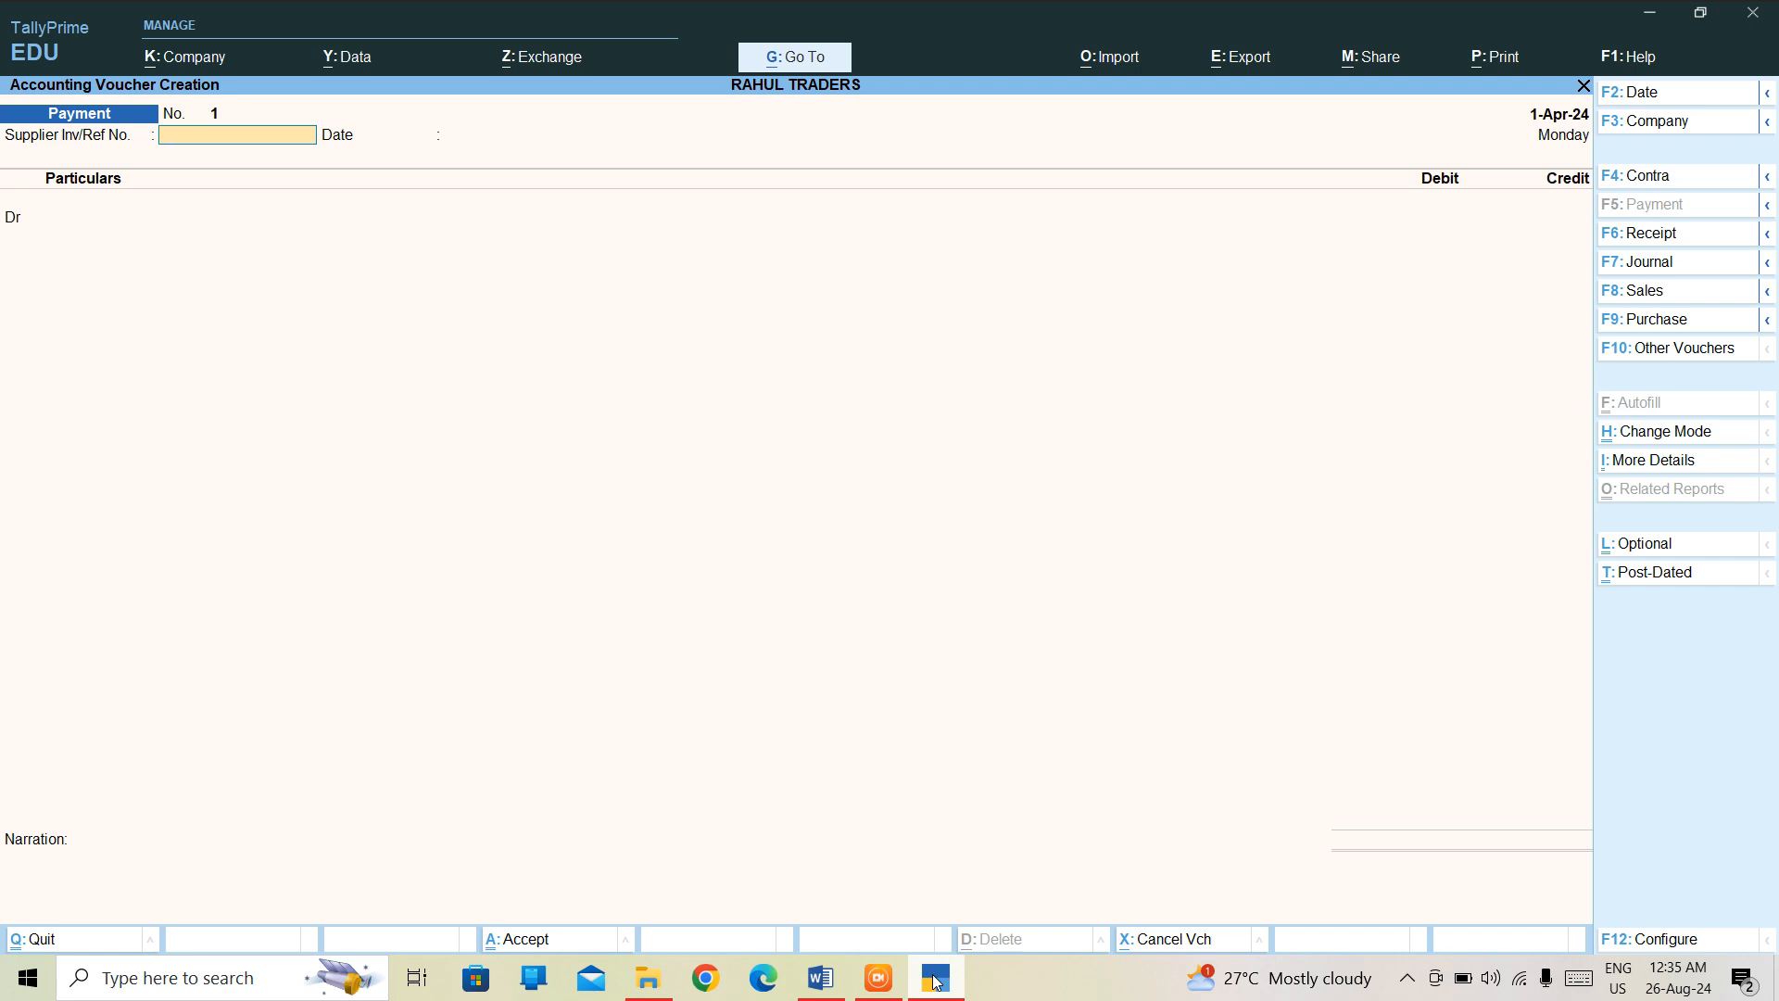
{"action": "key", "text": "F8"}
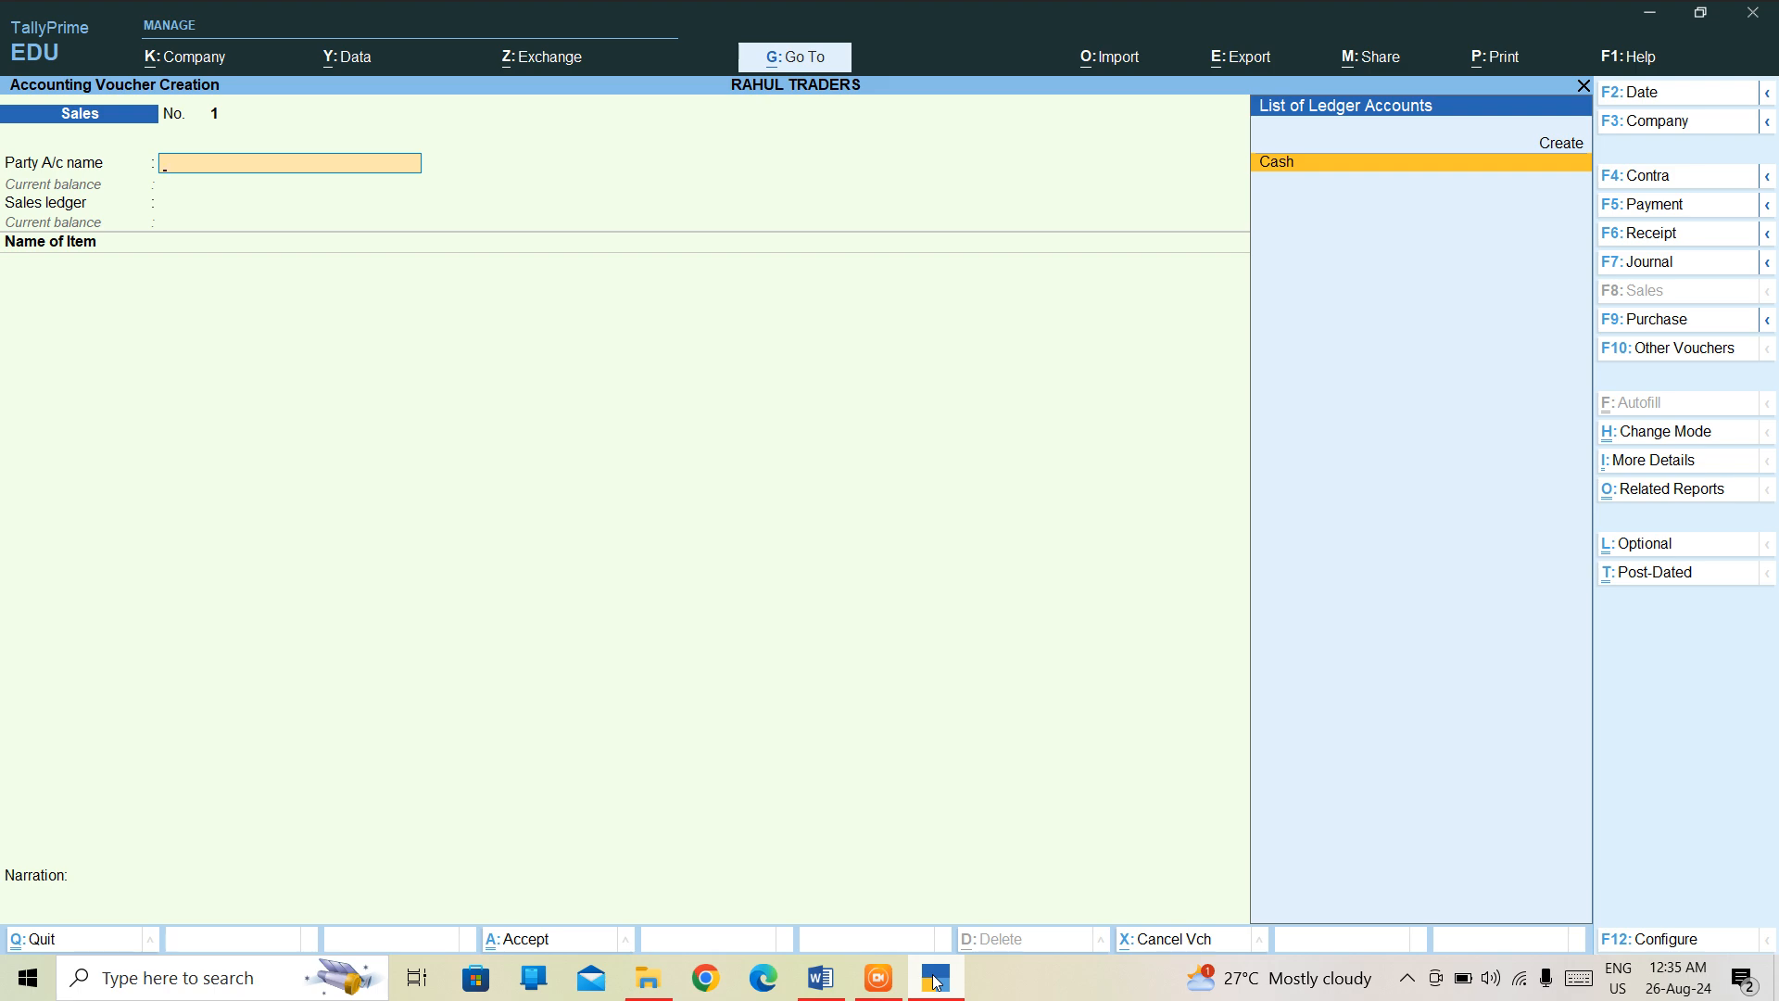
Step: Choose Cash as the party account and the buyer, leaving the dispatch details blank
{"action": "key", "text": "Return"}
{"action": "key", "text": "Return"}
{"action": "key", "text": "Return"}
{"action": "key", "text": "Return"}
{"action": "key", "text": "Return"}
{"action": "key", "text": "Return"}
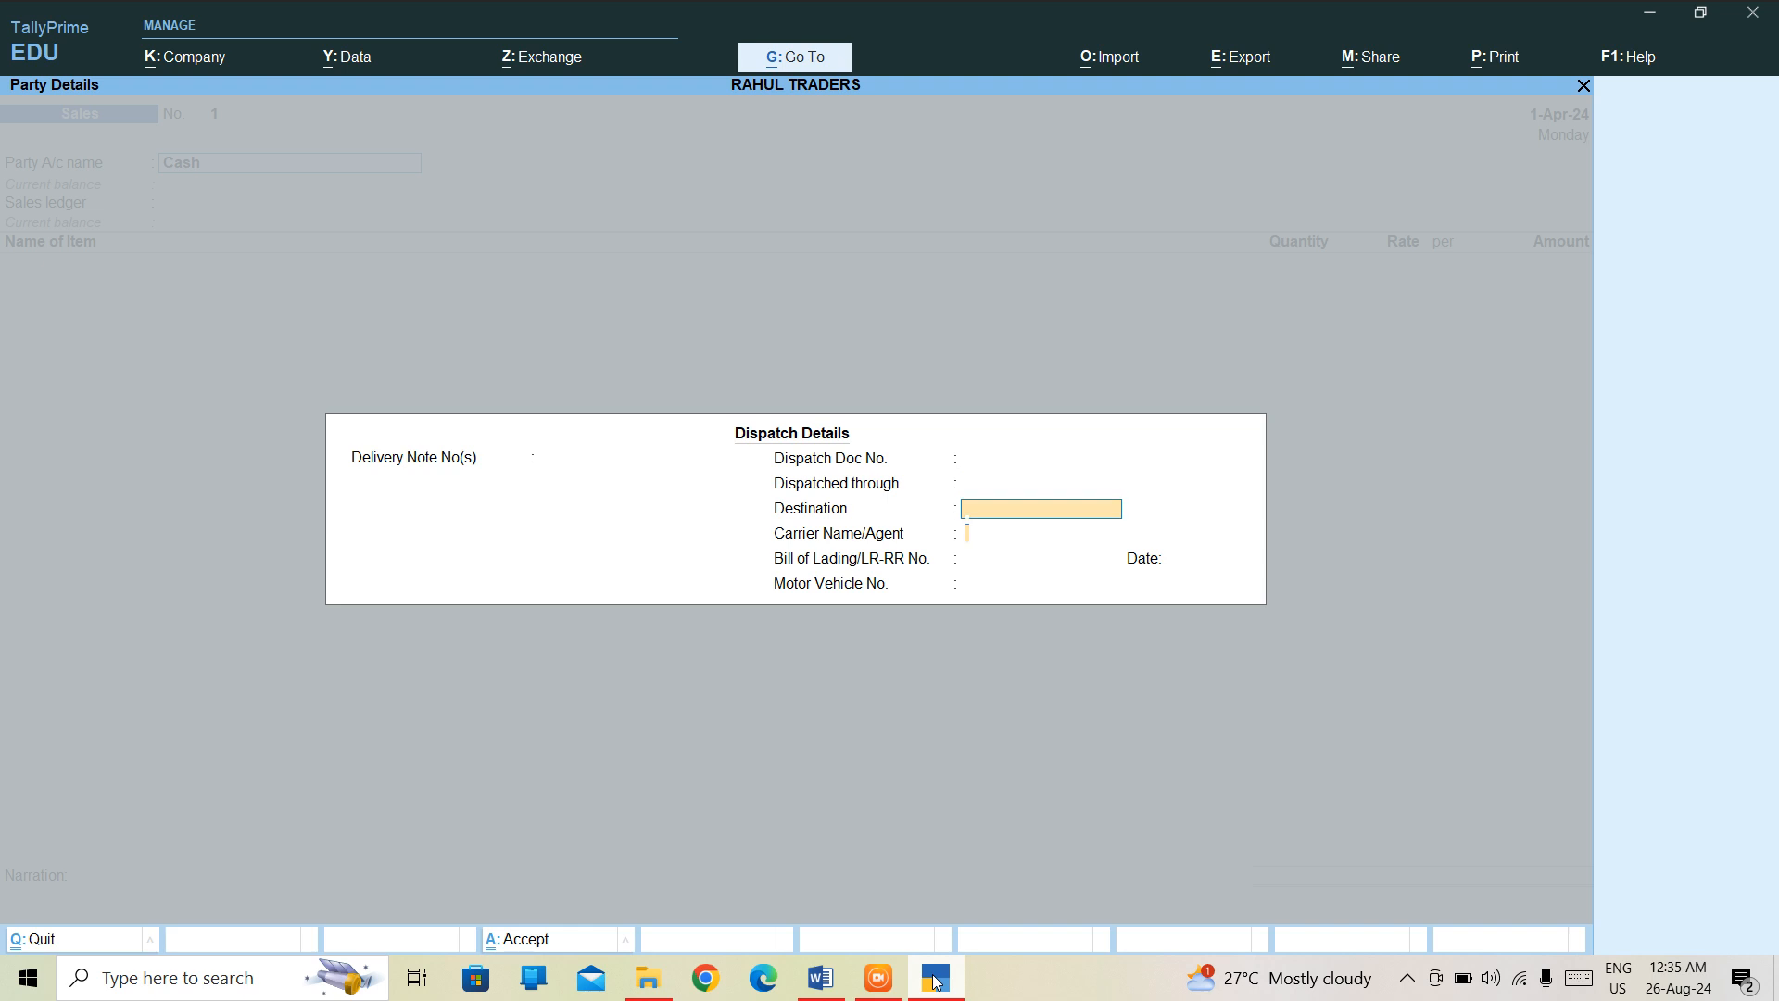
{"action": "key", "text": "Return"}
{"action": "key", "text": "Return"}
{"action": "key", "text": "Return"}
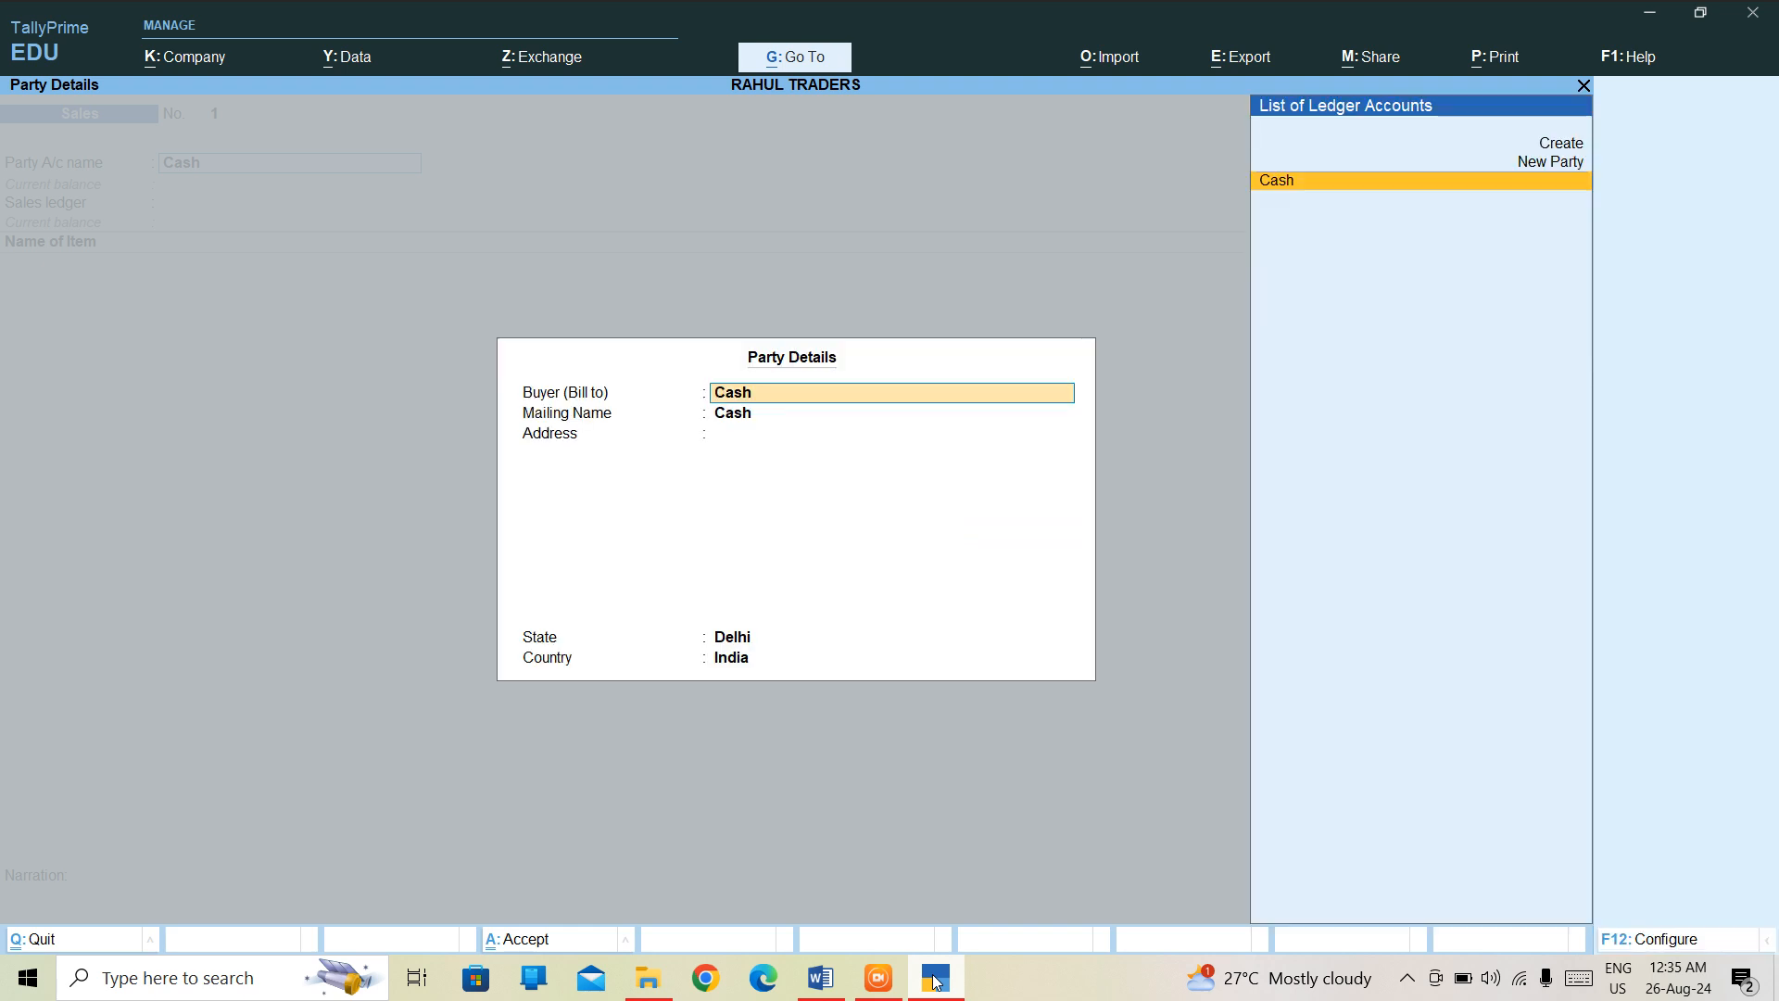
{"action": "key", "text": "Return"}
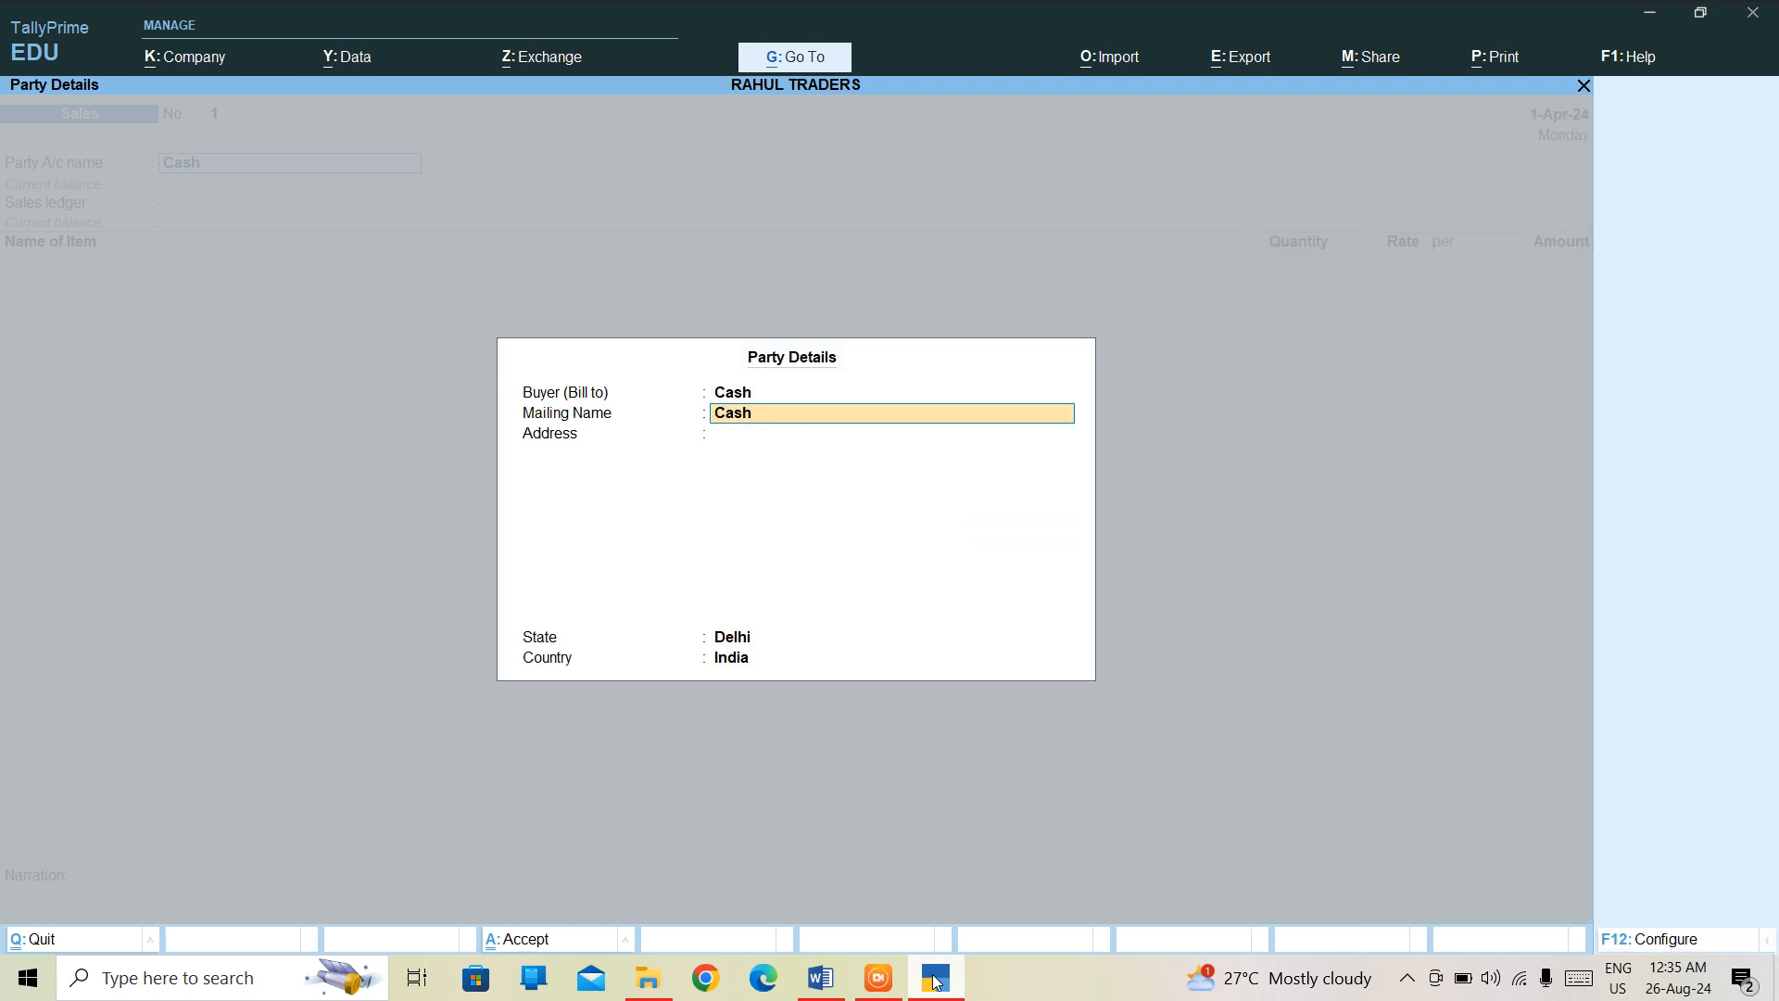
Step: Set the buyer's mailing name to RAJ TRADERS, fill in the buyer's address and accept the party details
{"action": "type", "text": "RAJ TRADERS"}
{"action": "key", "text": "Return"}
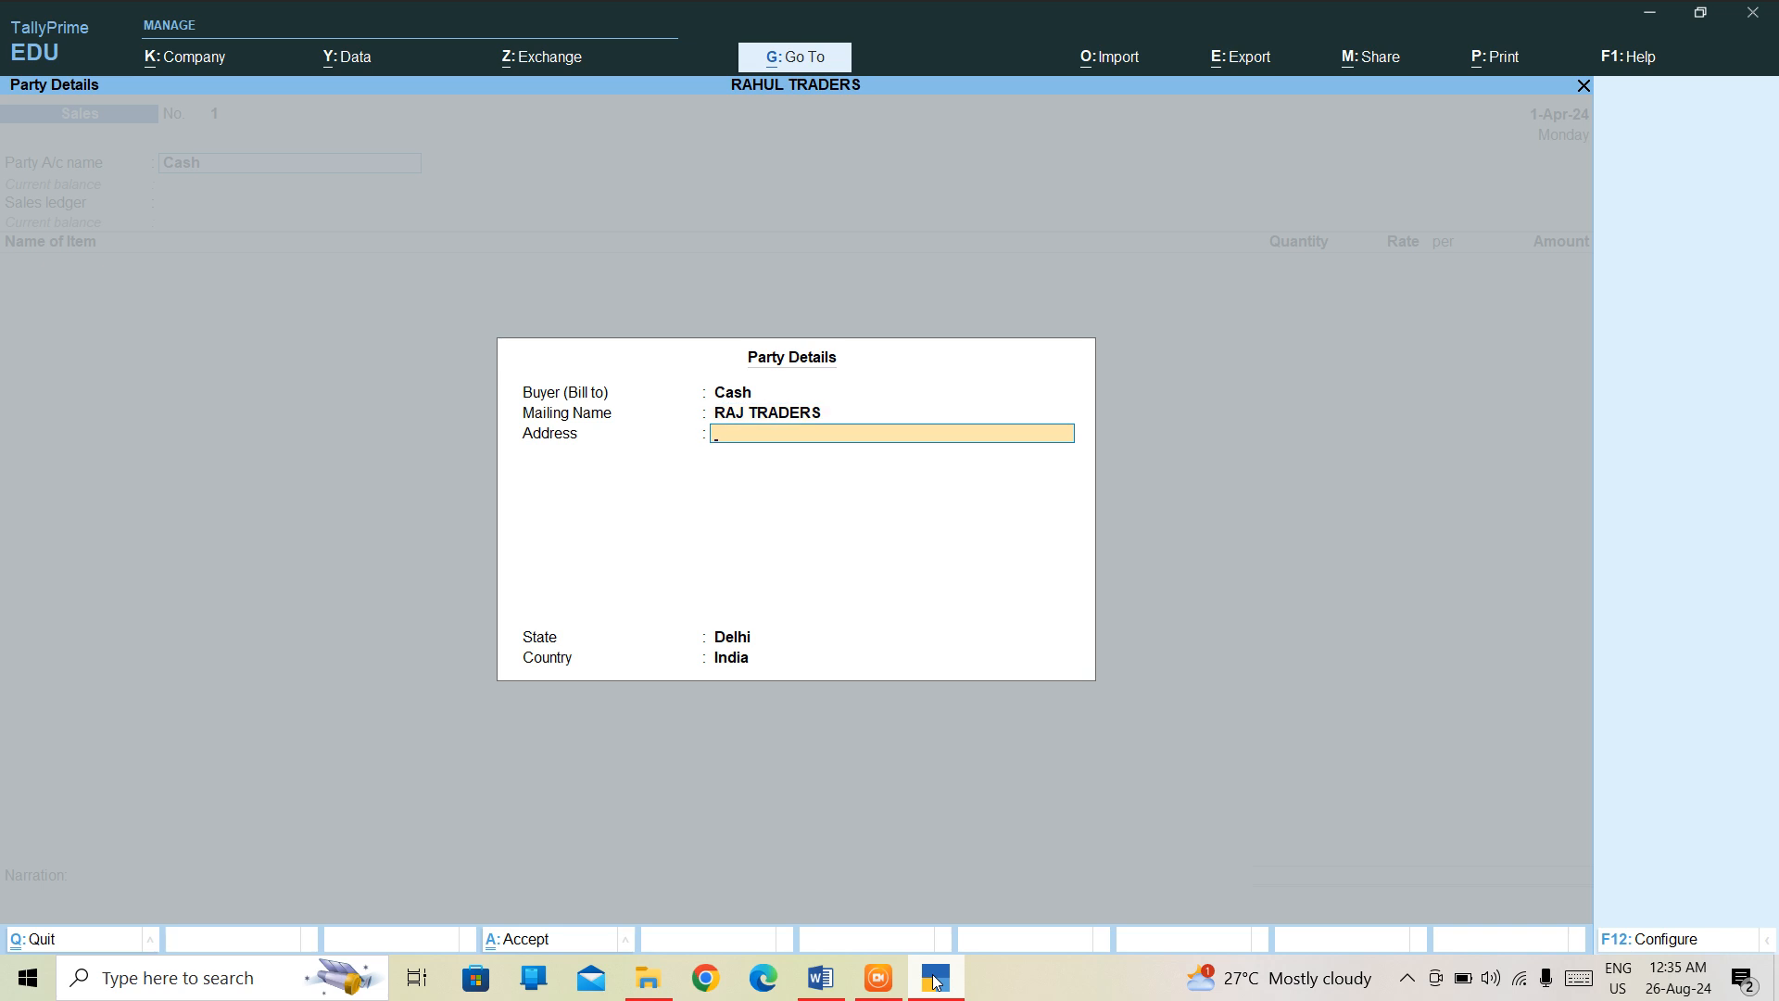
{"action": "type", "text": "ABC NAGAE"}
{"action": "key", "text": "BackSpace"}
{"action": "type", "text": "R"}
{"action": "key", "text": "Return"}
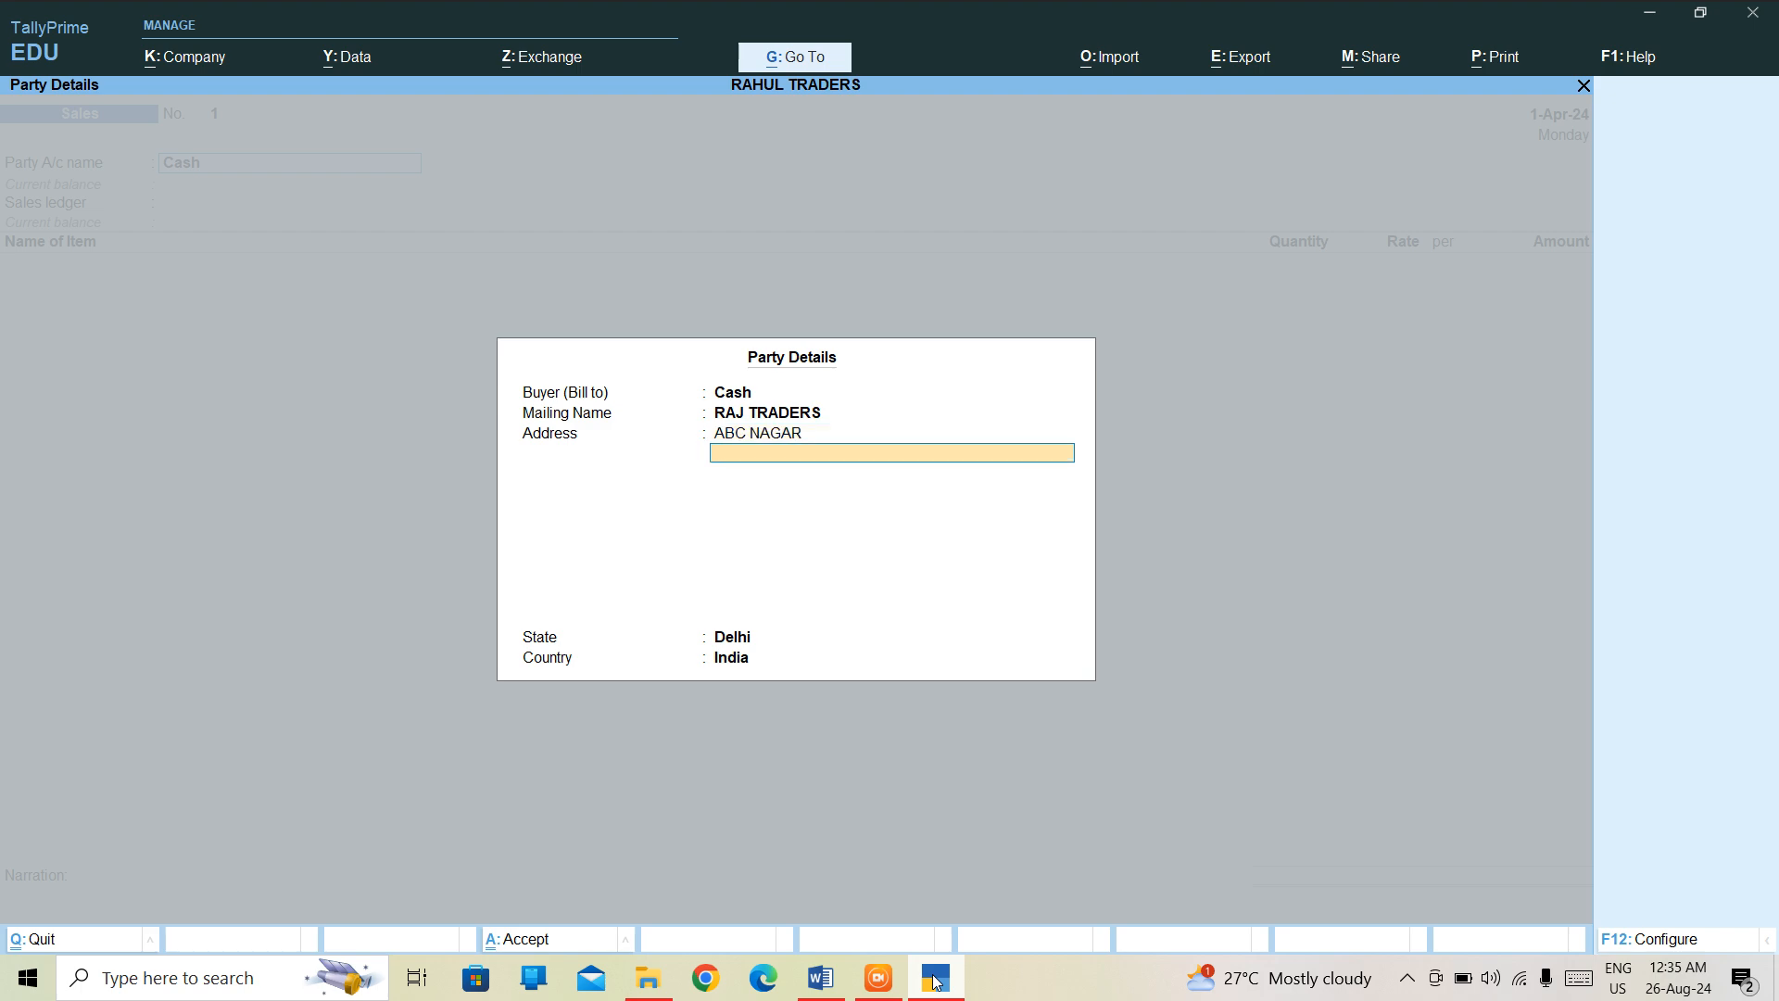
{"action": "type", "text": "DEKH"}
{"action": "key", "text": "BackSpace"}
{"action": "key", "text": "BackSpace"}
{"action": "type", "text": "LHI"}
{"action": "key", "text": "ctrl+a"}
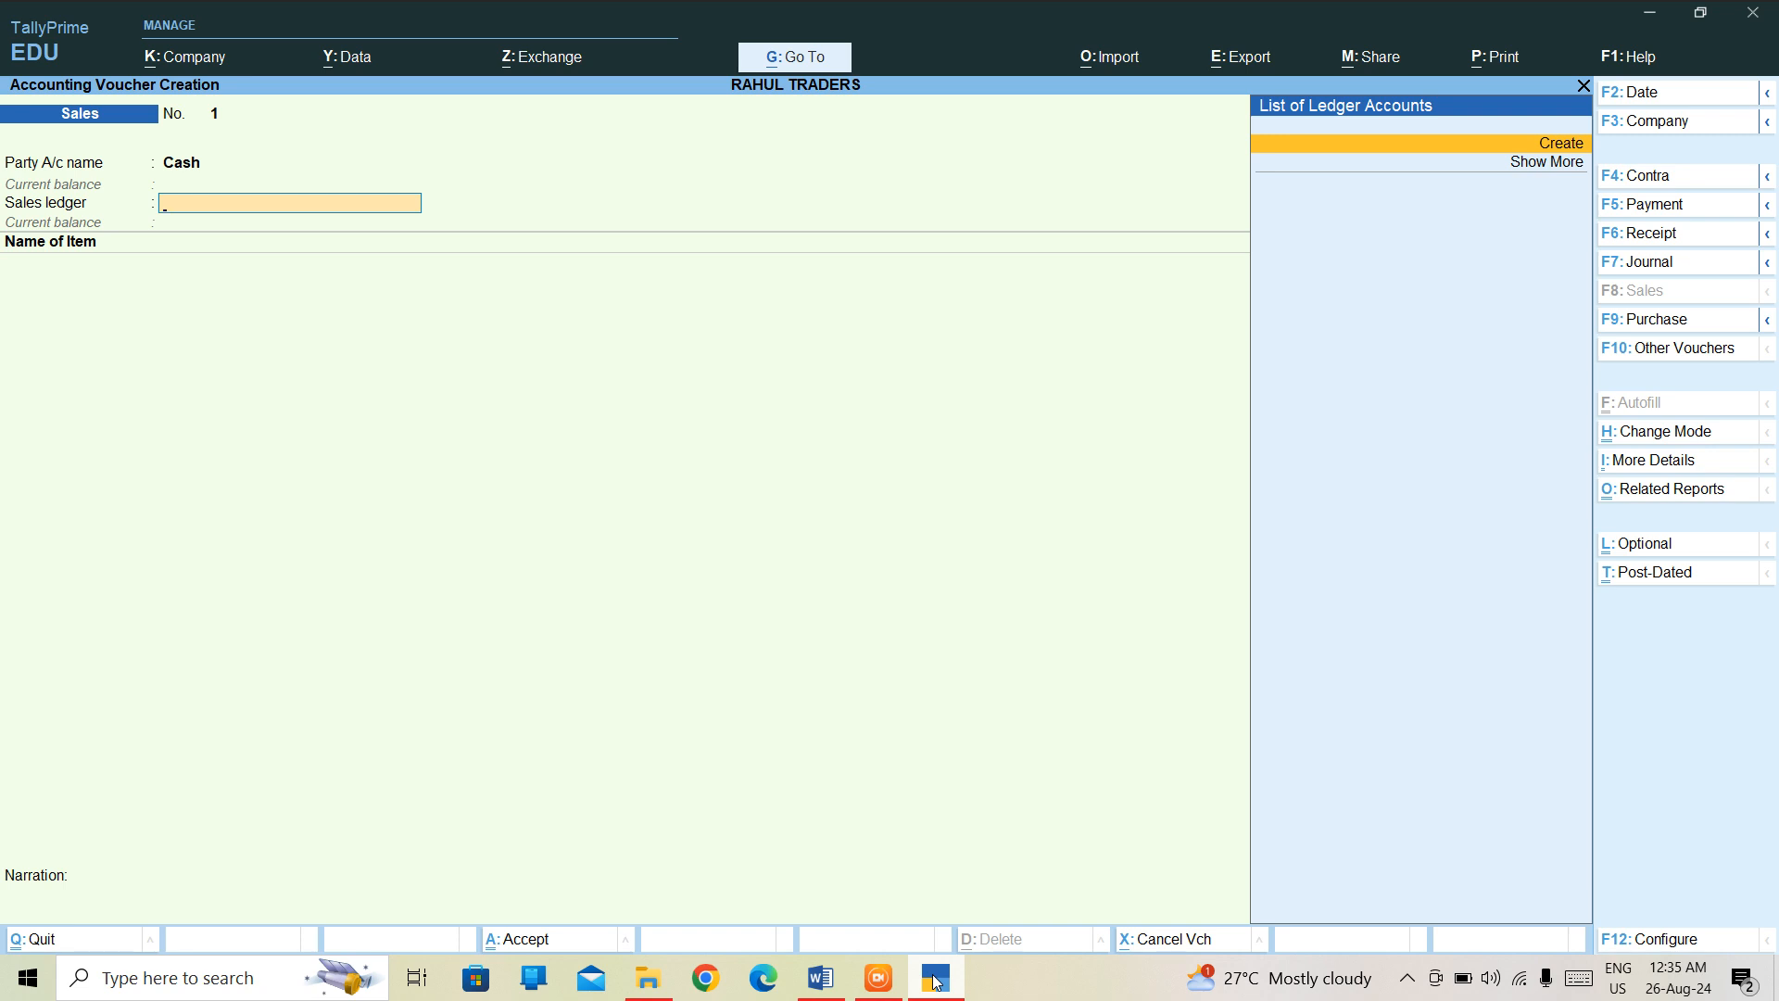
Step: Create the ledger SALES under Sales Accounts and use it as the voucher's sales ledger
{"action": "key", "text": "Return"}
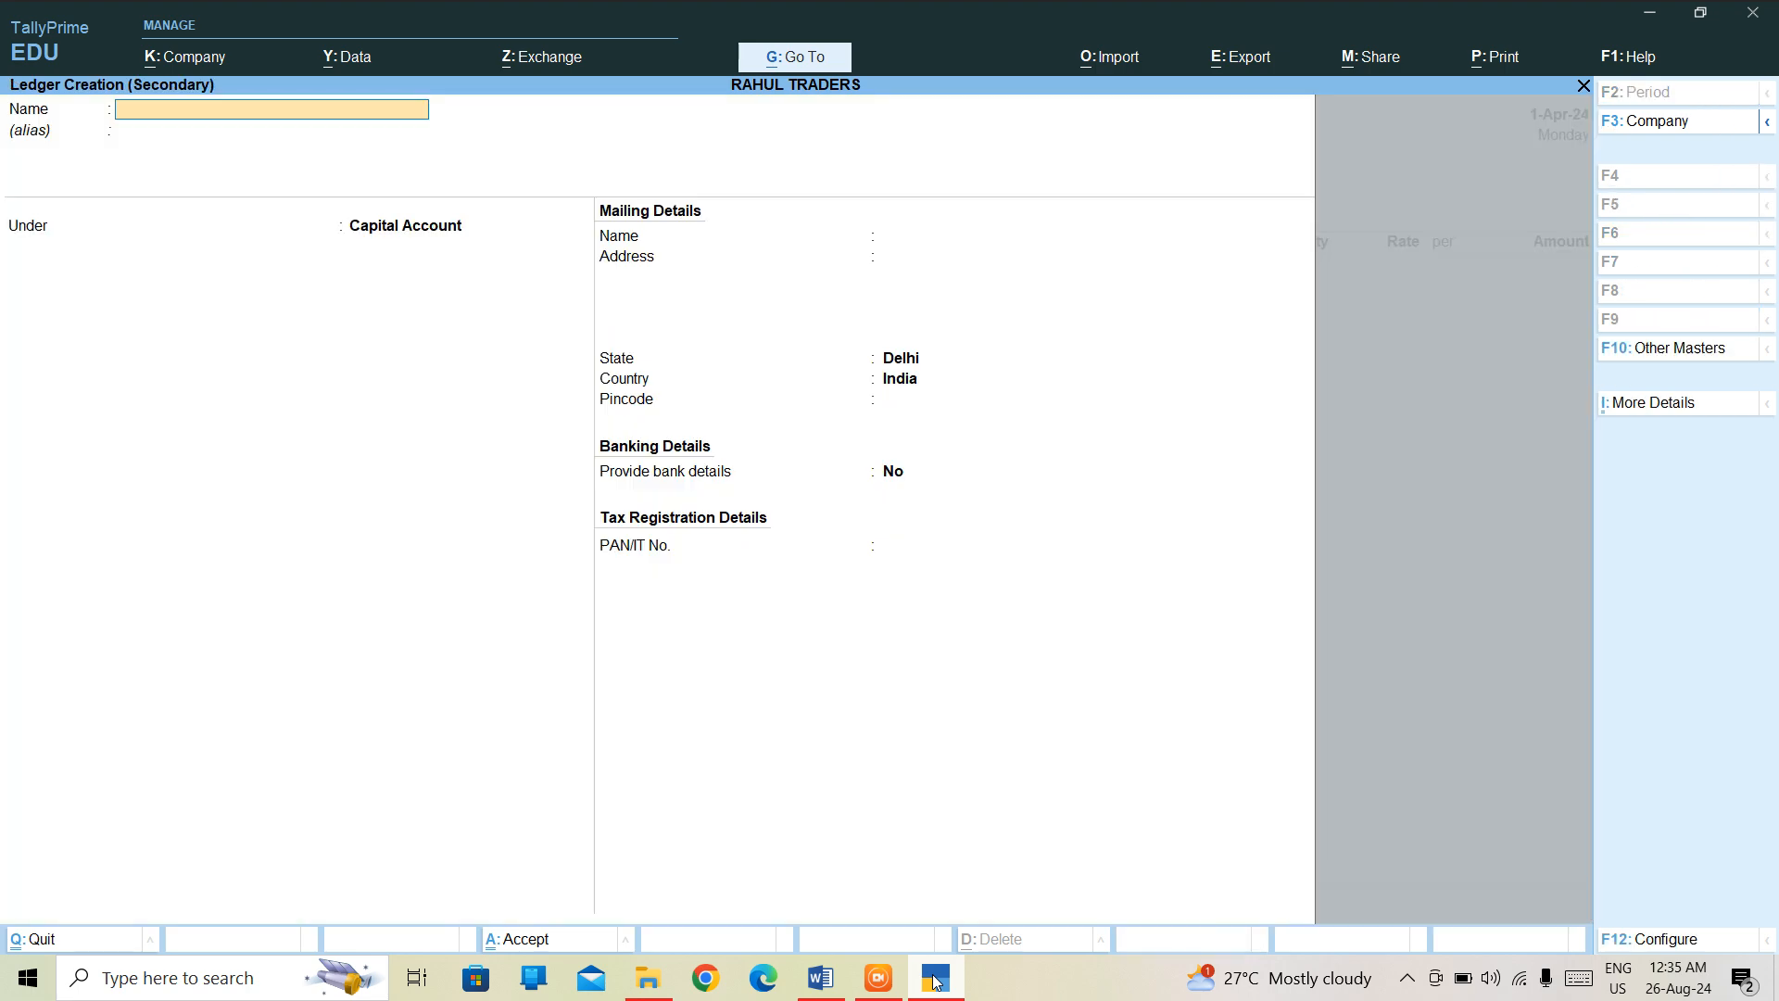
{"action": "type", "text": "SALES"}
{"action": "key", "text": "Return"}
{"action": "type", "text": "SA"}
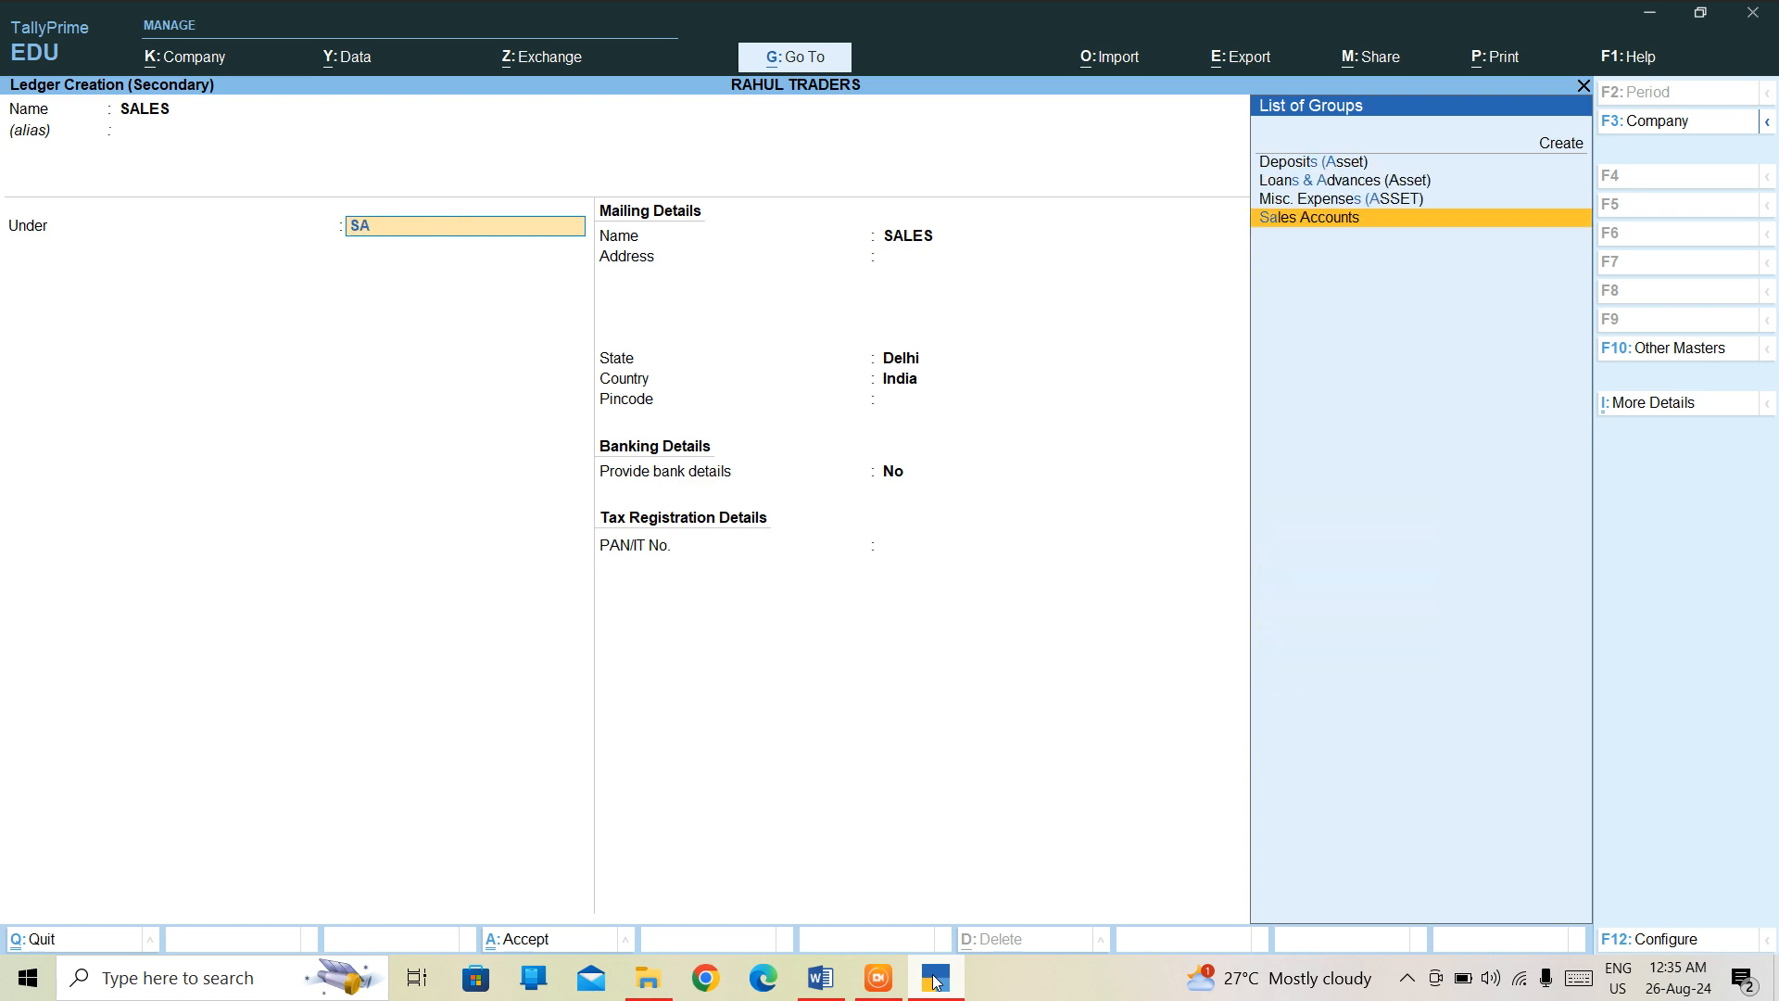
{"action": "key", "text": "Return"}
{"action": "key", "text": "Return"}
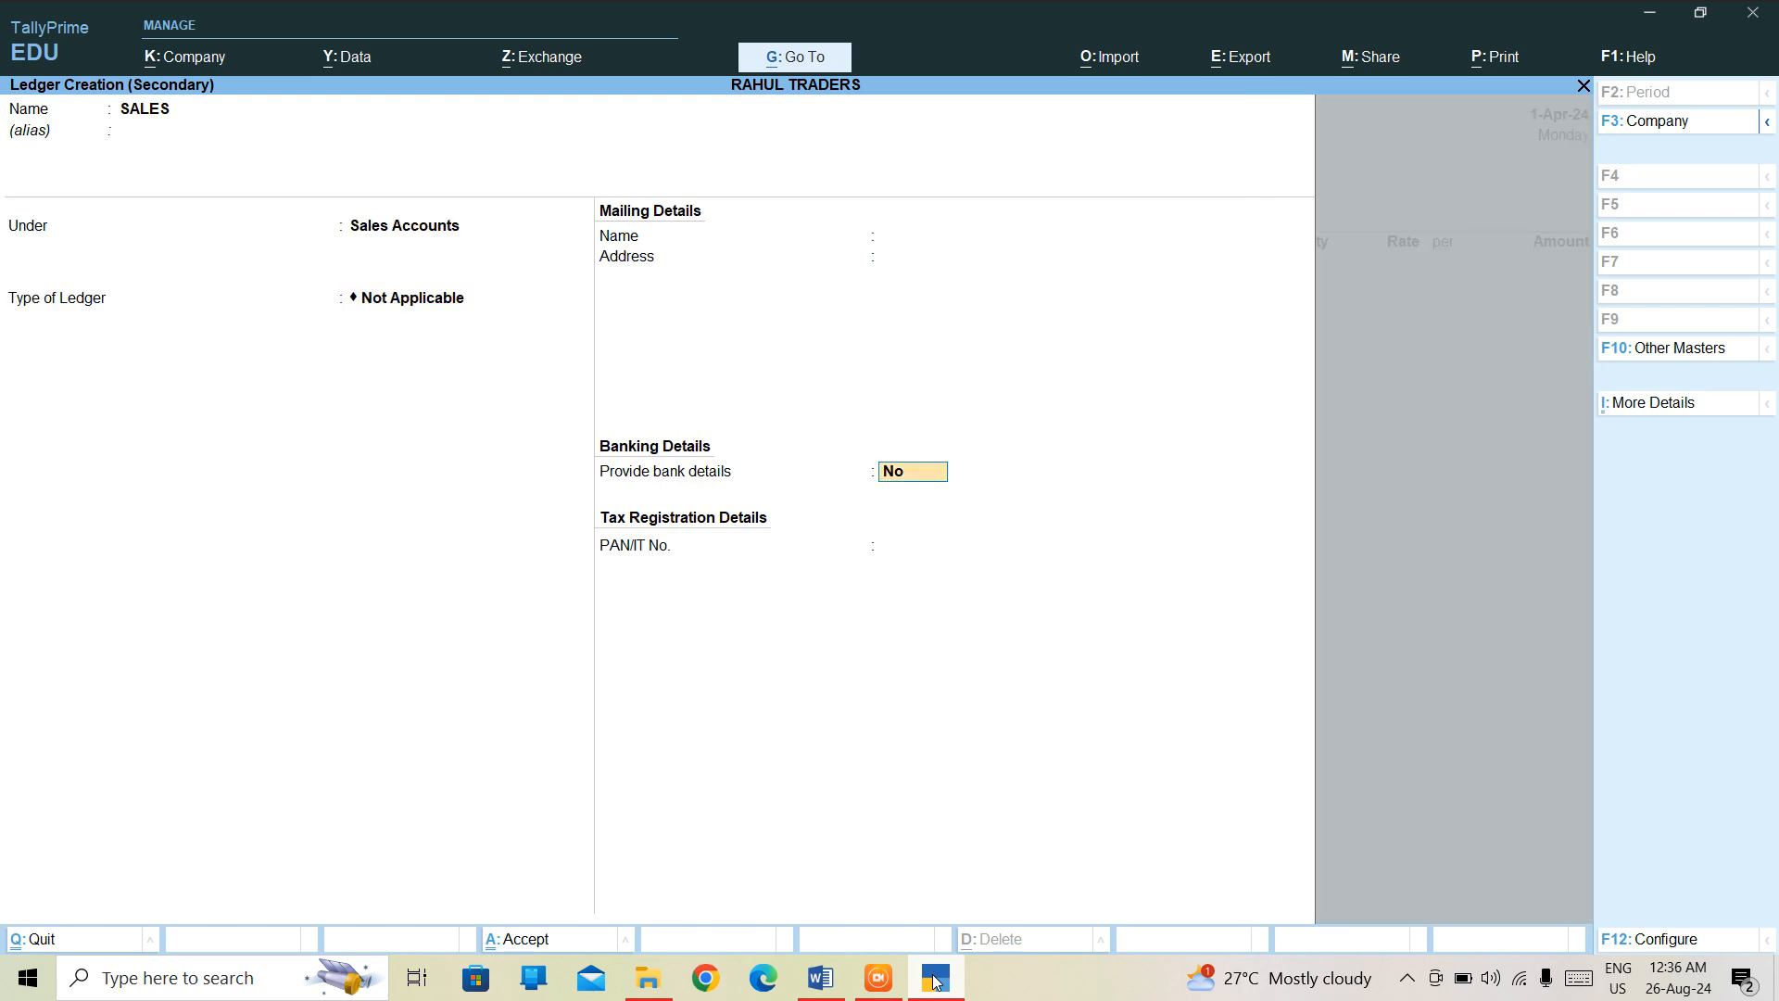
{"action": "key", "text": "ctrl+a"}
{"action": "key", "text": "Return"}
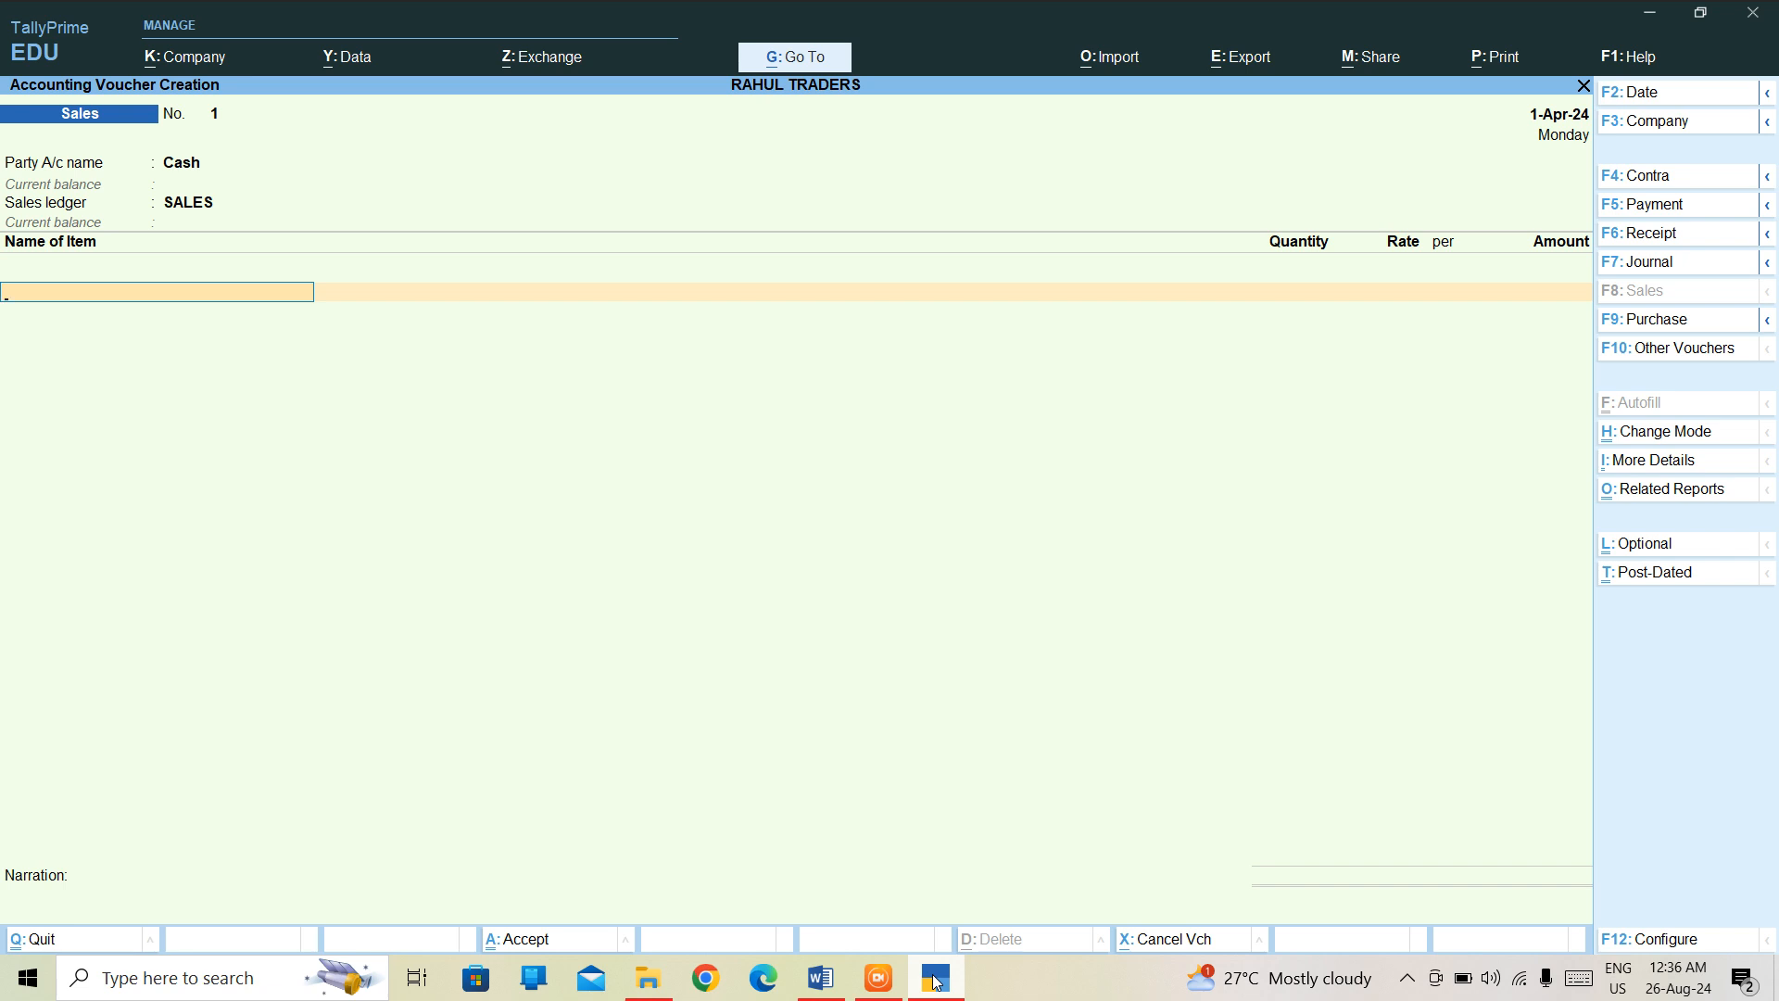
Step: Start creating a new stock item named PENS for the first voucher line, without an alias
{"action": "key", "text": "space"}
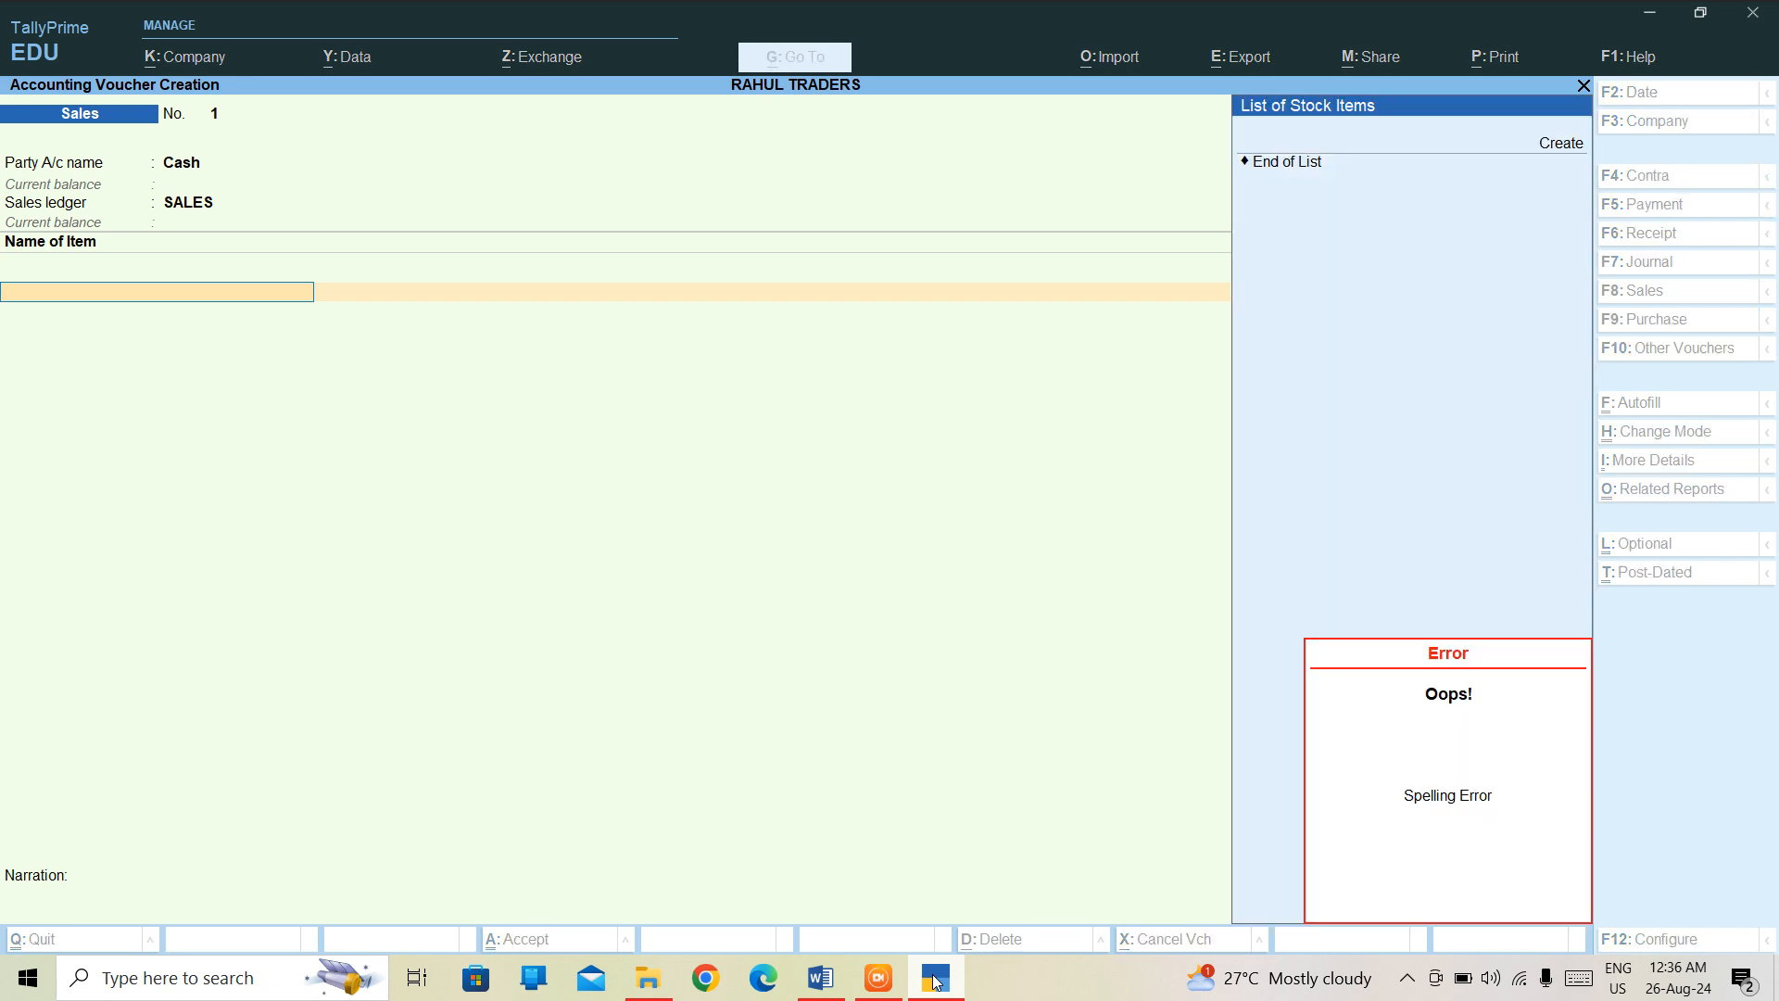
{"action": "key", "text": "alt+c"}
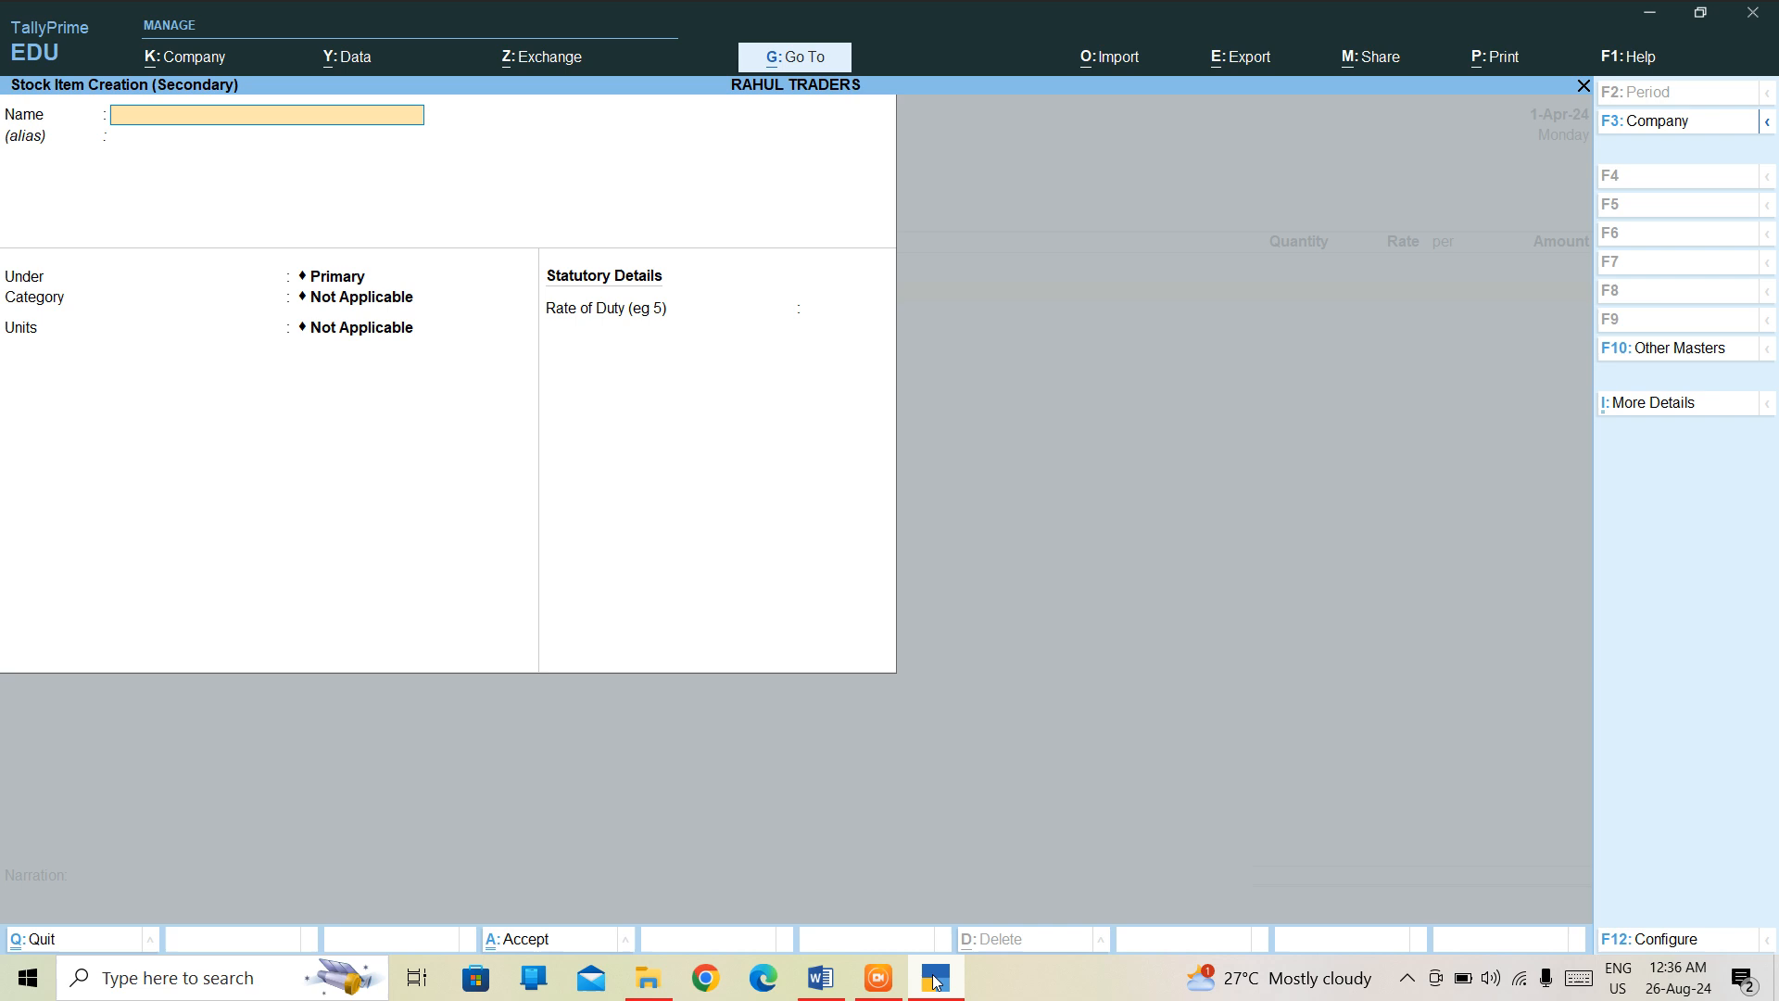
{"action": "type", "text": "PENS"}
{"action": "key", "text": "Return"}
{"action": "key", "text": "Return"}
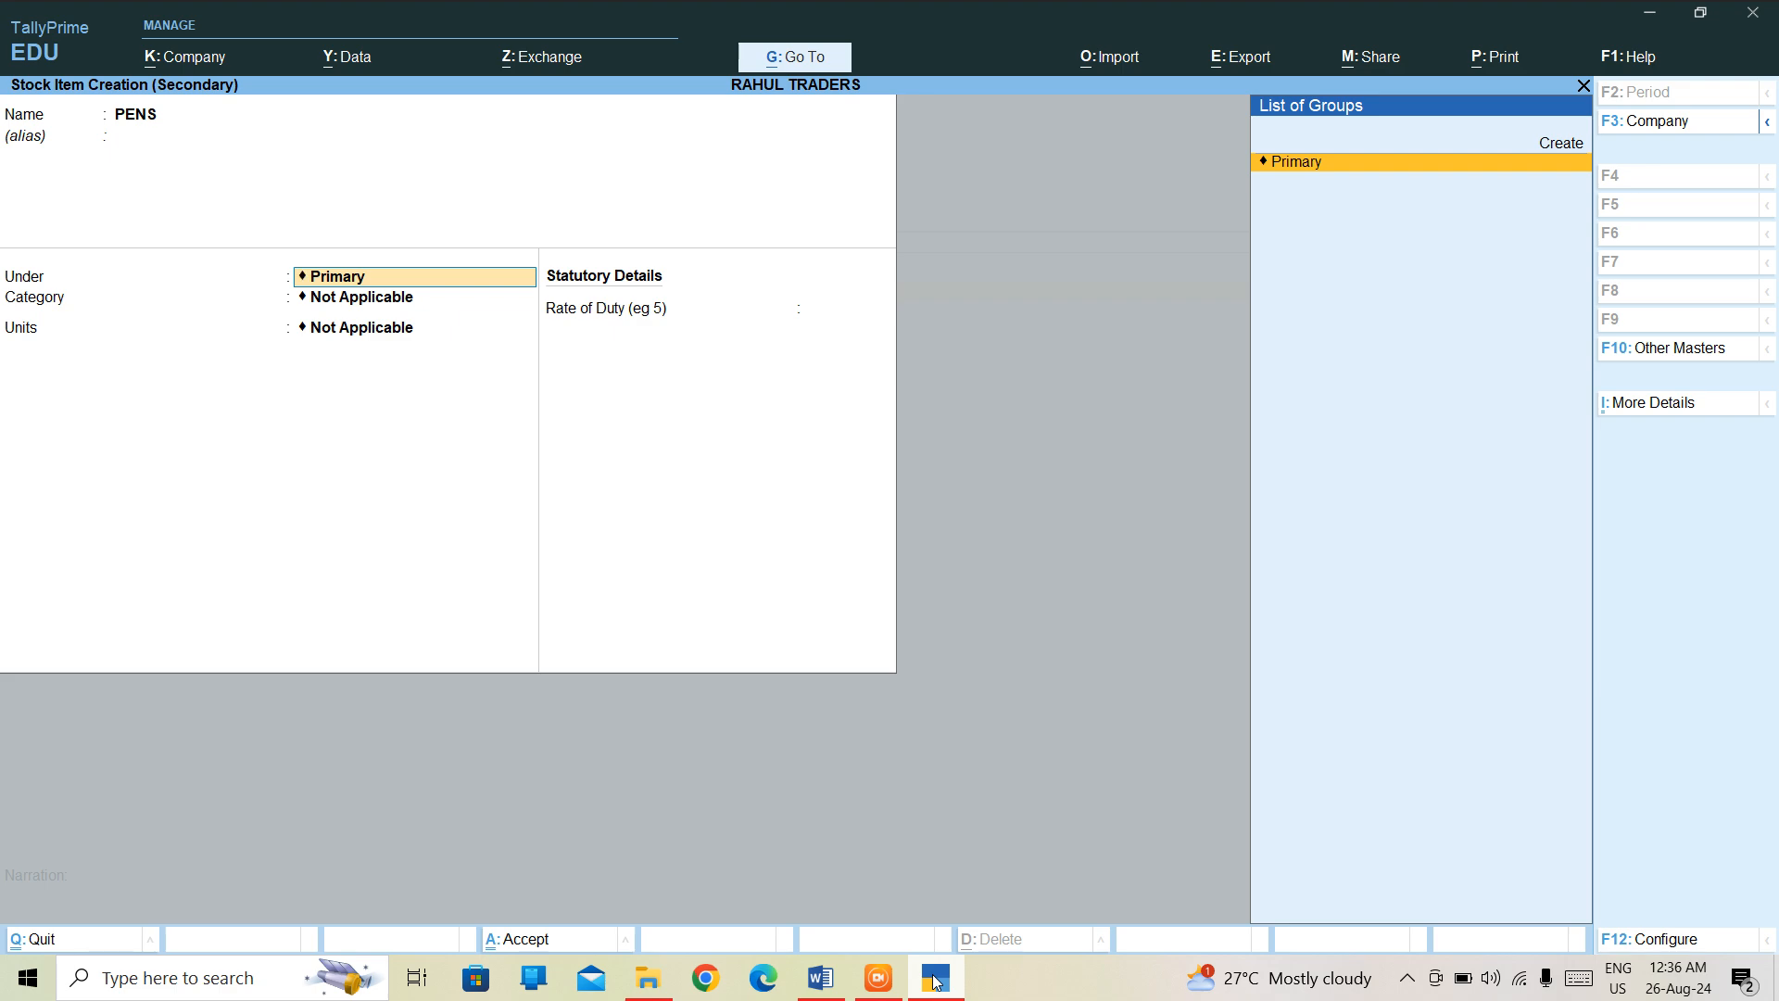
Step: Create the stock group BALL PEN and assign it as the parent group of the PENS item
{"action": "key", "text": "ctrl"}
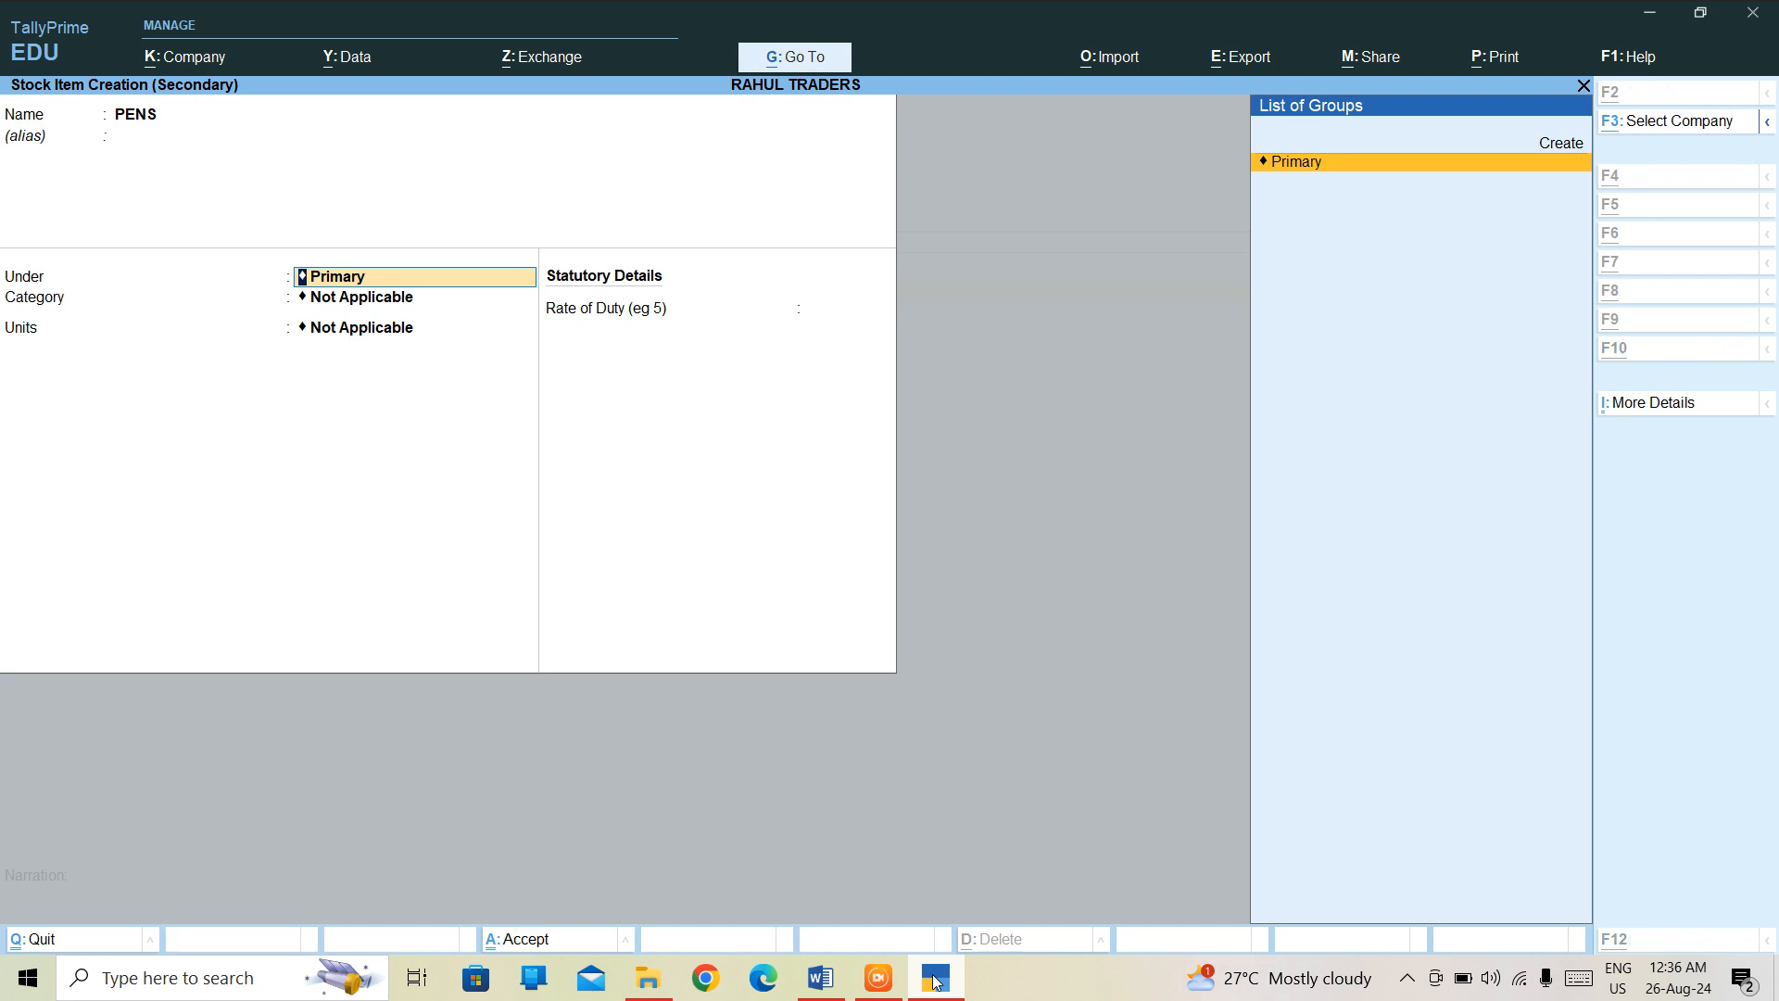
{"action": "key", "text": "alt+c"}
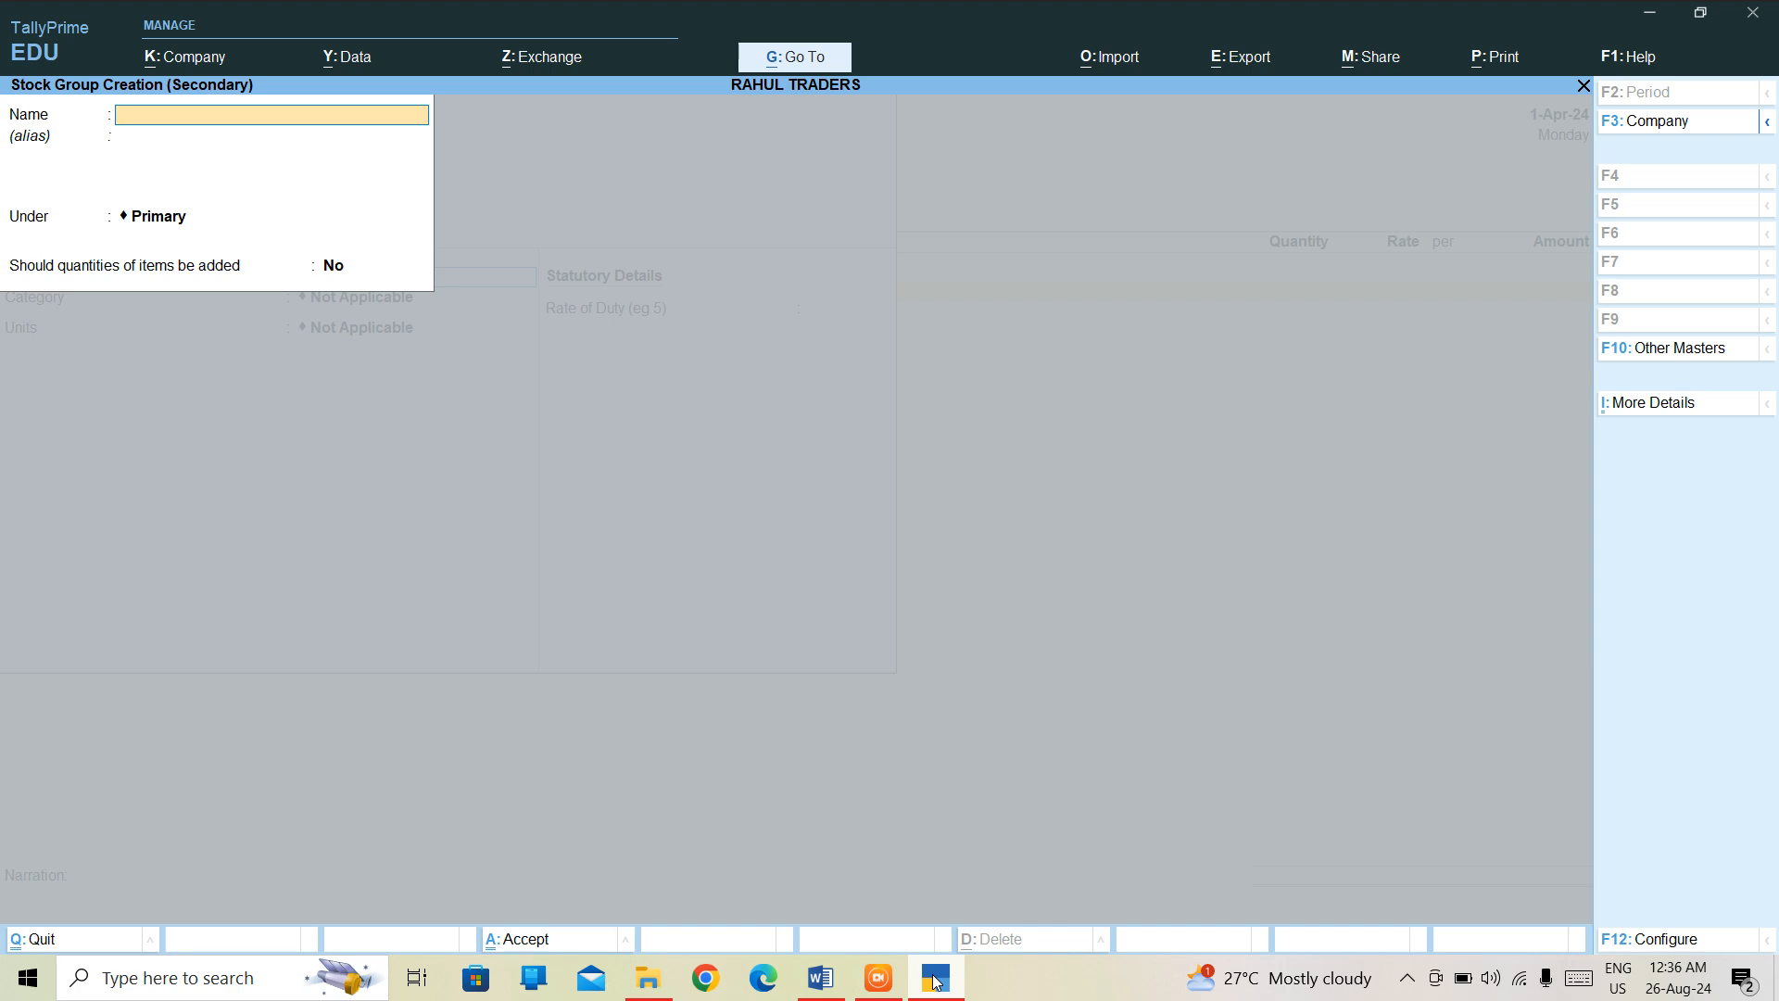
{"action": "type", "text": "BALL PEN"}
{"action": "key", "text": "Return"}
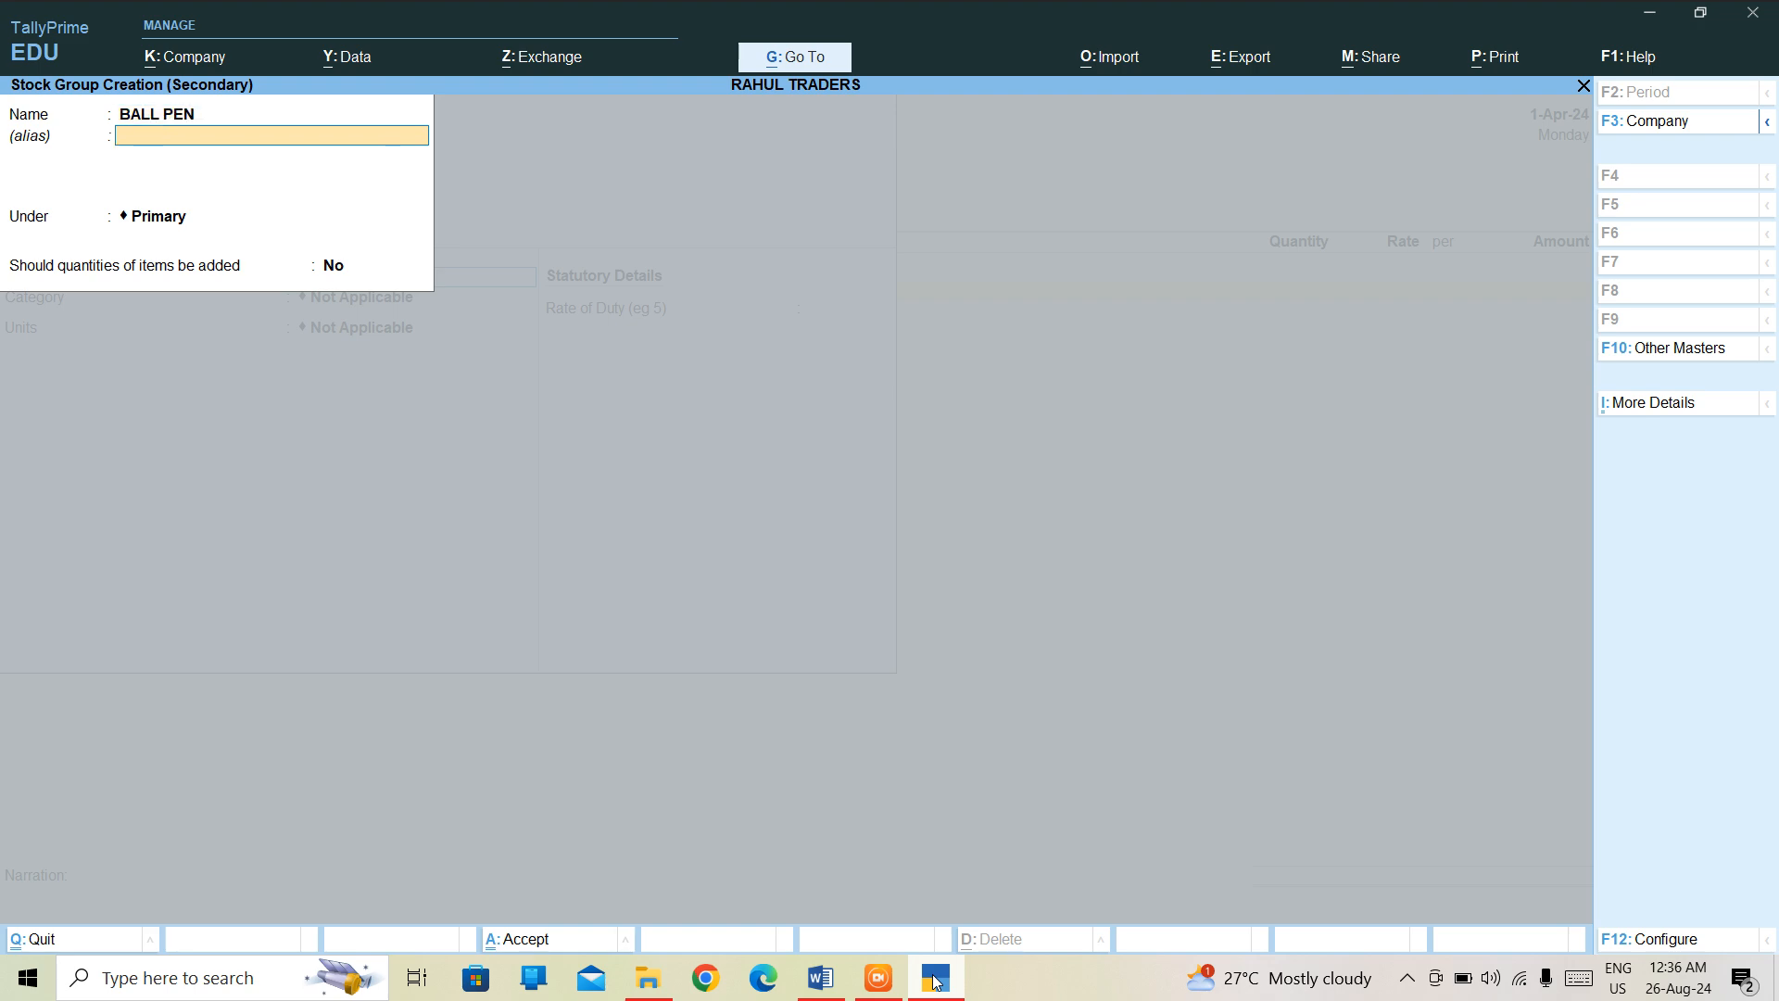
{"action": "key", "text": "ctrl+a"}
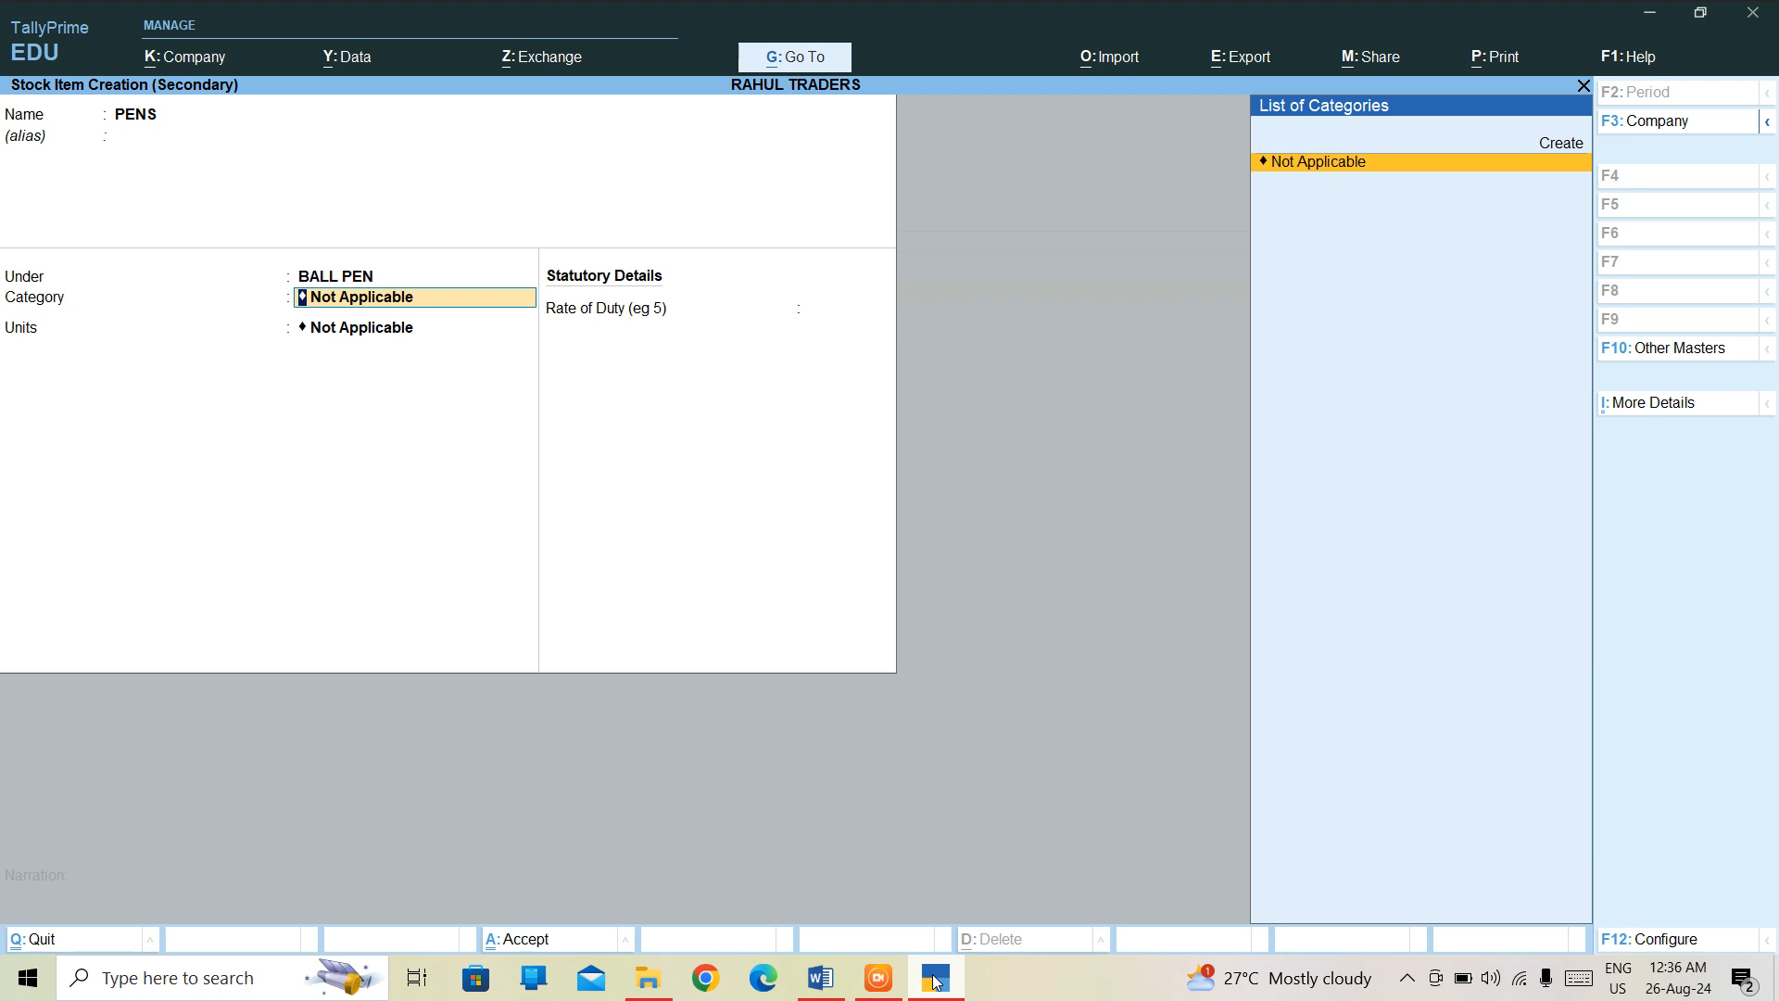
Step: Create the stock category SMOOTH WRITING and assign it to the PENS item
{"action": "key", "text": "alt+c"}
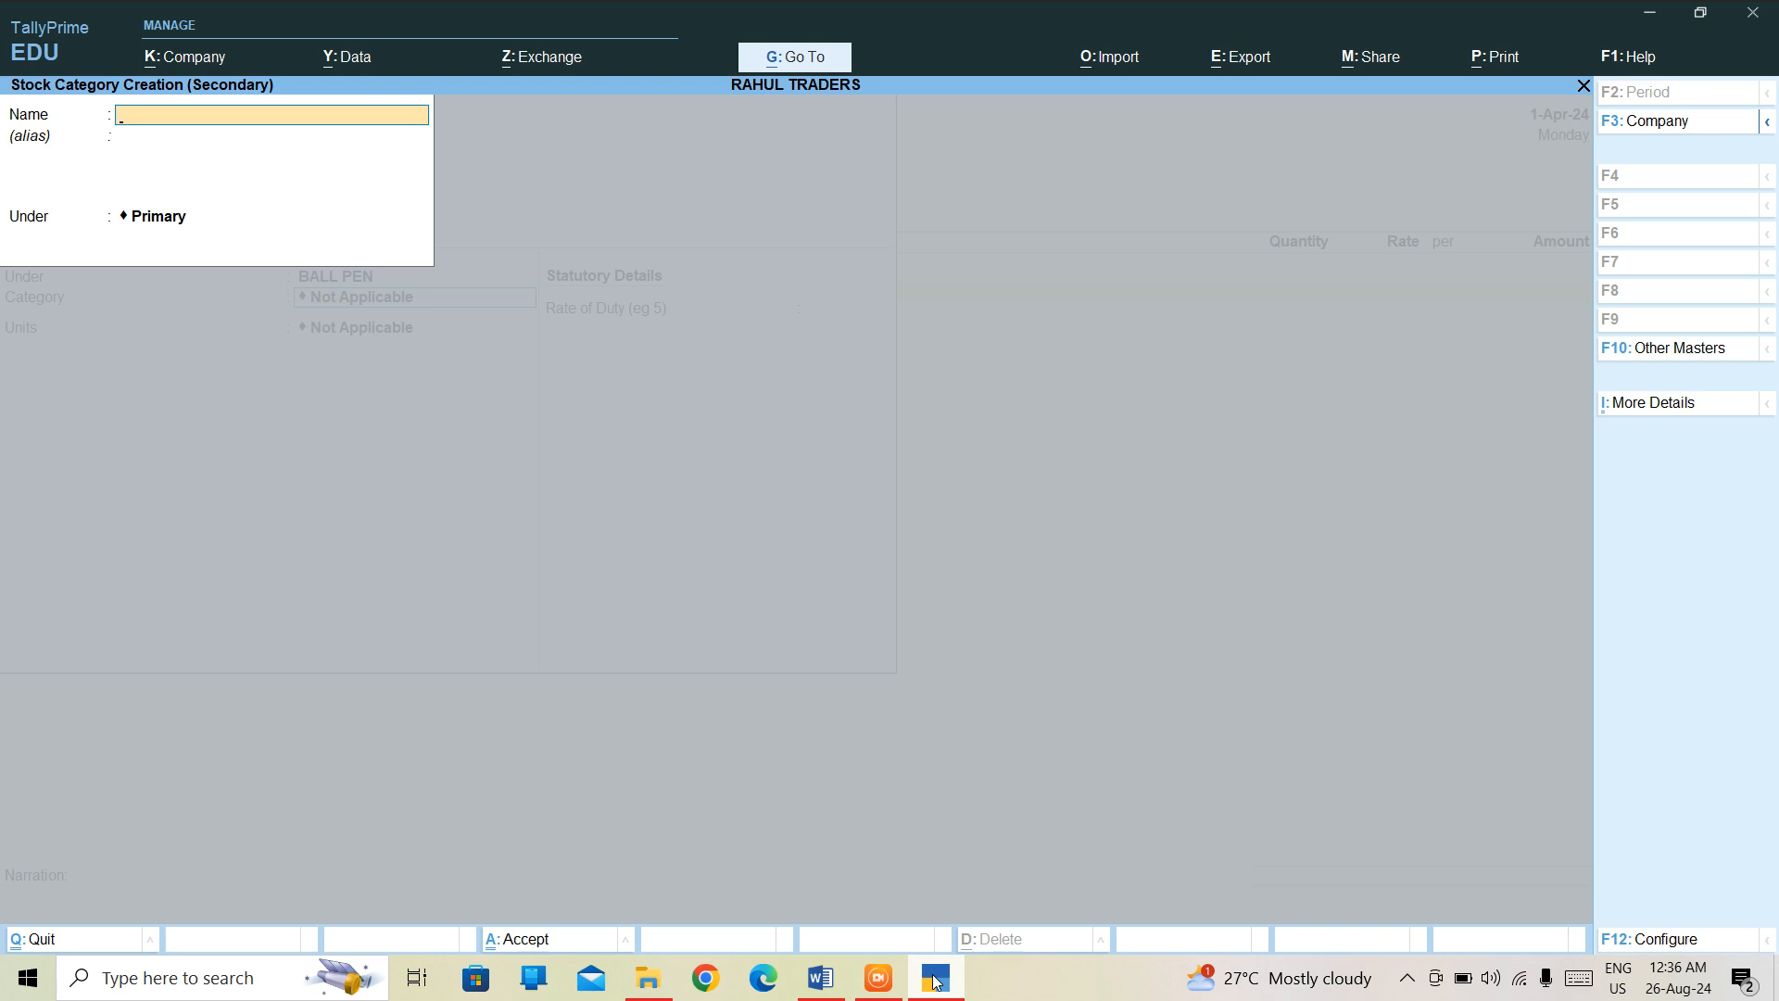
{"action": "type", "text": "PA"}
{"action": "type", "text": "CK"}
{"action": "key", "text": "BackSpace"}
{"action": "key", "text": "BackSpace"}
{"action": "key", "text": "BackSpace"}
{"action": "type", "text": "CKS"}
{"action": "key", "text": "Return"}
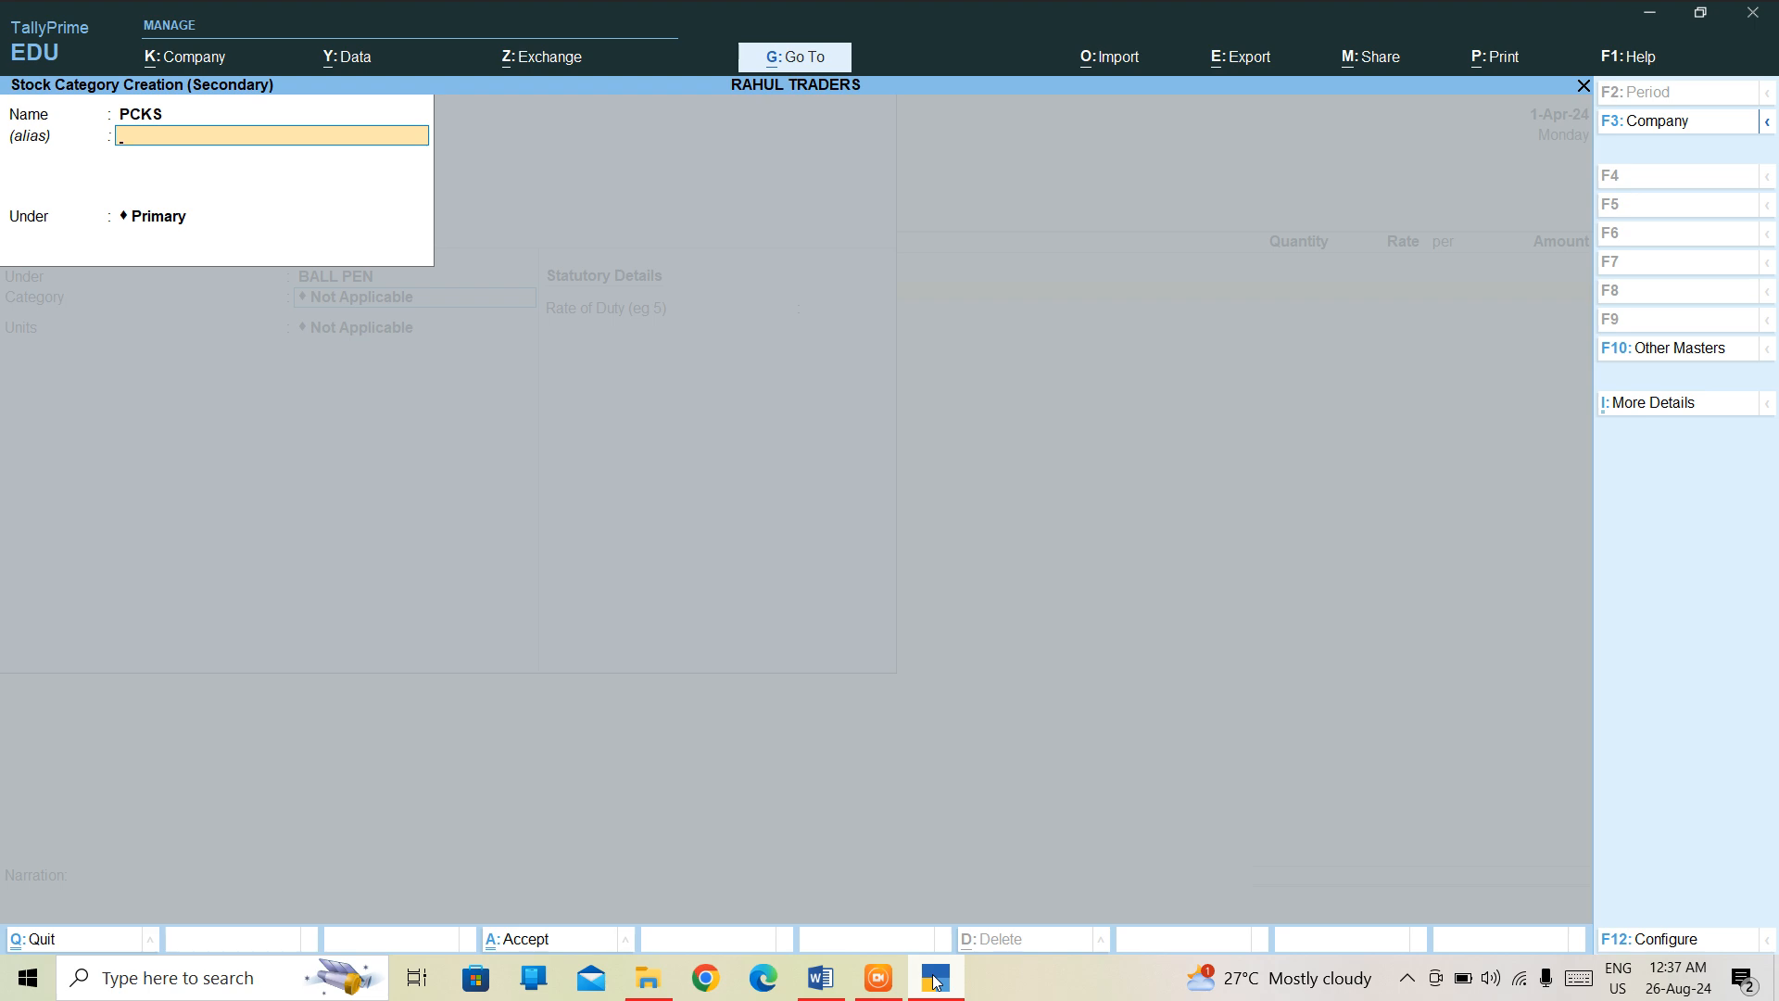
{"action": "key", "text": "BackSpace"}
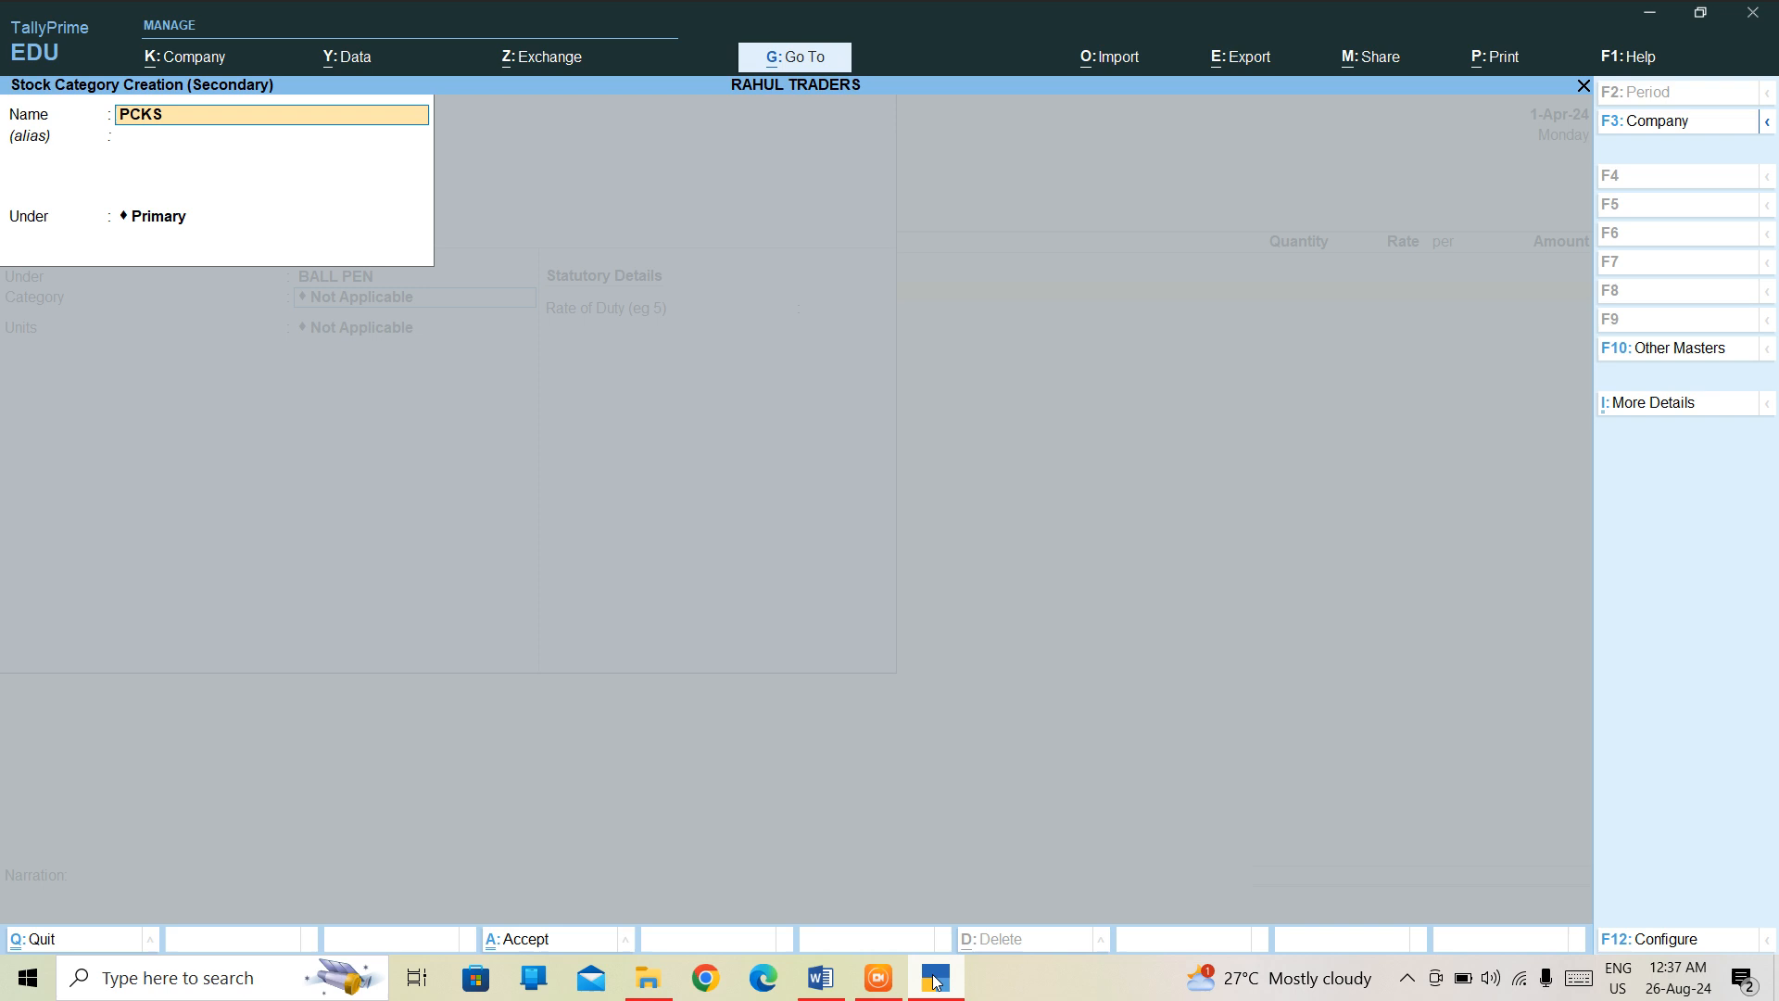
{"action": "type", "text": "BIG"}
{"action": "key", "text": "BackSpace"}
{"action": "key", "text": "BackSpace"}
{"action": "key", "text": "BackSpace"}
{"action": "type", "text": "SMOOTH WRITING"}
{"action": "key", "text": "Return"}
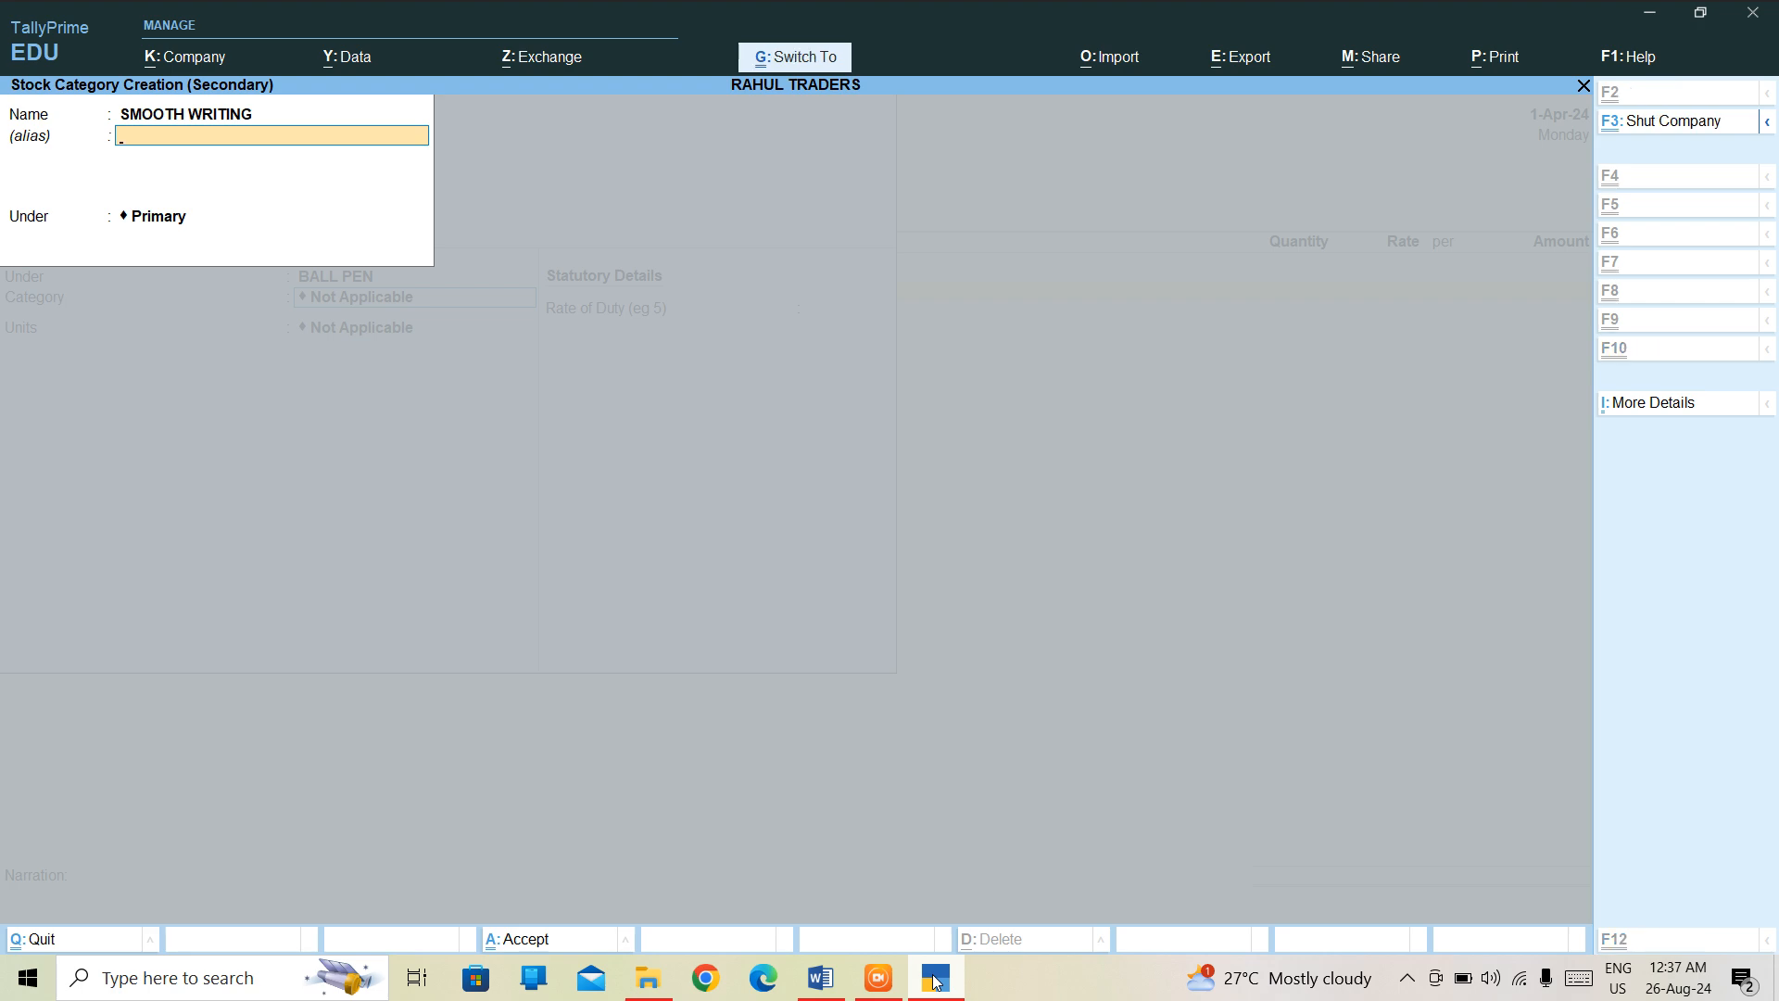
{"action": "key", "text": "ctrl+a"}
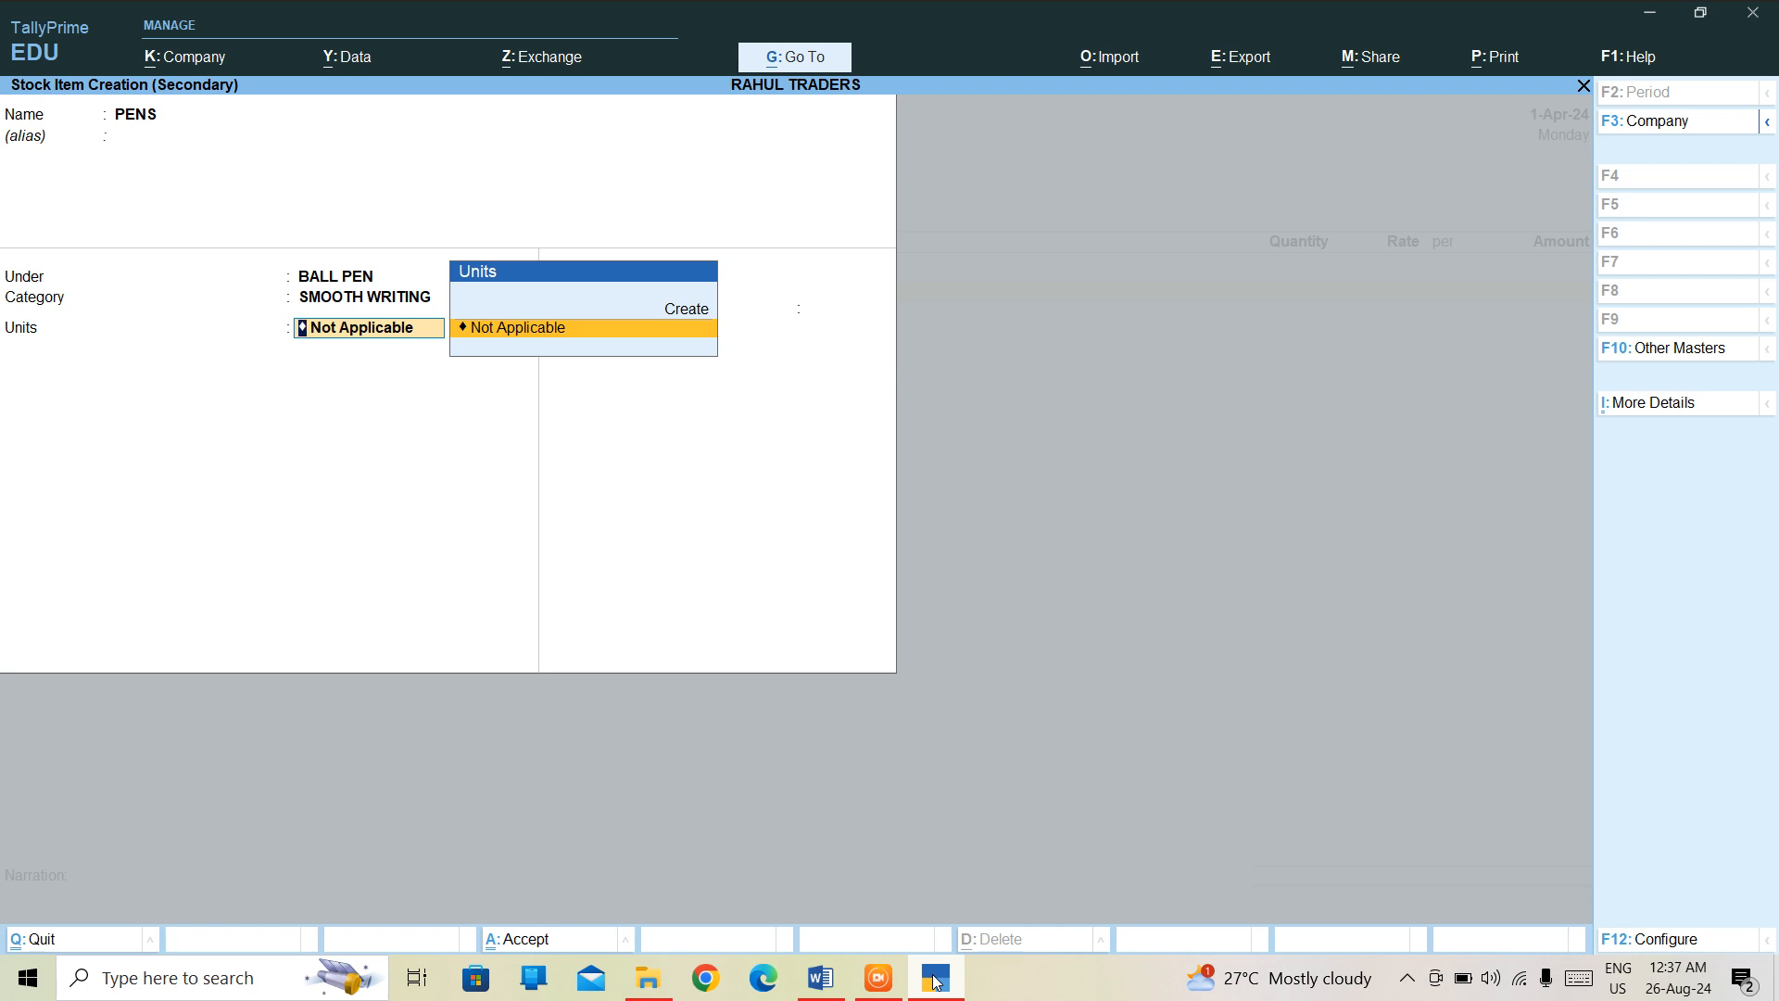
Step: Create the unit PCKS with formal name PACKS and 0 decimal places for PENS, and save the stock item
{"action": "key", "text": "Up"}
{"action": "key", "text": "Return"}
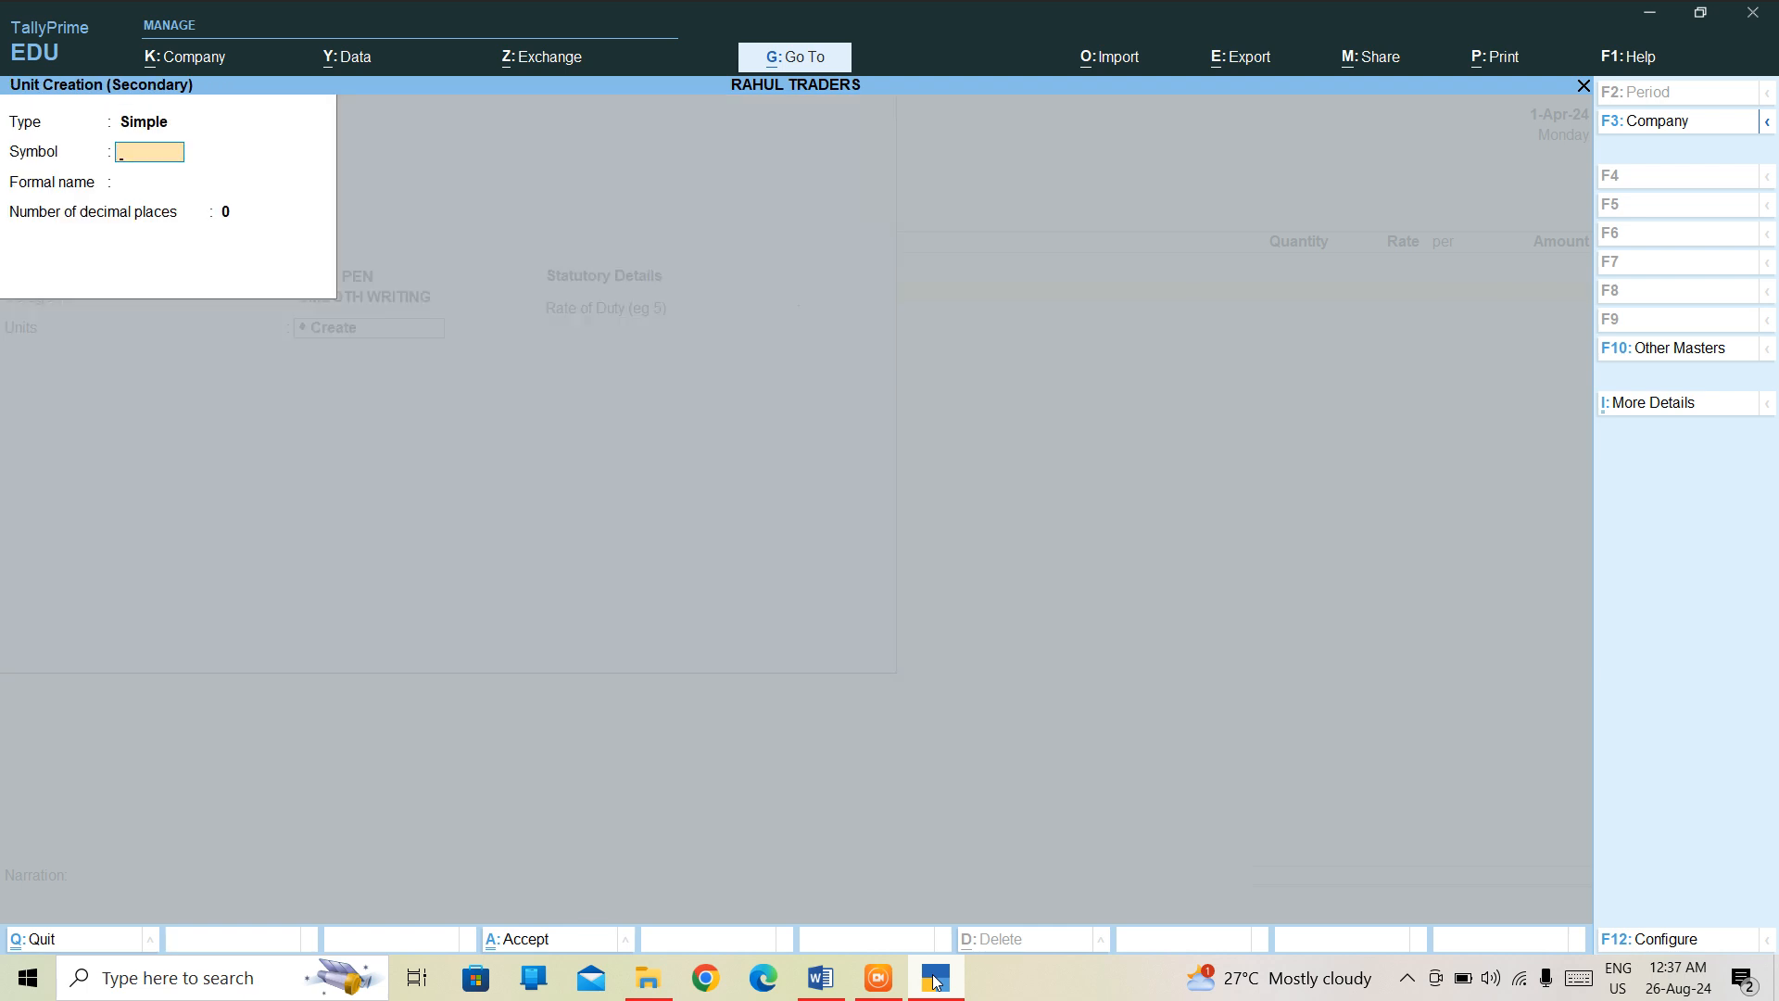
{"action": "type", "text": "PAC"}
{"action": "key", "text": "BackSpace"}
{"action": "key", "text": "BackSpace"}
{"action": "type", "text": "CKS"}
{"action": "key", "text": "Return"}
{"action": "type", "text": "PACKS"}
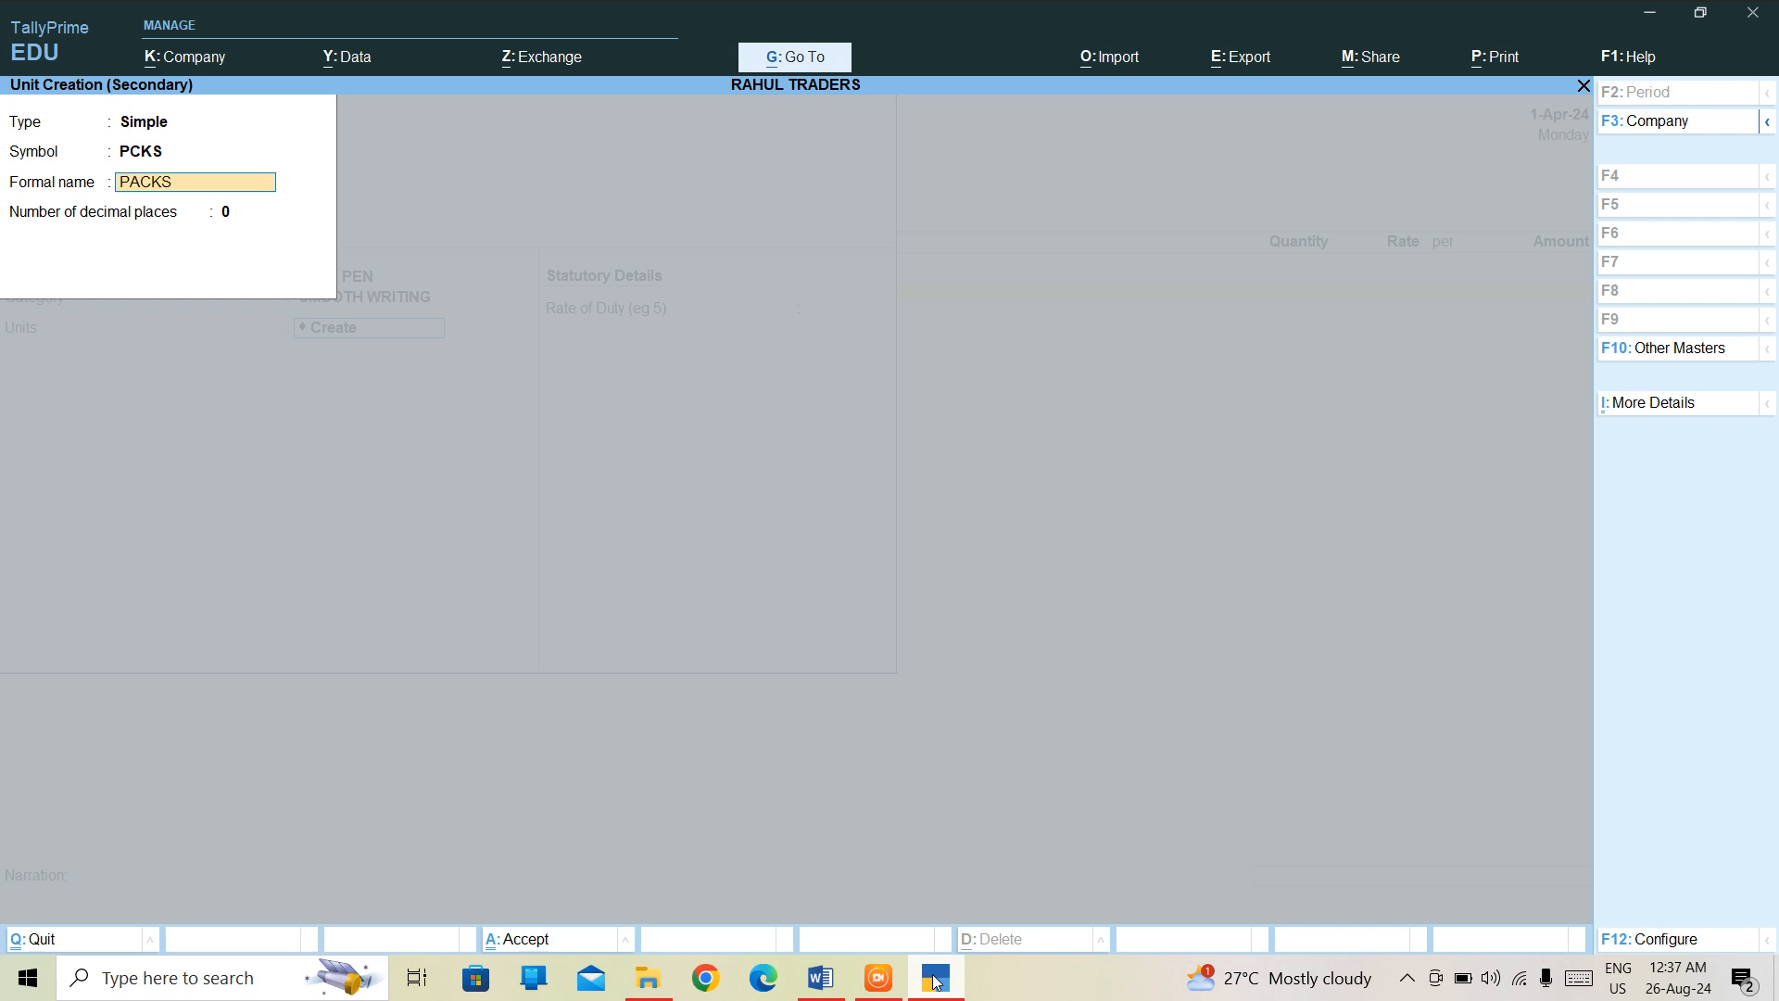
{"action": "key", "text": "Return"}
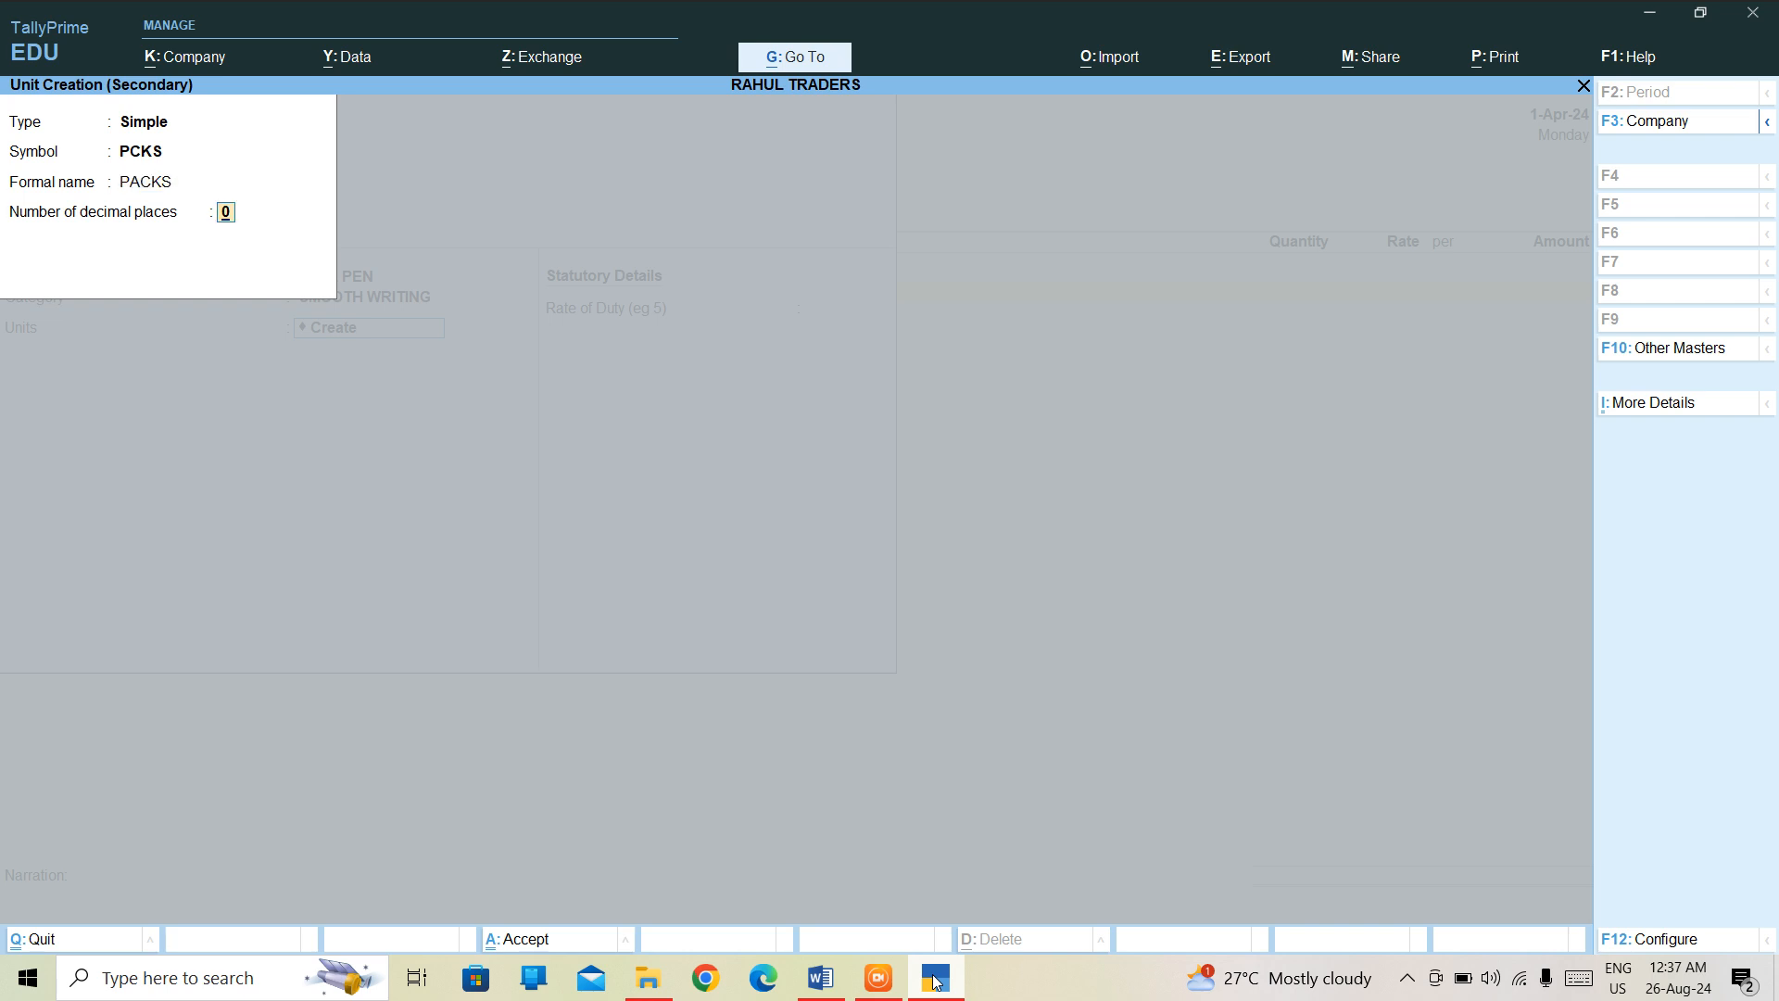
{"action": "key", "text": "alt"}
{"action": "key", "text": "ctrl+a"}
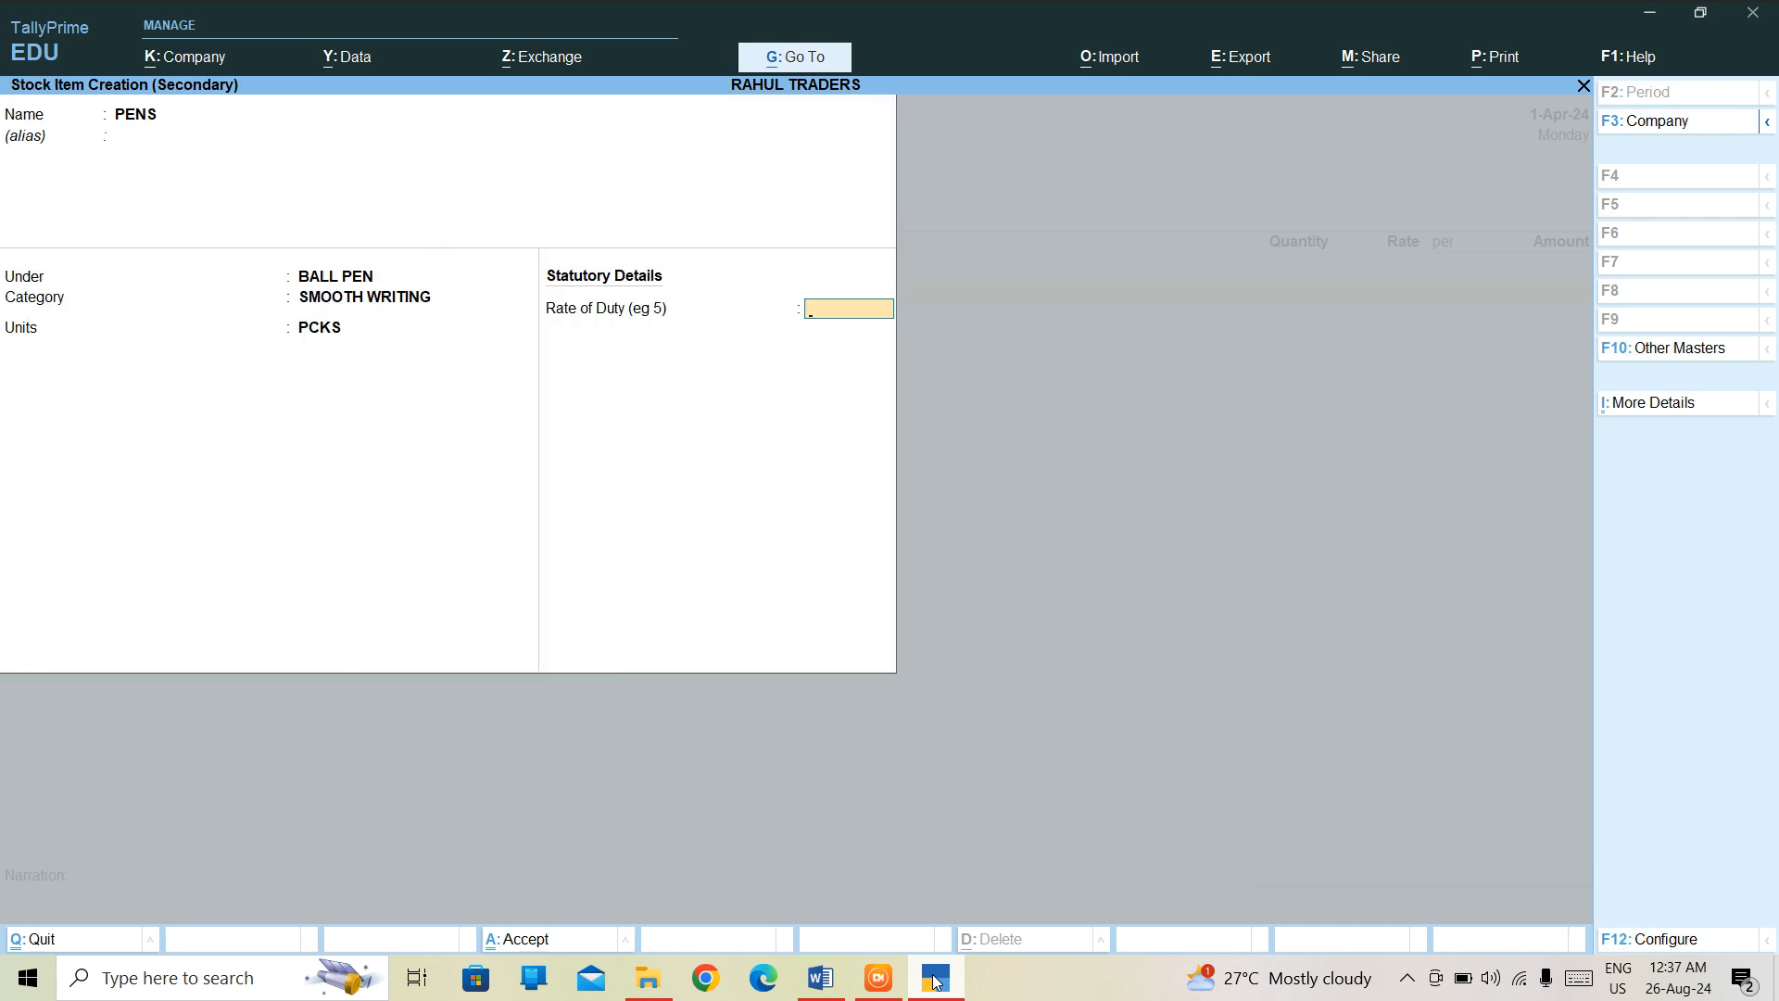
{"action": "key", "text": "alt"}
{"action": "key", "text": "ctrl+a"}
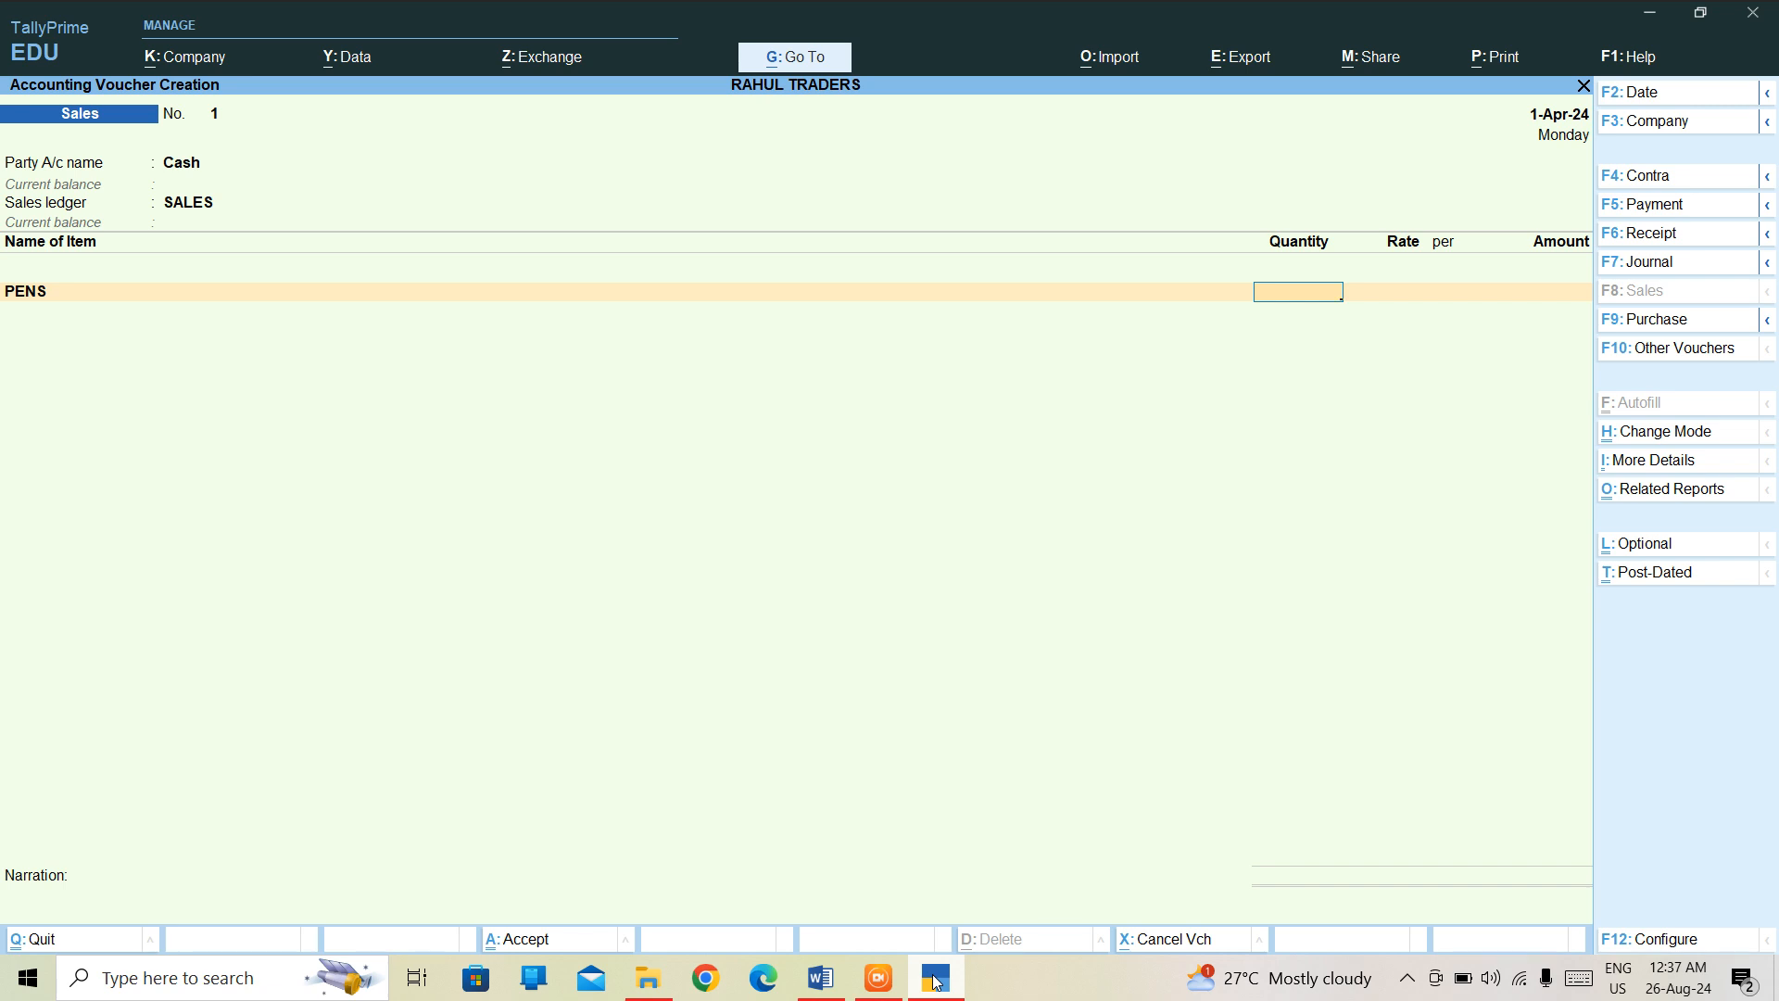
Step: Enter 100 PCKS of PENS at a rate of 50 per PCKS, save the sales voucher and leave voucher entry
{"action": "type", "text": "00"}
{"action": "key", "text": "Return"}
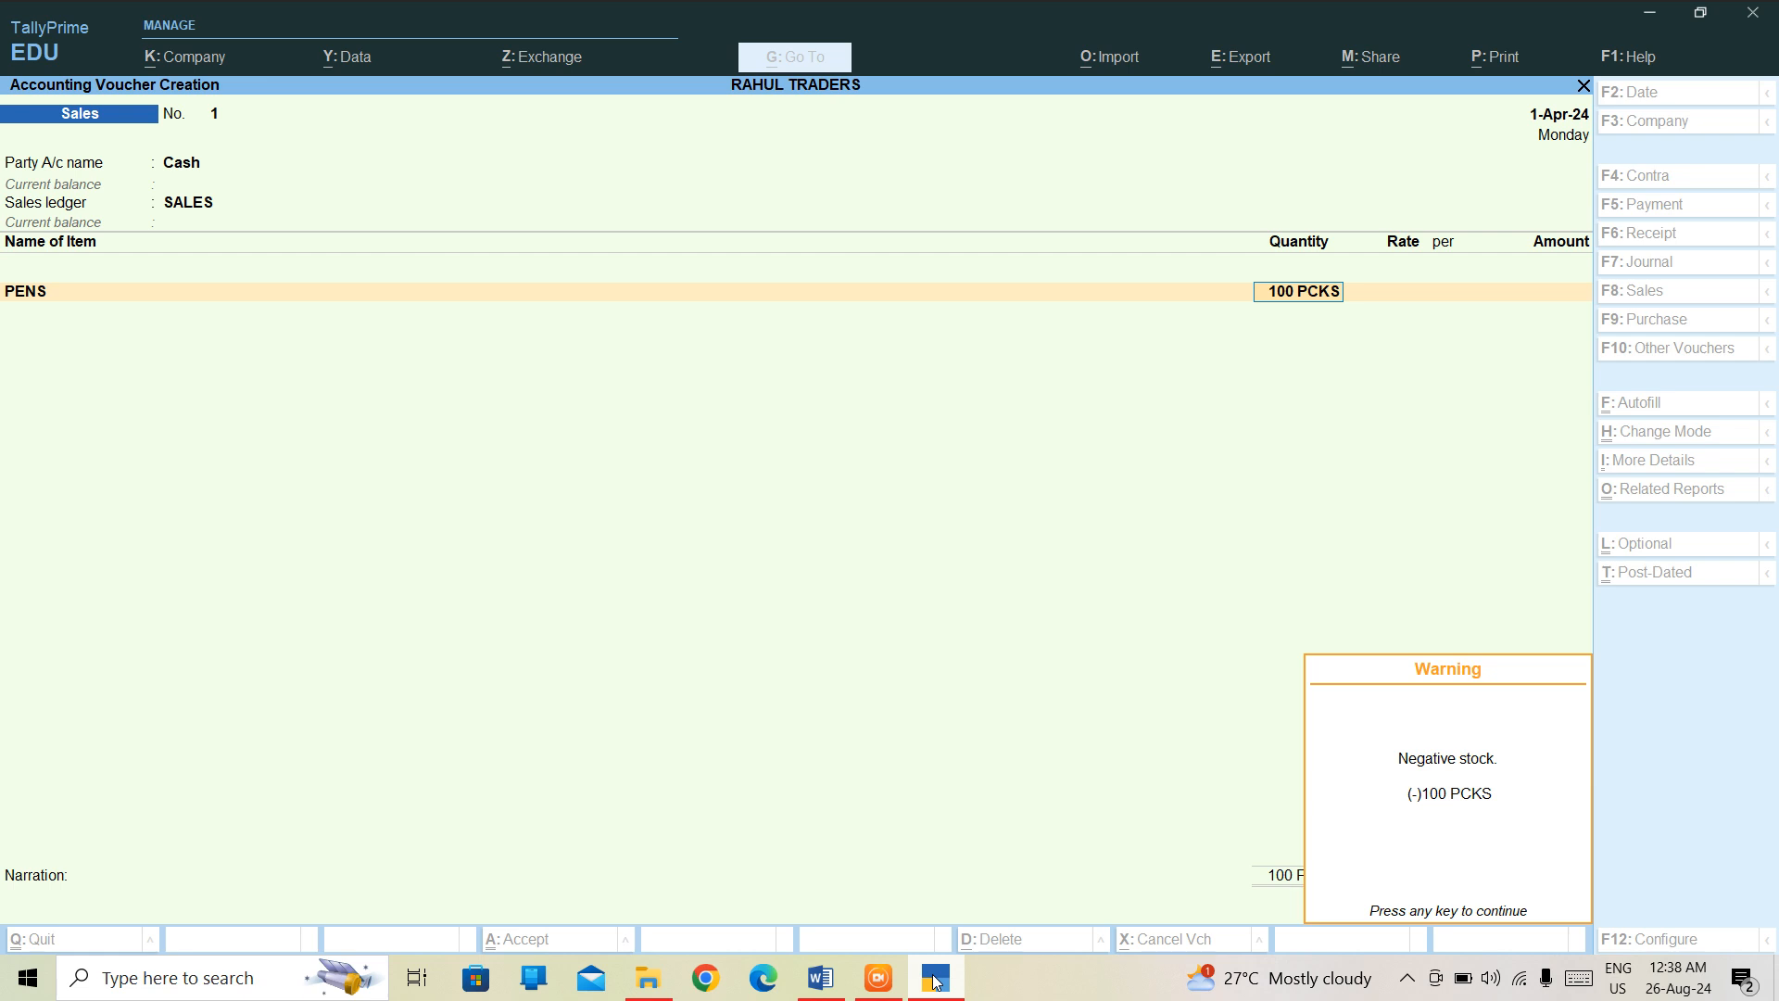
{"action": "key", "text": "Return"}
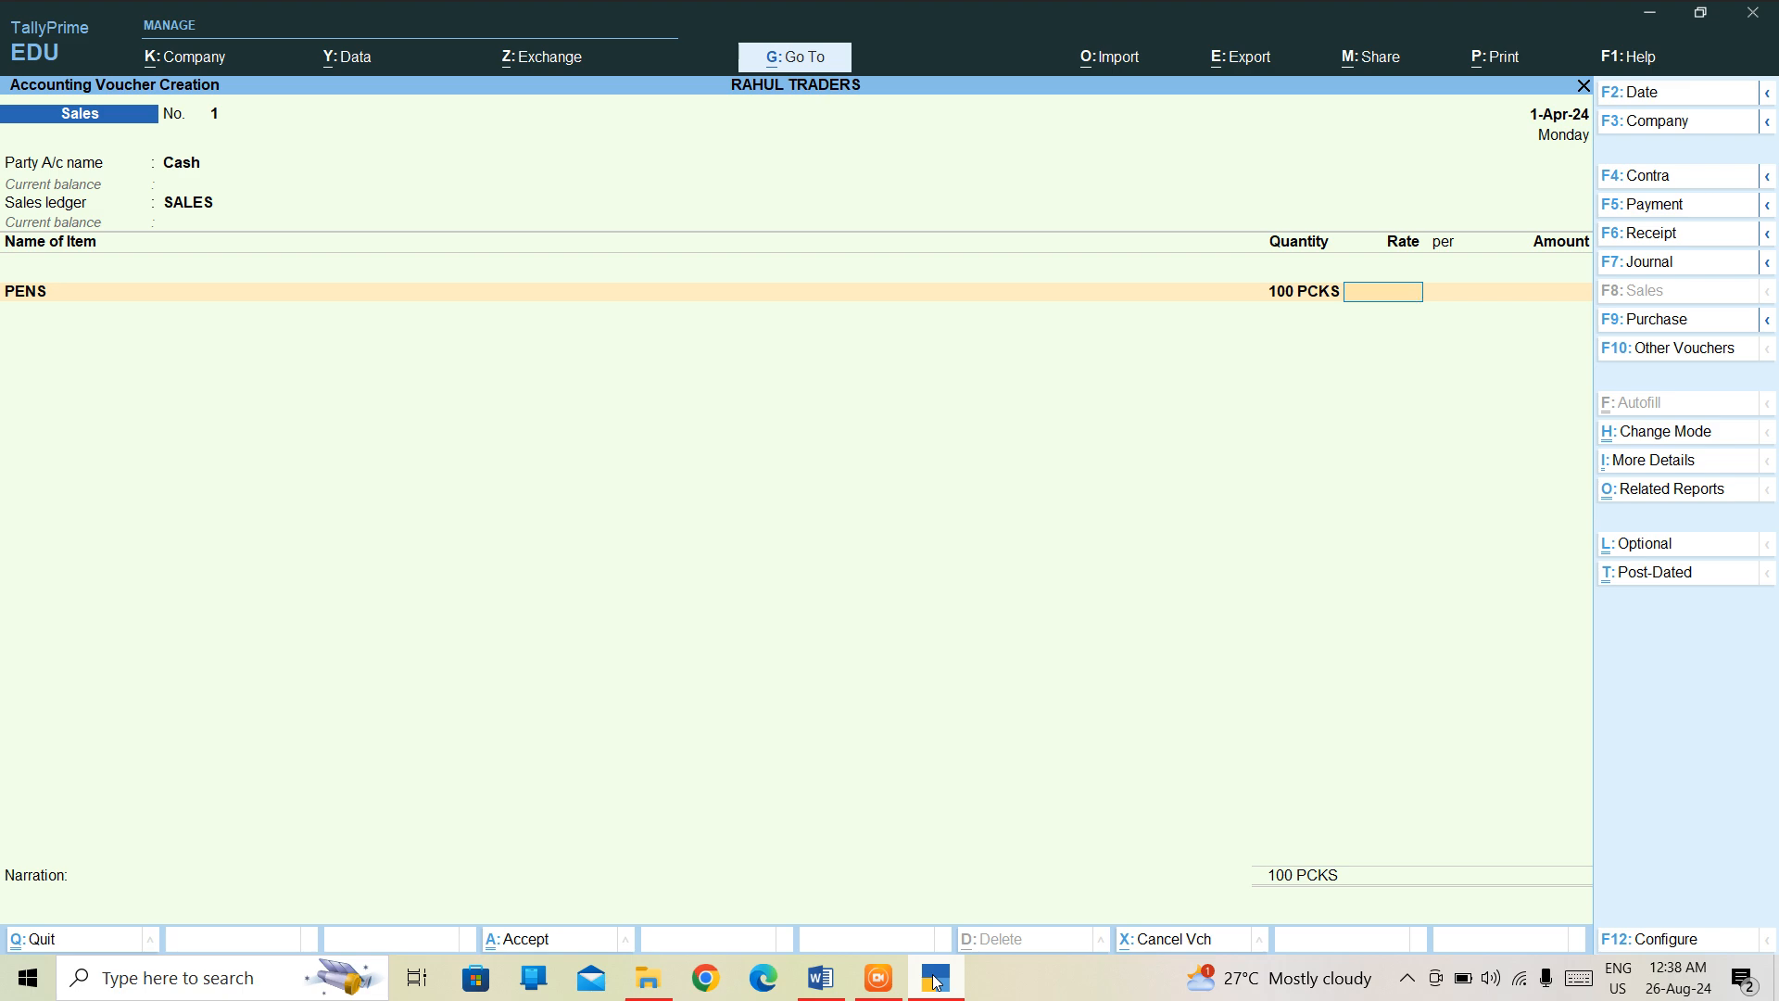
{"action": "type", "text": "50"}
{"action": "key", "text": "Return"}
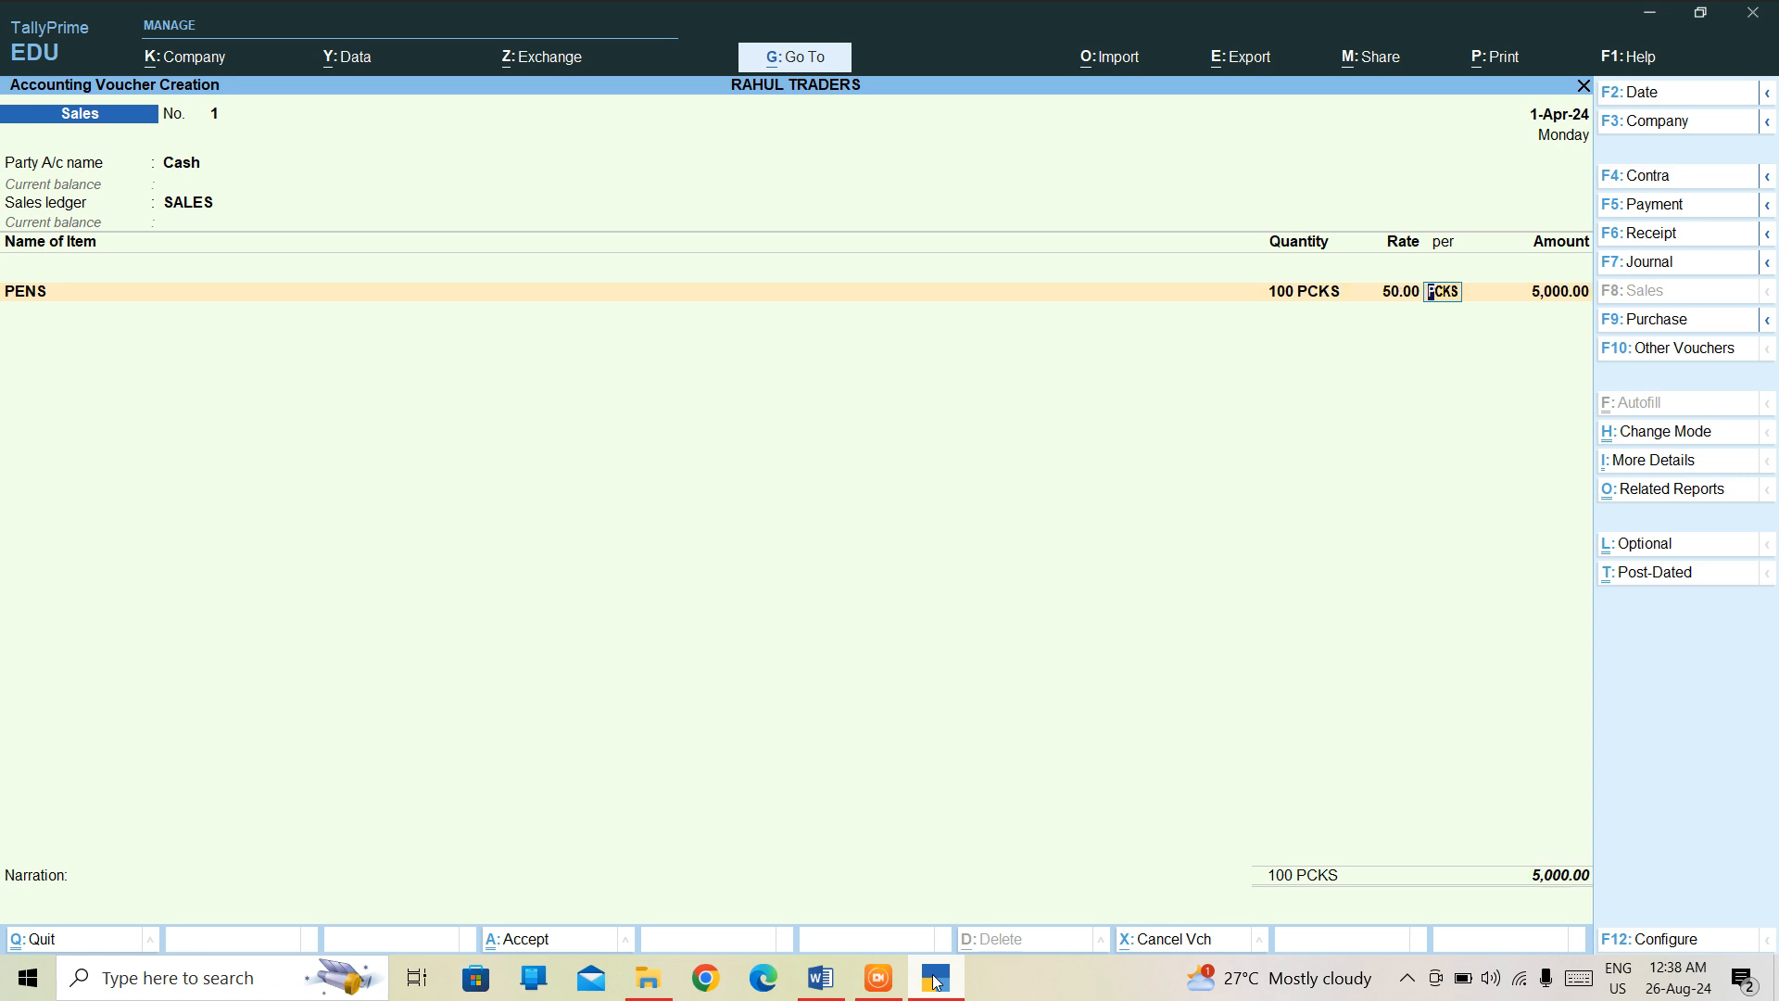
{"action": "key", "text": "ctrl"}
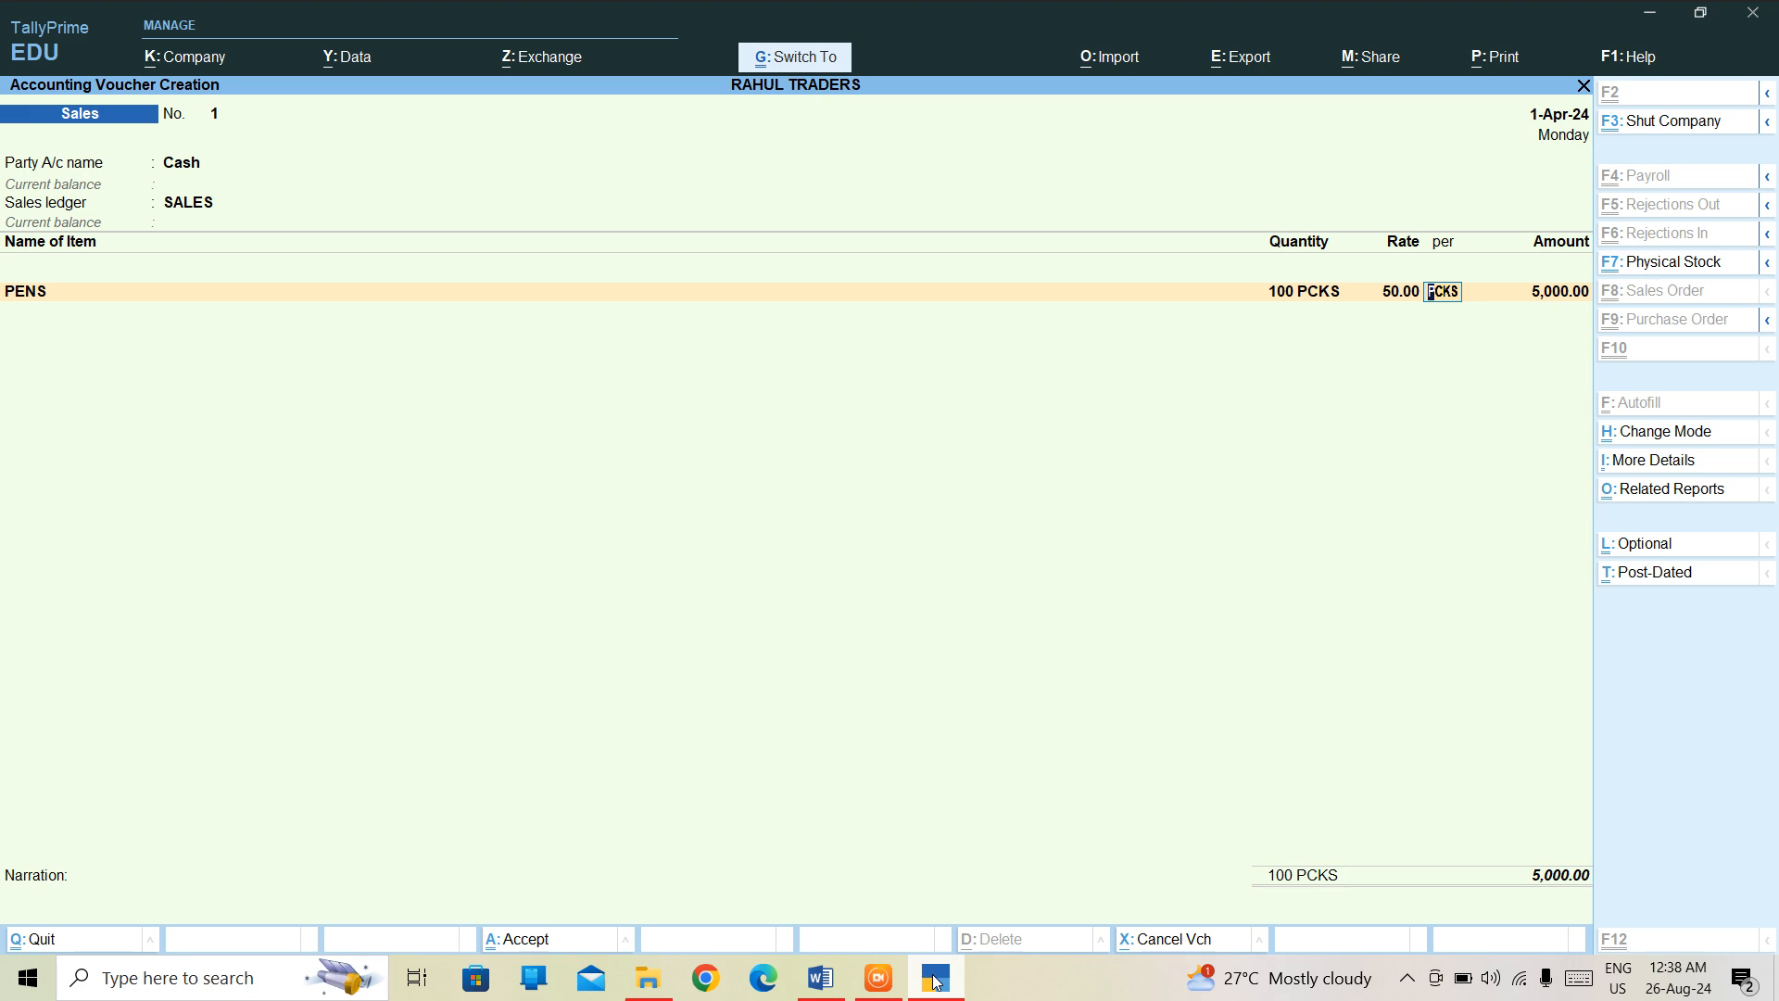
{"action": "key", "text": "ctrl+a"}
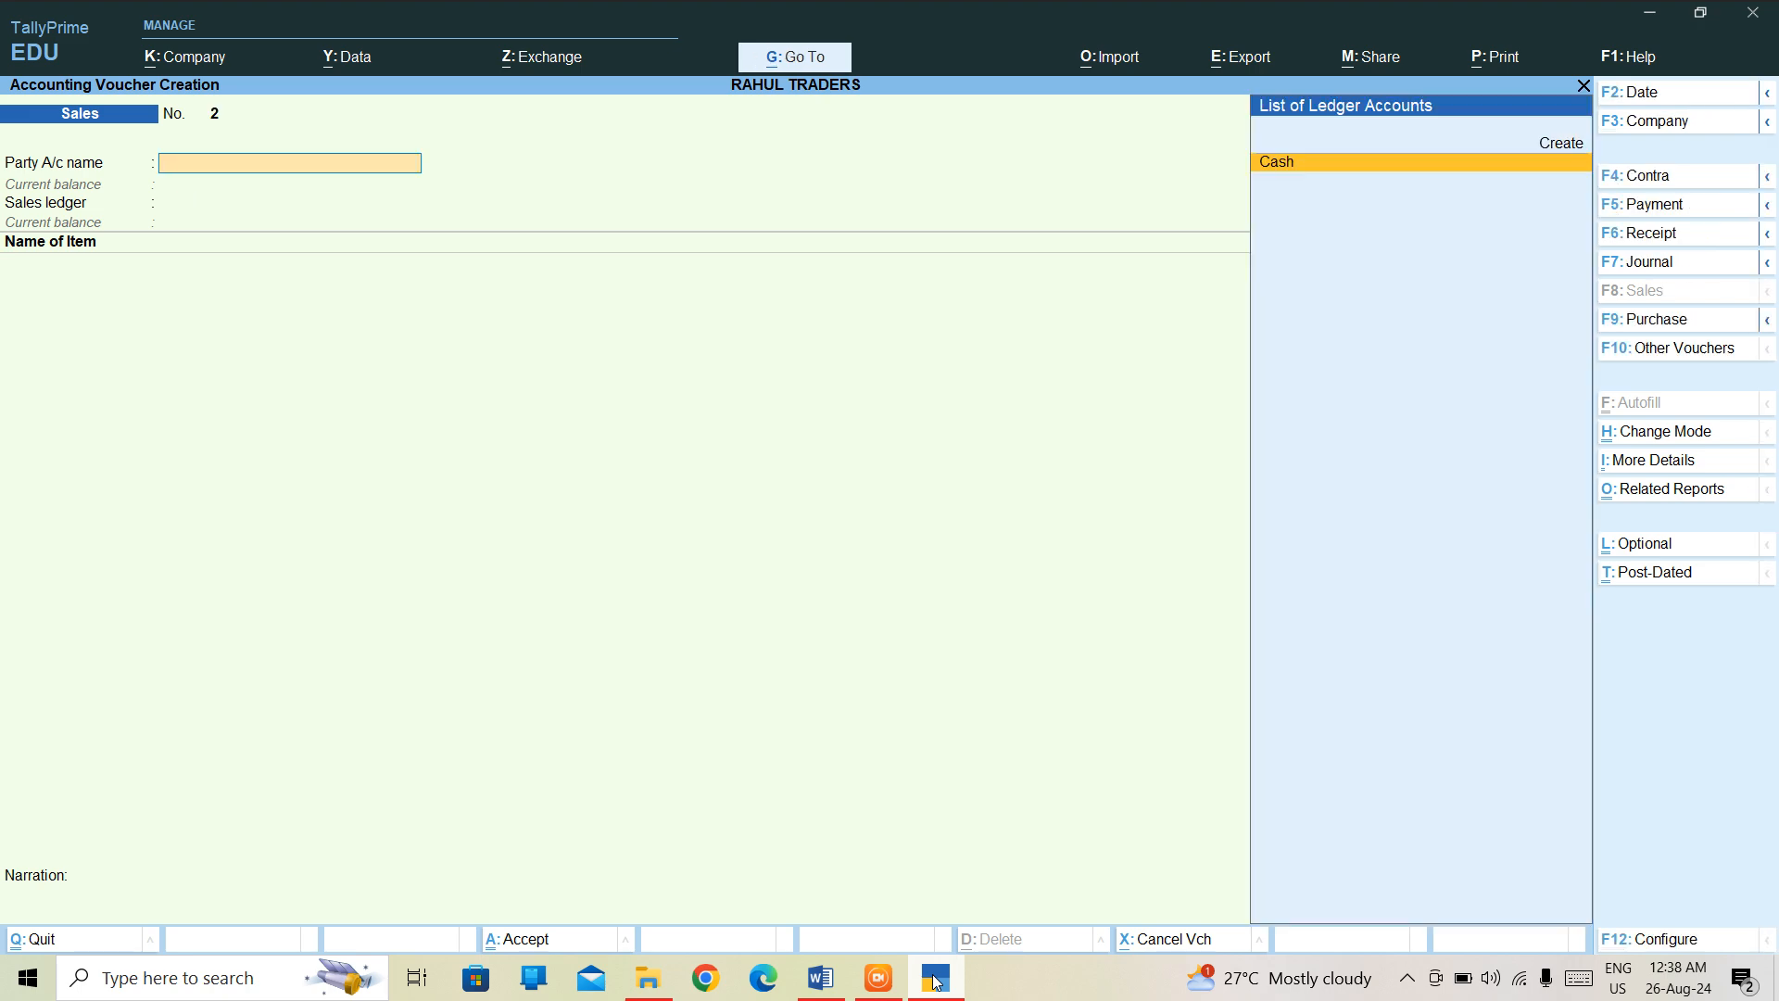
{"action": "key", "text": "Escape"}
{"action": "key", "text": "Return"}
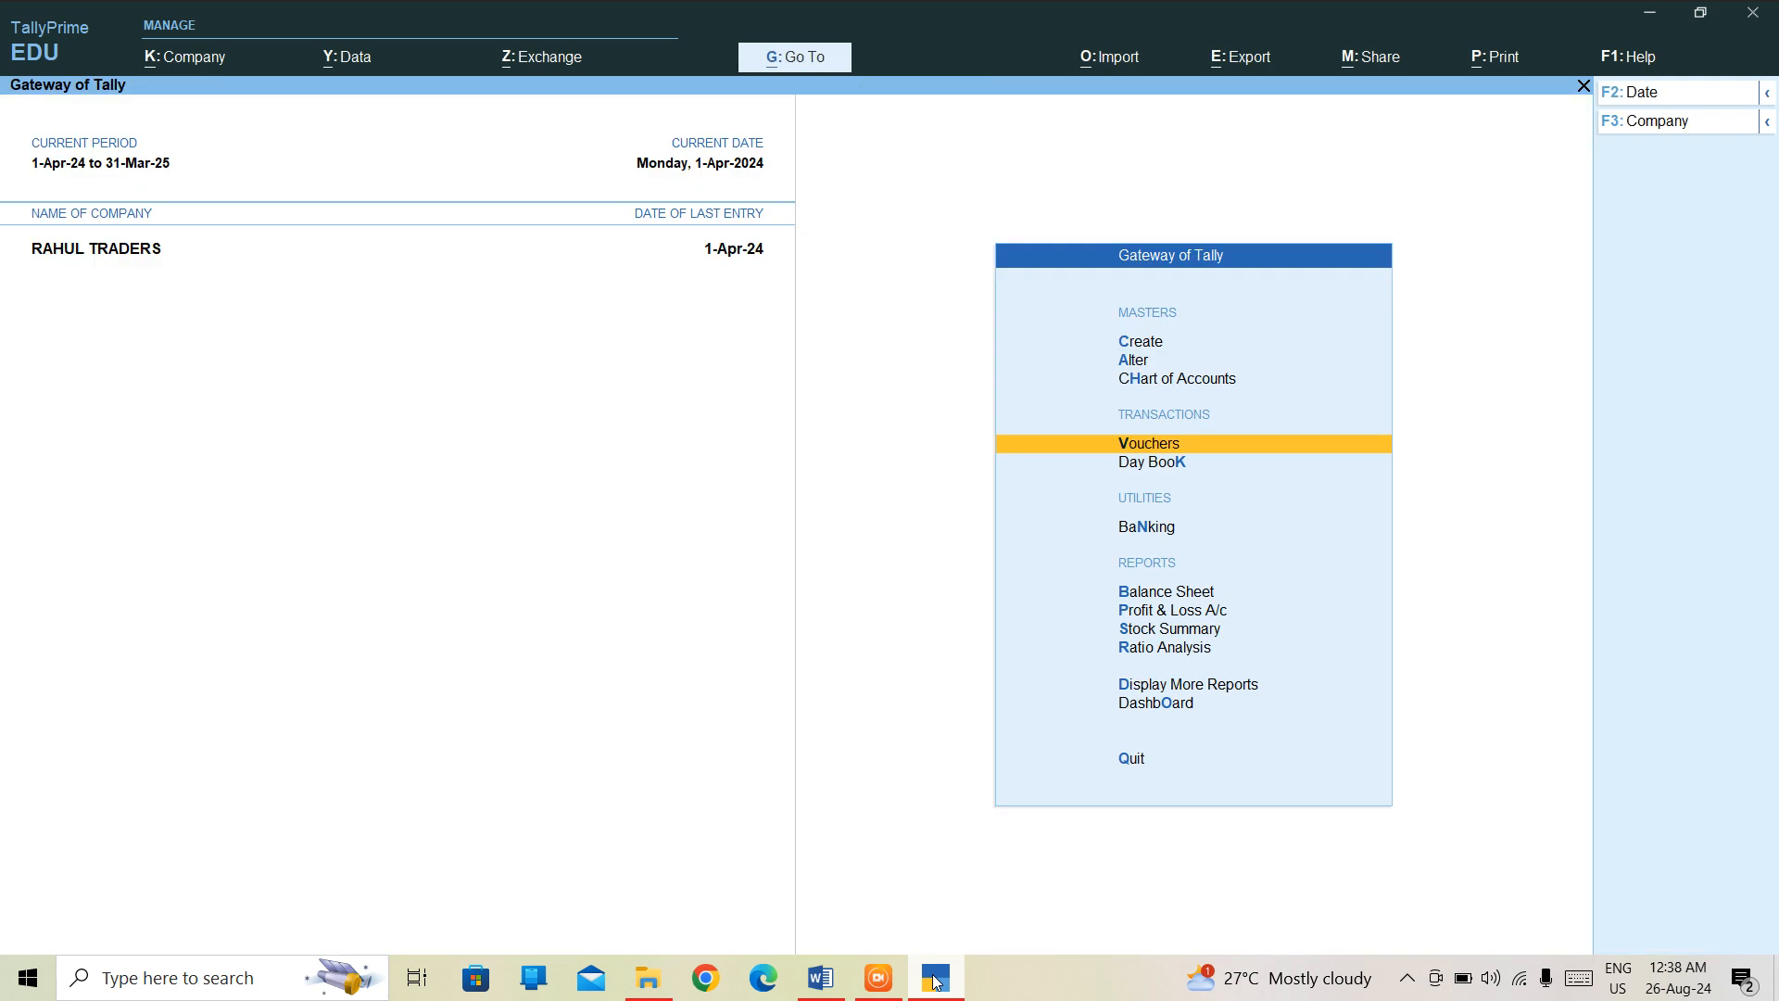
Step: Review the monthly sales in the Sales Register of the account books, and return to the Gateway of Tally
{"action": "key", "text": "Down"}
{"action": "key", "text": "Down"}
{"action": "key", "text": "Down"}
{"action": "key", "text": "Down"}
{"action": "key", "text": "Down"}
{"action": "key", "text": "Down"}
{"action": "key", "text": "Down"}
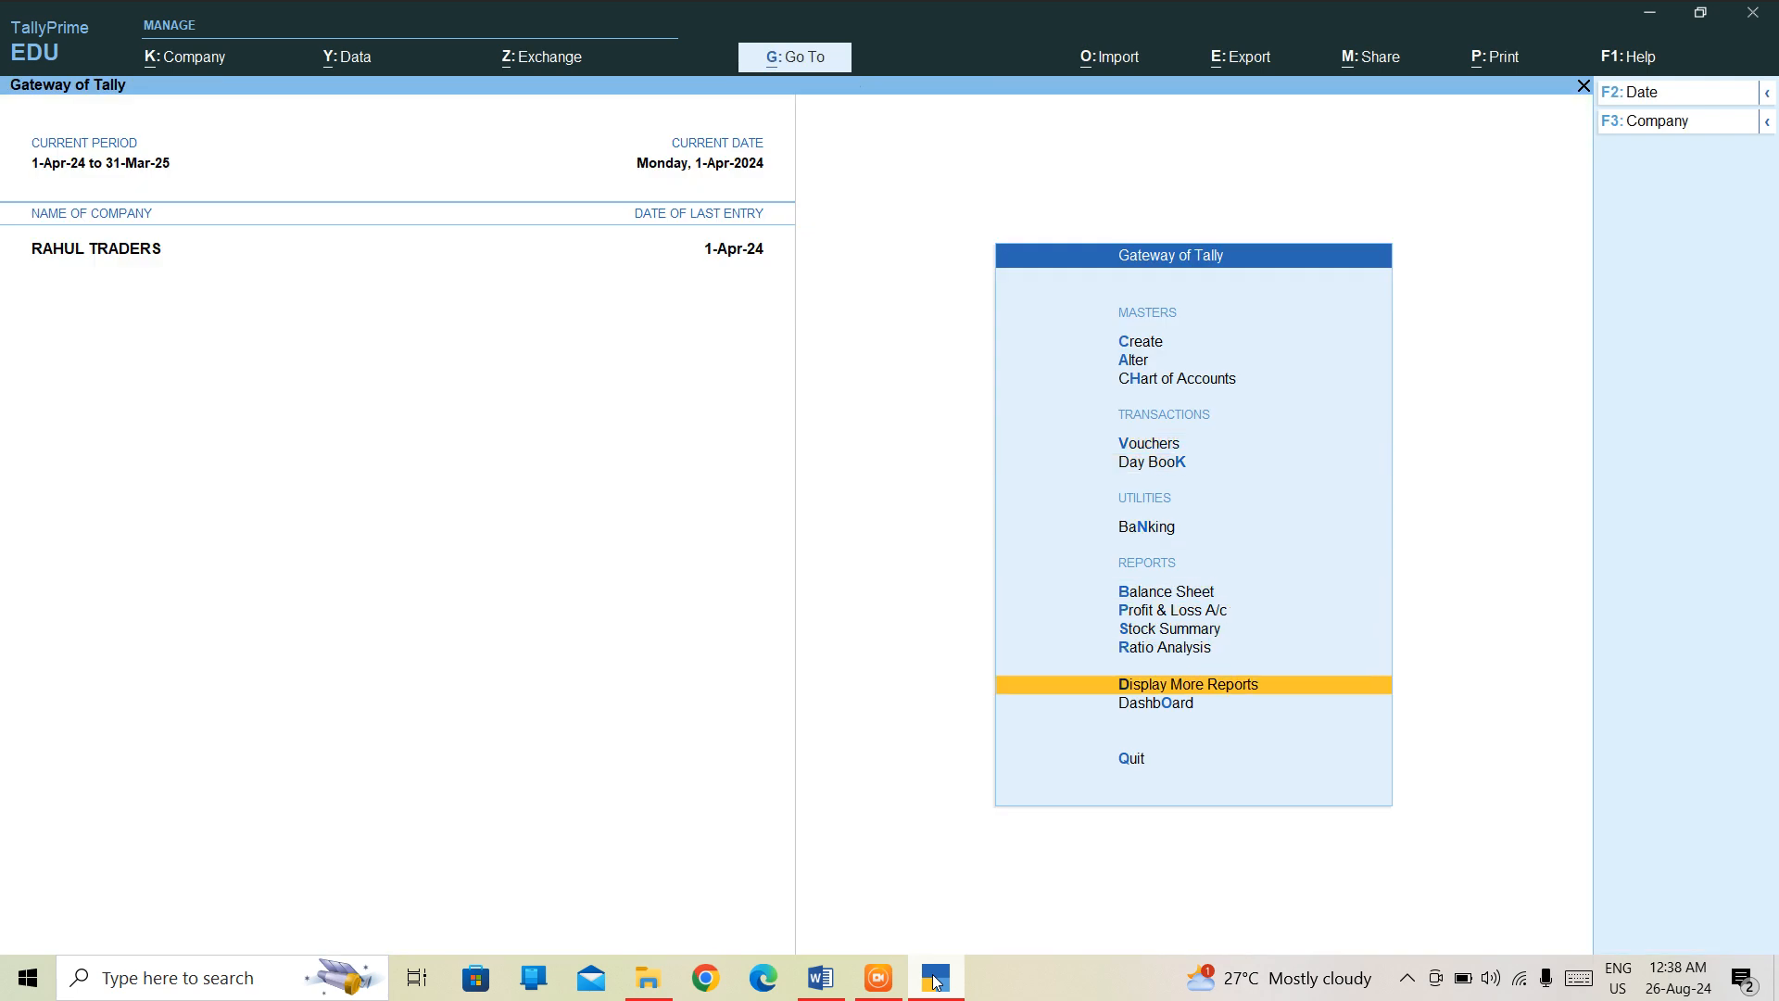
{"action": "key", "text": "Return"}
{"action": "key", "text": "Down"}
{"action": "key", "text": "Down"}
{"action": "key", "text": "Down"}
{"action": "key", "text": "Down"}
{"action": "key", "text": "Down"}
{"action": "key", "text": "Up"}
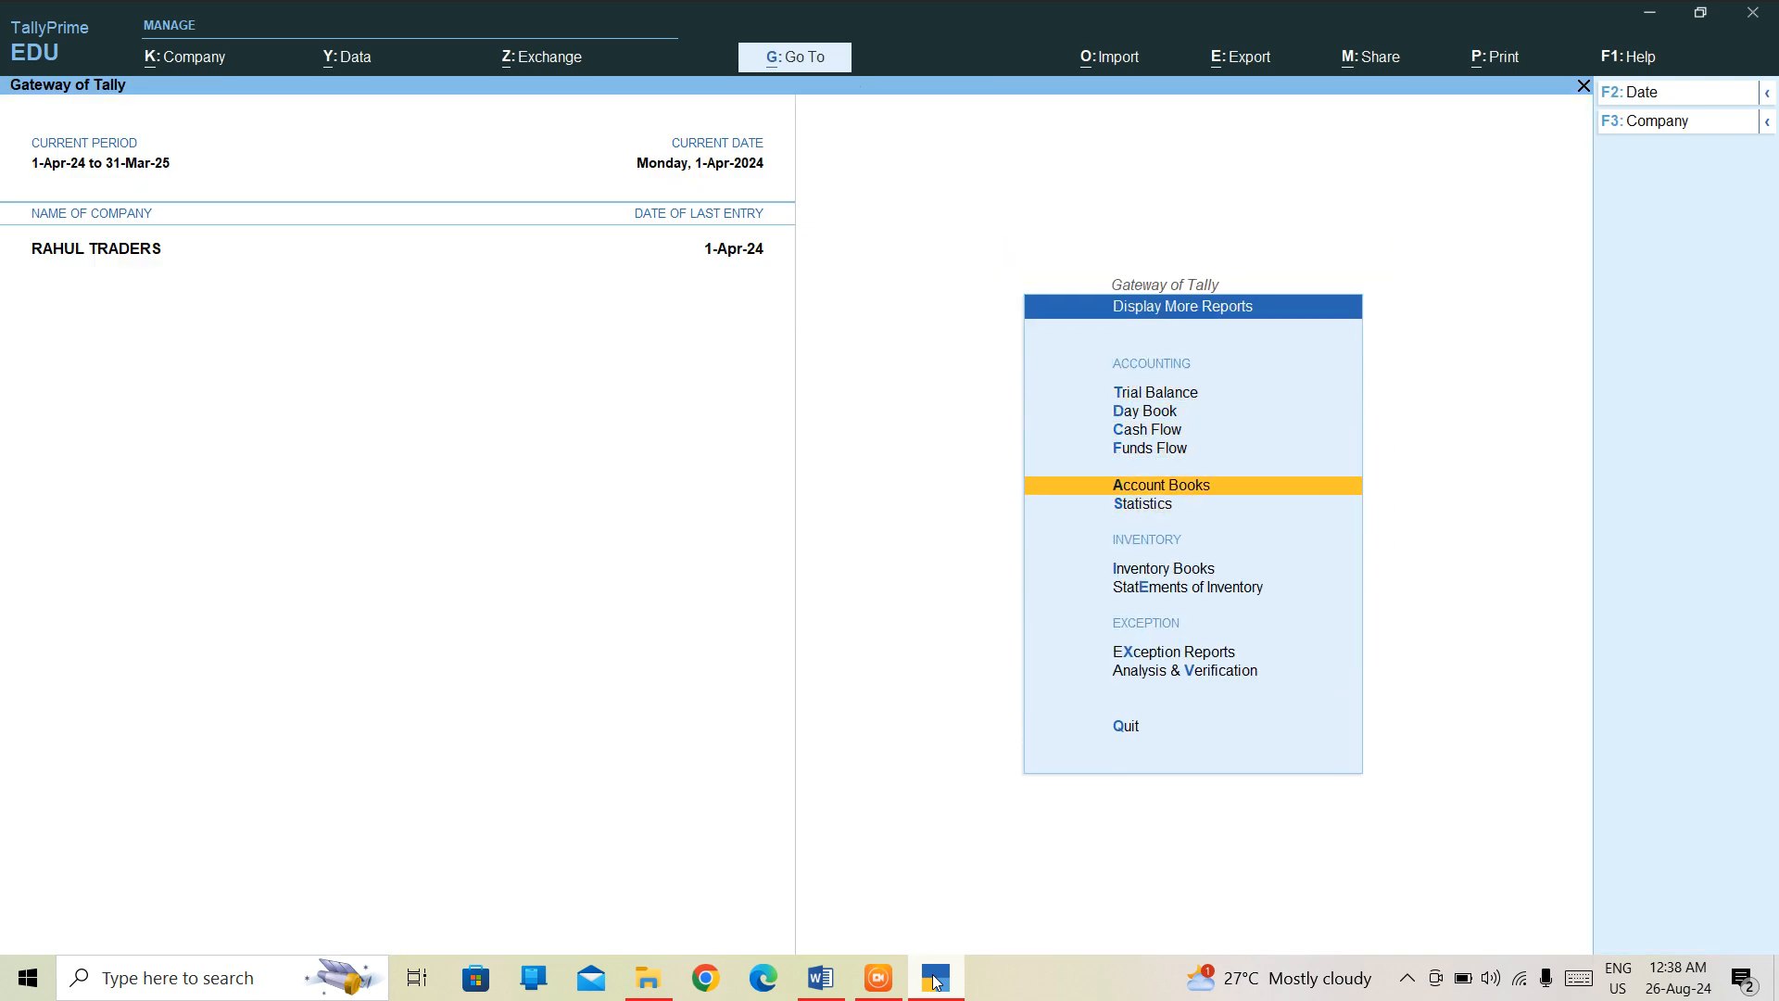
{"action": "key", "text": "Return"}
{"action": "key", "text": "Down"}
{"action": "key", "text": "Down"}
{"action": "key", "text": "Down"}
{"action": "key", "text": "Down"}
{"action": "key", "text": "Down"}
{"action": "key", "text": "Down"}
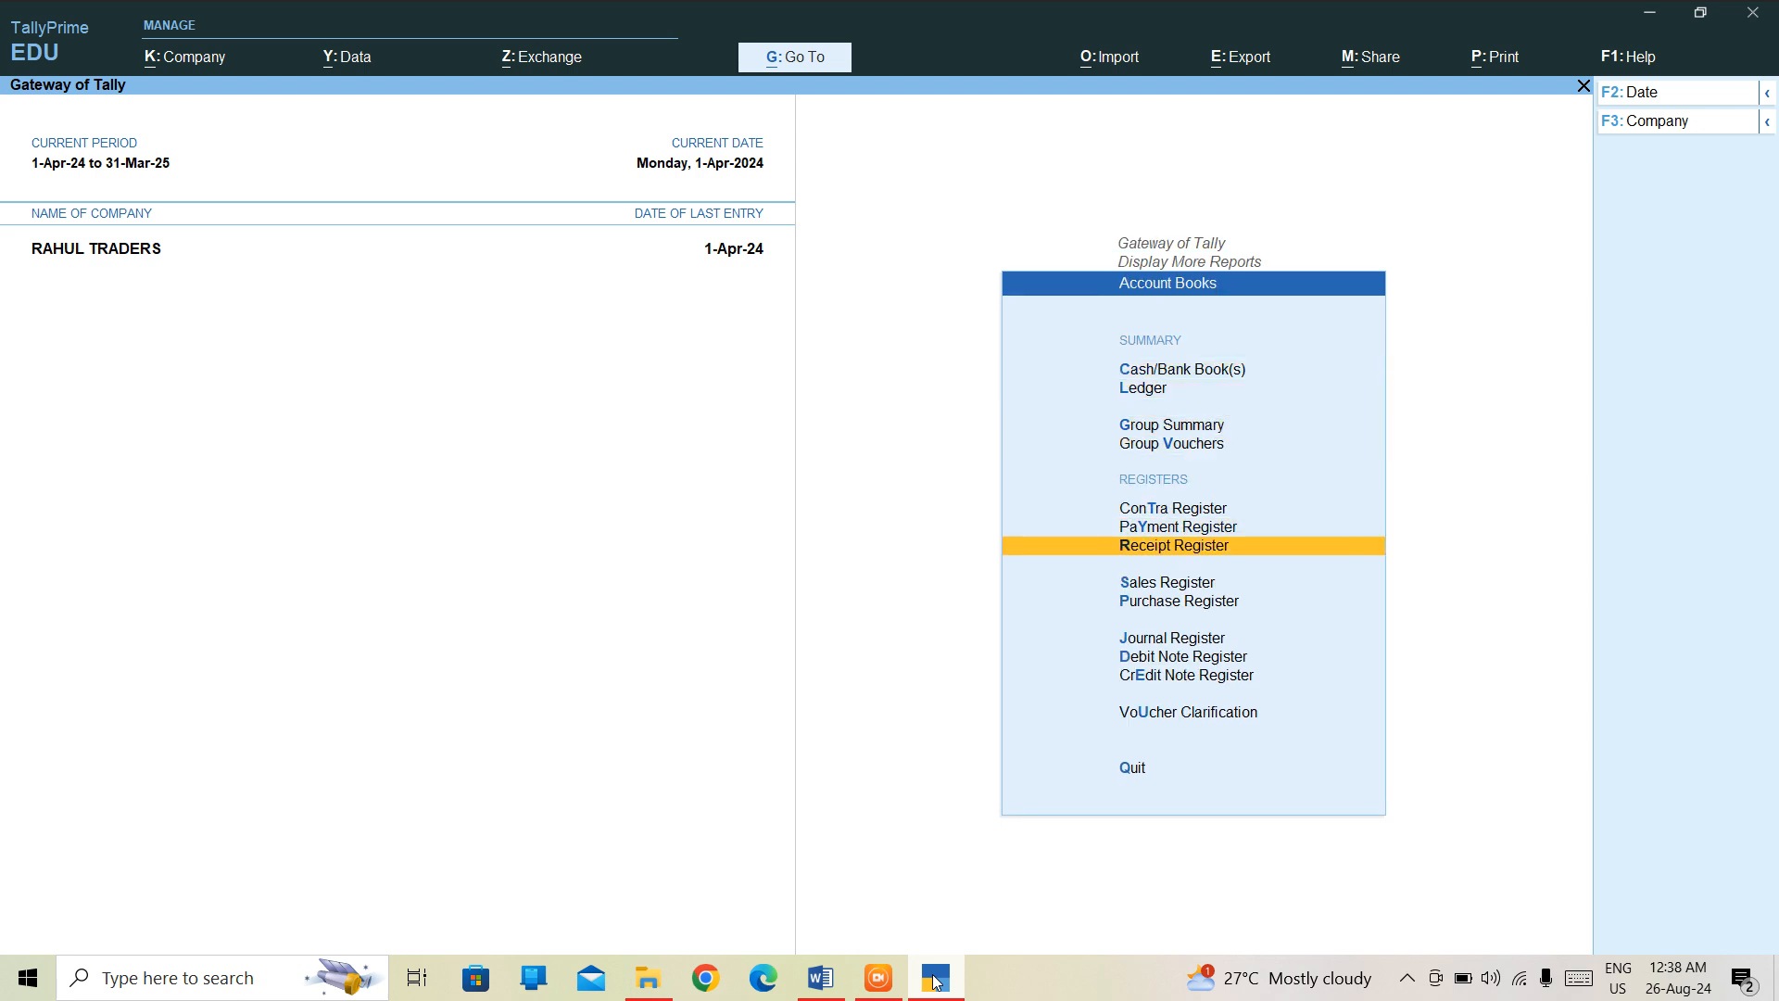
{"action": "key", "text": "Down"}
{"action": "key", "text": "Return"}
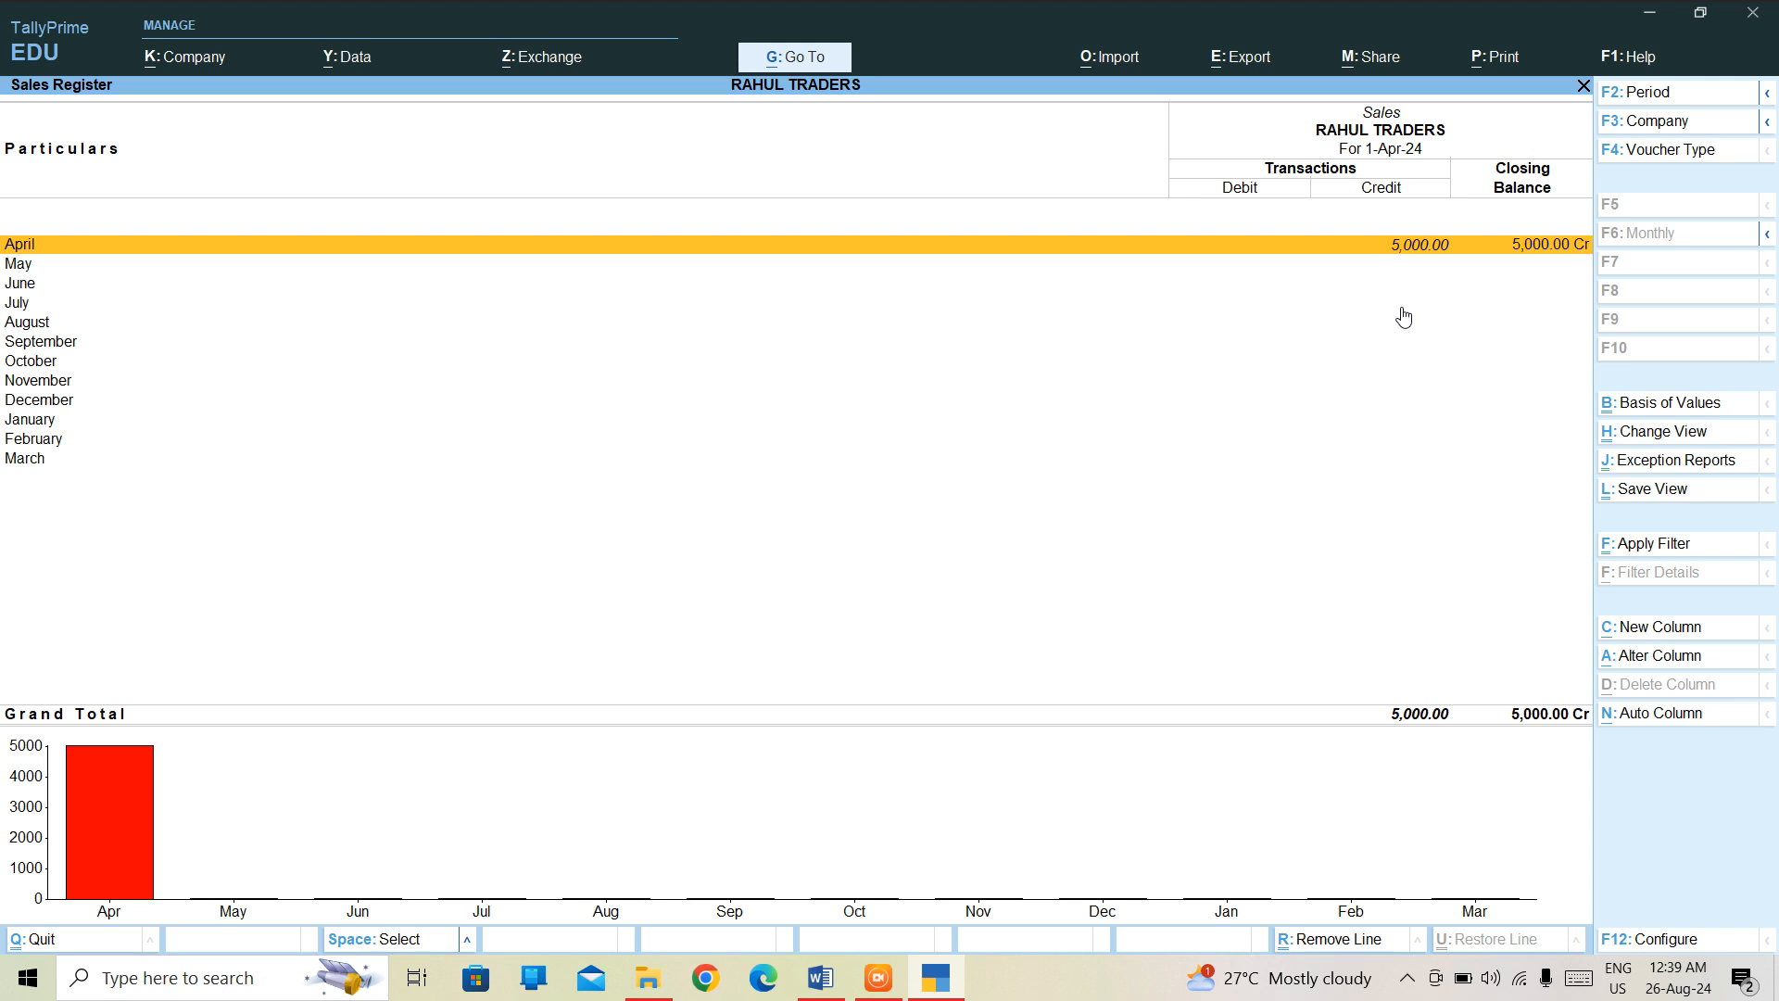
{"action": "key", "text": "Escape"}
{"action": "key", "text": "Escape"}
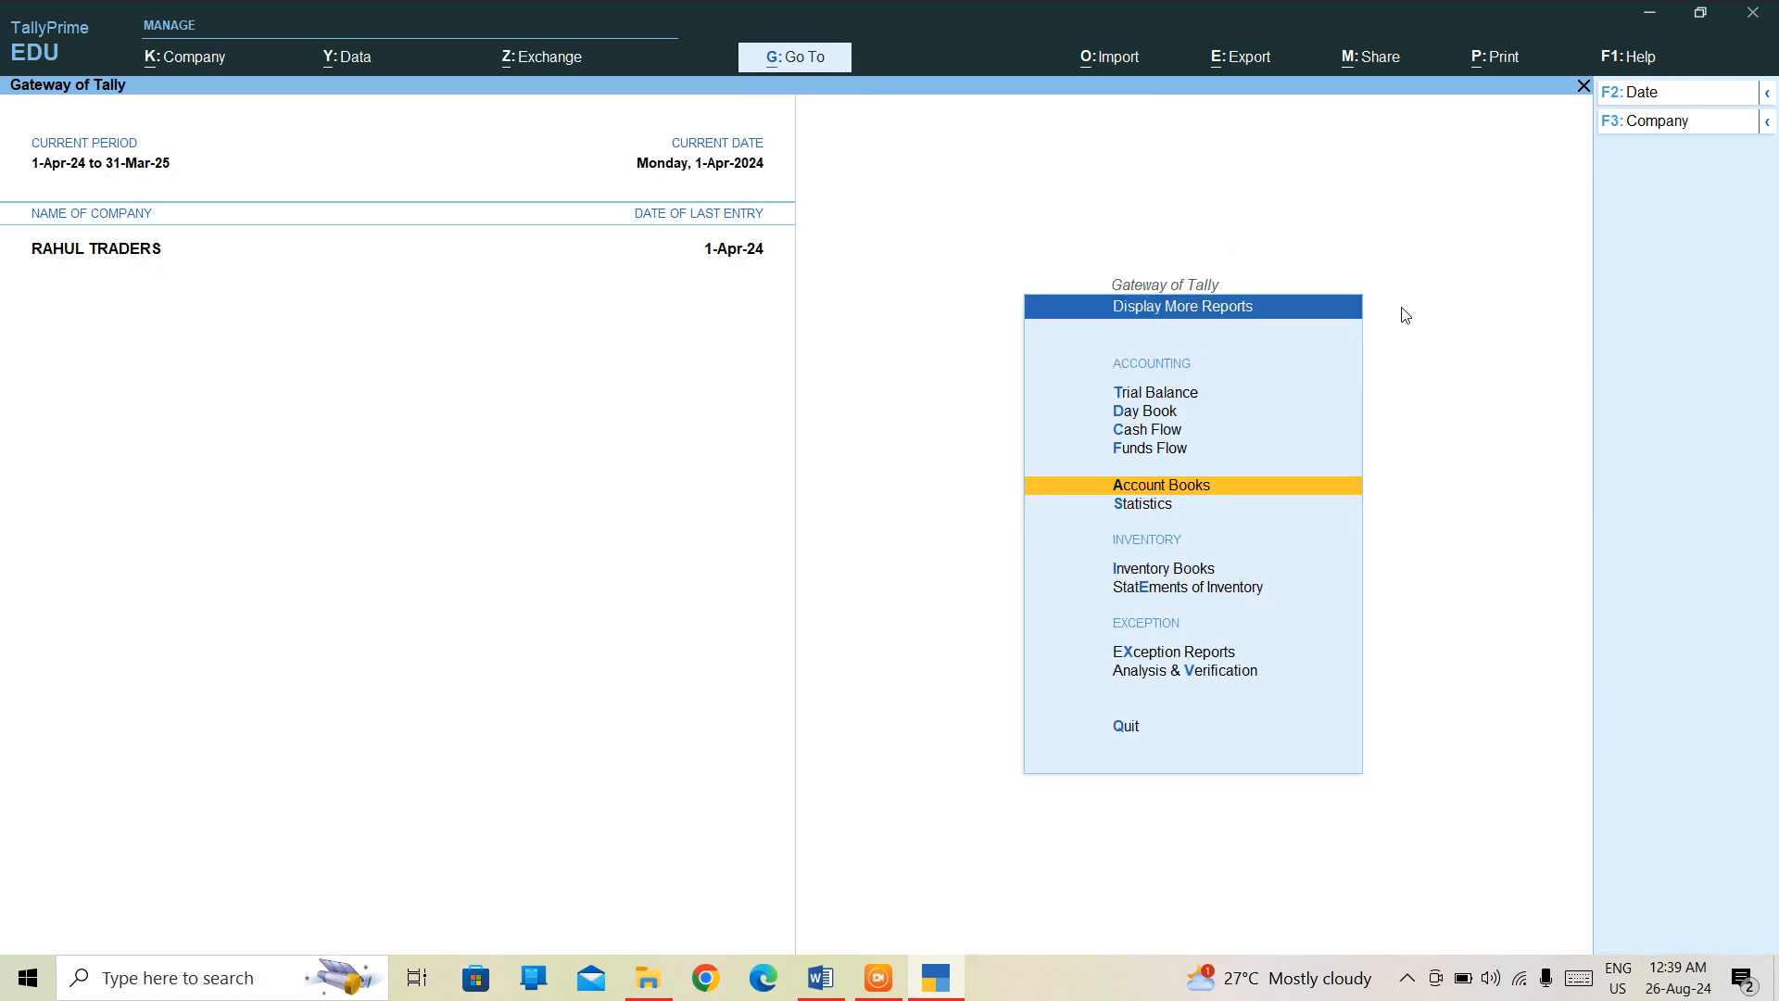
{"action": "key", "text": "Escape"}
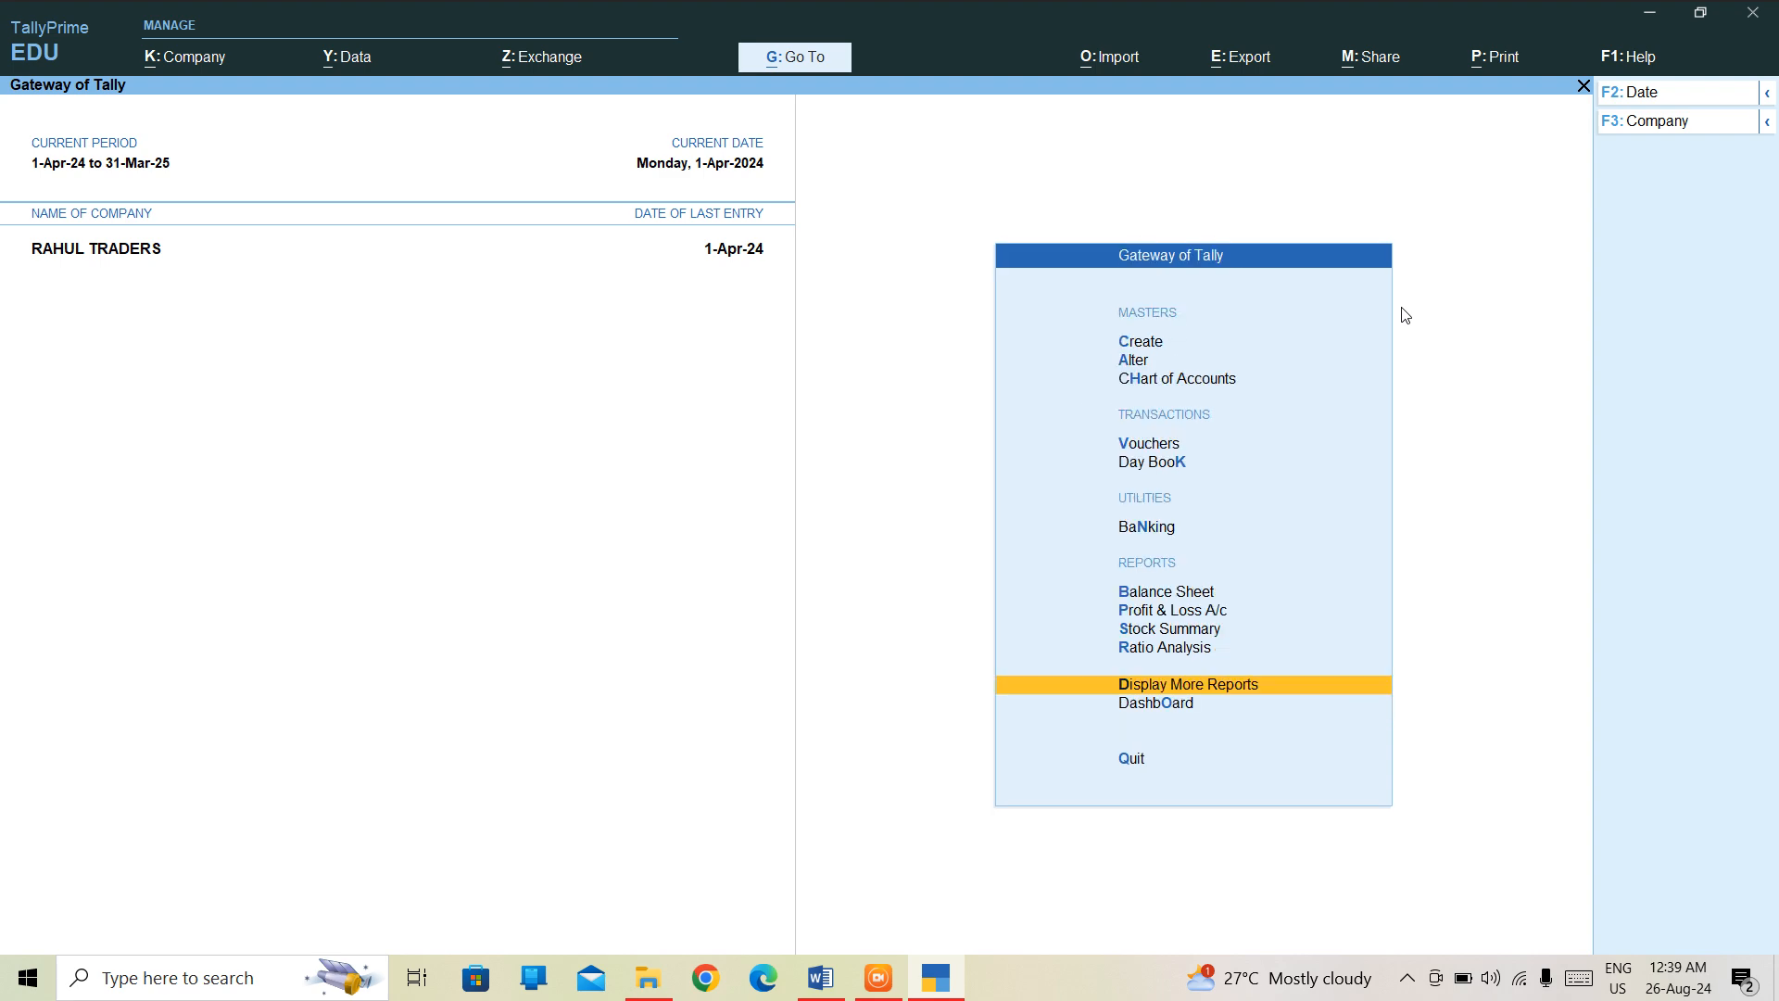
Step: Reopen voucher creation and show the inactive types in the list of other voucher types
{"action": "key", "text": "Up"}
{"action": "key", "text": "Up"}
{"action": "key", "text": "Up"}
{"action": "key", "text": "Up"}
{"action": "key", "text": "Up"}
{"action": "key", "text": "Up"}
{"action": "key", "text": "Up"}
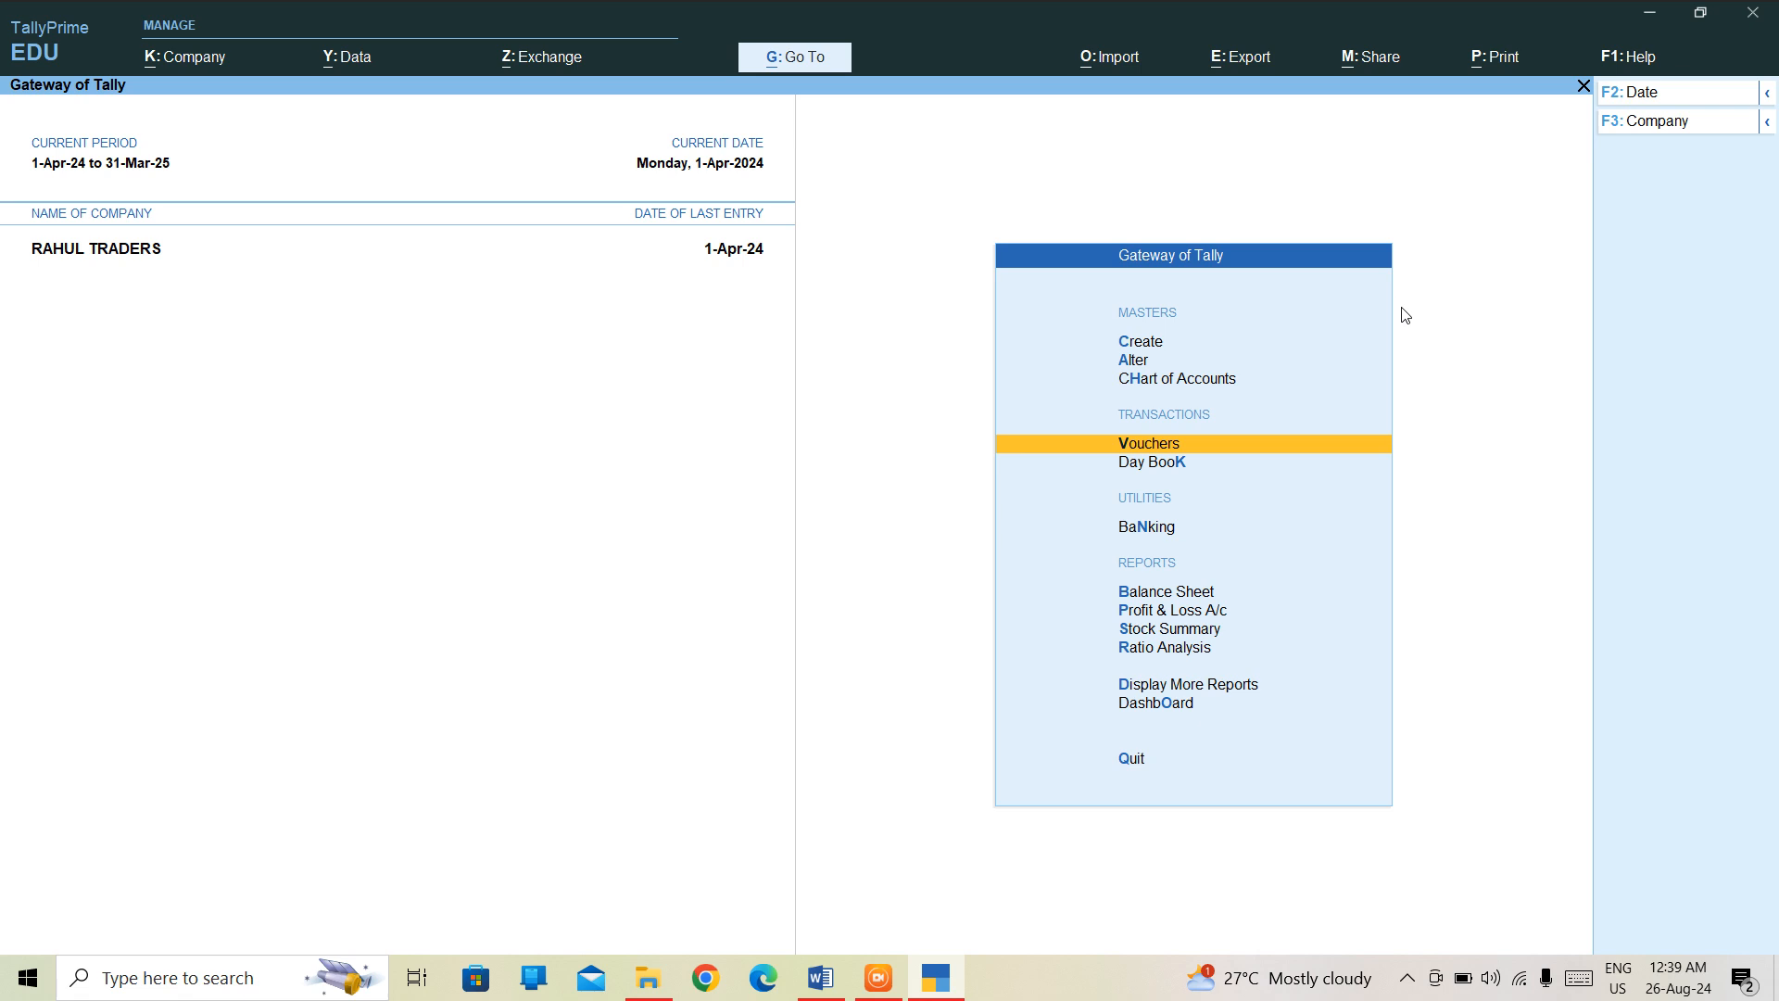
{"action": "key", "text": "Return"}
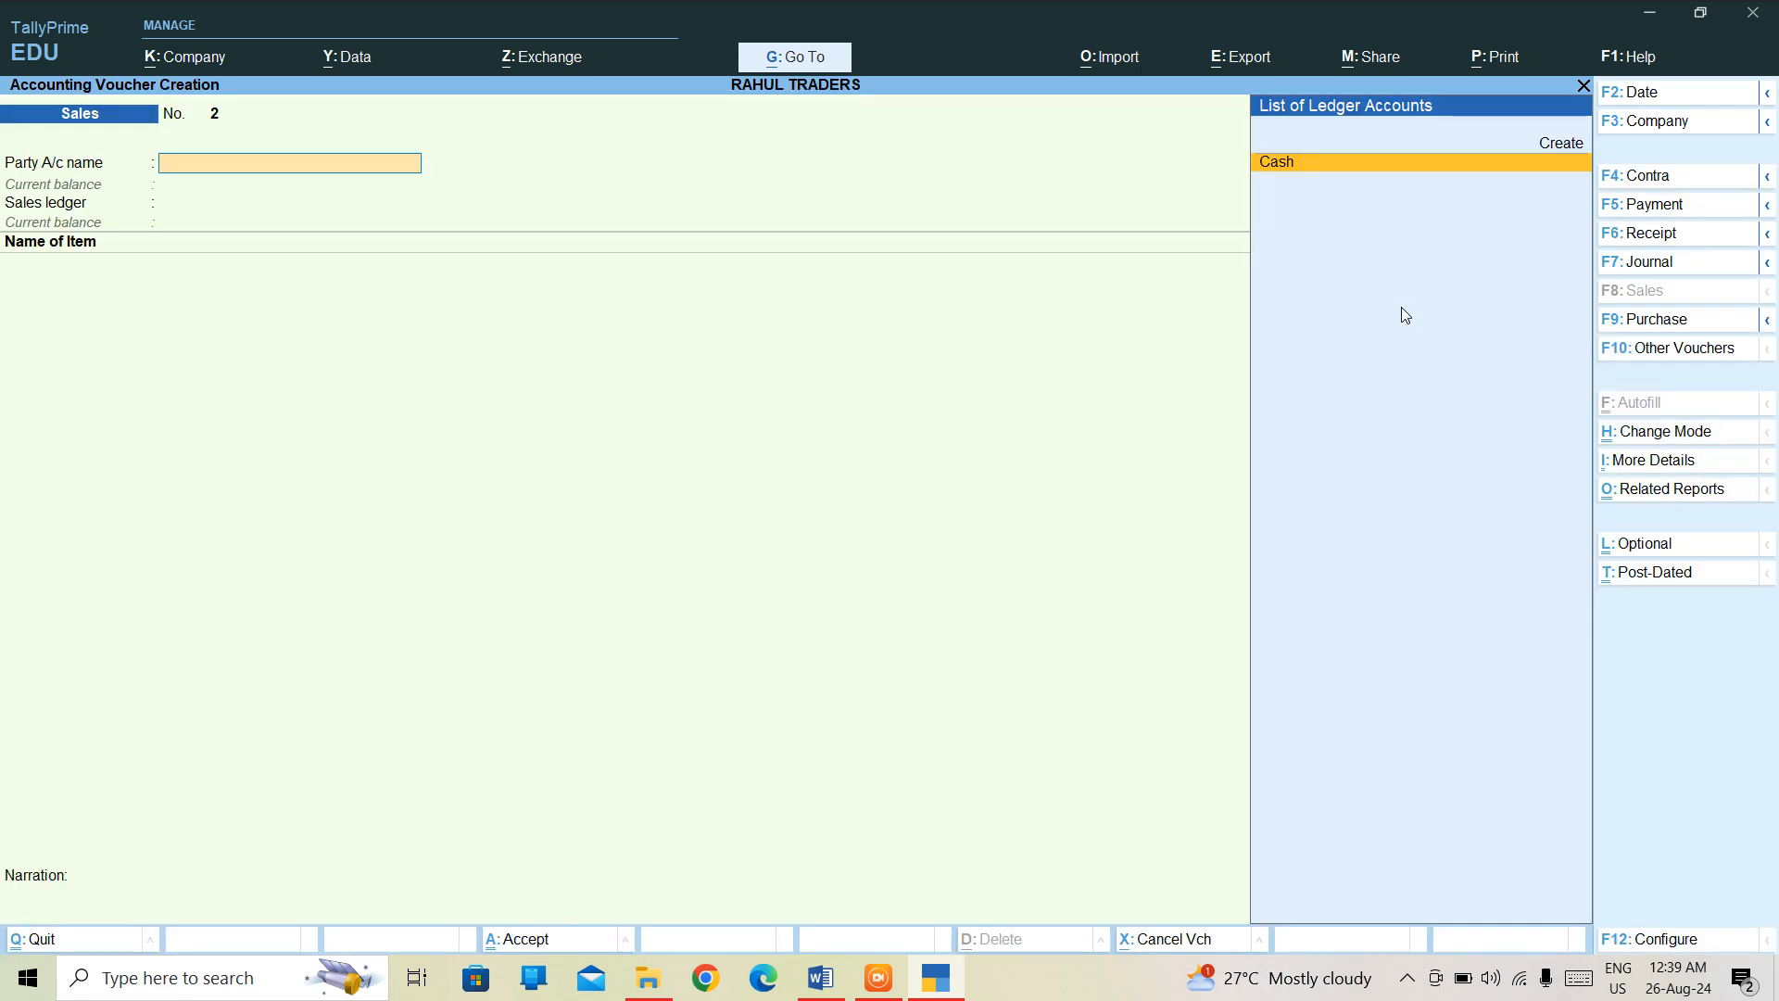
{"action": "left_click", "coordinate": [1657, 350]}
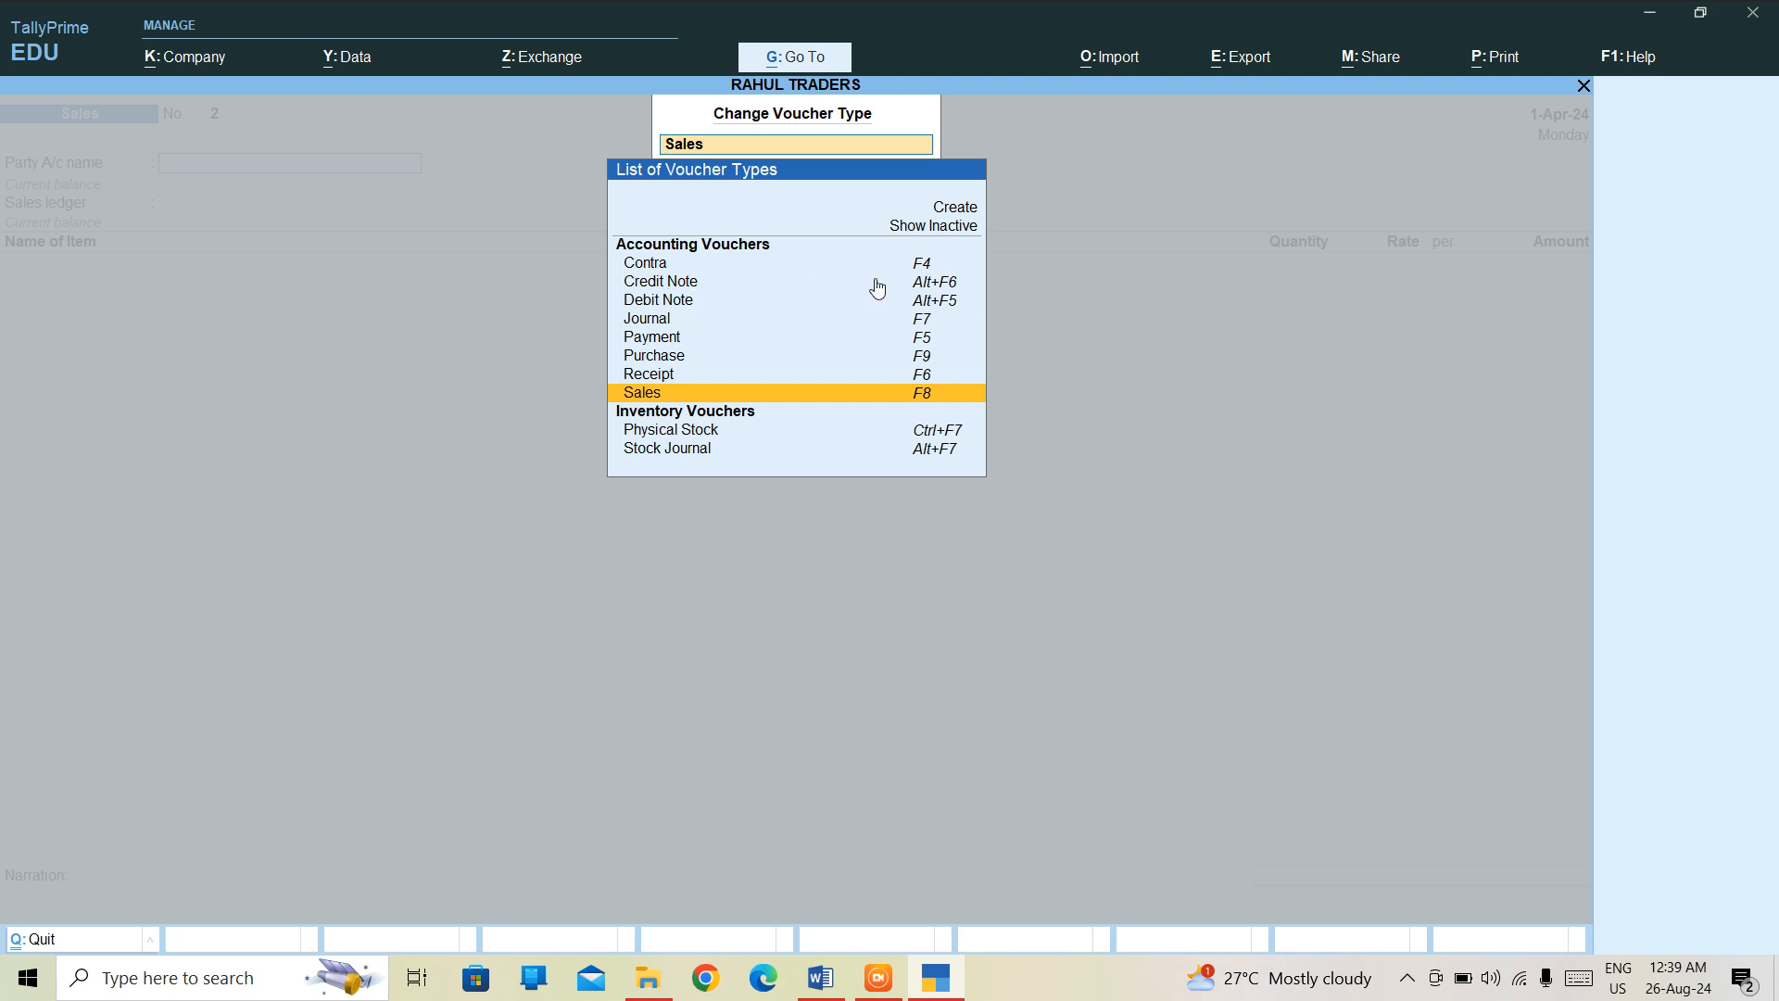
{"action": "left_click", "coordinate": [936, 227]}
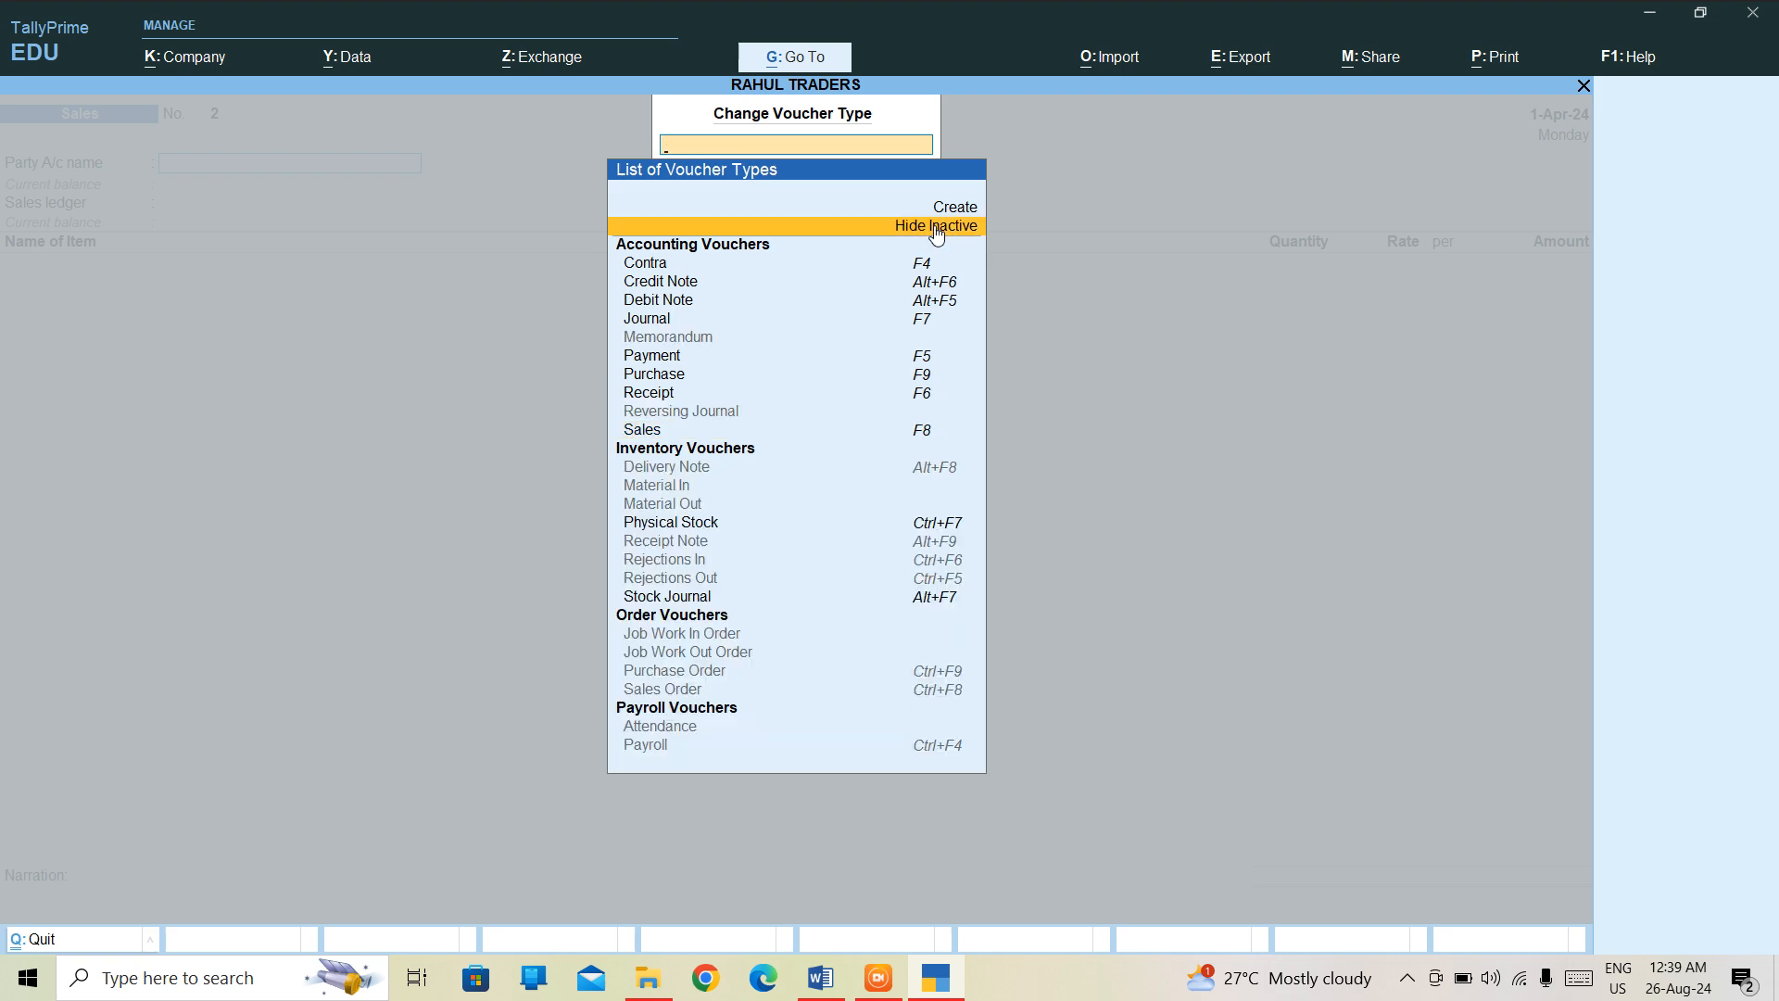
Step: Choose the inactive Material In inventory voucher type and activate it
{"action": "key", "text": "Down"}
{"action": "key", "text": "Down"}
{"action": "key", "text": "Down"}
{"action": "key", "text": "Down"}
{"action": "key", "text": "Up"}
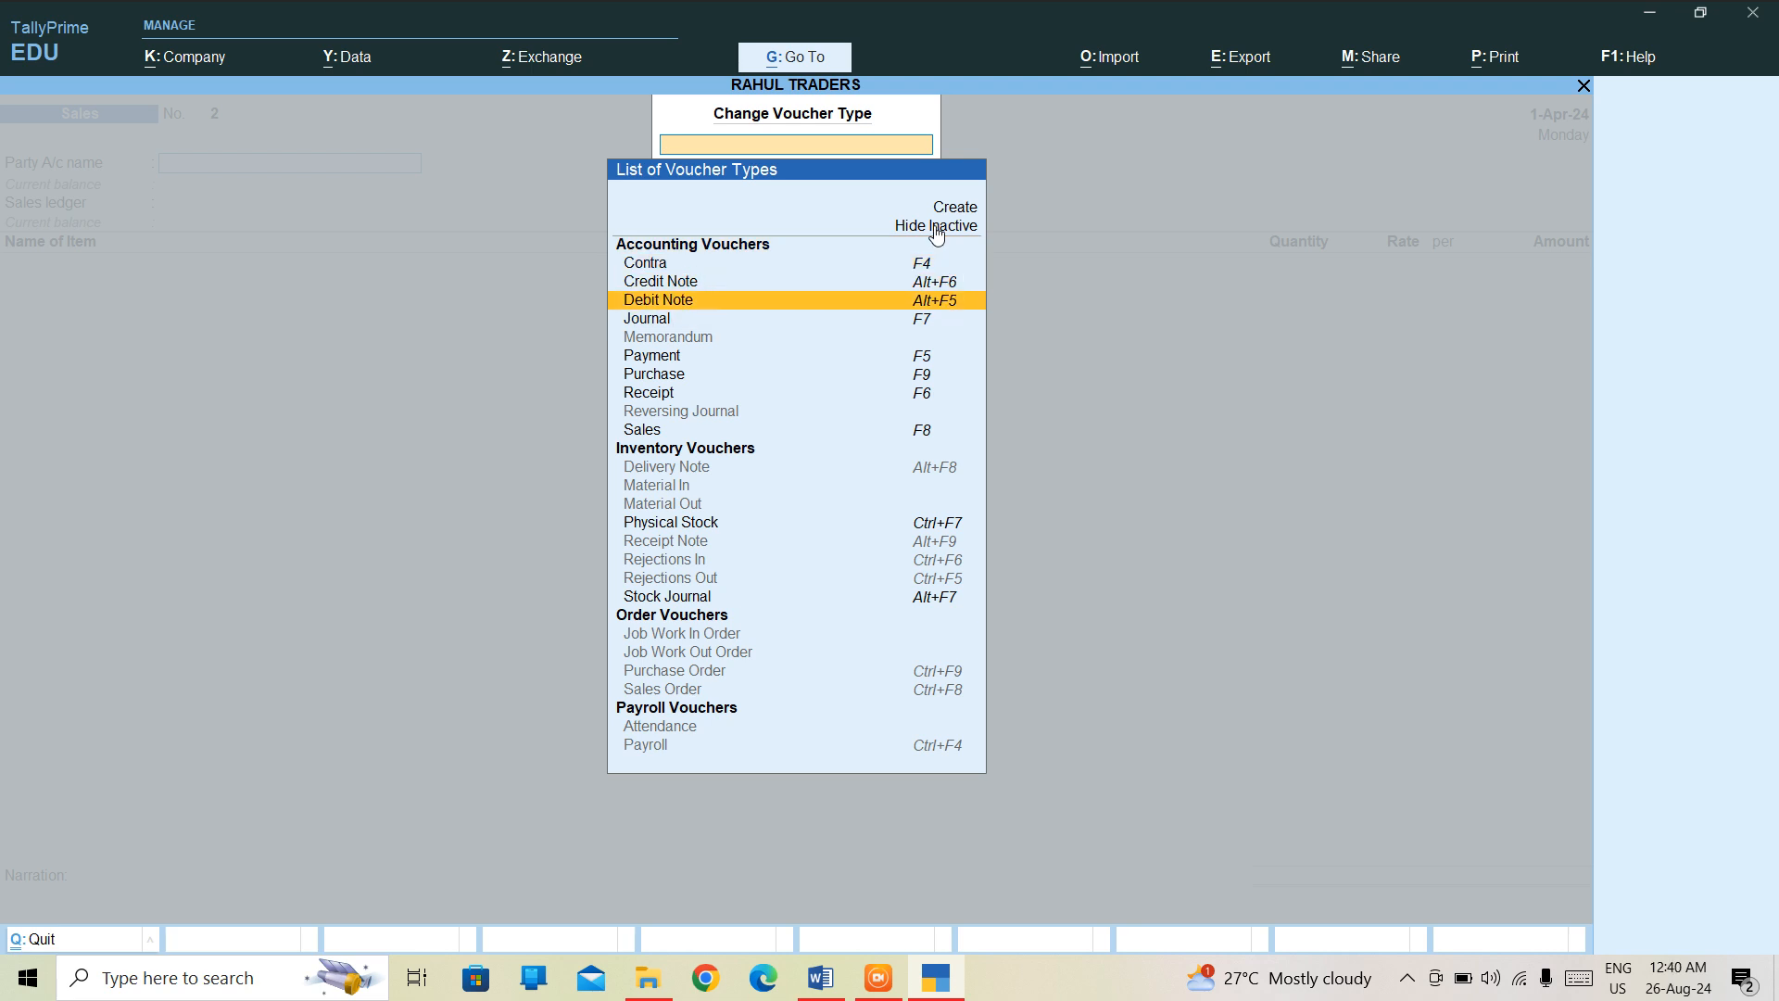
{"action": "key", "text": "Up"}
{"action": "key", "text": "Down"}
{"action": "key", "text": "Down"}
{"action": "key", "text": "Down"}
{"action": "key", "text": "Down"}
{"action": "key", "text": "Up"}
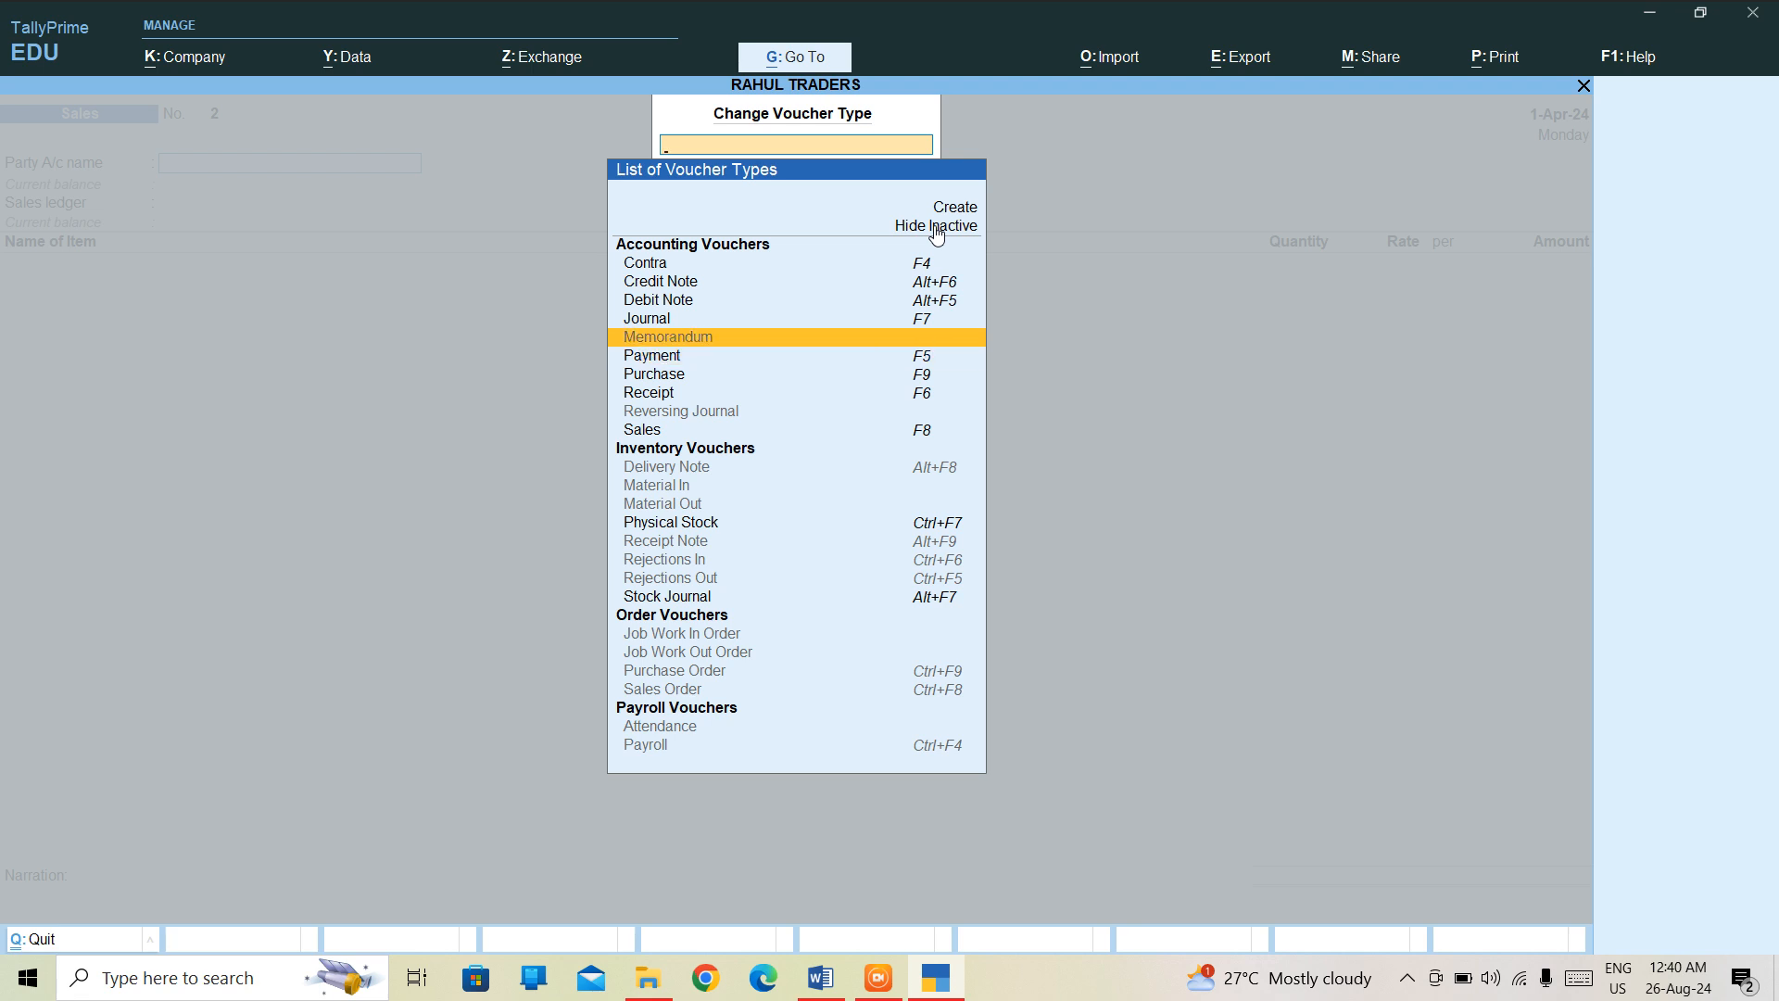
{"action": "key", "text": "Down"}
{"action": "key", "text": "Down"}
{"action": "key", "text": "Down"}
{"action": "key", "text": "Down"}
{"action": "key", "text": "Down"}
{"action": "key", "text": "Down"}
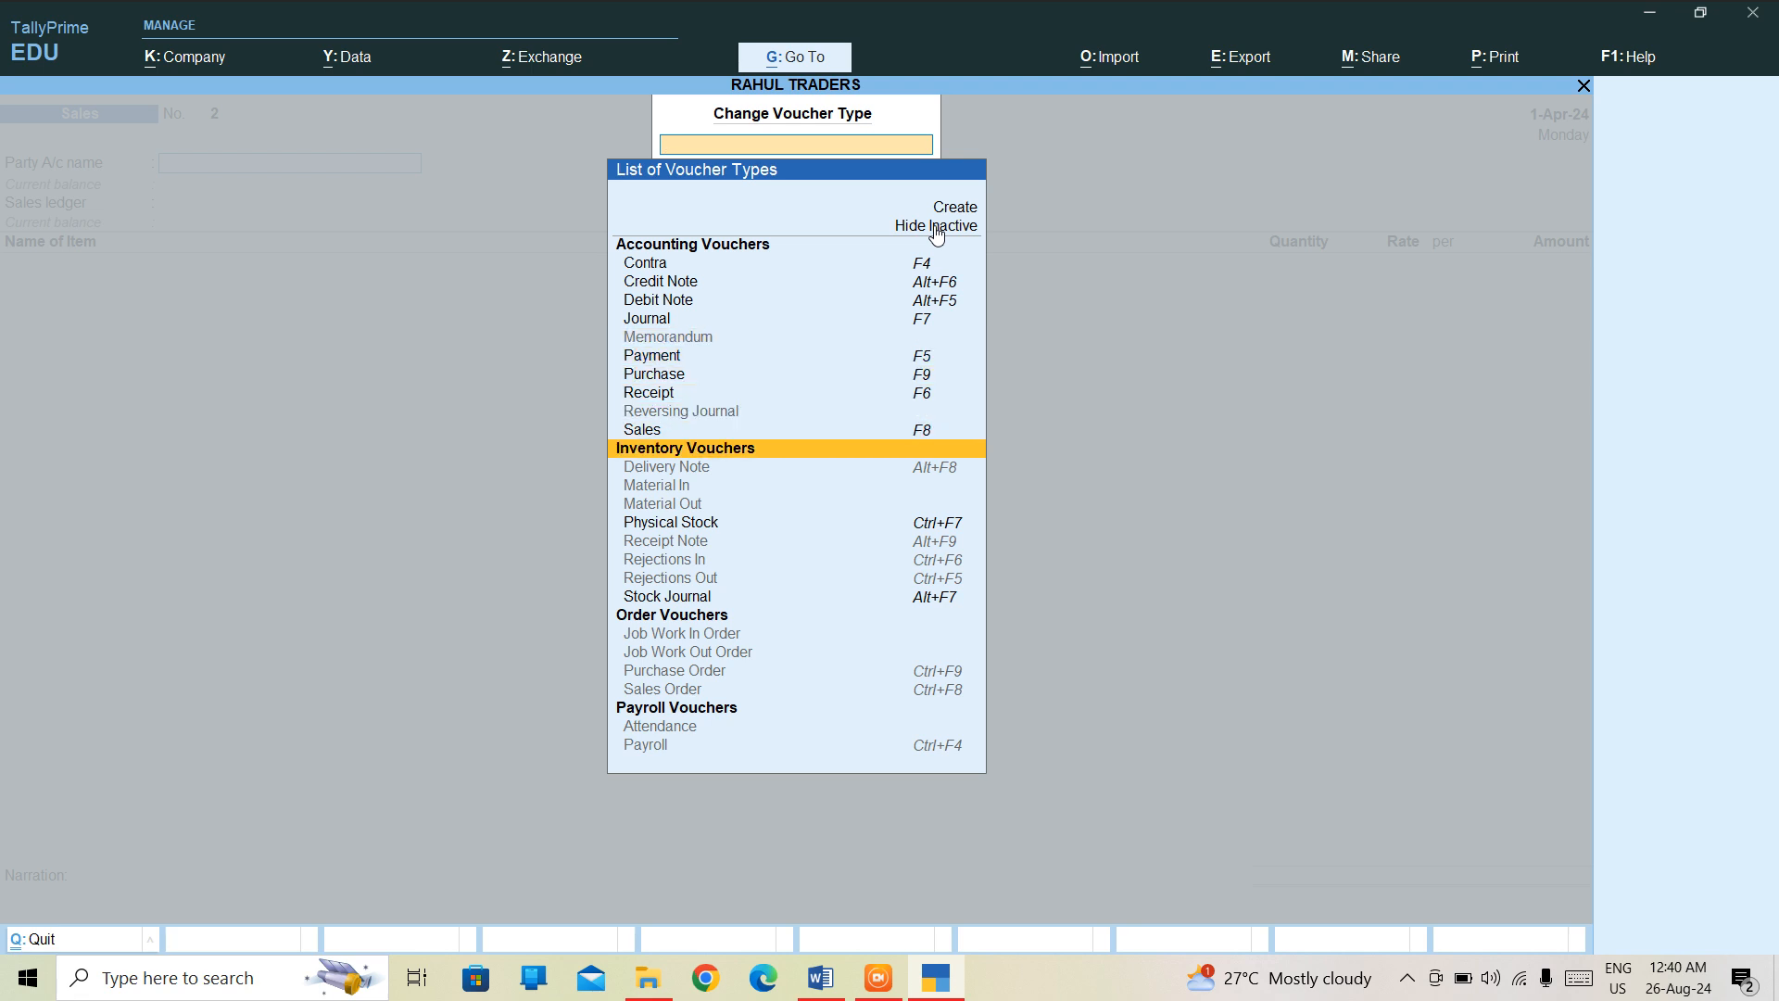
{"action": "key", "text": "Down"}
{"action": "key", "text": "Down"}
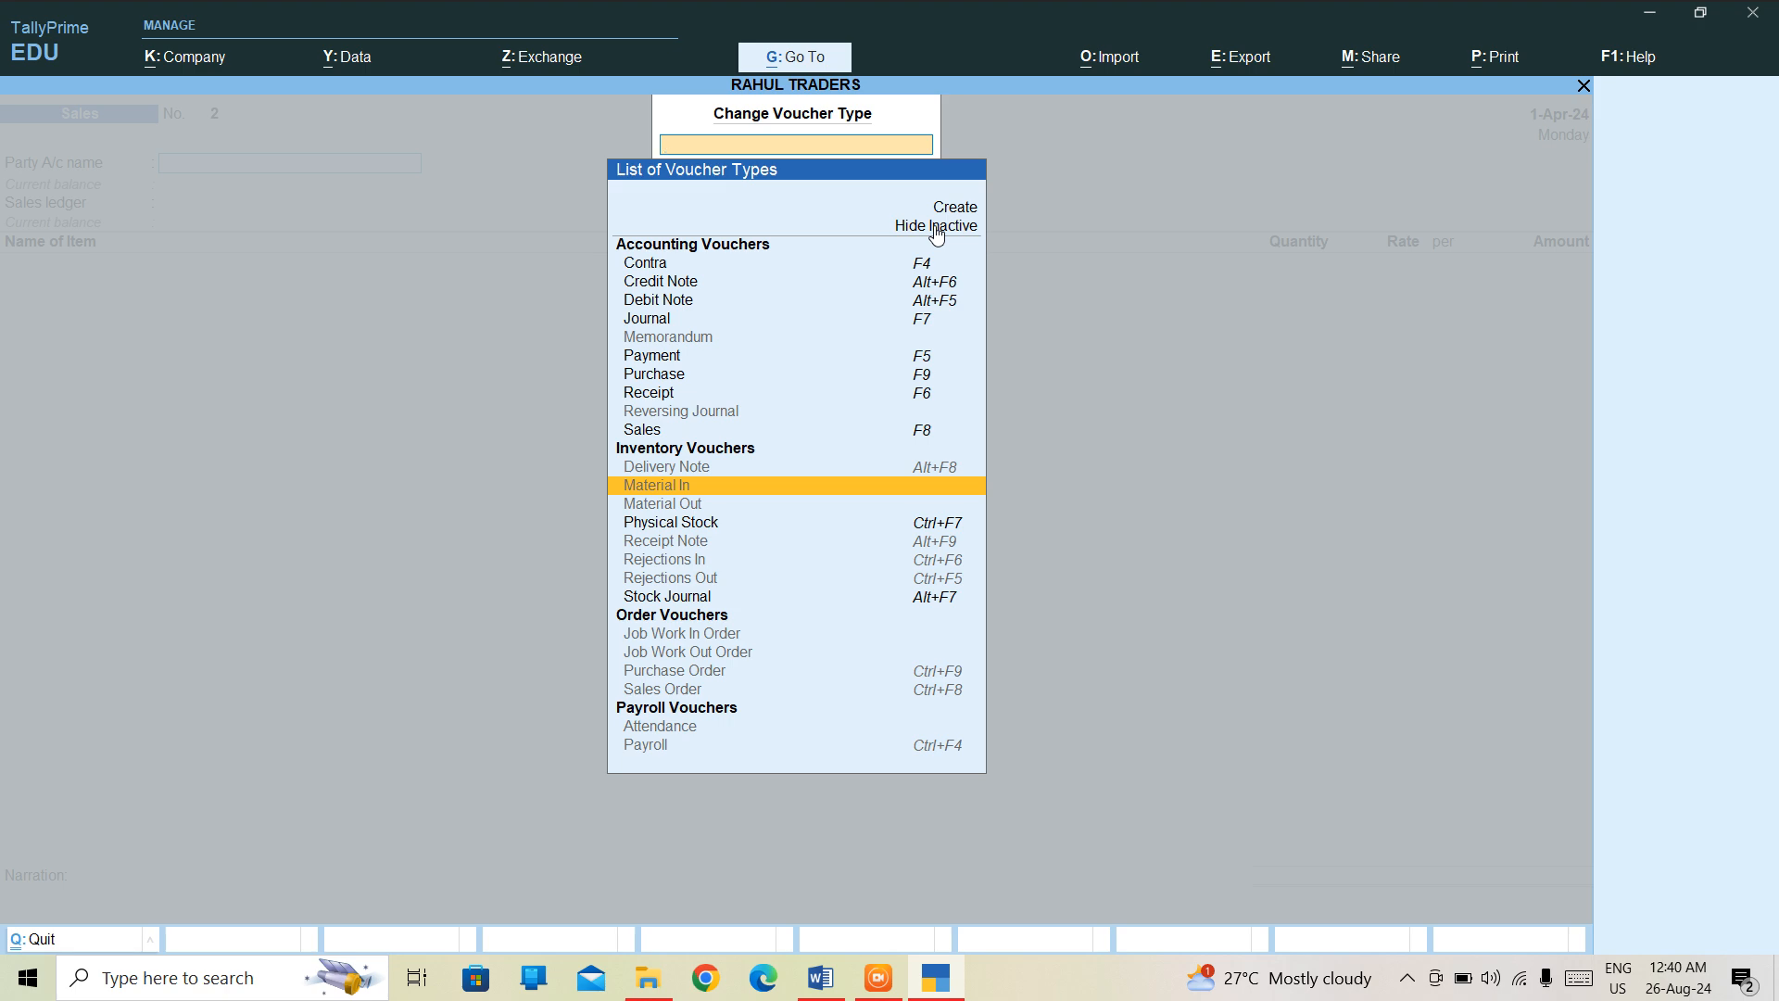
{"action": "key", "text": "Return"}
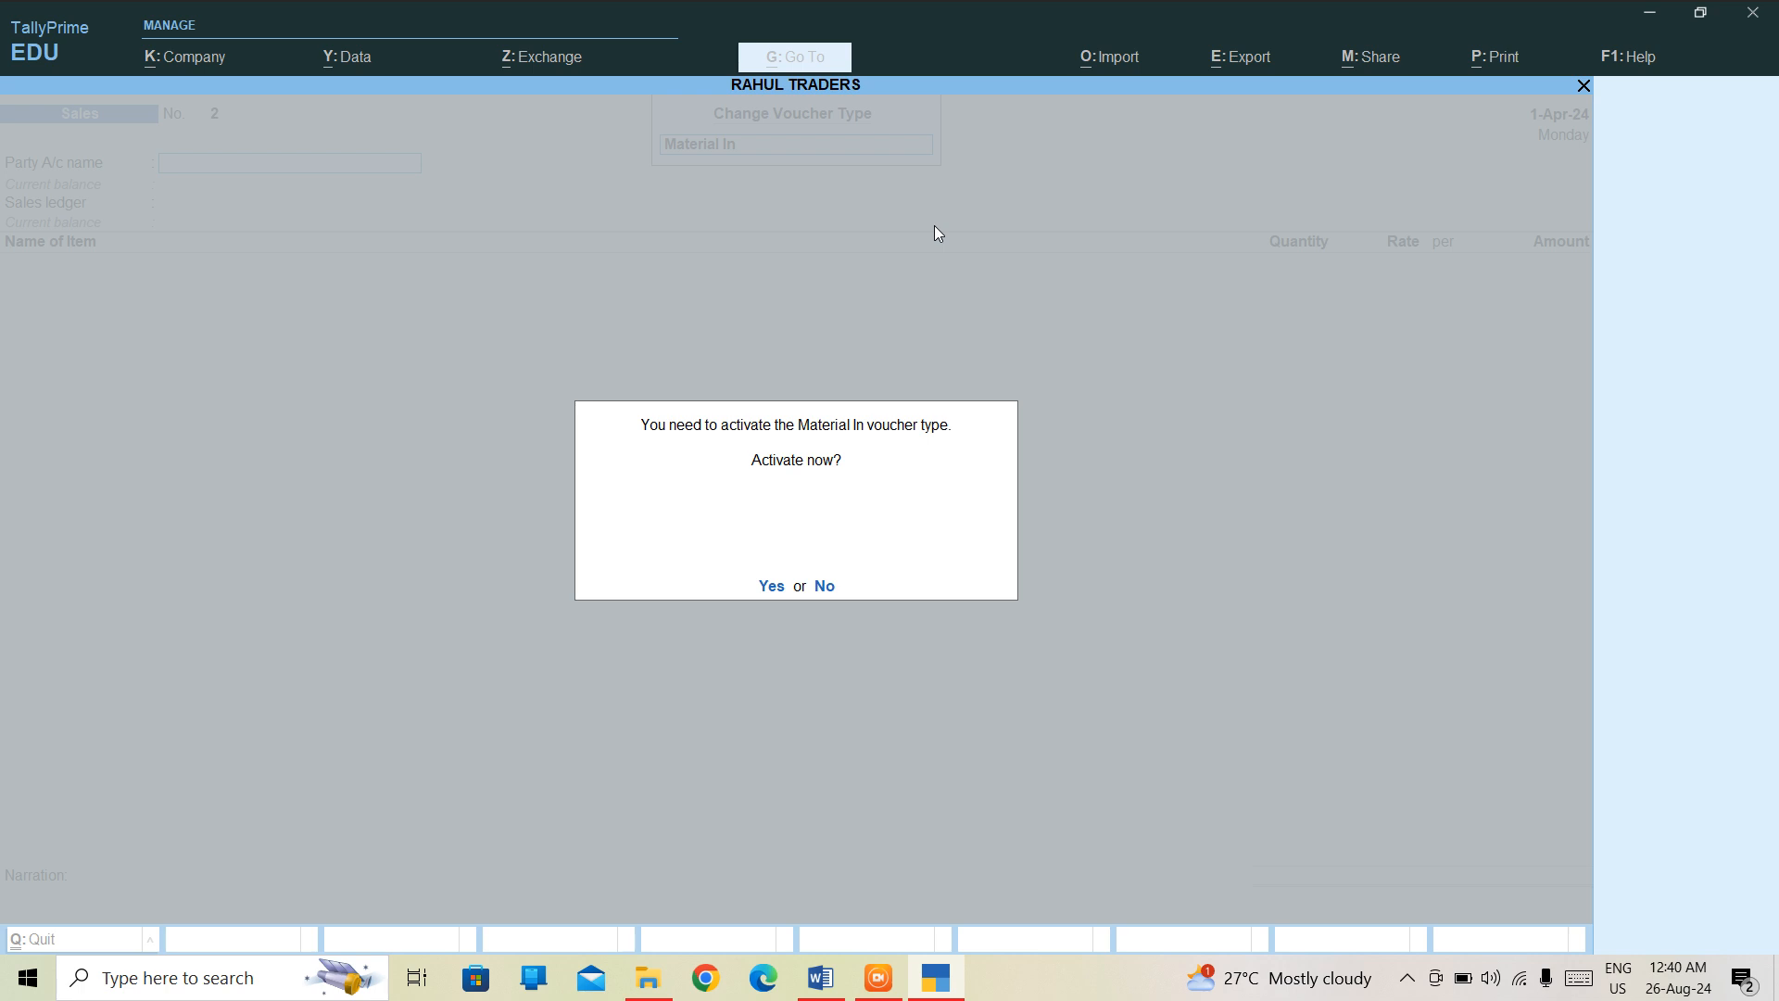
{"action": "key", "text": "y"}
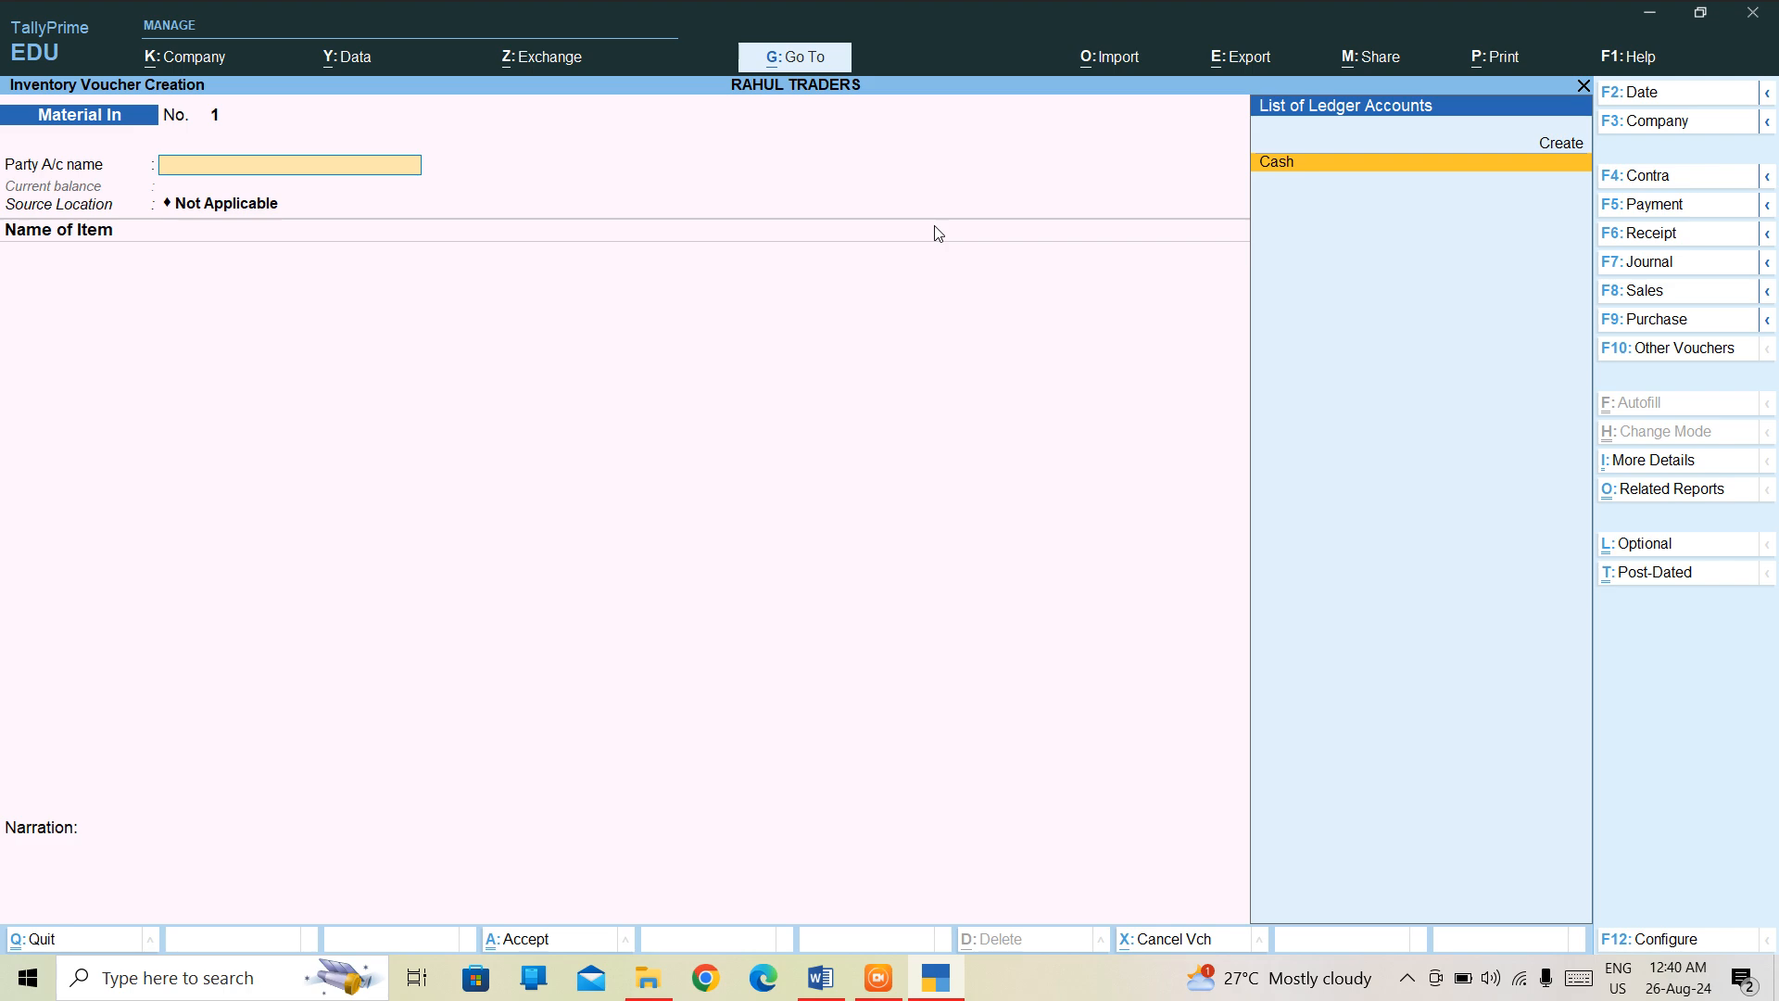
Step: Change the voucher type from Material In to Credit Note
{"action": "left_click", "coordinate": [1602, 349]}
{"action": "key", "text": "Up"}
{"action": "key", "text": "Up"}
{"action": "key", "text": "Up"}
{"action": "key", "text": "Up"}
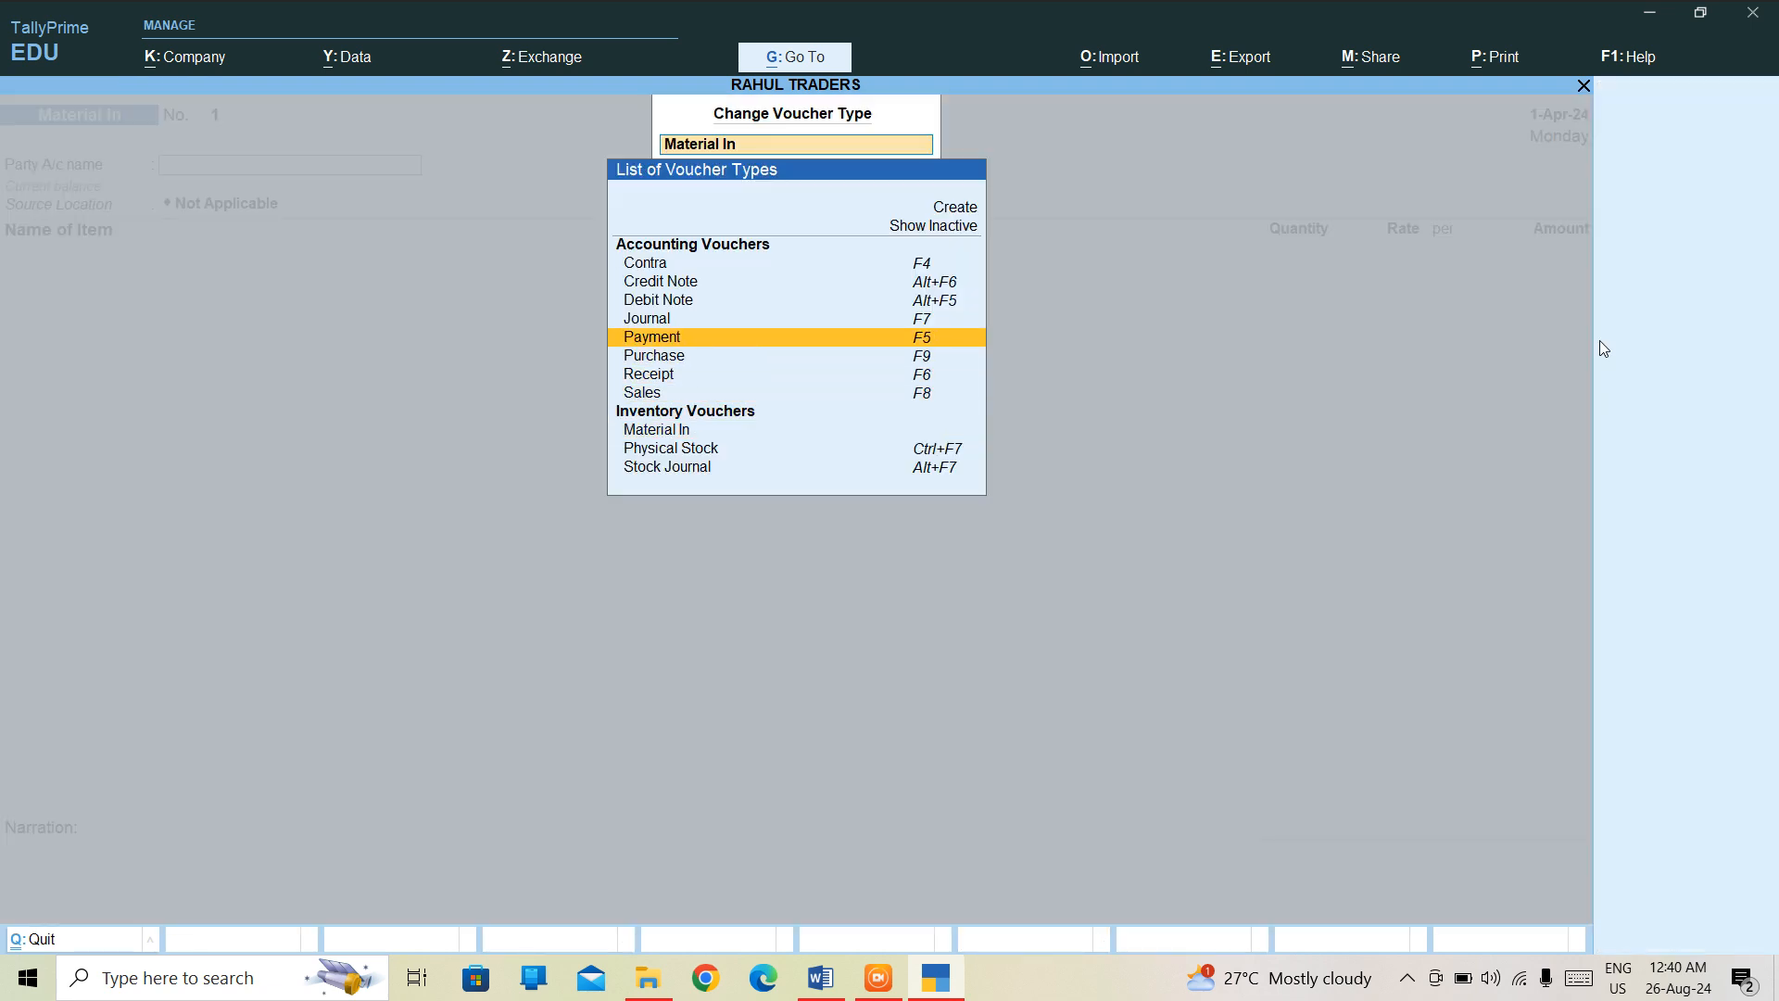
{"action": "key", "text": "Up"}
{"action": "key", "text": "Up"}
{"action": "key", "text": "Up"}
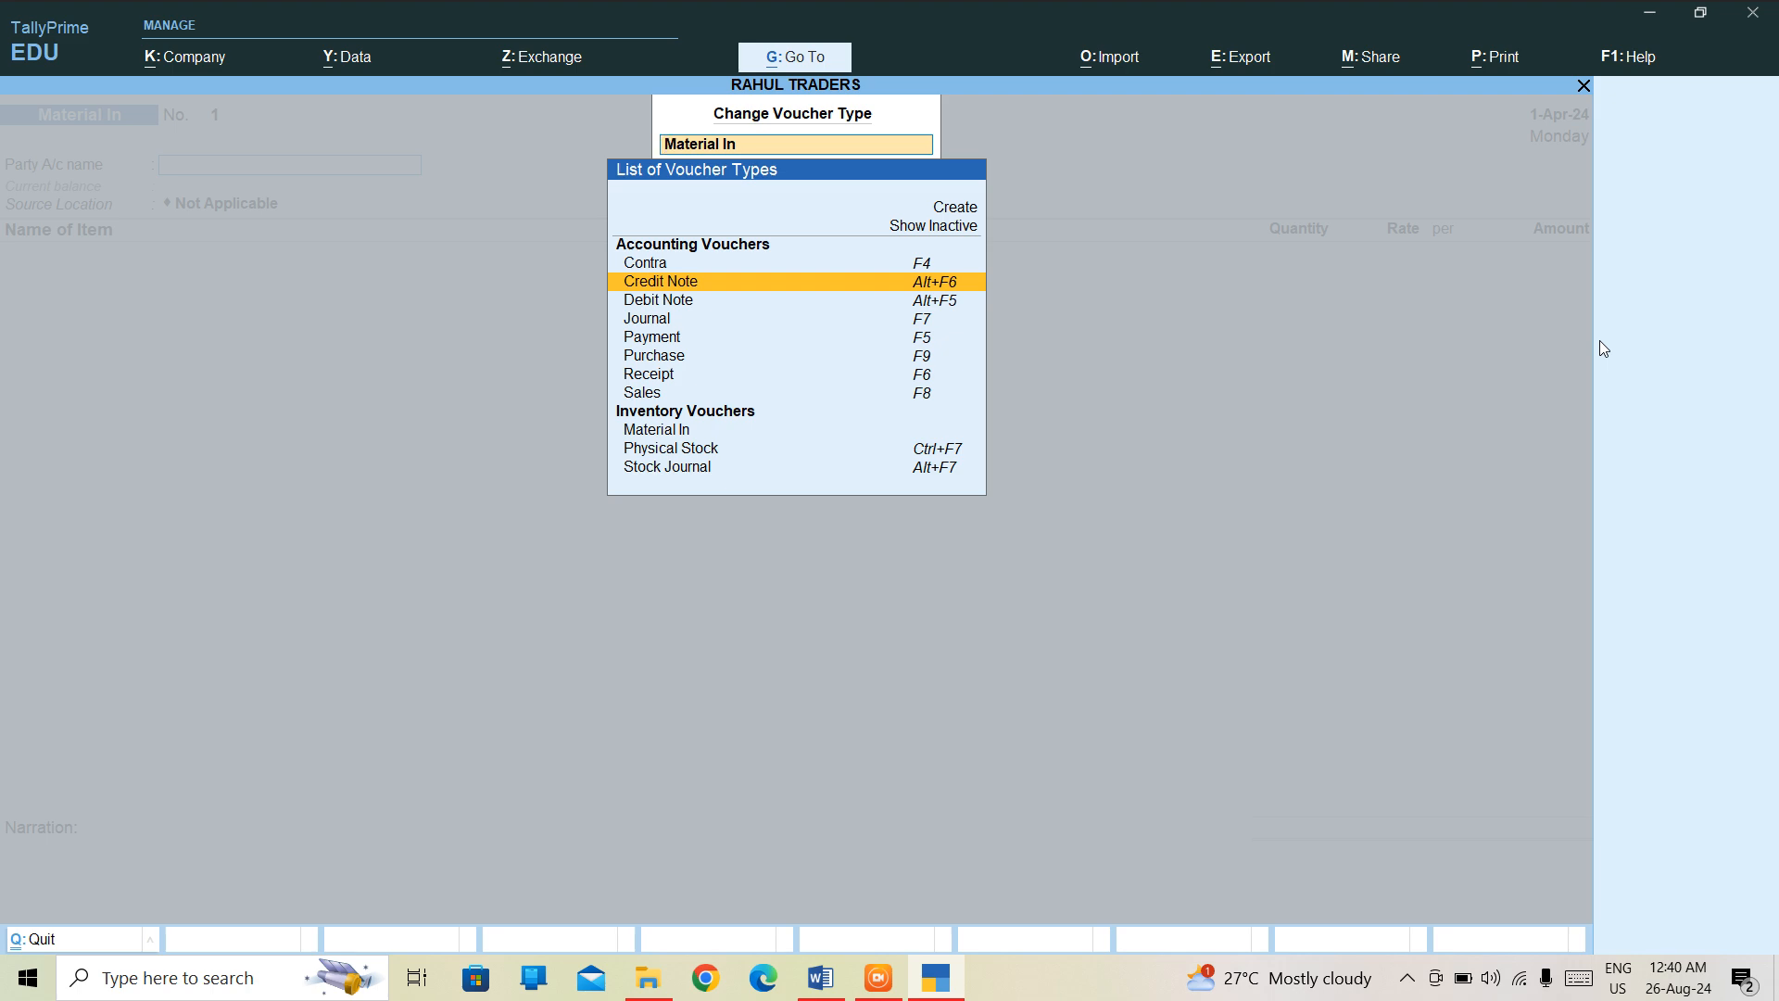
{"action": "key", "text": "Return"}
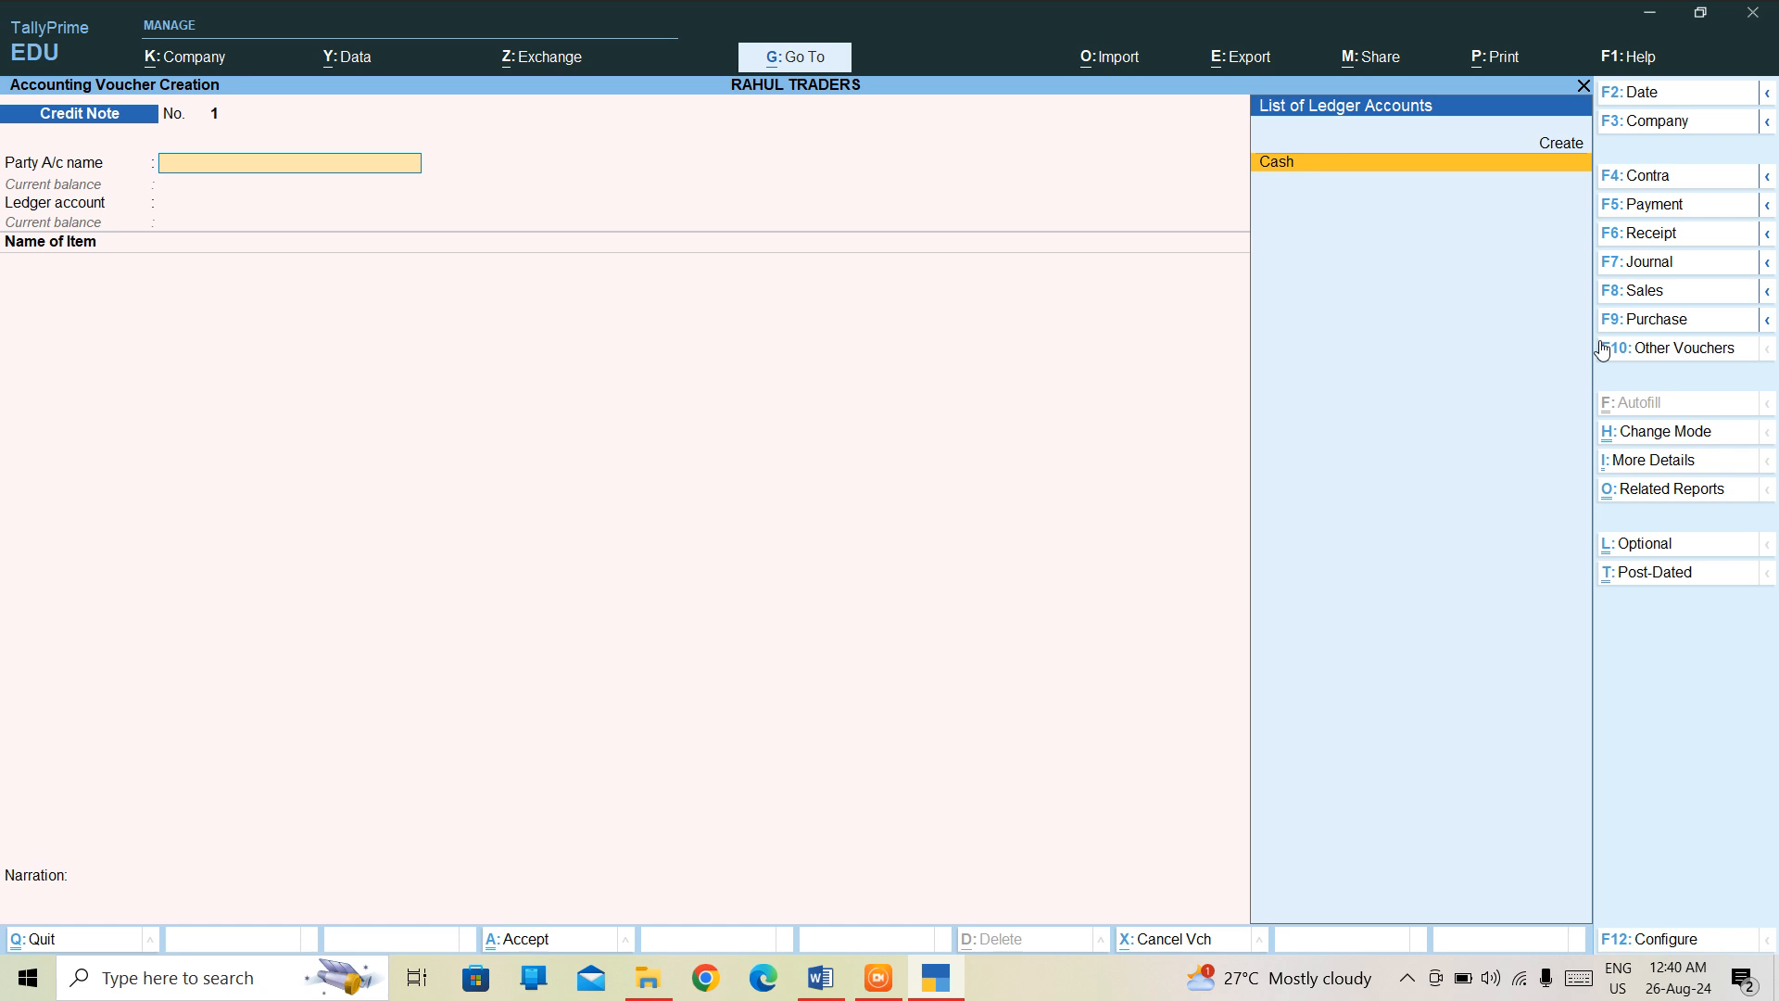
Step: Switch to a Sales voucher and back to the Credit Note voucher
{"action": "key", "text": "F8"}
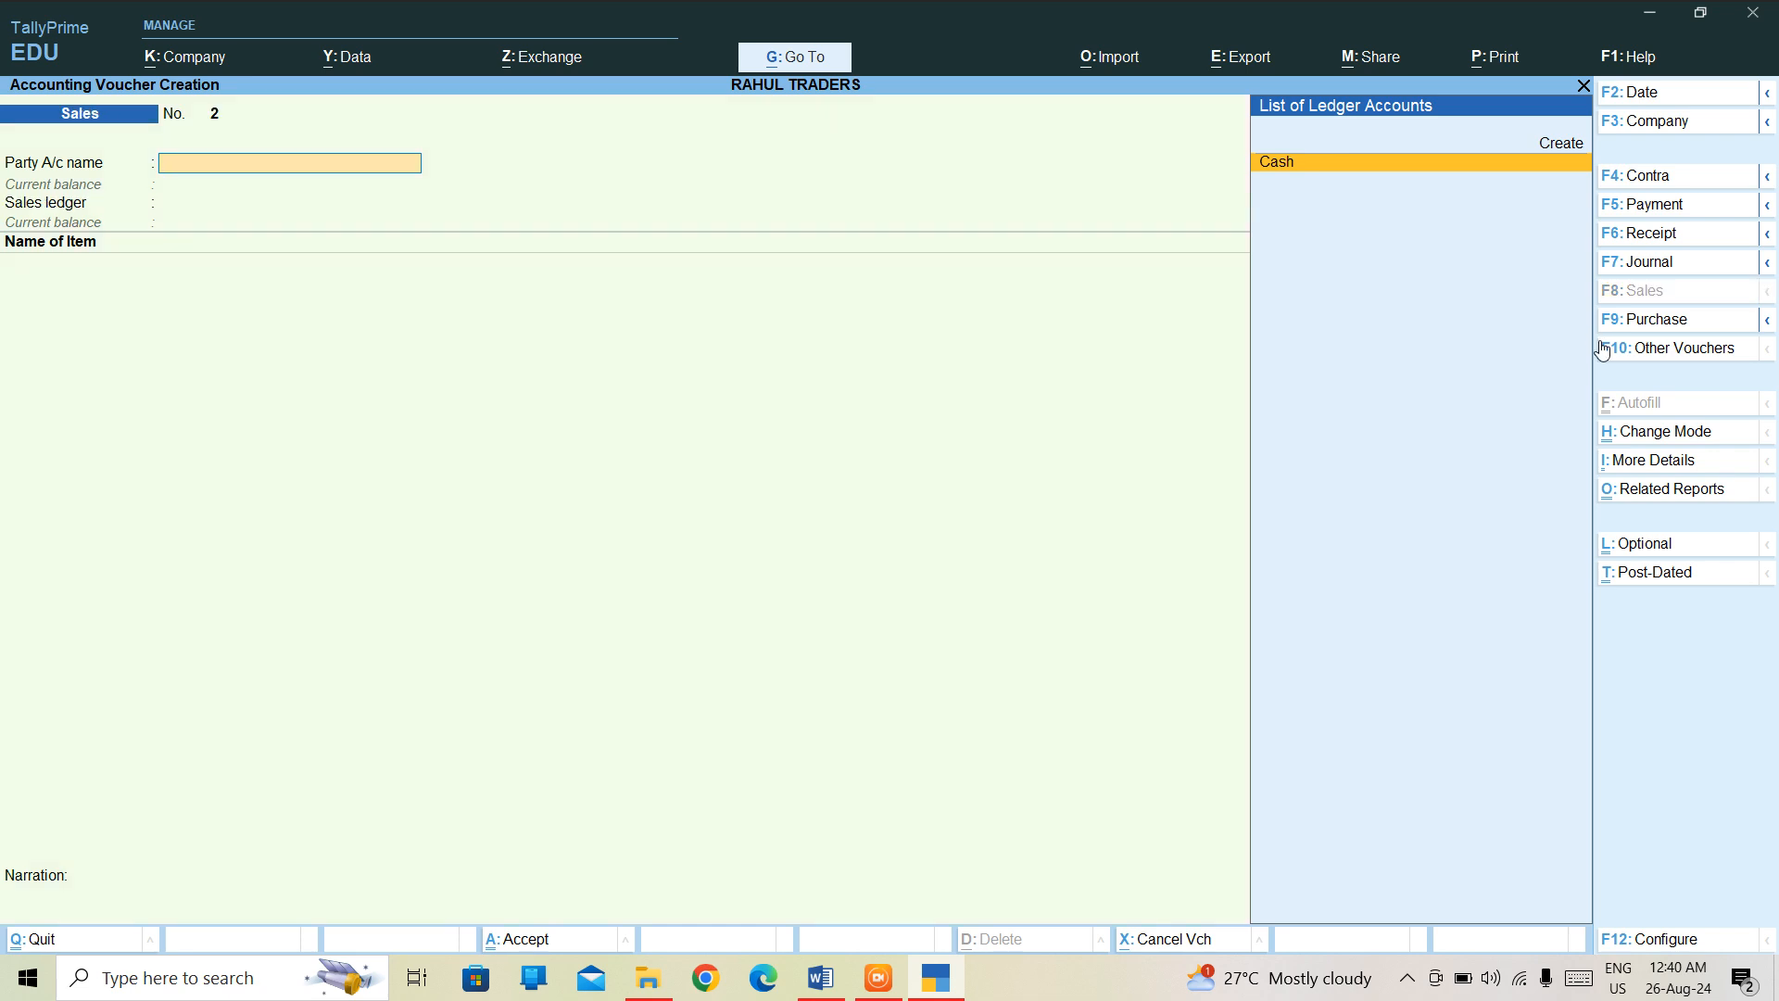
{"action": "key", "text": "ctrl"}
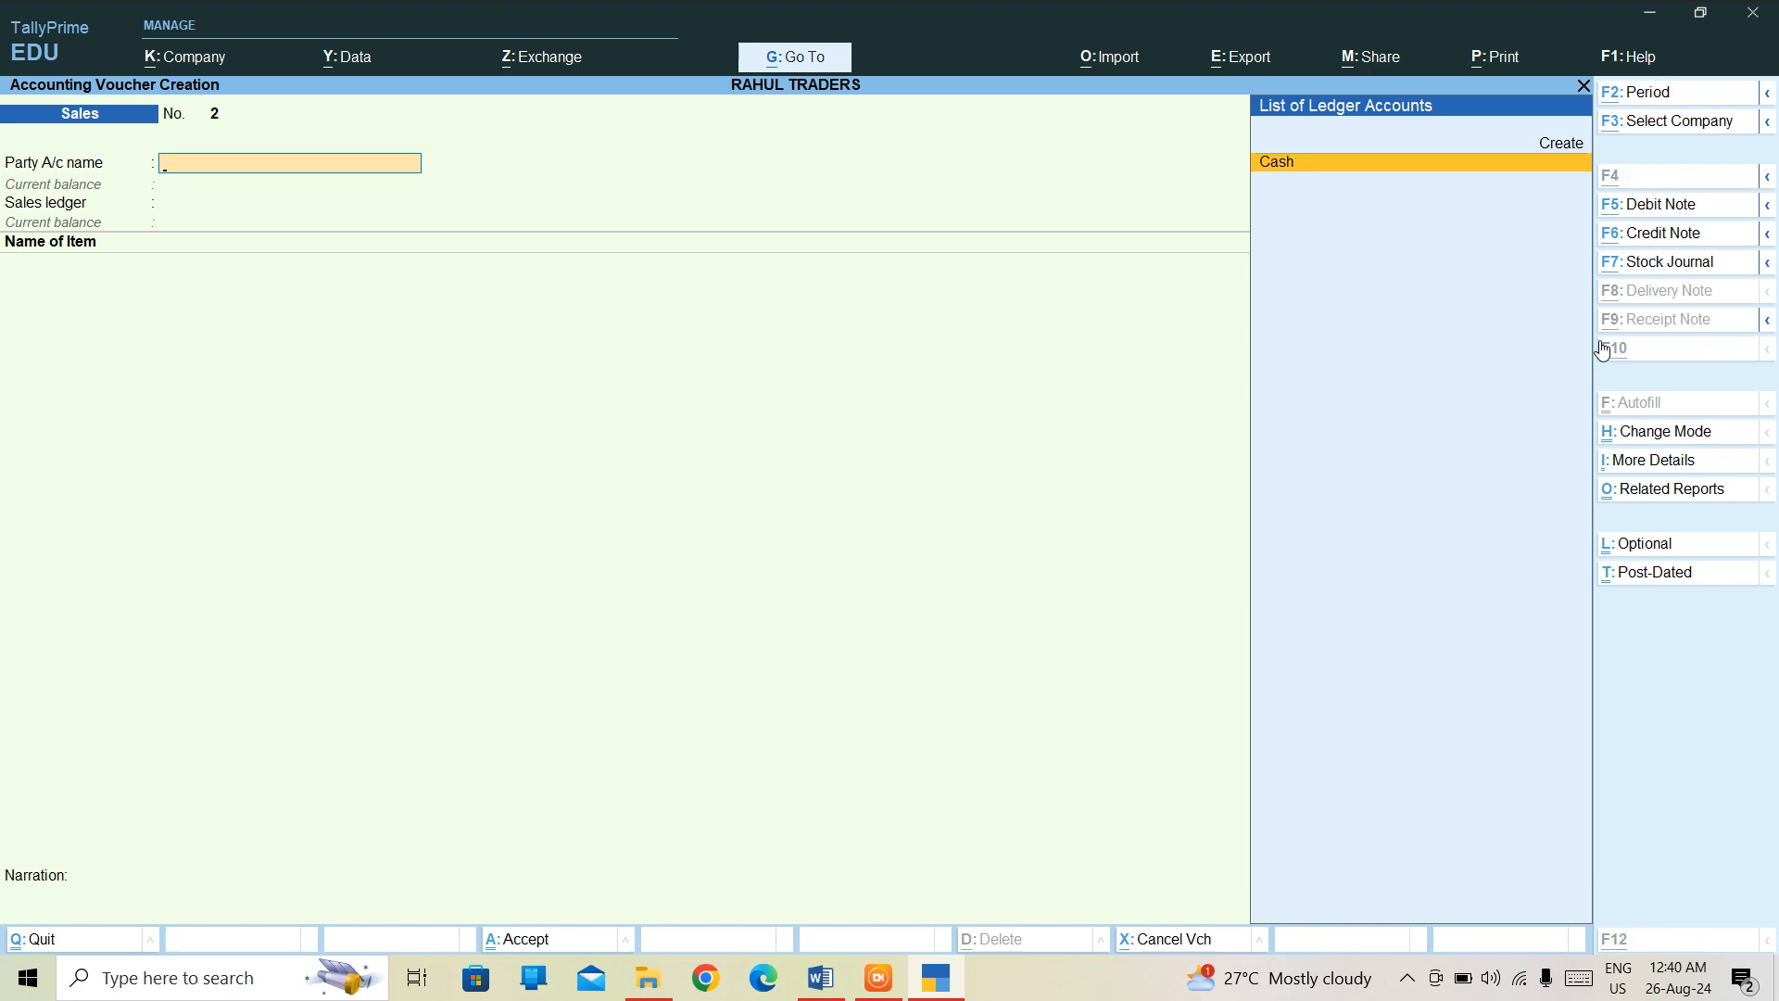
{"action": "key", "text": "ctrl+F8"}
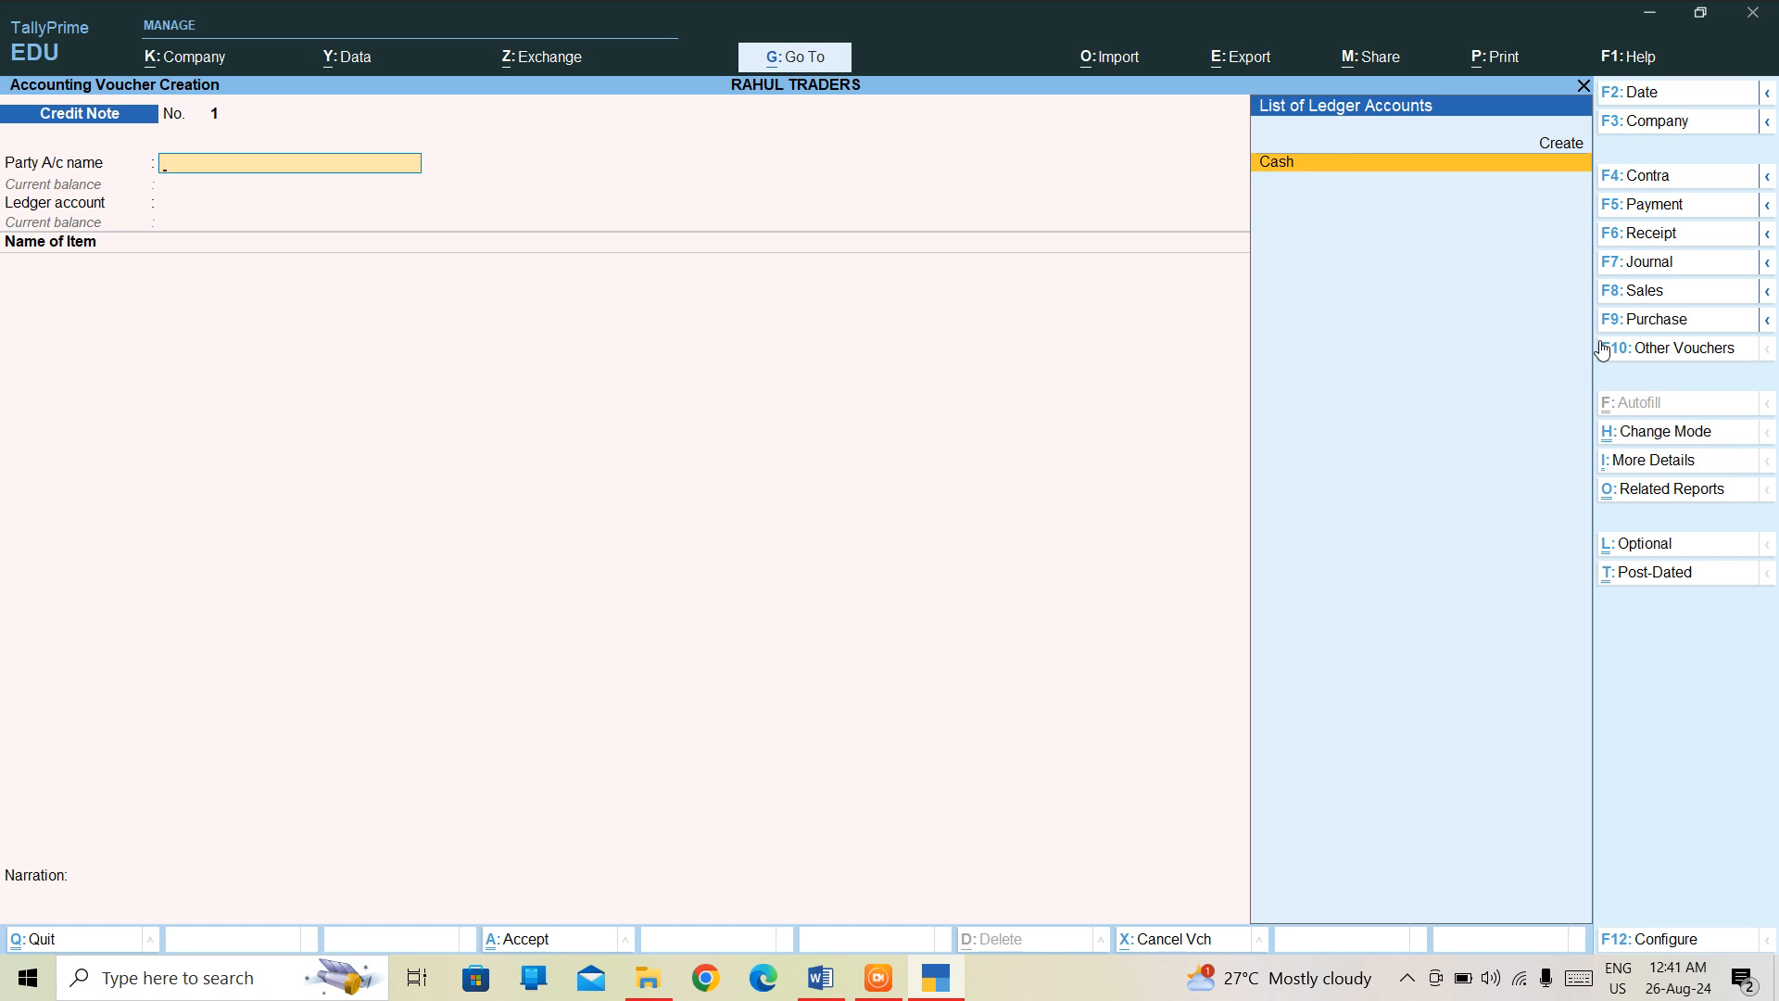
Step: Select Cash as the credit note's party account and leave the receipt details blank
{"action": "key", "text": "Return"}
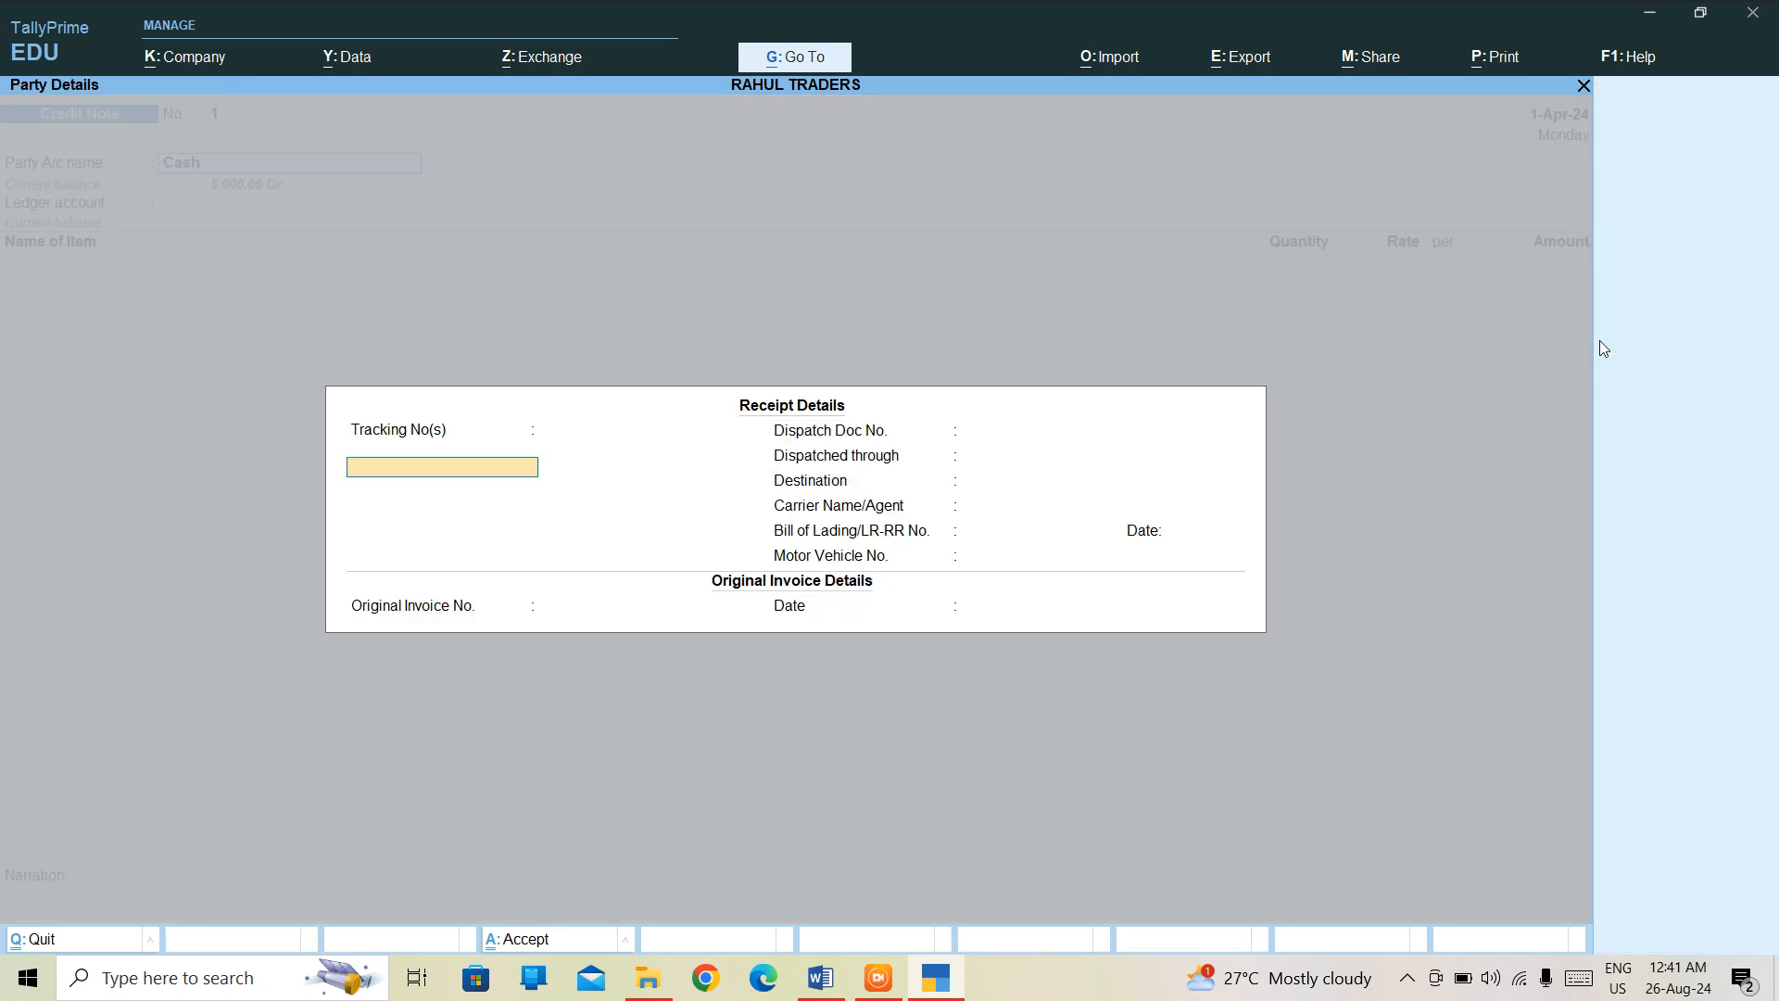
{"action": "key", "text": "Return"}
{"action": "key", "text": "Return"}
{"action": "key", "text": "Return"}
{"action": "key", "text": "Return"}
{"action": "key", "text": "Return"}
{"action": "key", "text": "Return"}
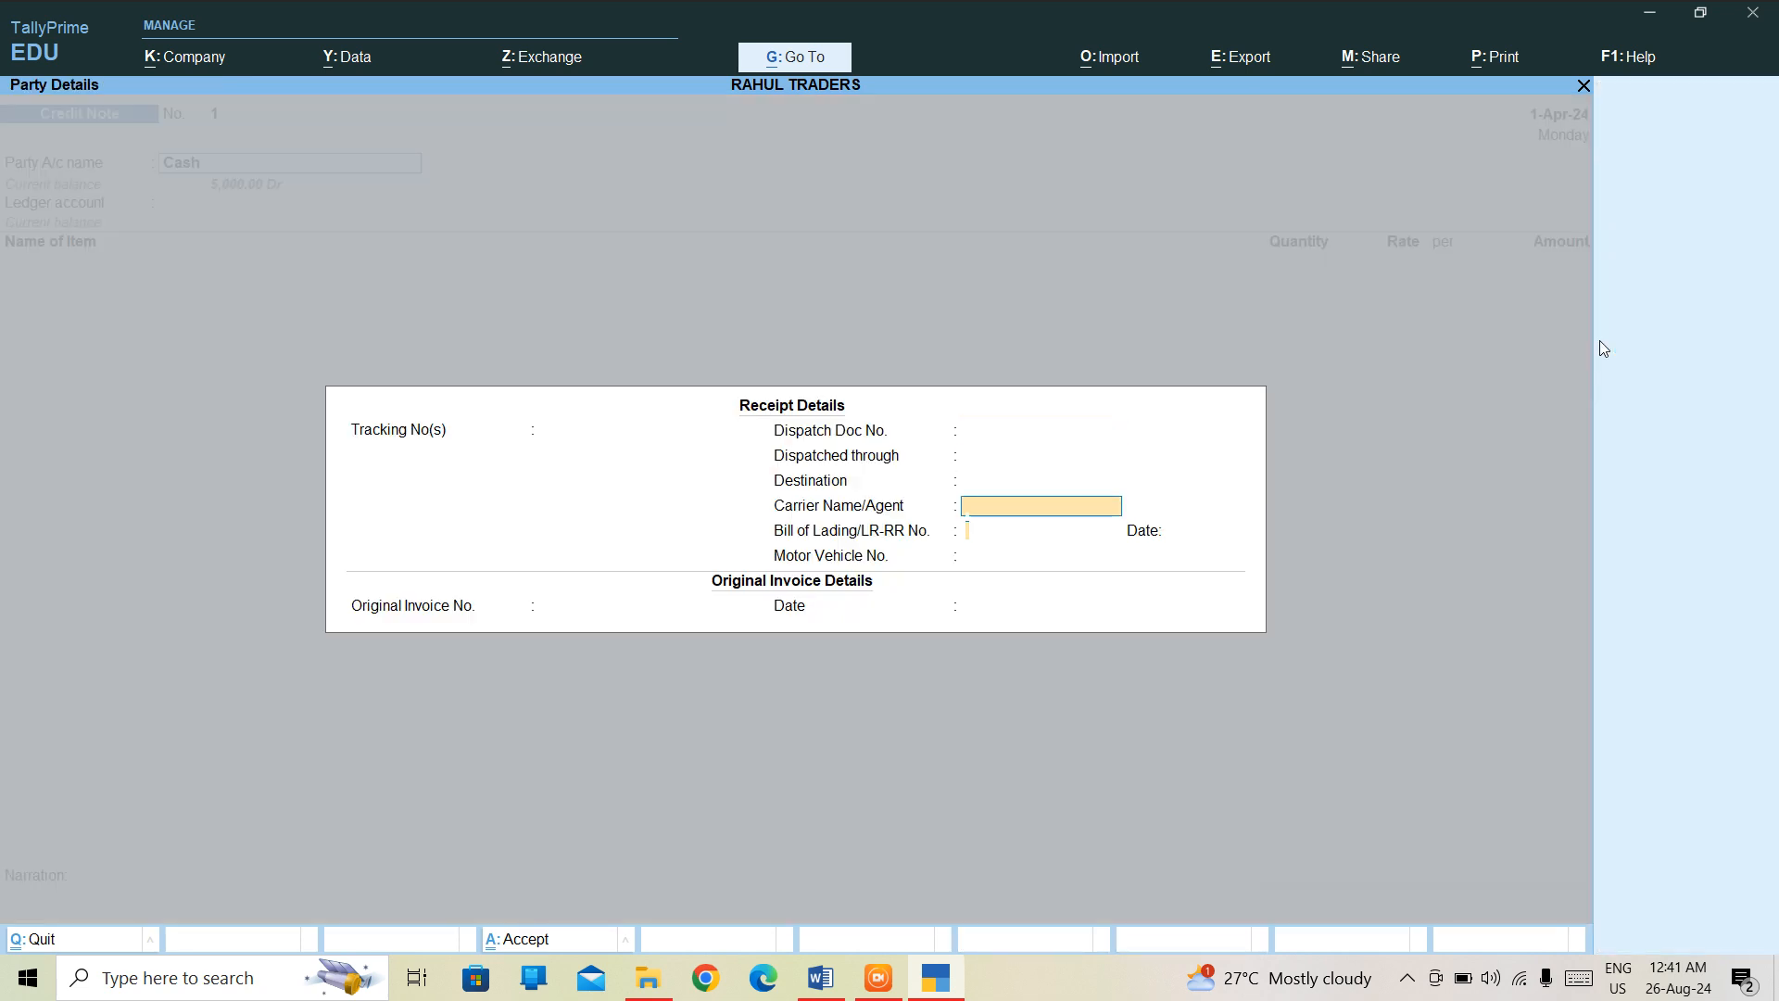
{"action": "key", "text": "Return"}
{"action": "key", "text": "Return"}
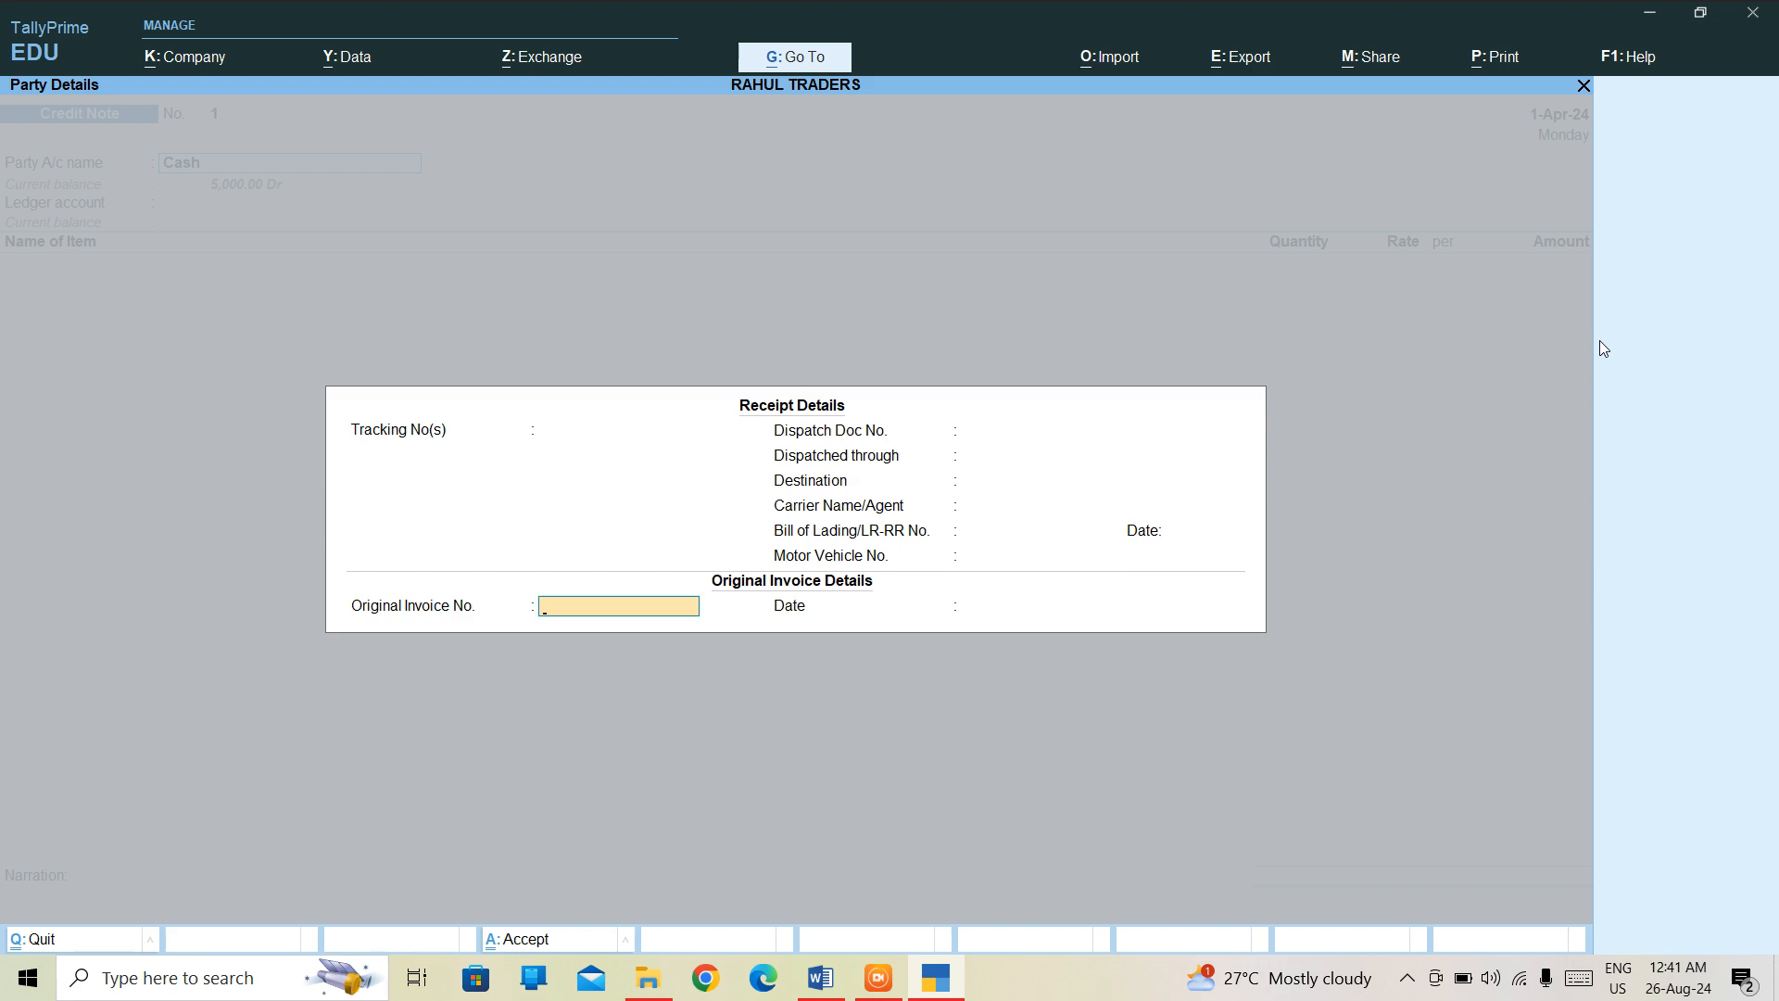
Step: Set the original invoice number to 1 with date 1-Apr-24, keeping Cash as the buyer
{"action": "type", "text": "1"}
{"action": "key", "text": "Return"}
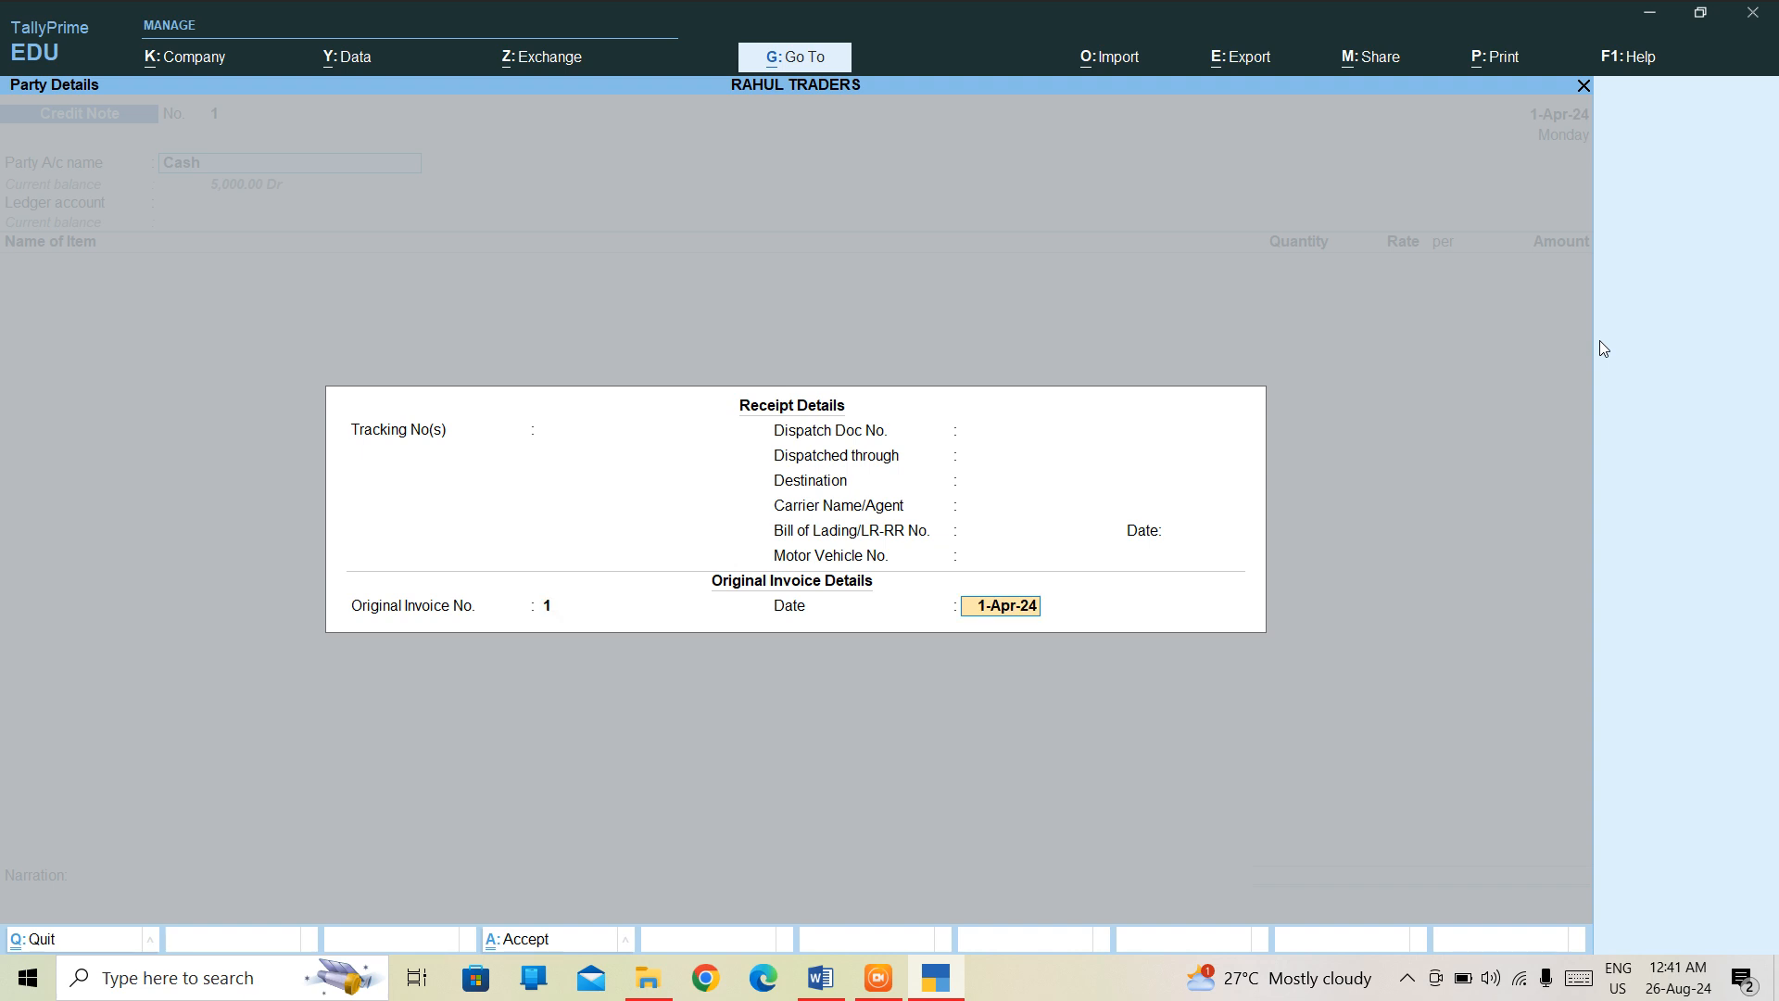
{"action": "key", "text": "Return"}
{"action": "key", "text": "Return"}
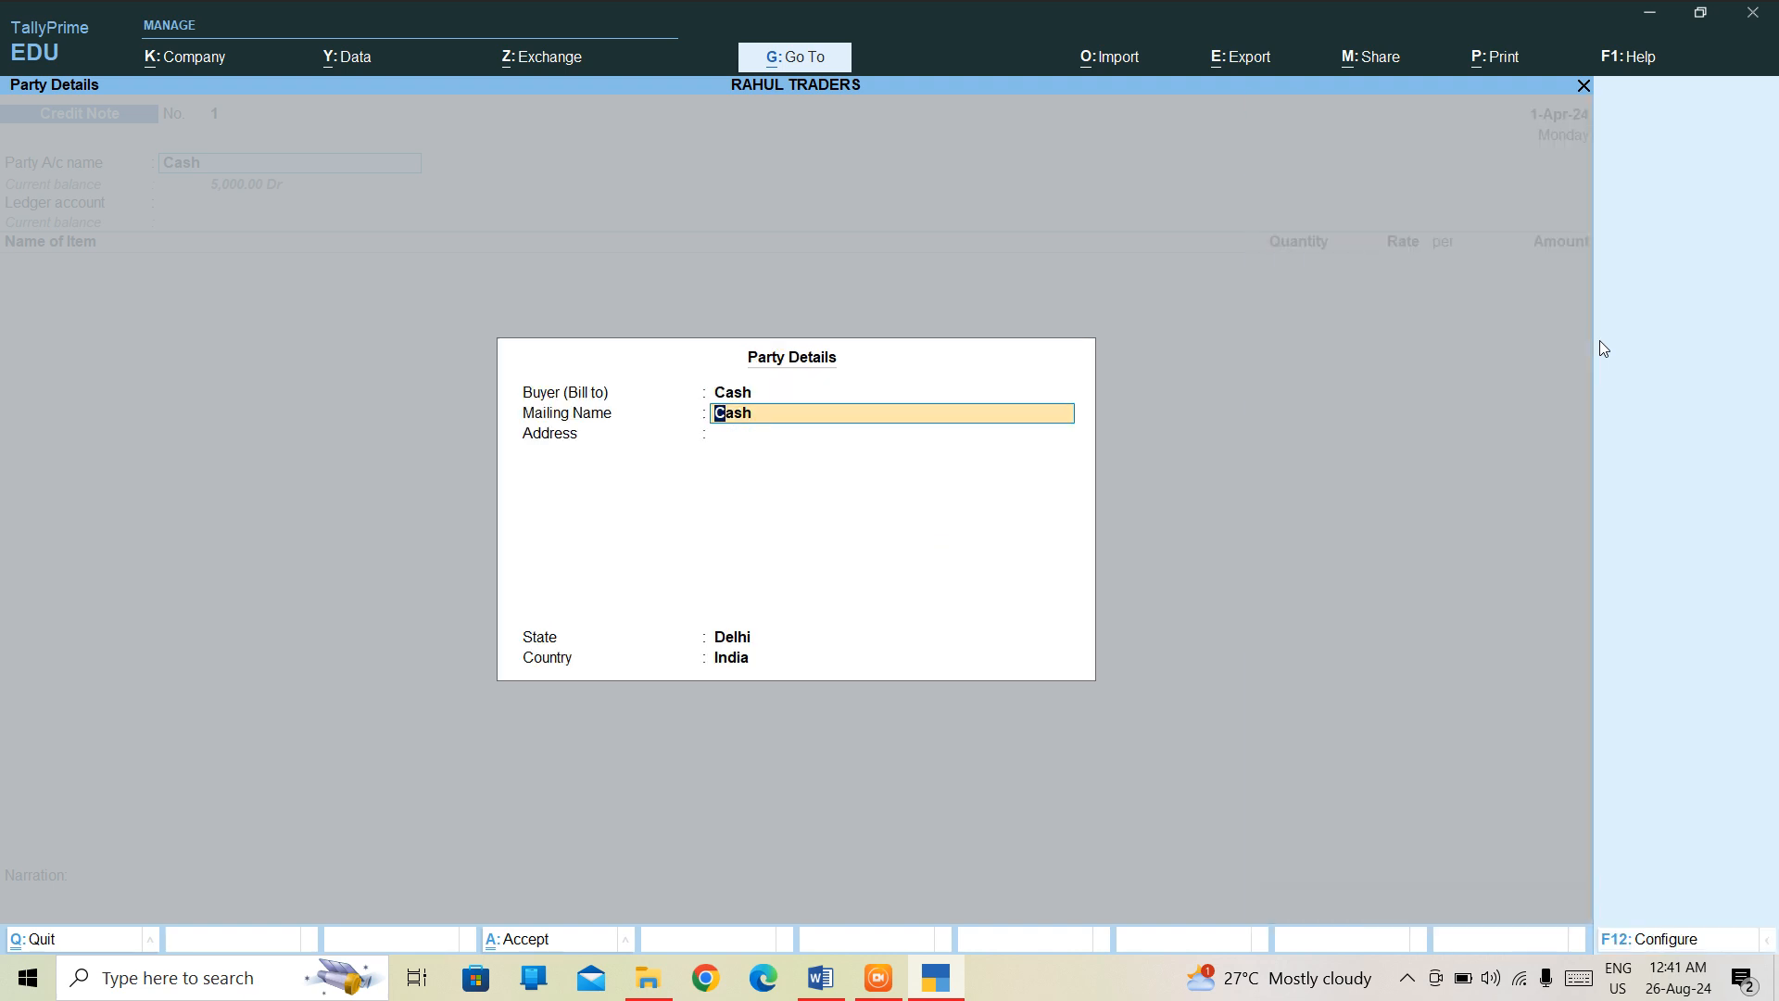
Step: Set the party's mailing name to RAJ TRADERS and fill in the first address line
{"action": "type", "text": "RAJ TRADERS"}
{"action": "key", "text": "Return"}
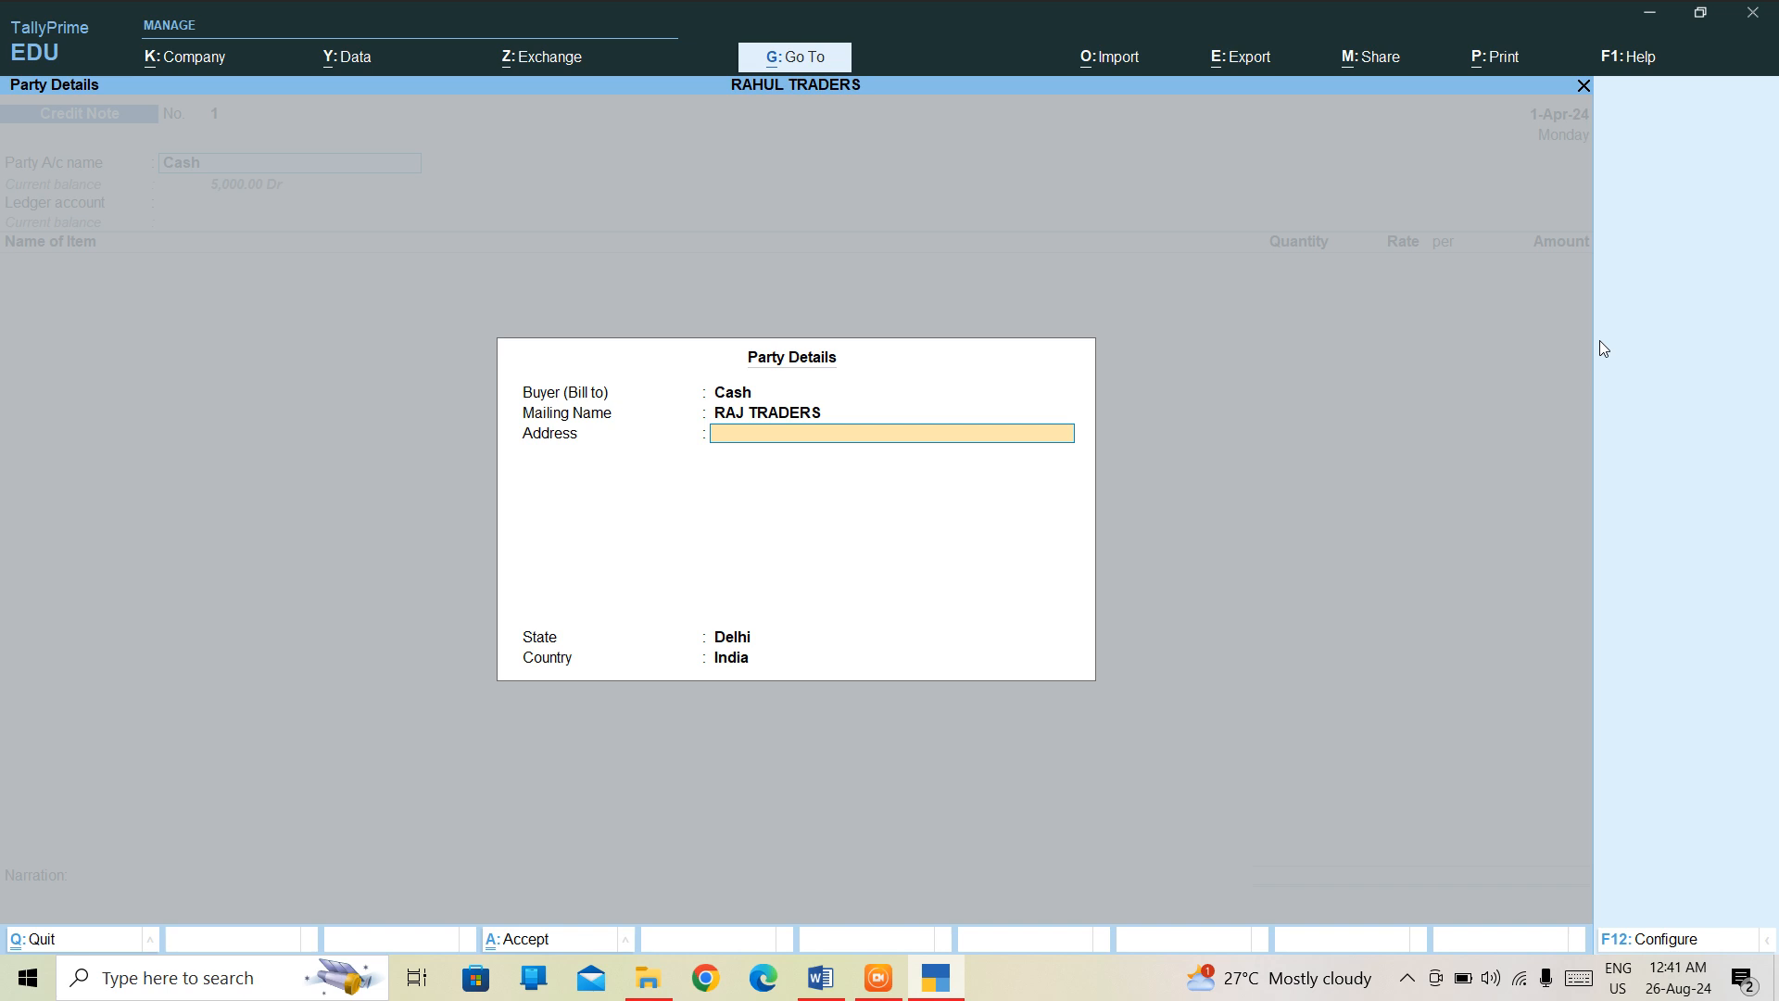
{"action": "type", "text": "XYZ NAGAR"}
{"action": "key", "text": "Return"}
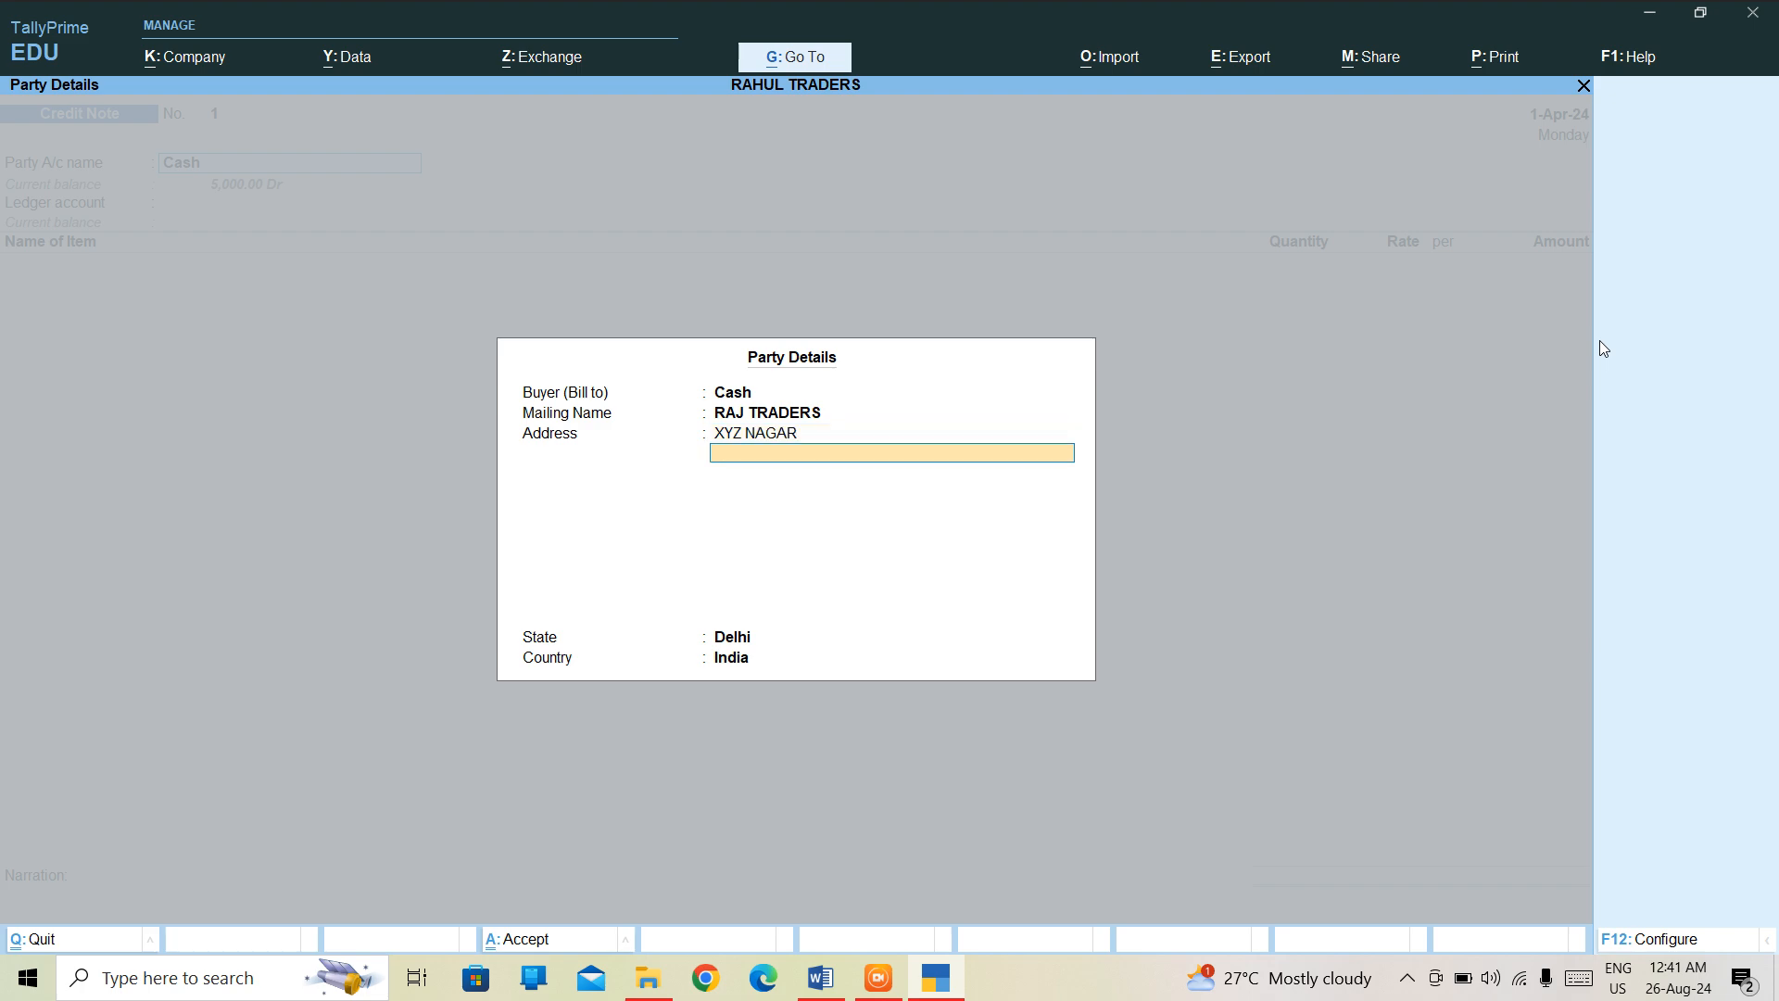
Step: Complete the party's address with its second line, keep Delhi as the state, and accept the party details
{"action": "type", "text": "DEKHI"}
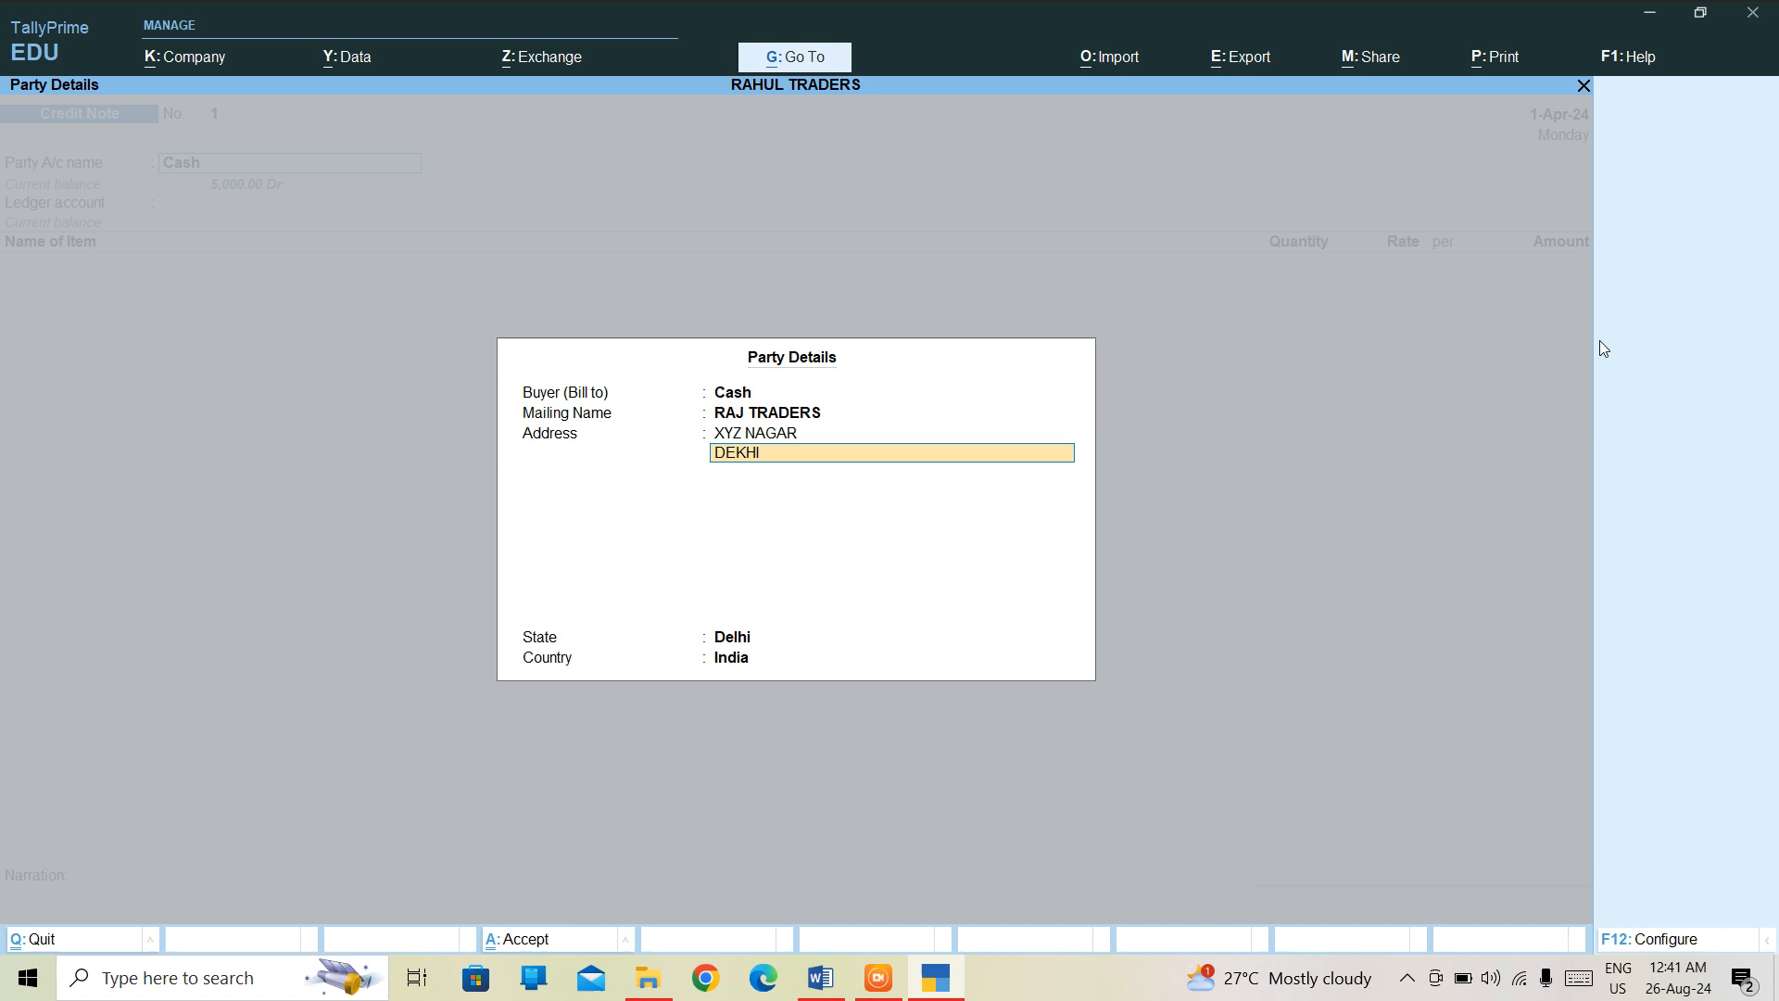
{"action": "key", "text": "BackSpace"}
{"action": "key", "text": "BackSpace"}
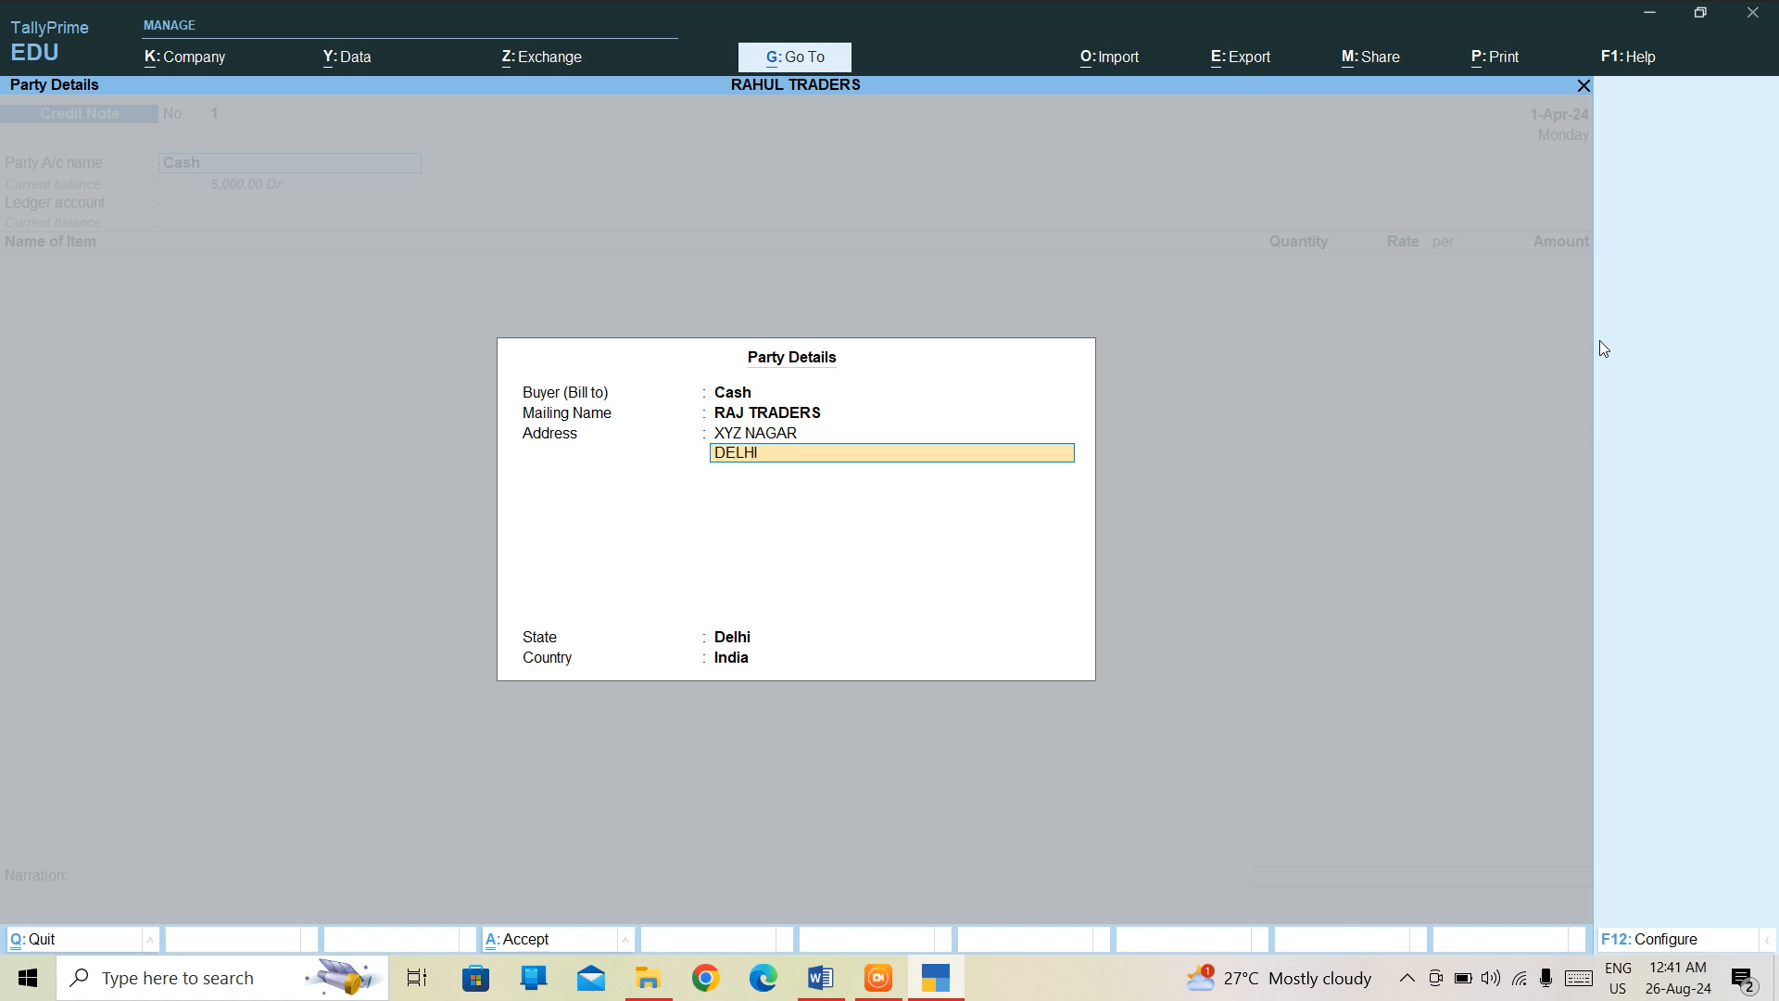
{"action": "key", "text": "Return"}
{"action": "key", "text": "Return"}
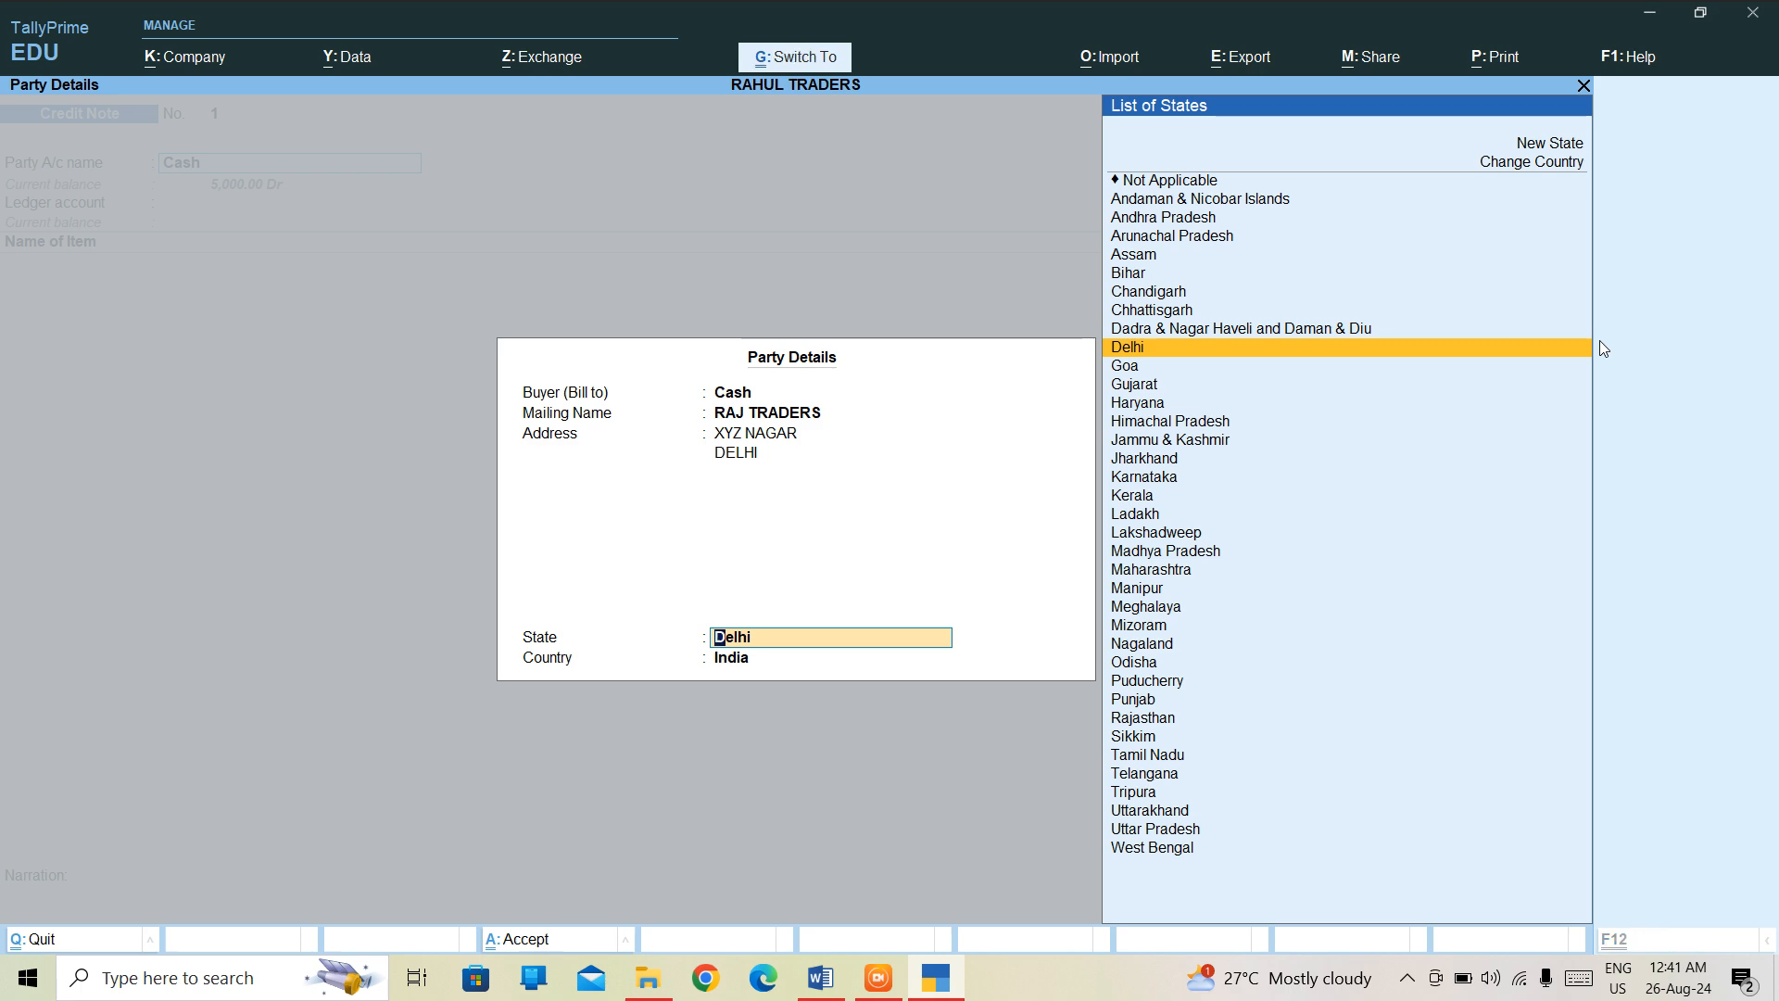
{"action": "key", "text": "ctrl+a"}
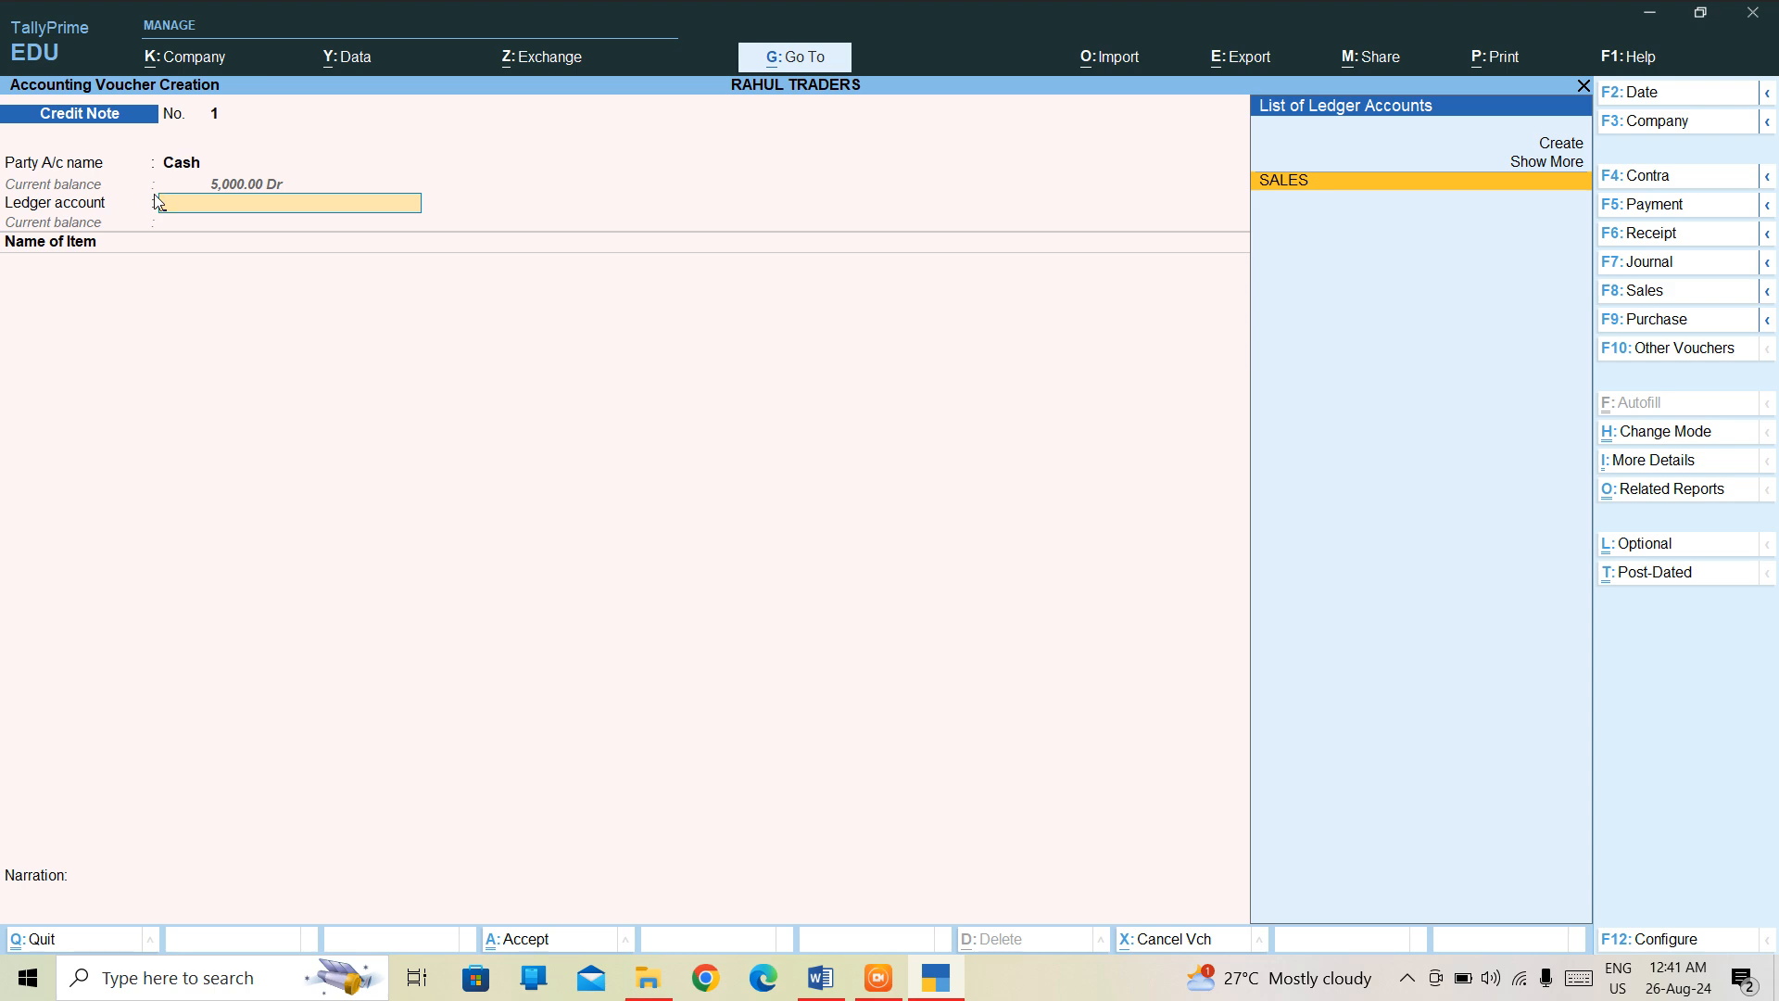
Step: Create a ledger named DISCOUNT ON SALE under Sales Accounts and use it as the credit note's ledger account
{"action": "key", "text": "alt+c"}
{"action": "type", "text": "DI"}
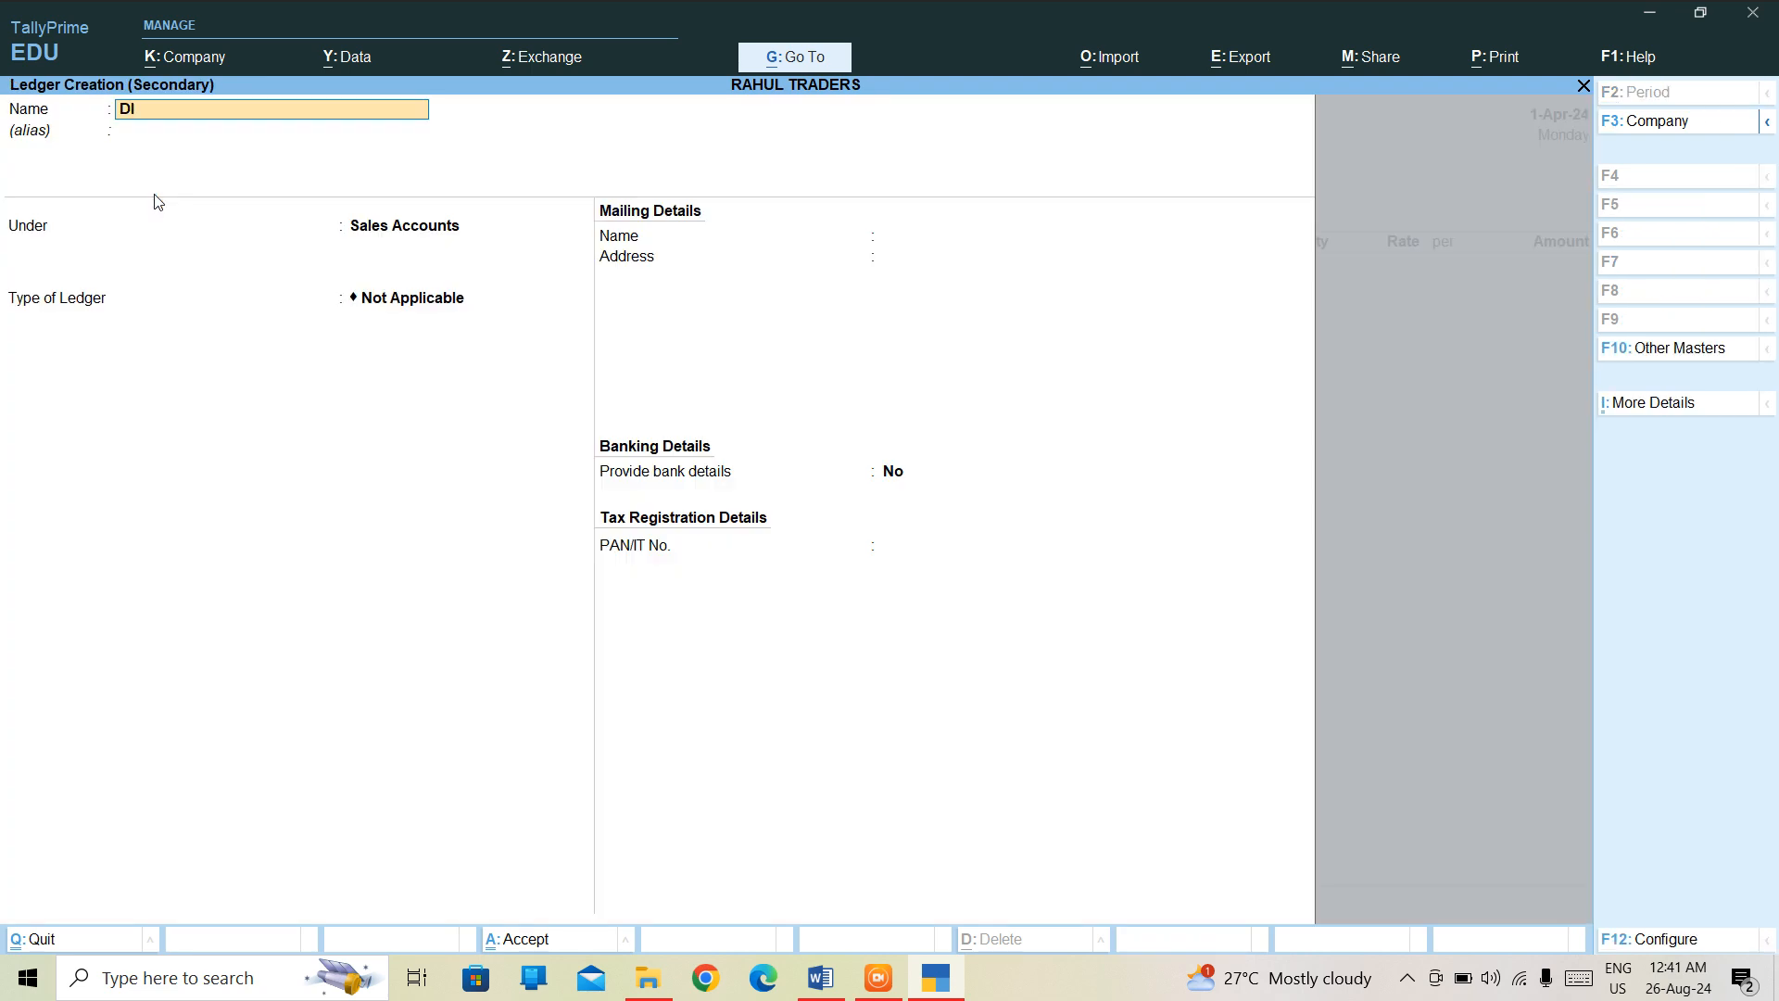
{"action": "type", "text": "SCOUNT ON SALE"}
{"action": "key", "text": "Return"}
{"action": "key", "text": "Return"}
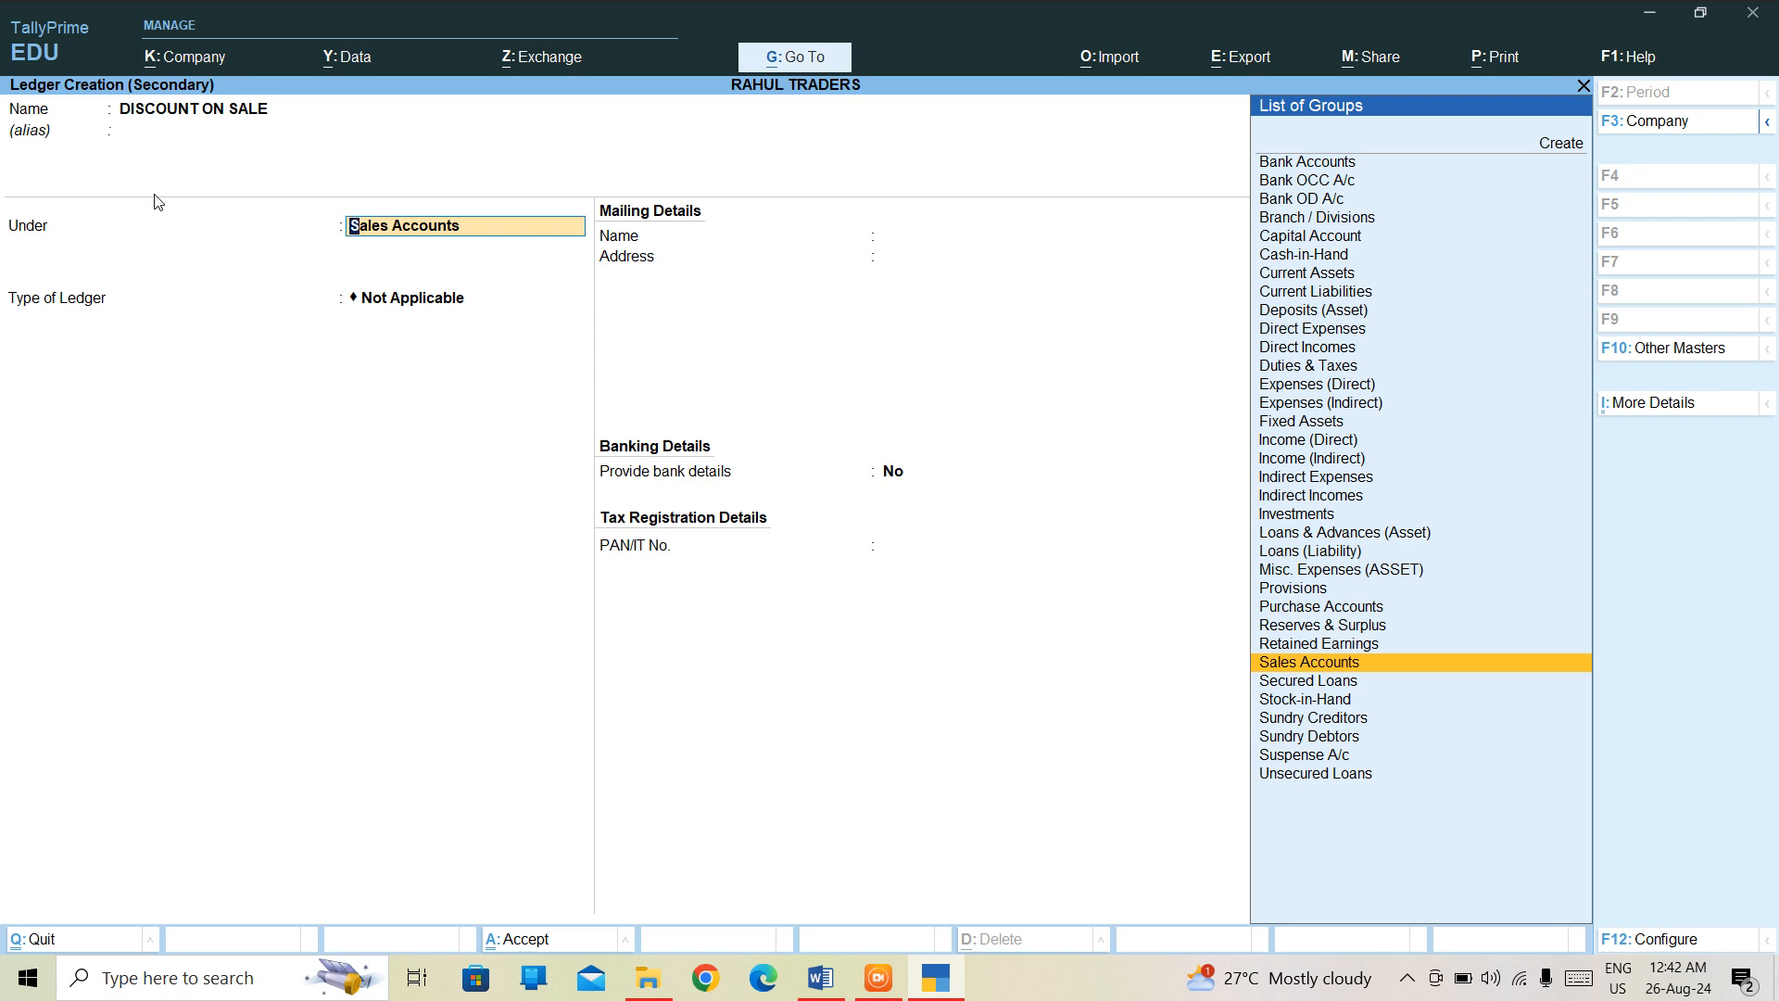
{"action": "key", "text": "Return"}
{"action": "key", "text": "ctrl+a"}
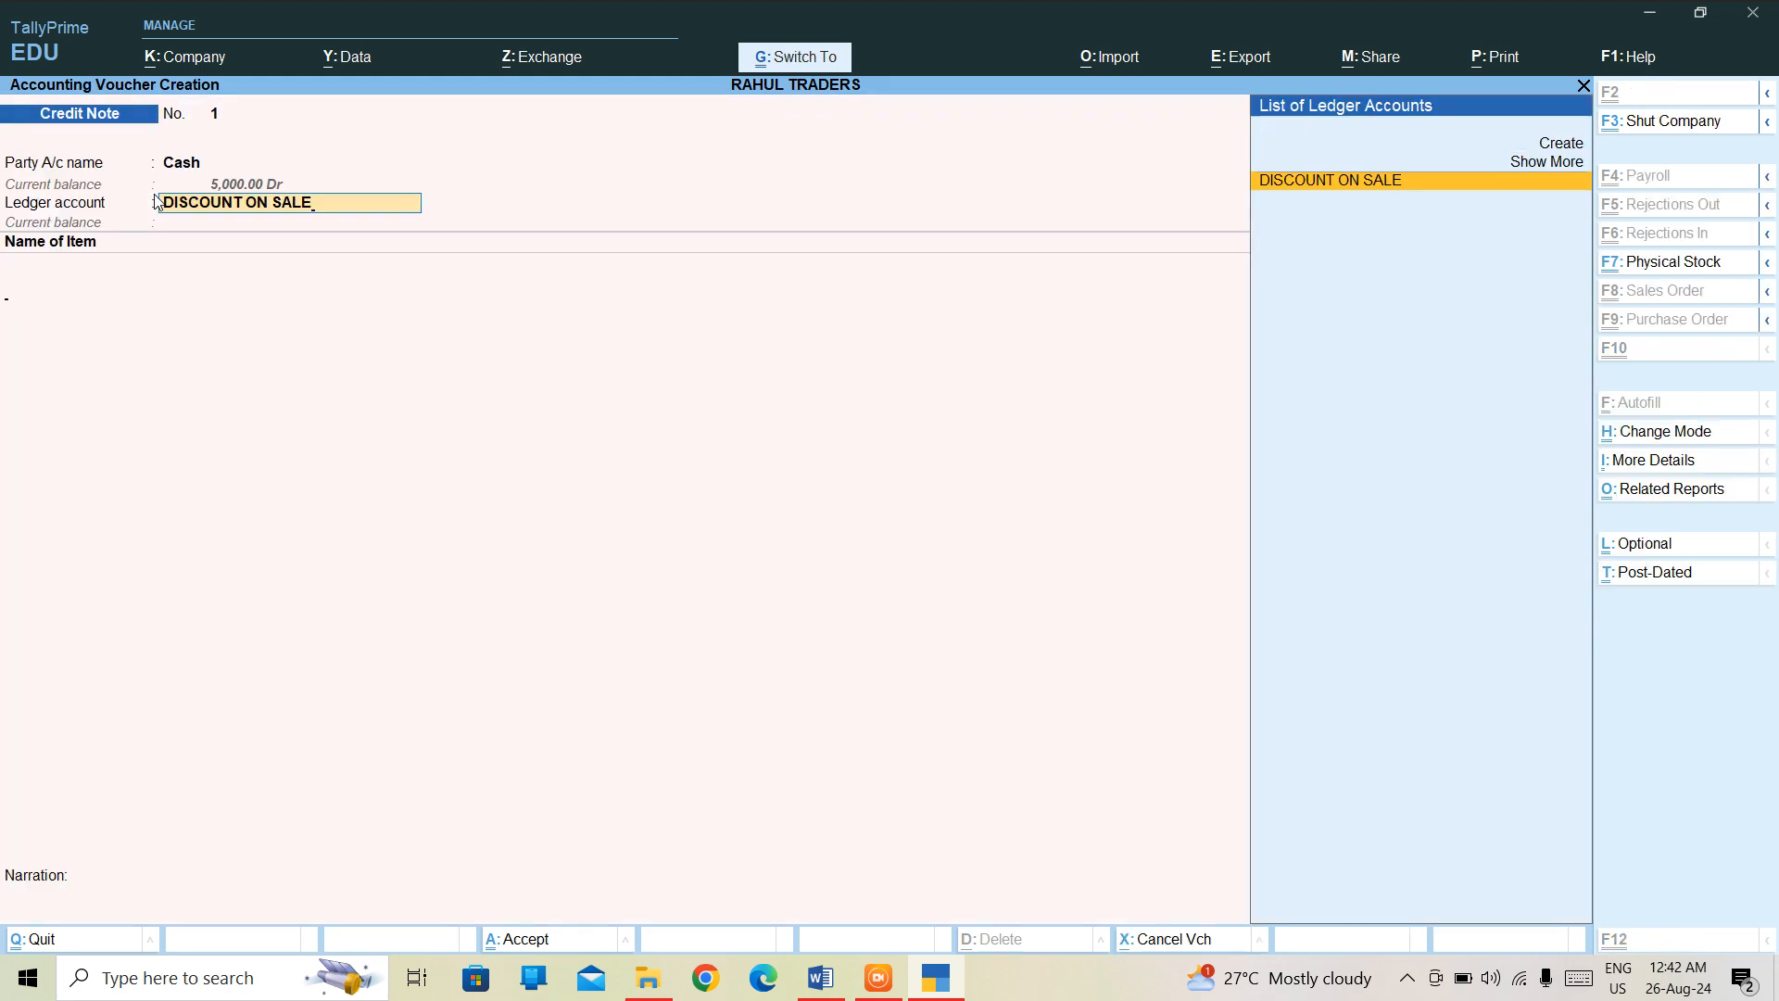
{"action": "key", "text": "Return"}
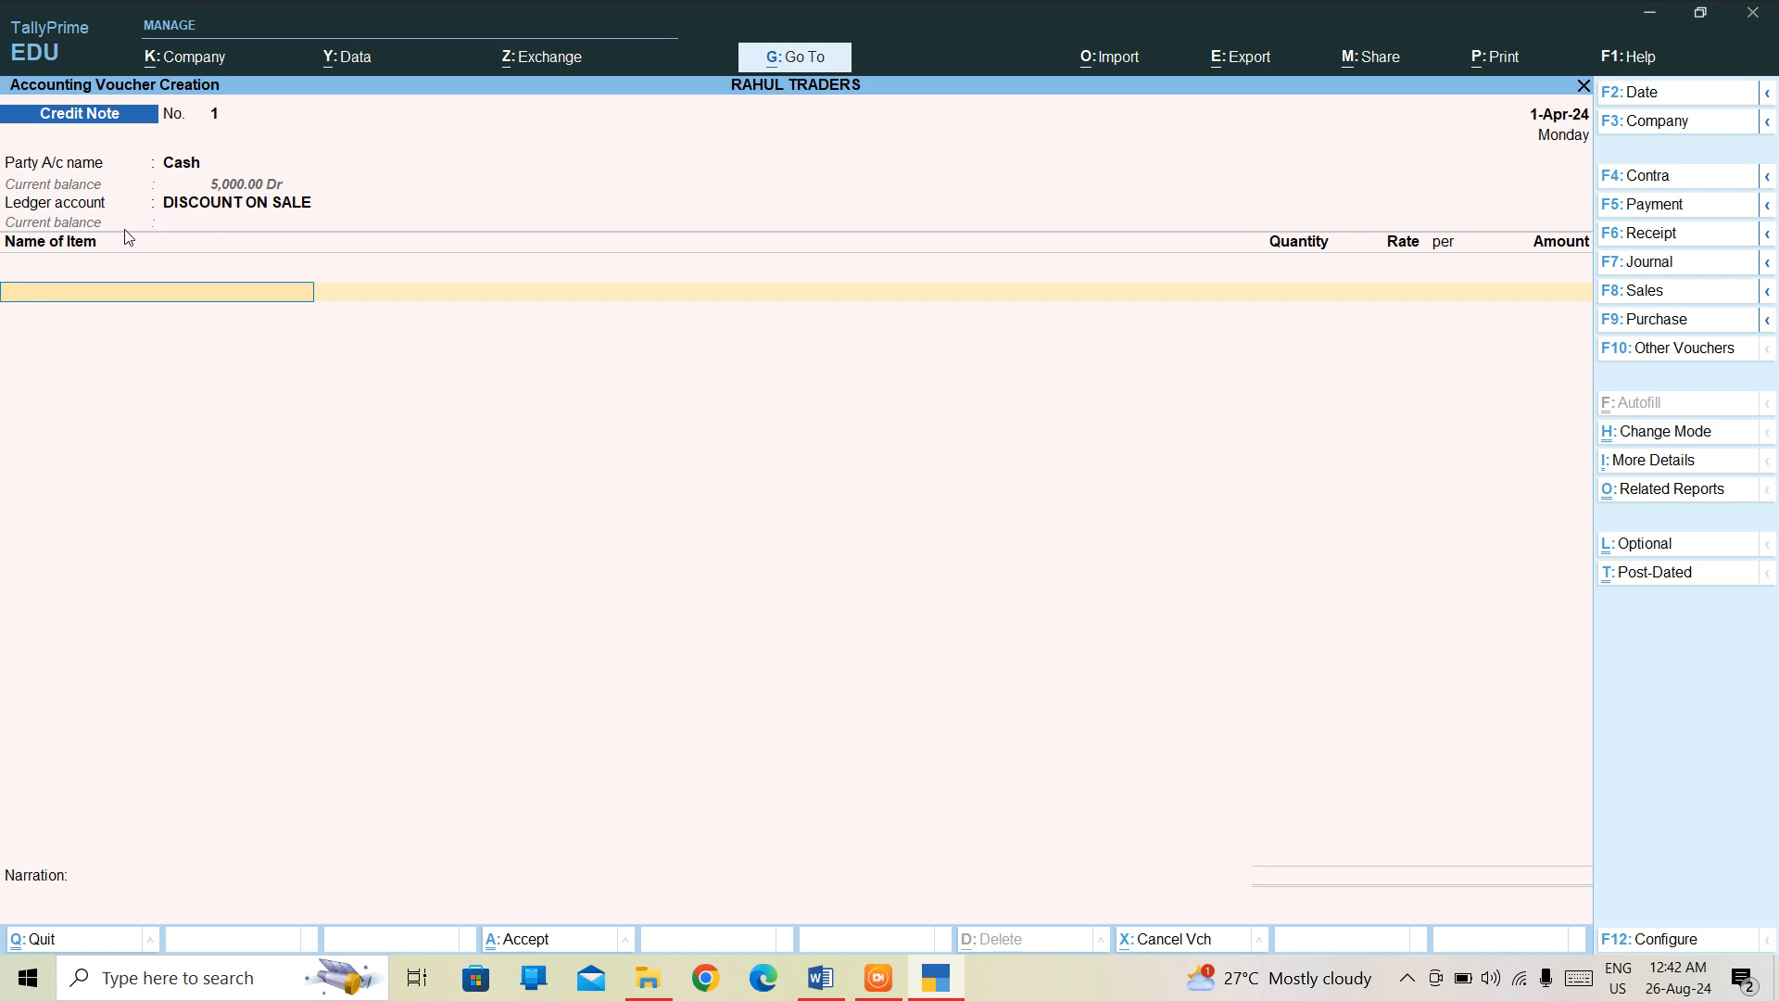
Step: Add 5 PCKS of PENS to the credit note, and abandon the voucher without saving it
{"action": "type", "text": "P"}
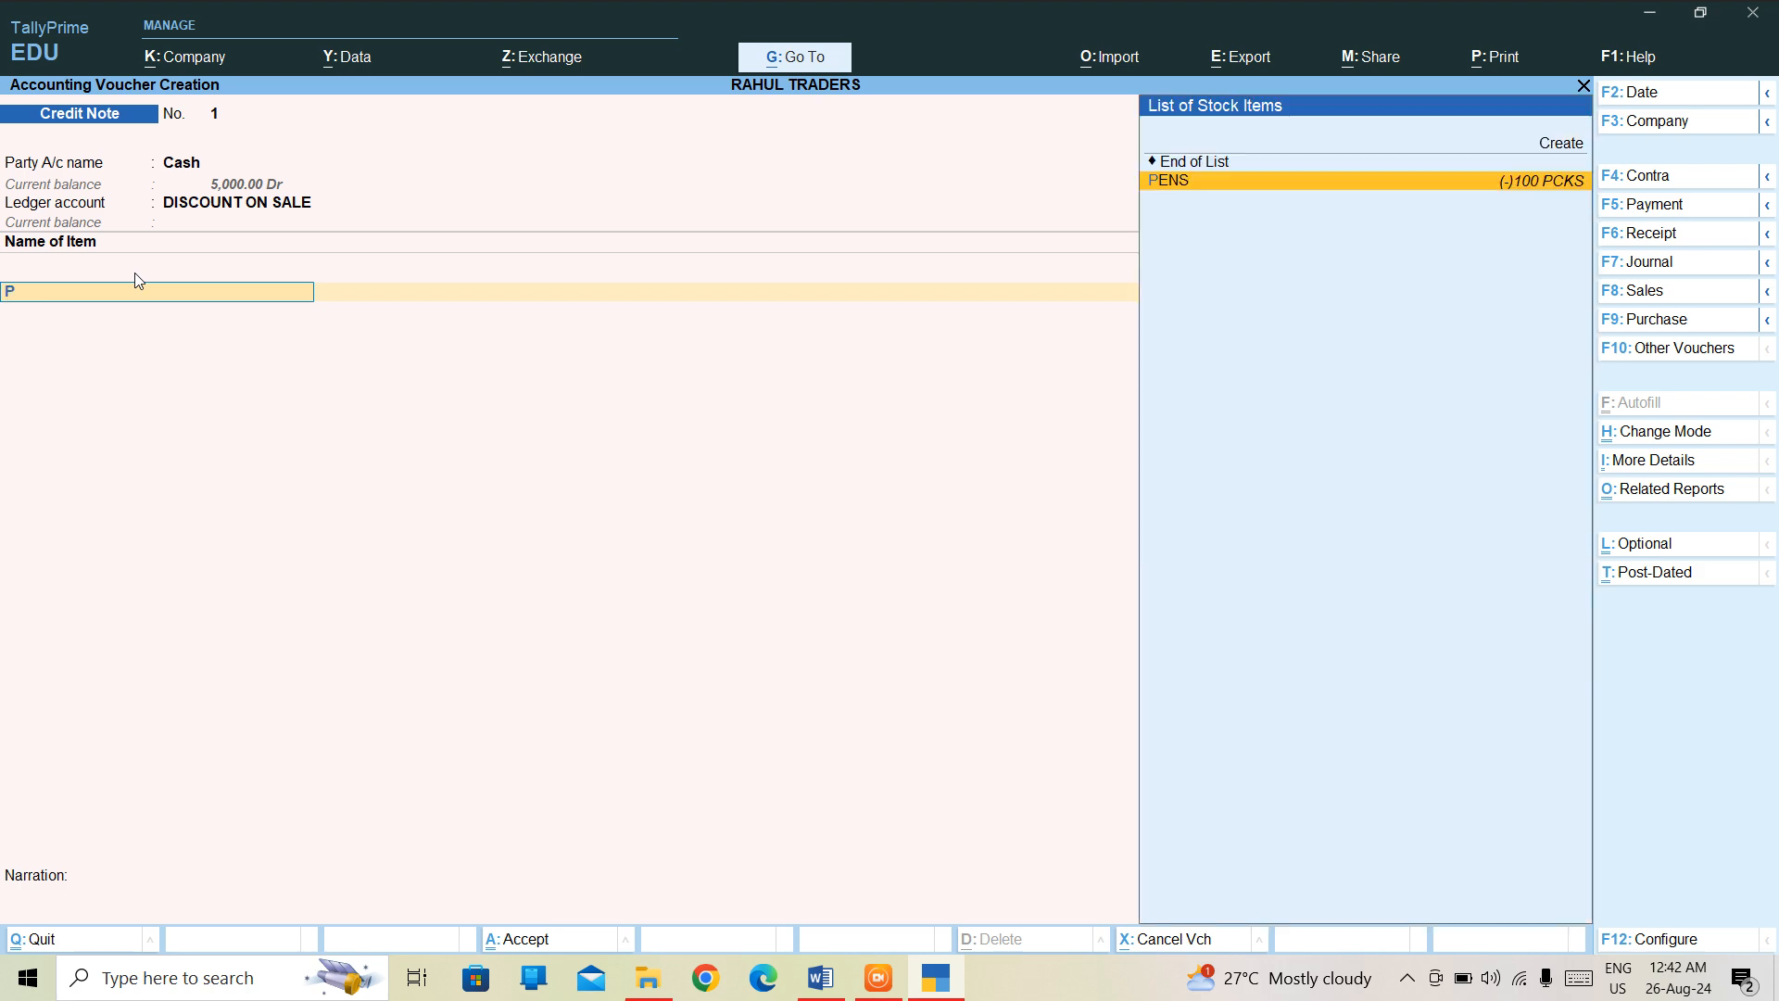
{"action": "key", "text": "Return"}
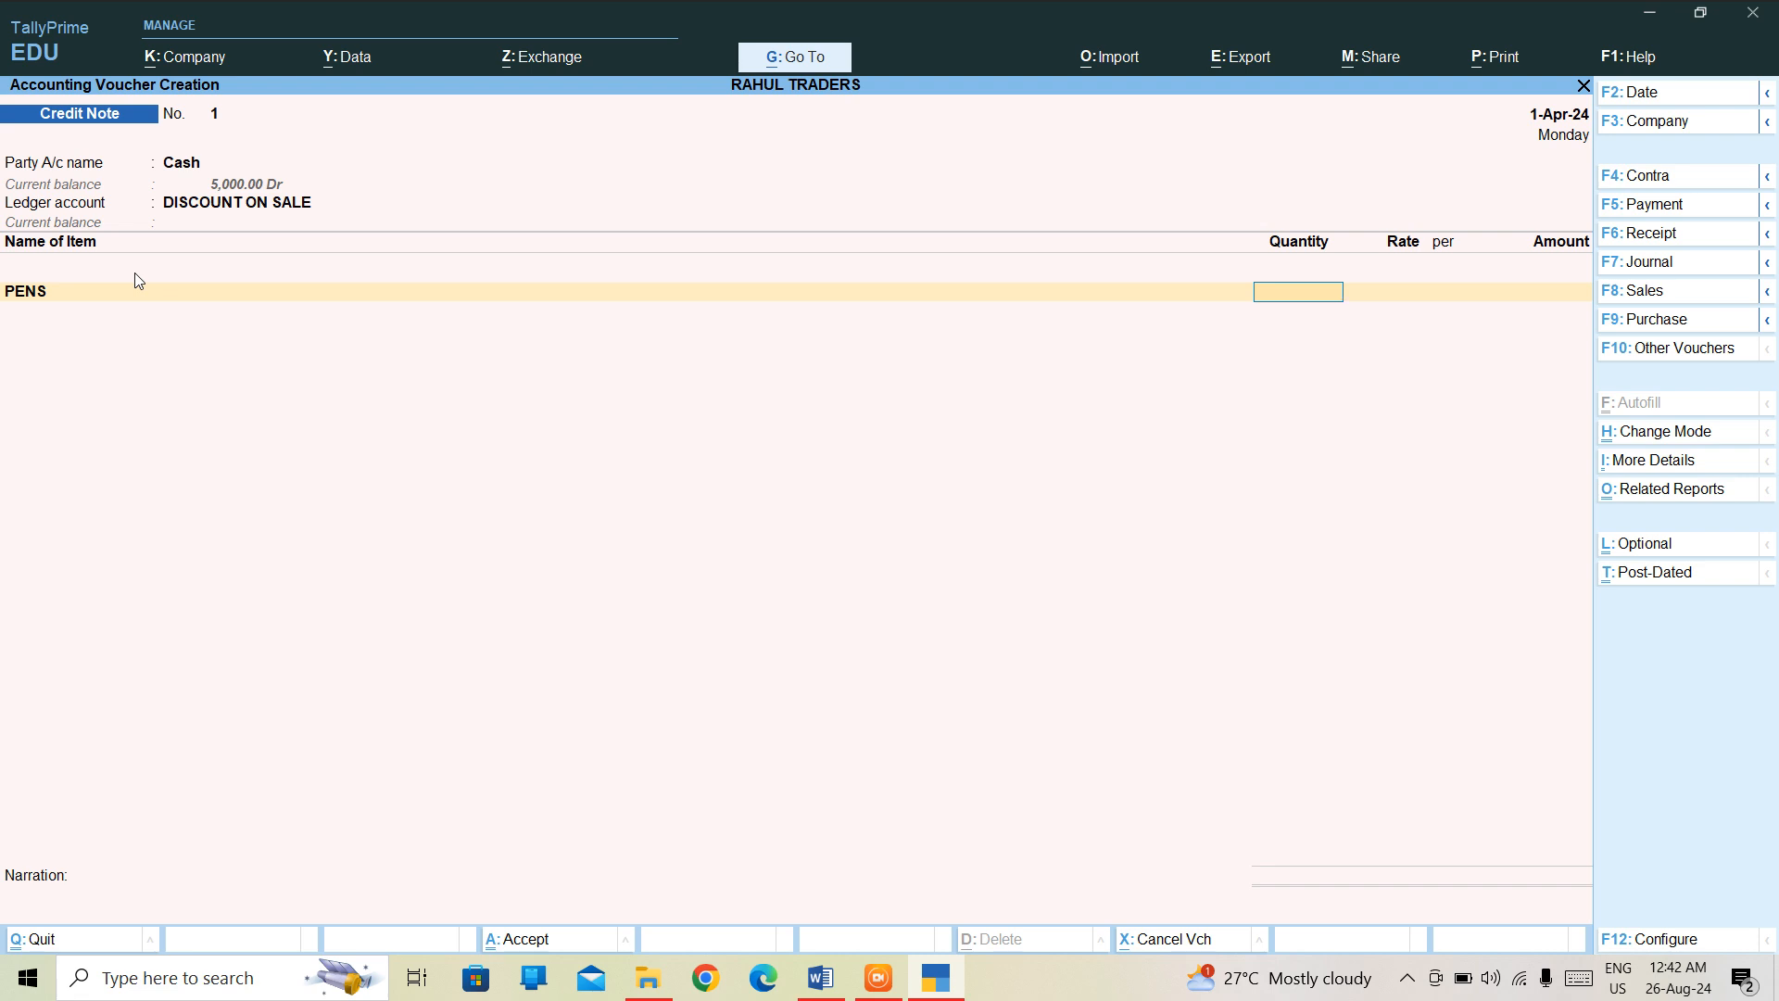
{"action": "key", "text": "BackSpace"}
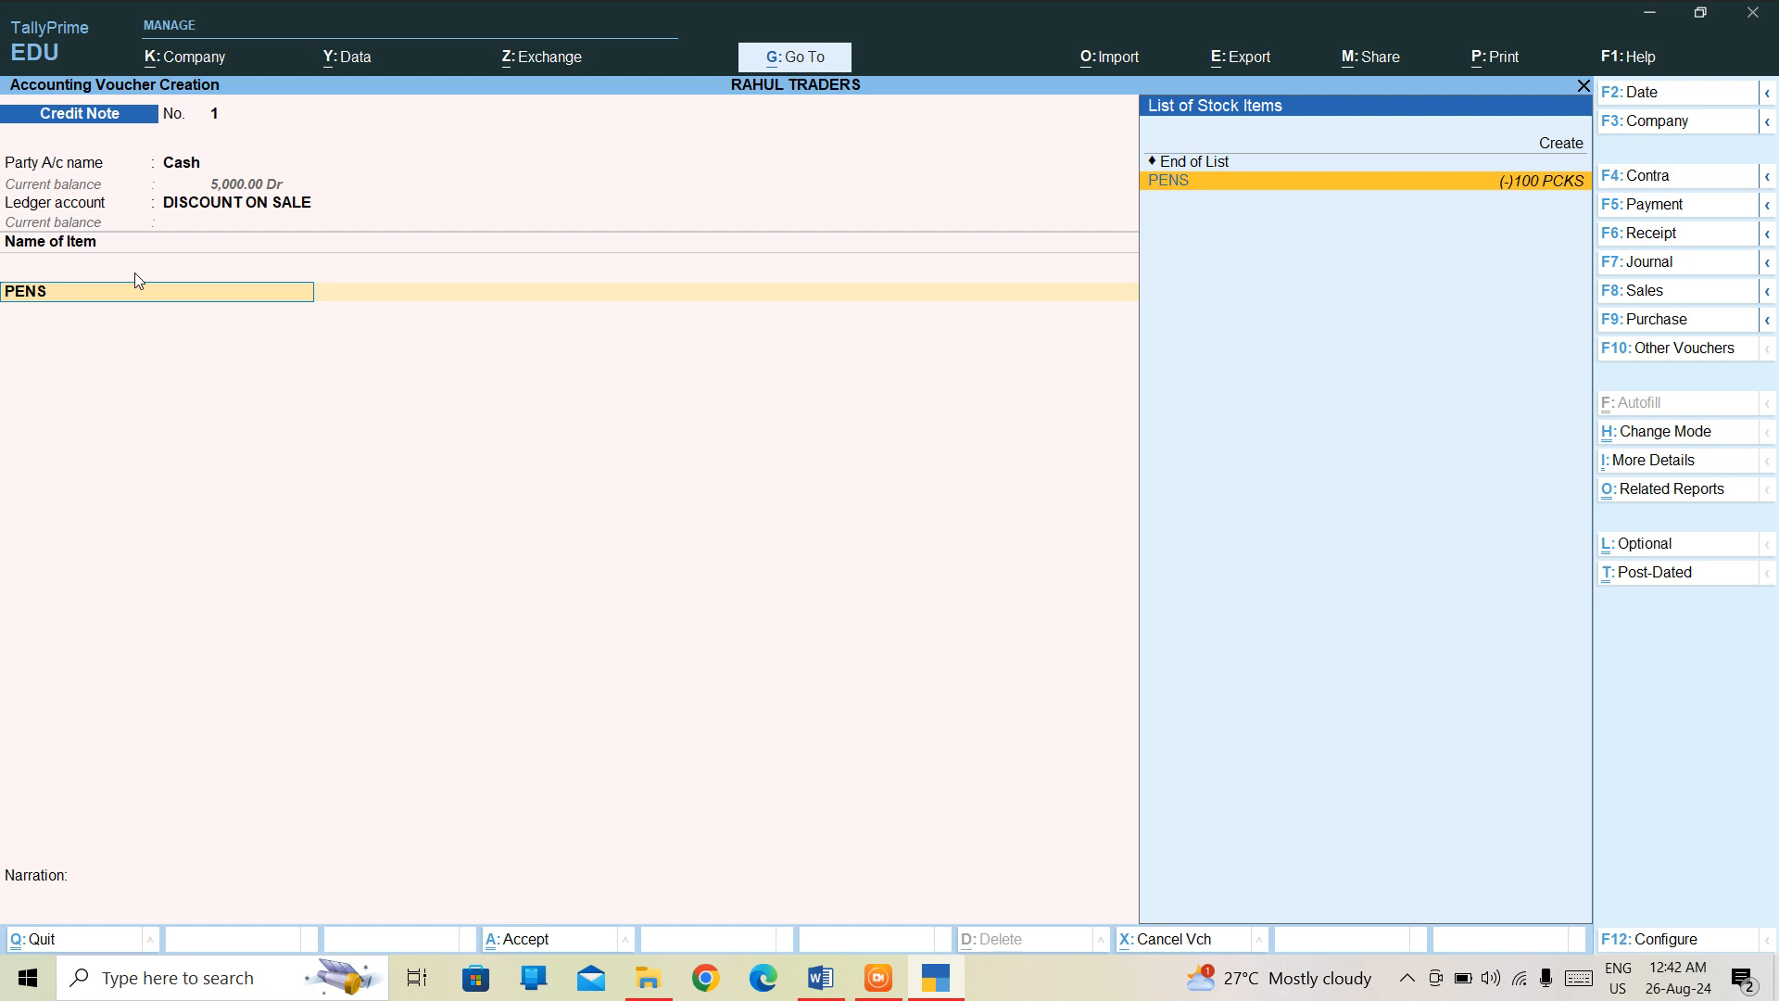
{"action": "key", "text": "Return"}
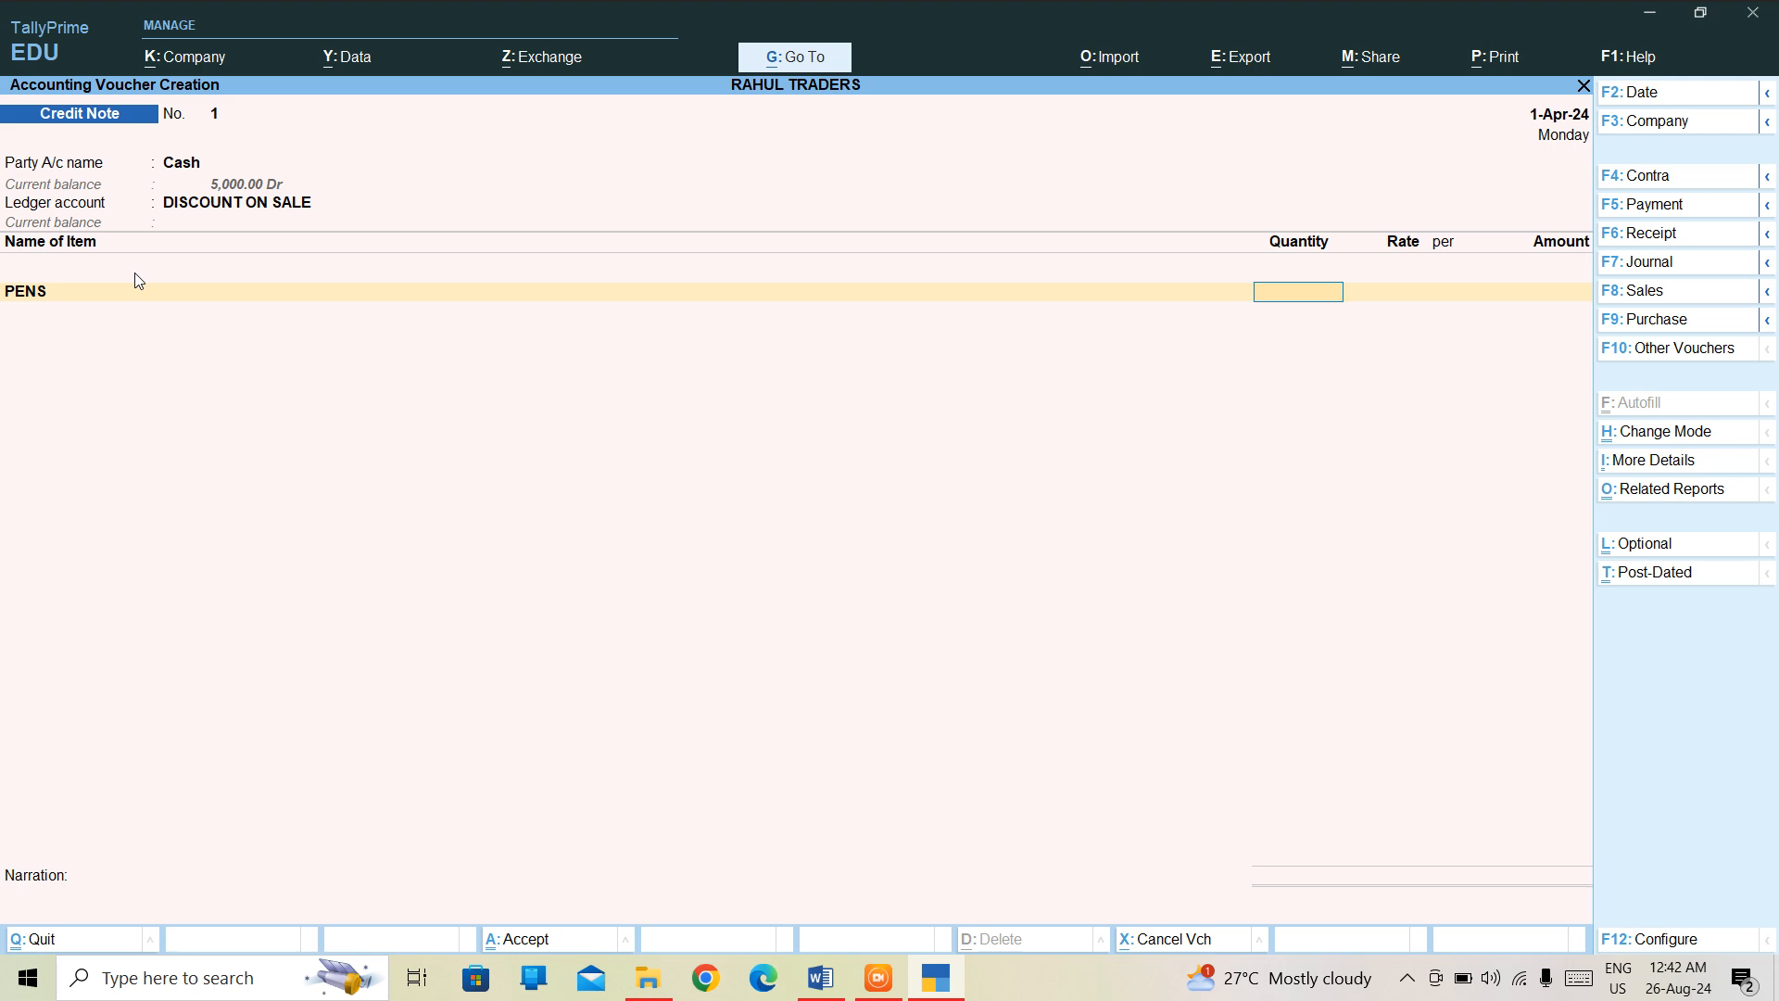
{"action": "type", "text": "5"}
{"action": "key", "text": "Return"}
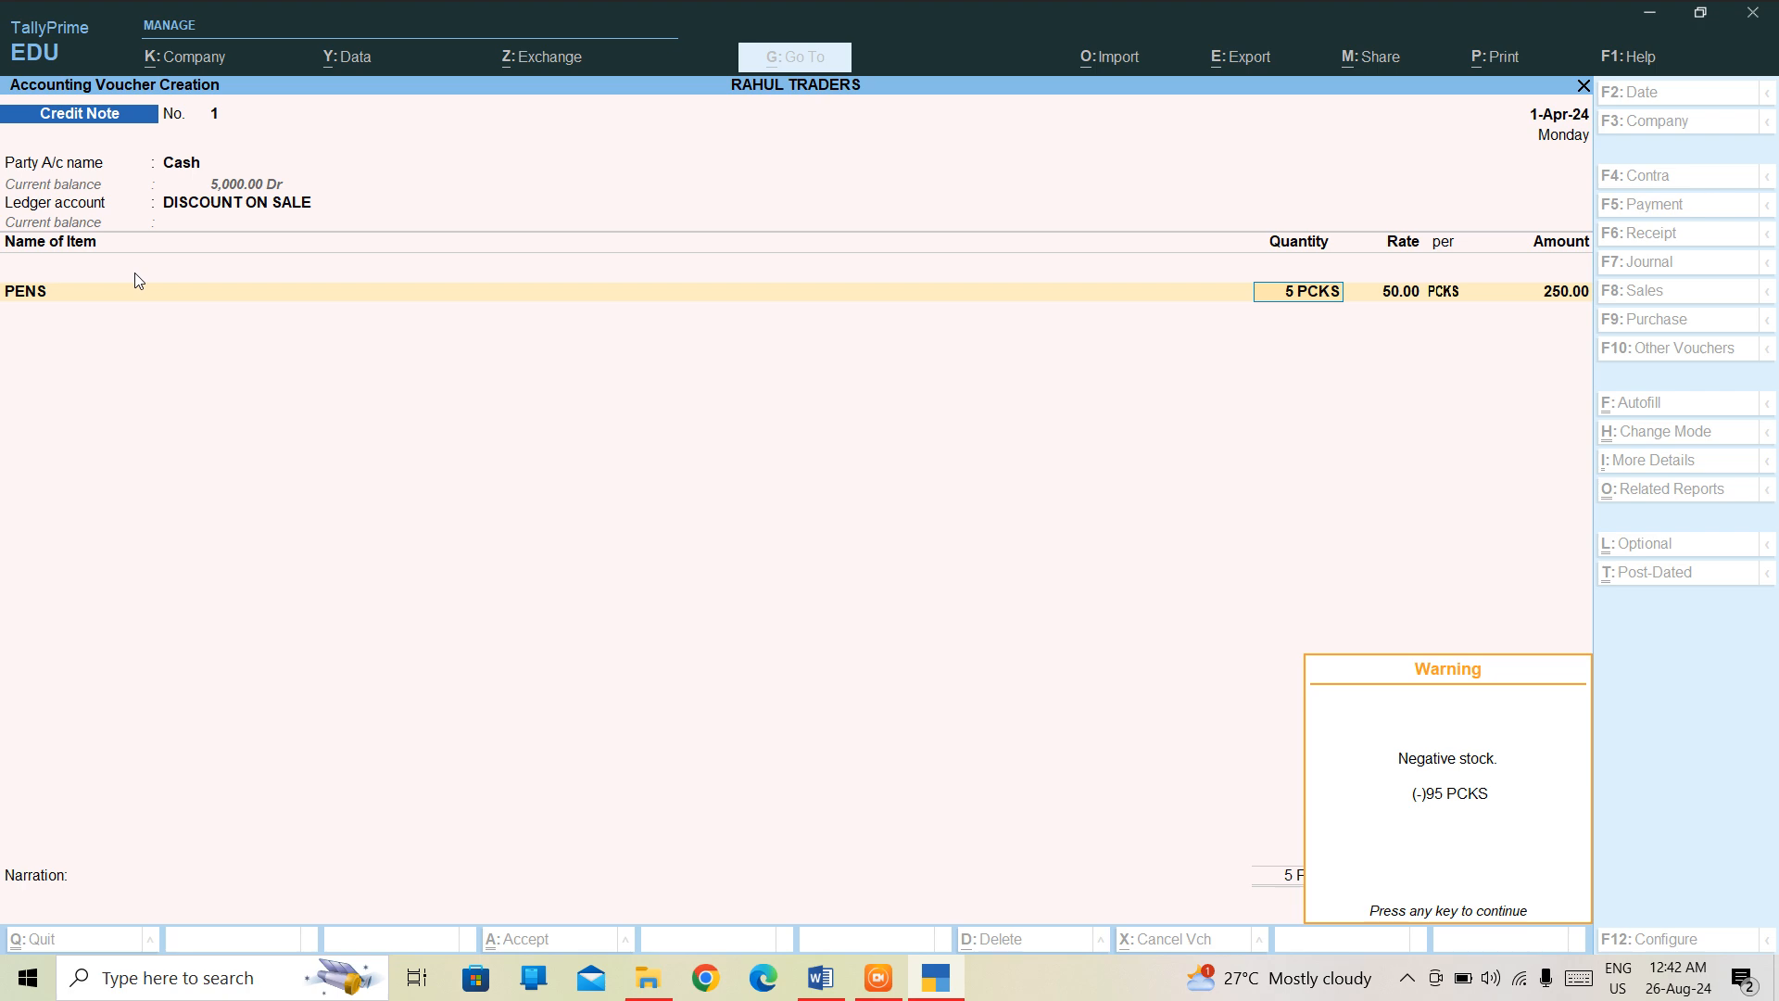
{"action": "key", "text": "Return"}
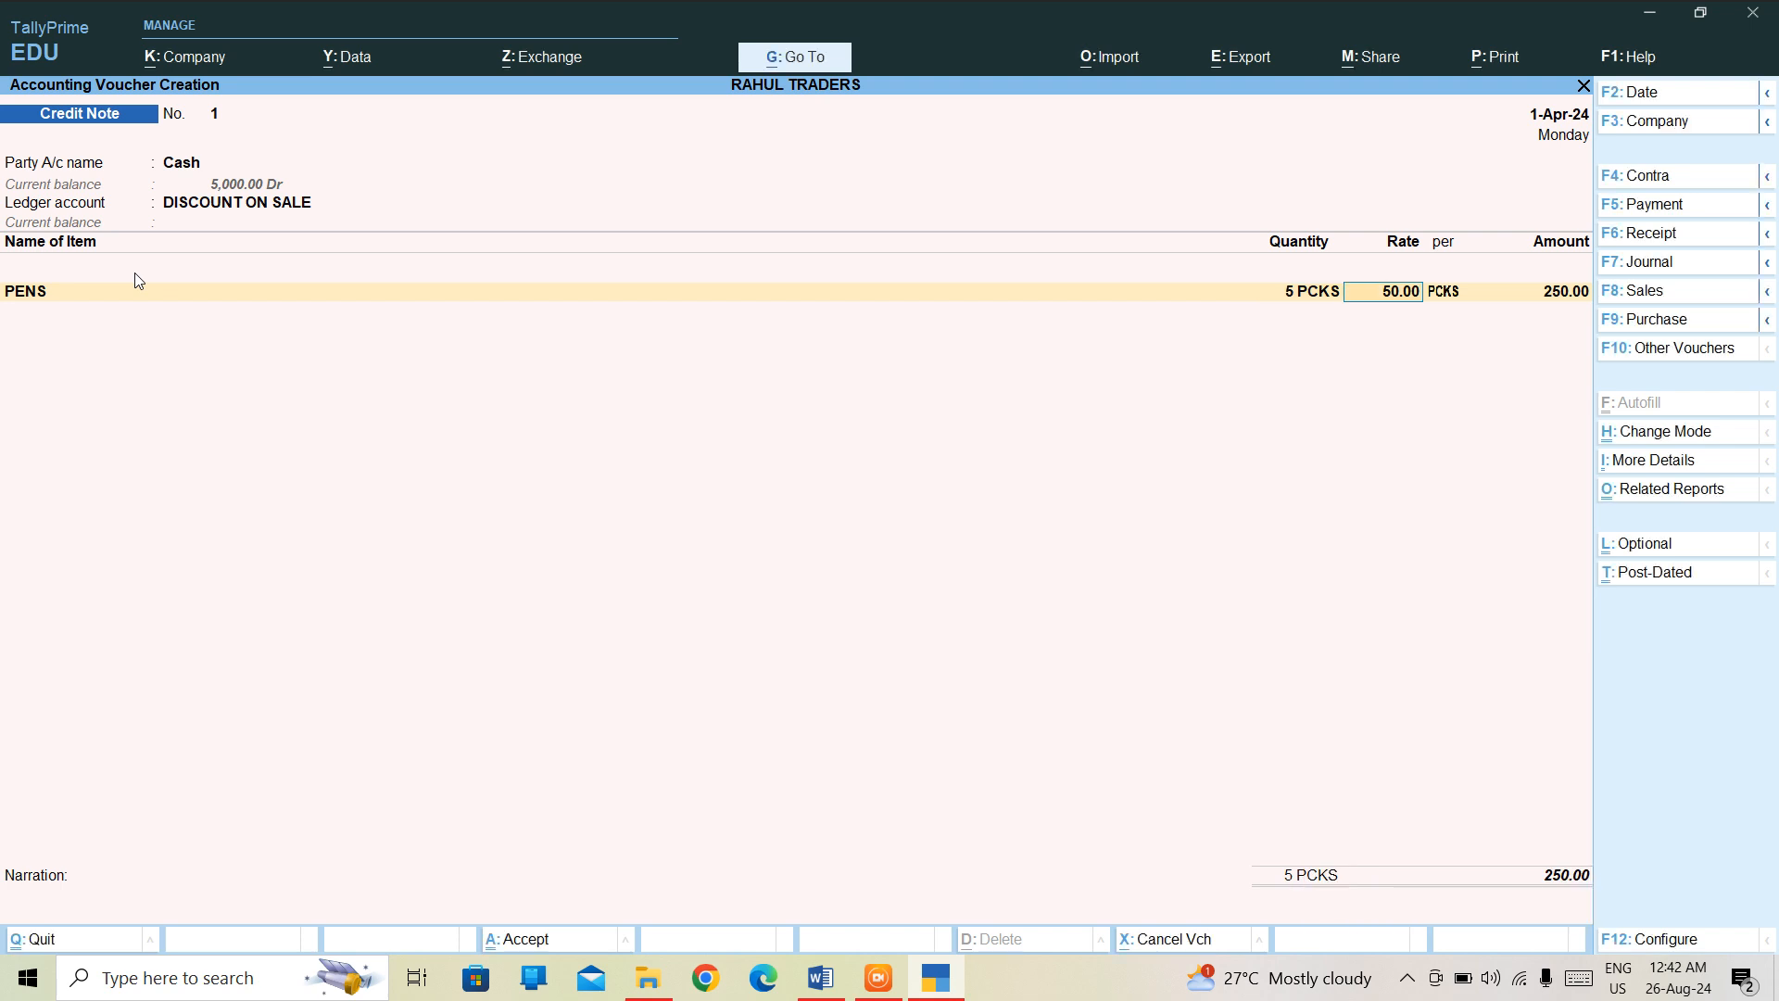
{"action": "key", "text": "BackSpace"}
{"action": "key", "text": "Escape"}
{"action": "key", "text": "Return"}
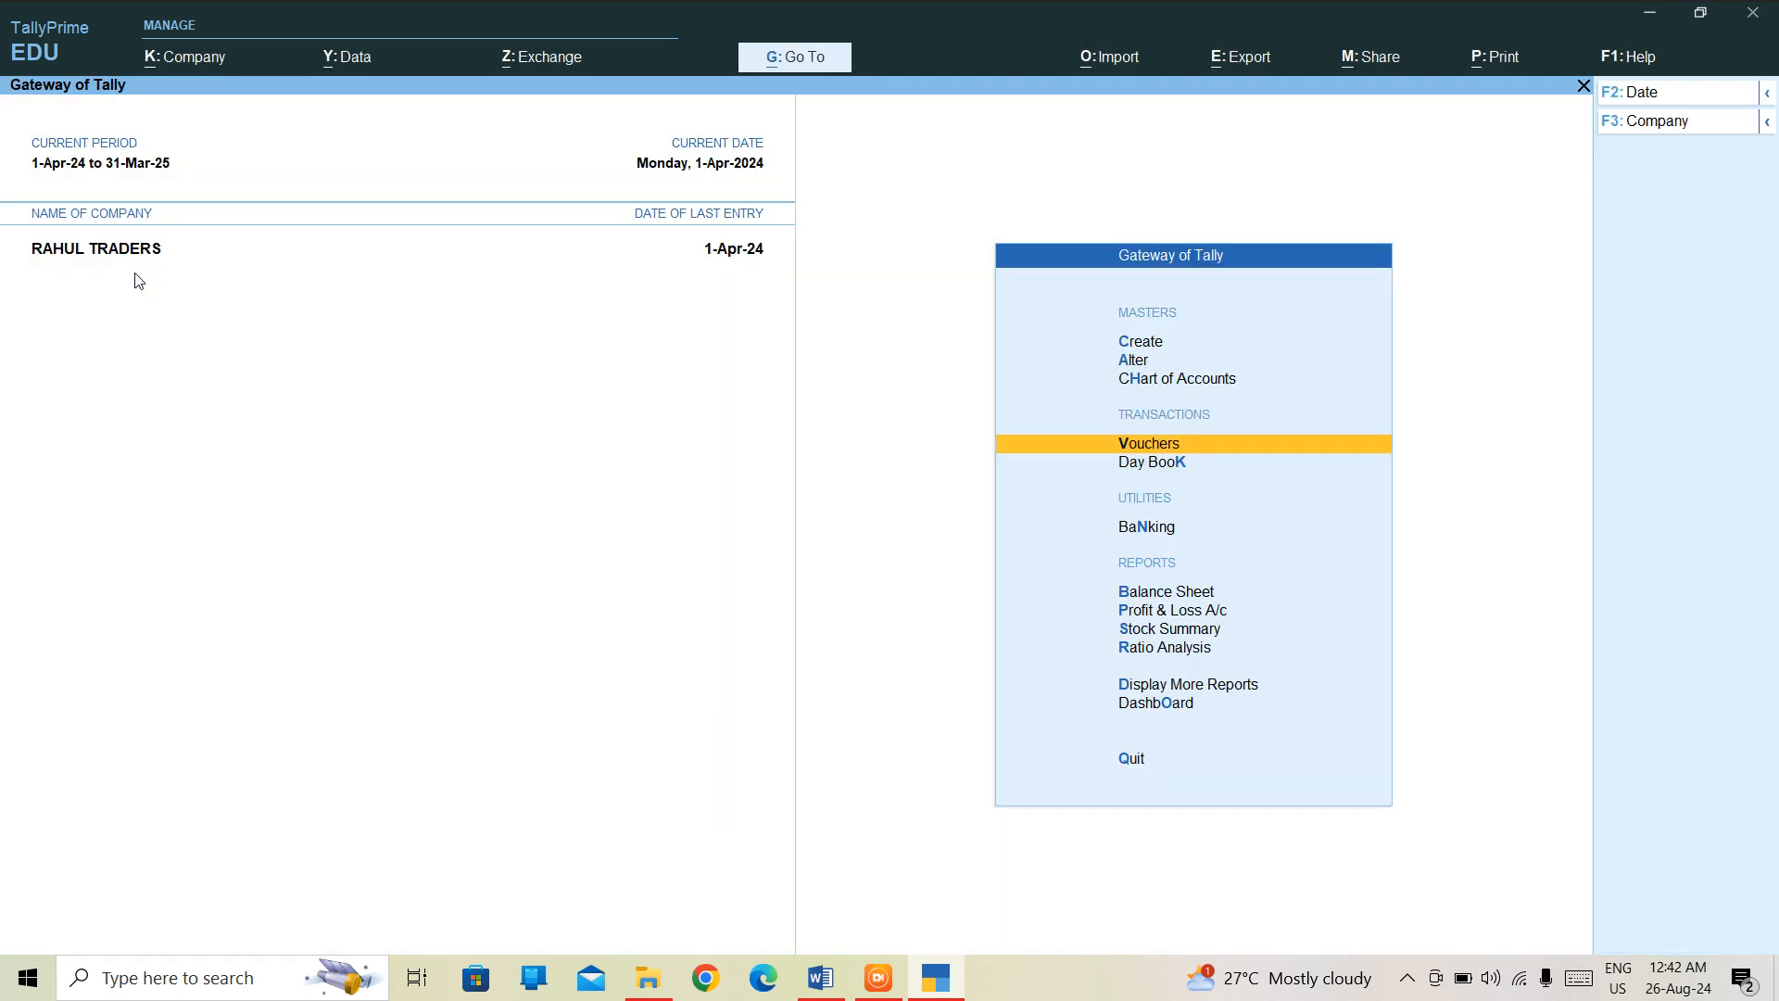
Step: Review the April cash sales voucher through the Sales Register, and return to the Gateway of Tally
{"action": "key", "text": "Down"}
{"action": "key", "text": "Down"}
{"action": "key", "text": "Down"}
{"action": "key", "text": "Down"}
{"action": "key", "text": "Down"}
{"action": "key", "text": "Down"}
{"action": "key", "text": "Down"}
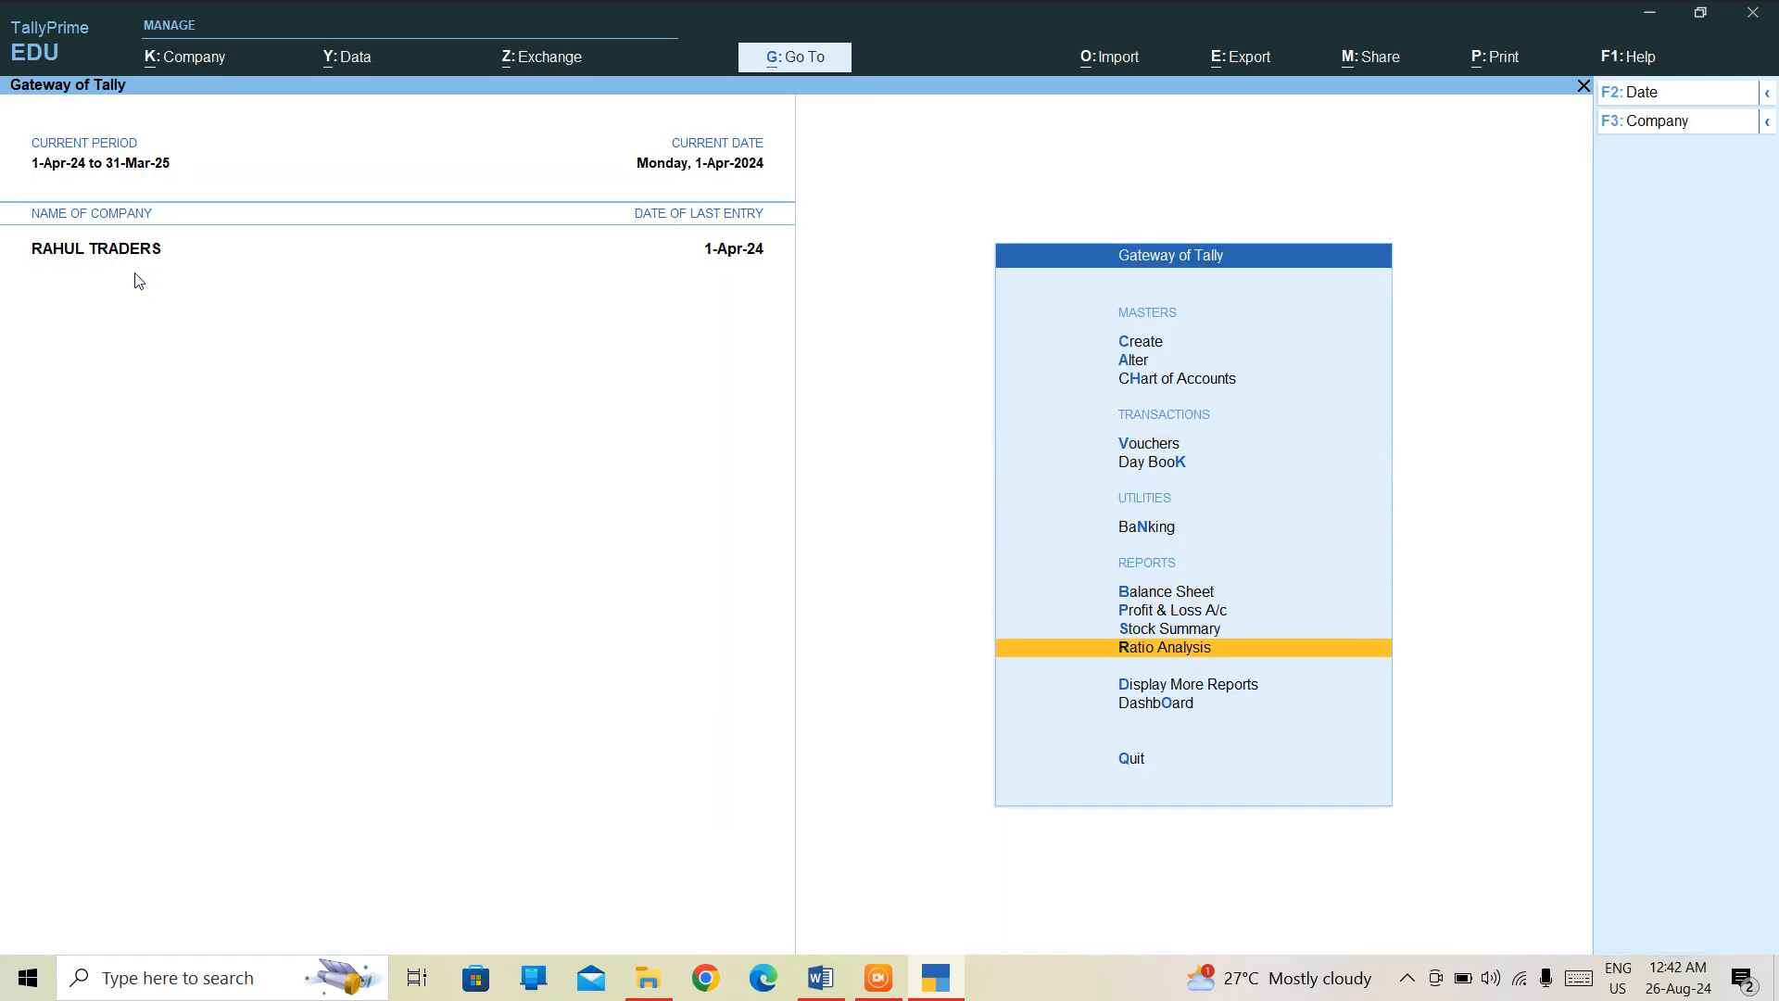
{"action": "key", "text": "Return"}
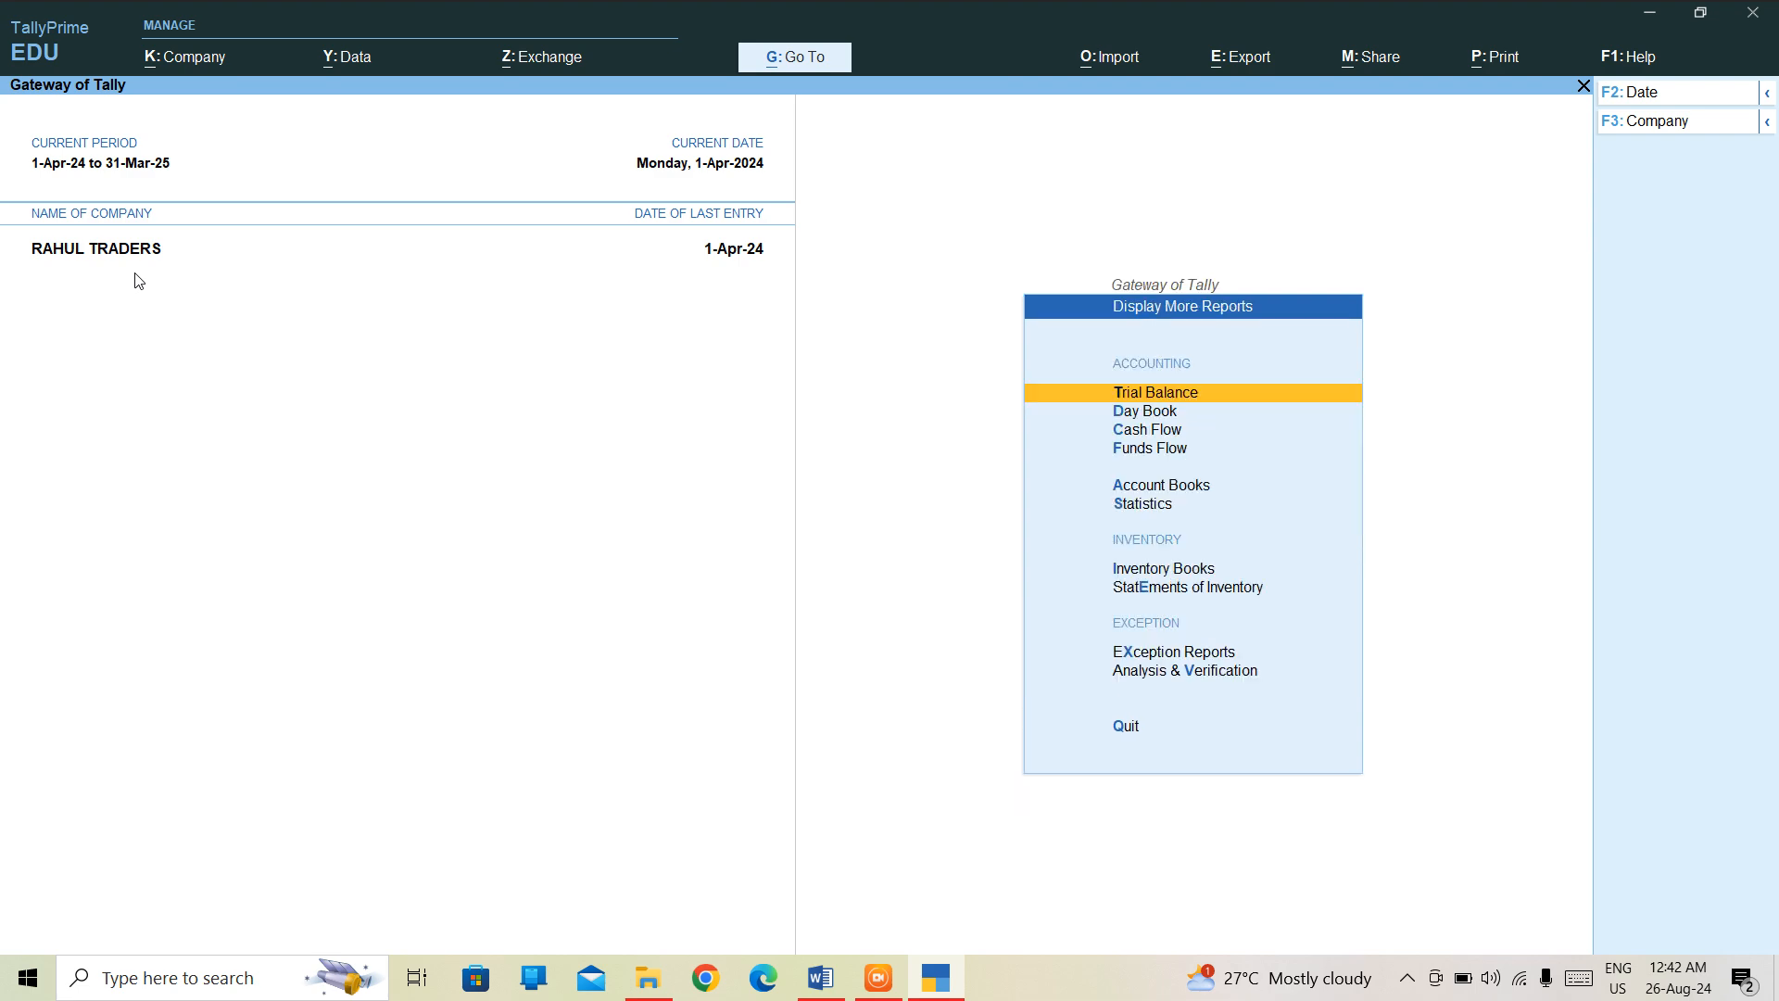
{"action": "key", "text": "a"}
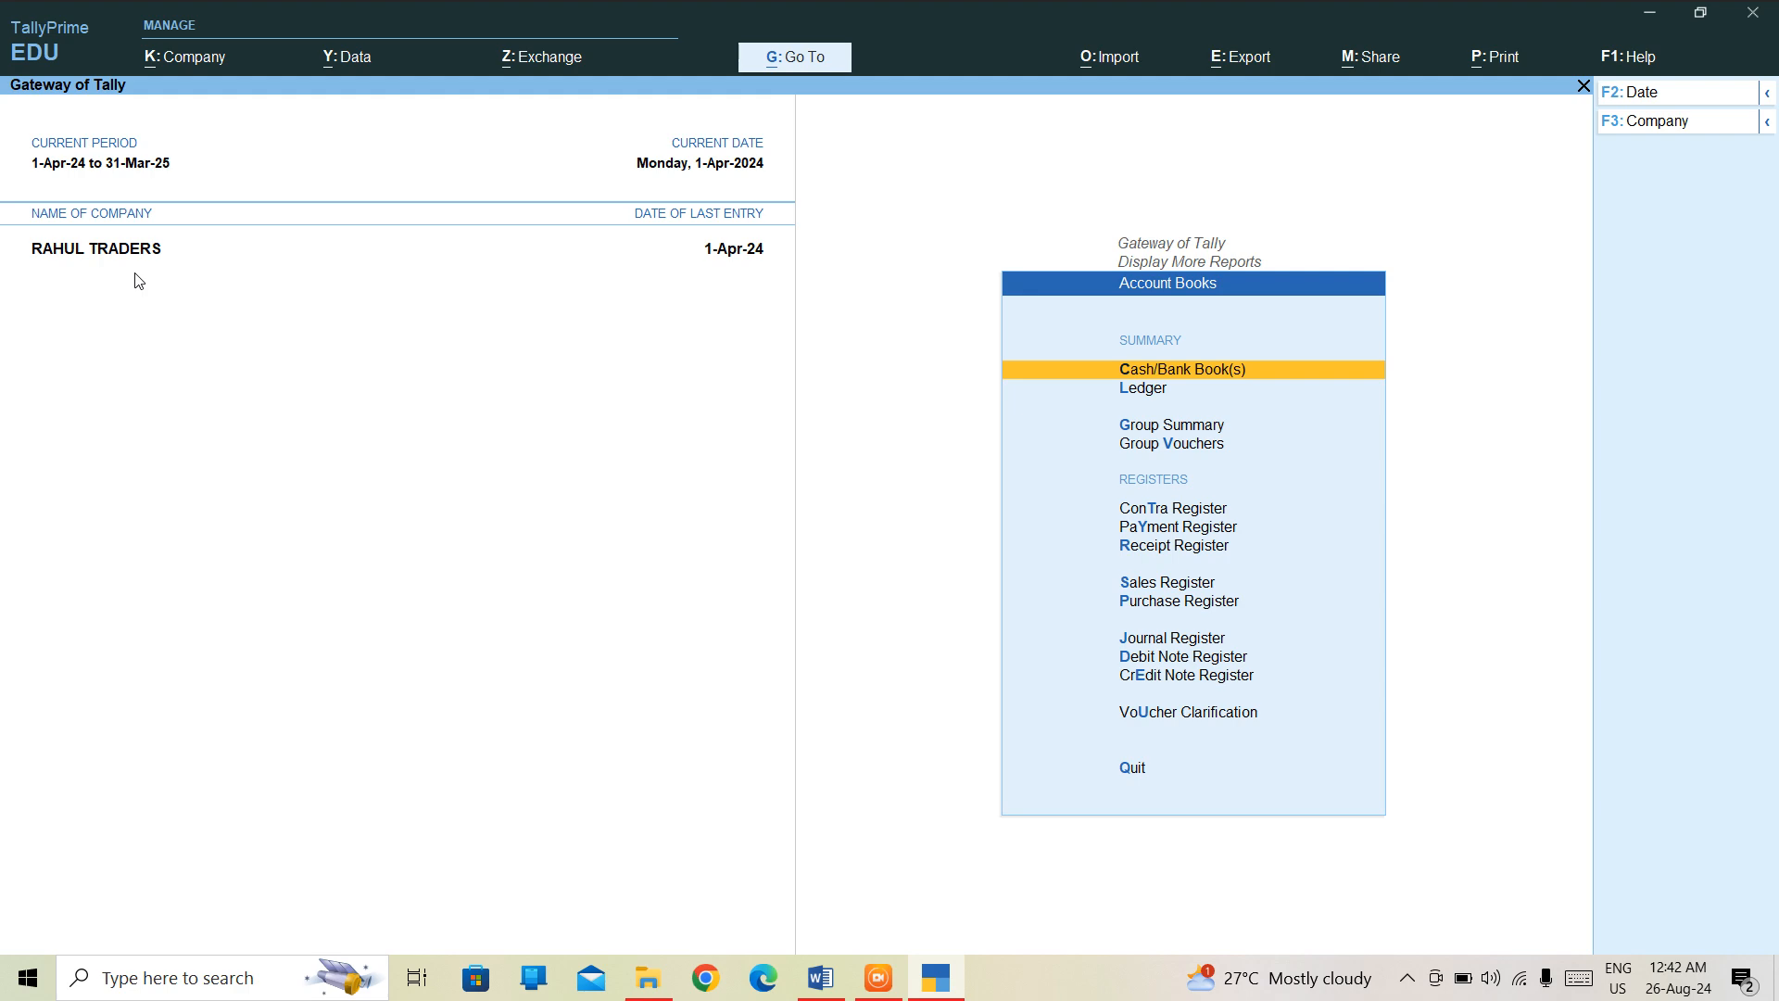
{"action": "key", "text": "s"}
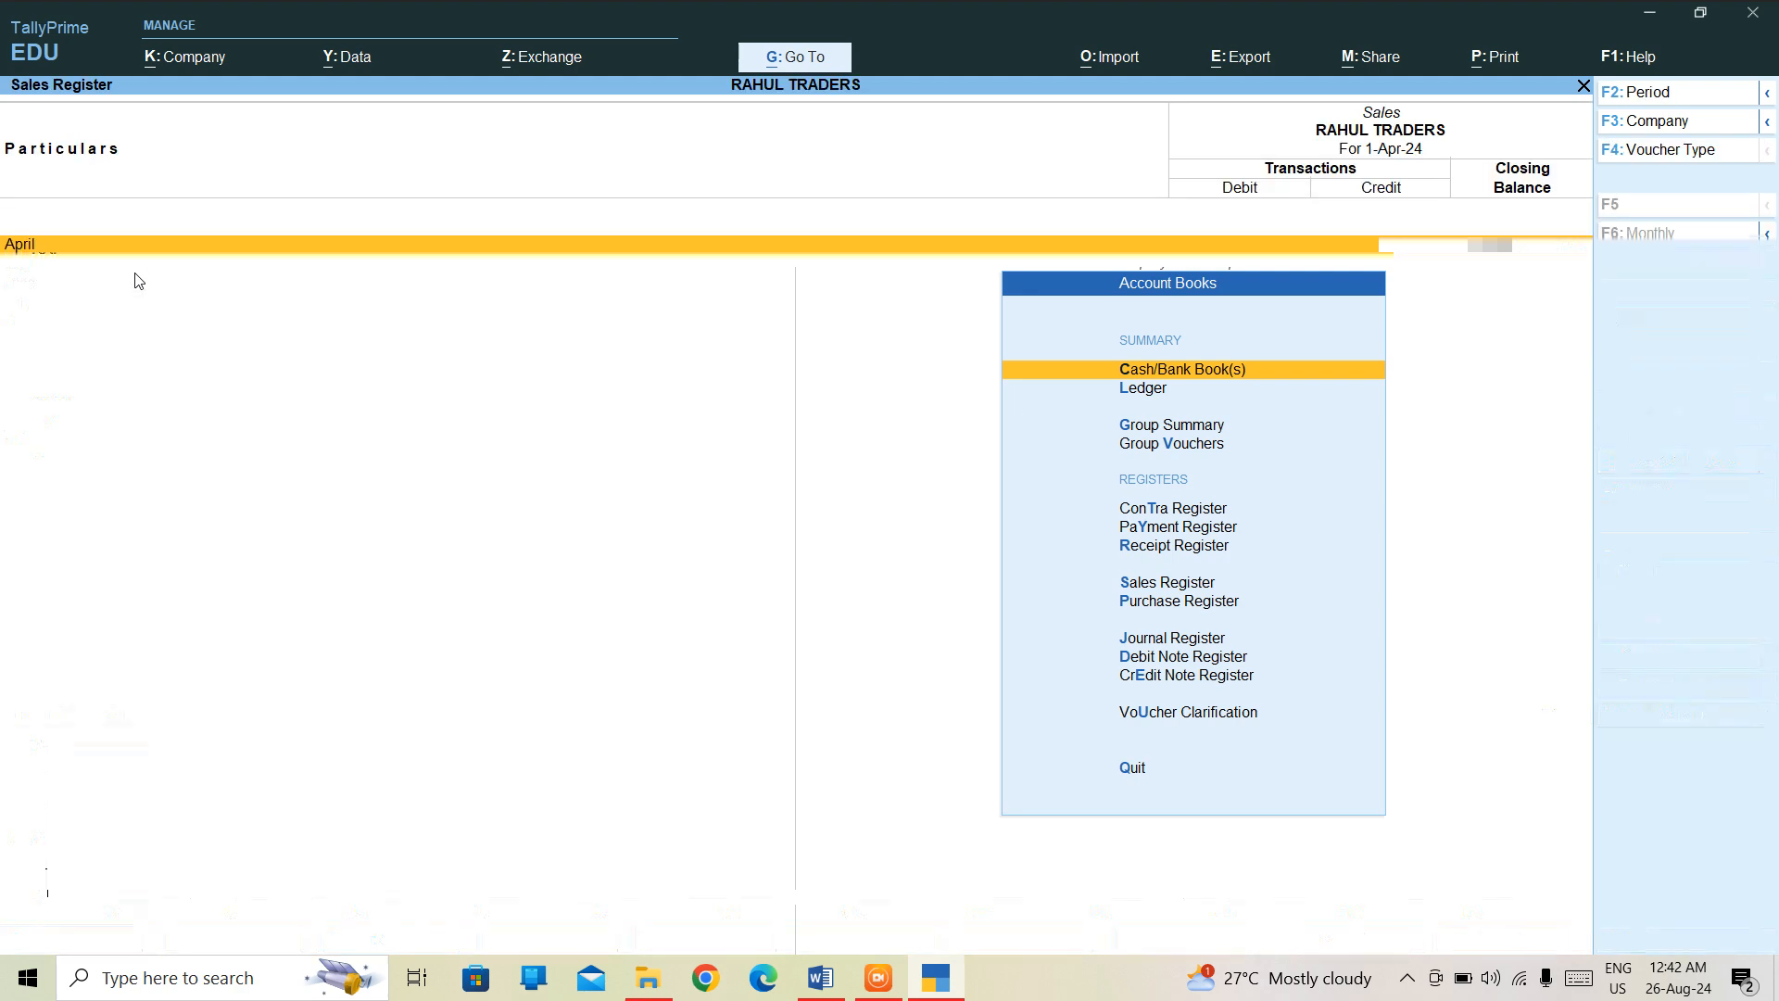
{"action": "key", "text": "Return"}
{"action": "key", "text": "Return"}
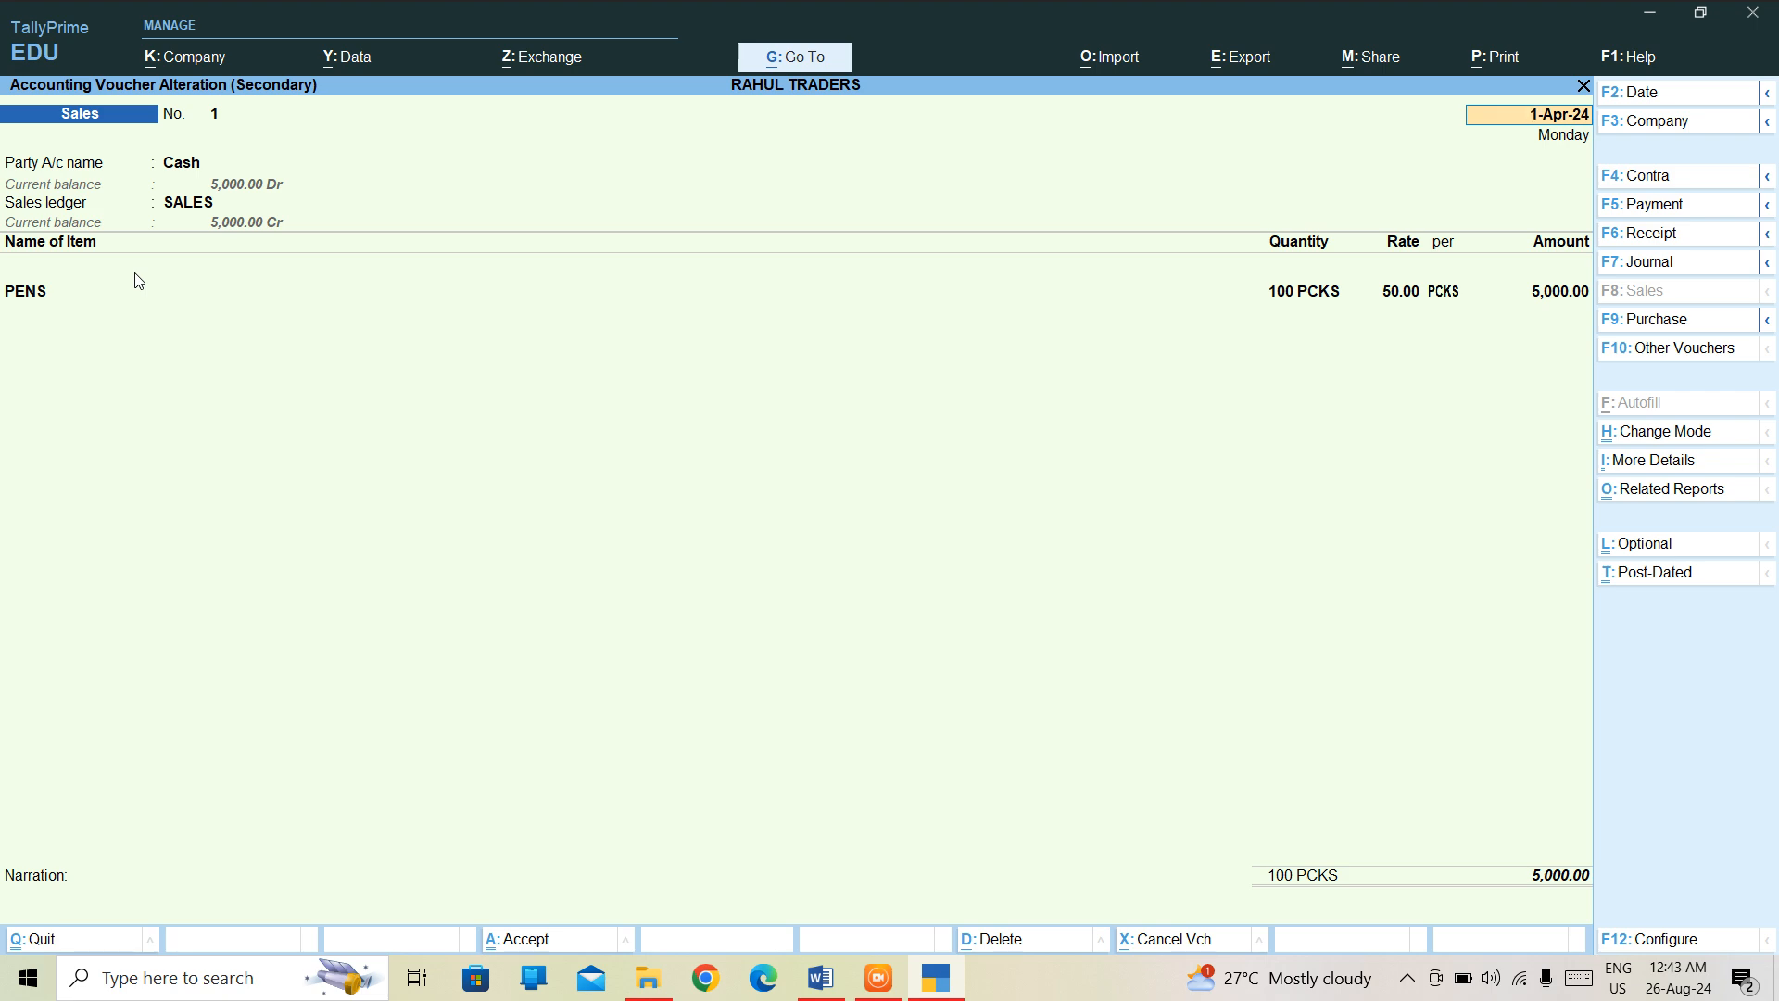
{"action": "key", "text": "BackSpace"}
{"action": "key", "text": "Escape"}
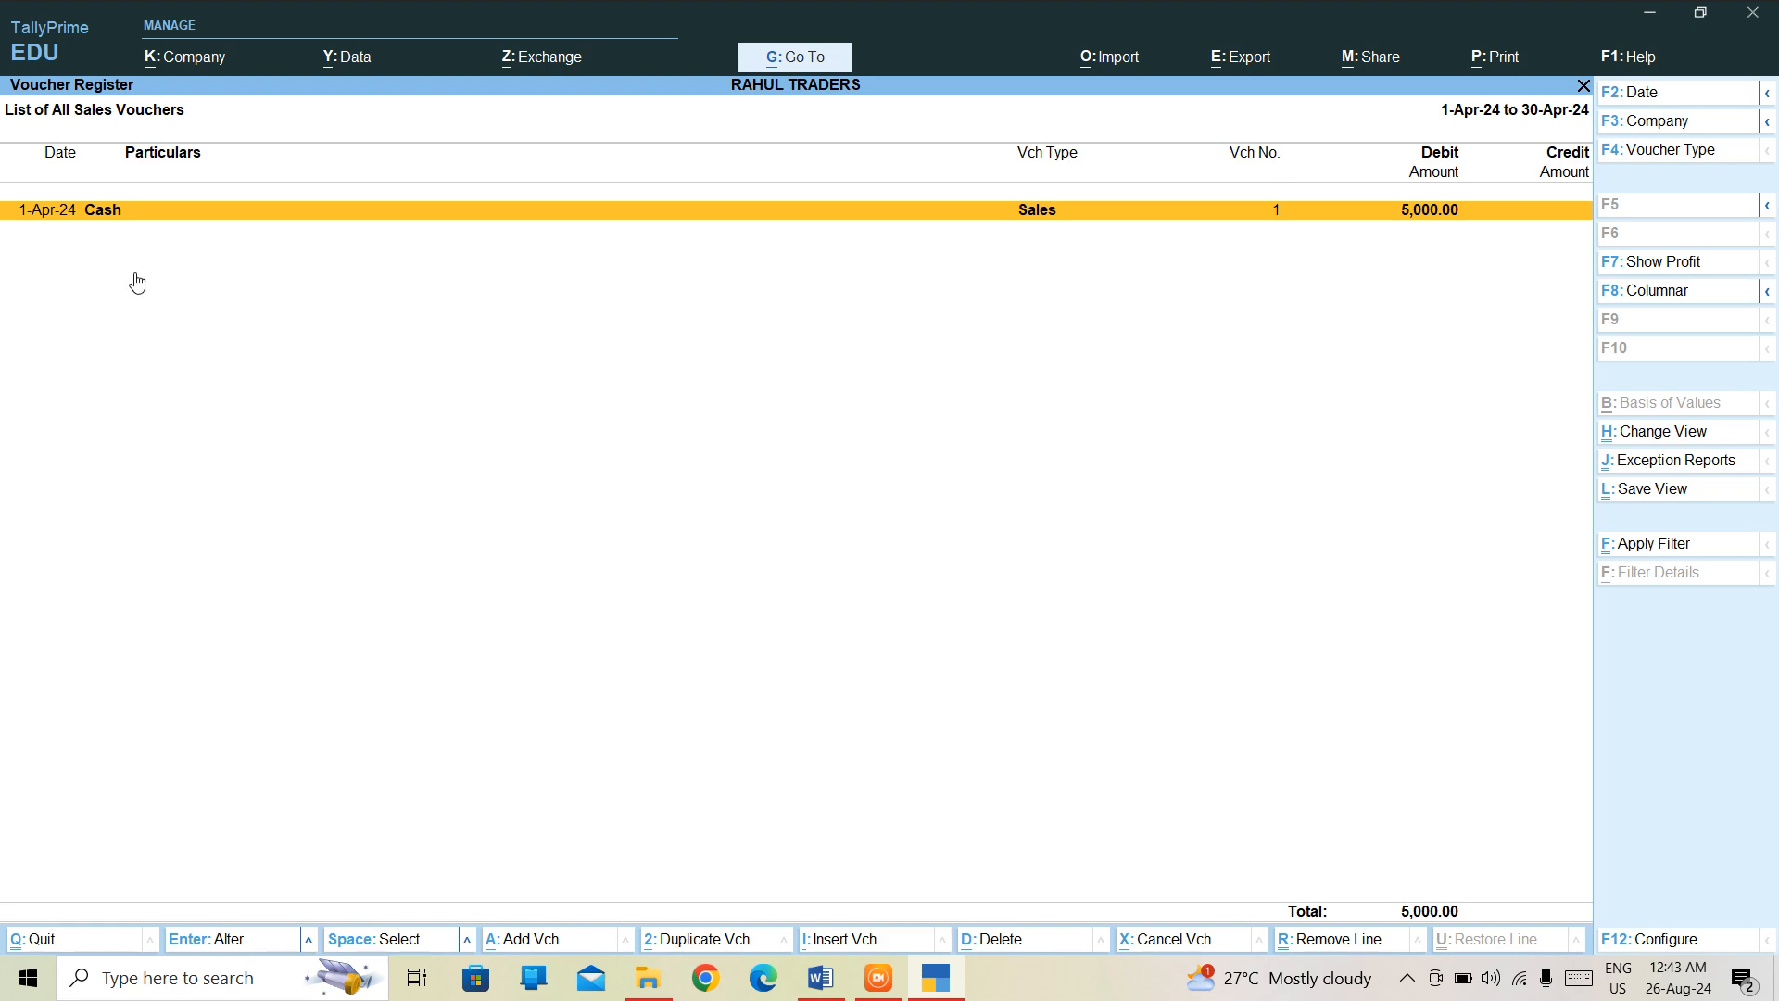
{"action": "key", "text": "Escape"}
{"action": "key", "text": "Escape"}
{"action": "key", "text": "Escape"}
{"action": "key", "text": "Escape"}
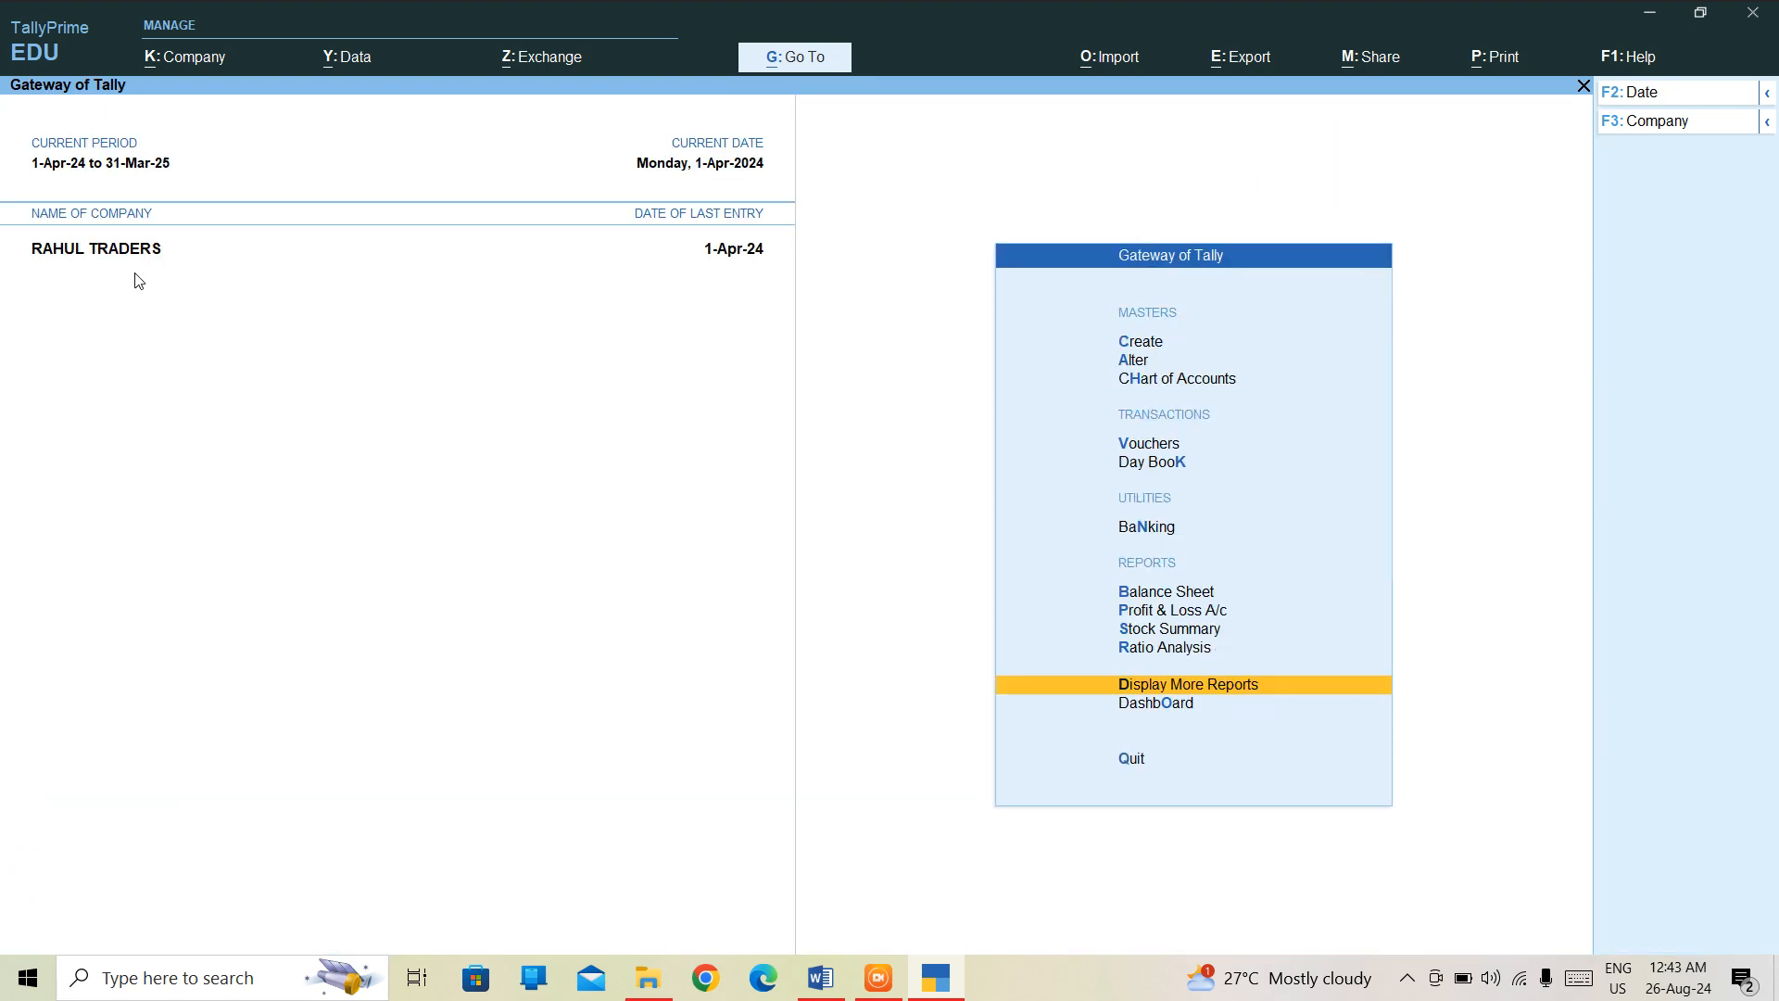
Step: Start a new accounting voucher and change its voucher type to Credit Note
{"action": "key", "text": "Up"}
{"action": "key", "text": "Up"}
{"action": "key", "text": "Up"}
{"action": "key", "text": "Up"}
{"action": "key", "text": "Up"}
{"action": "key", "text": "Up"}
{"action": "key", "text": "Up"}
{"action": "key", "text": "Return"}
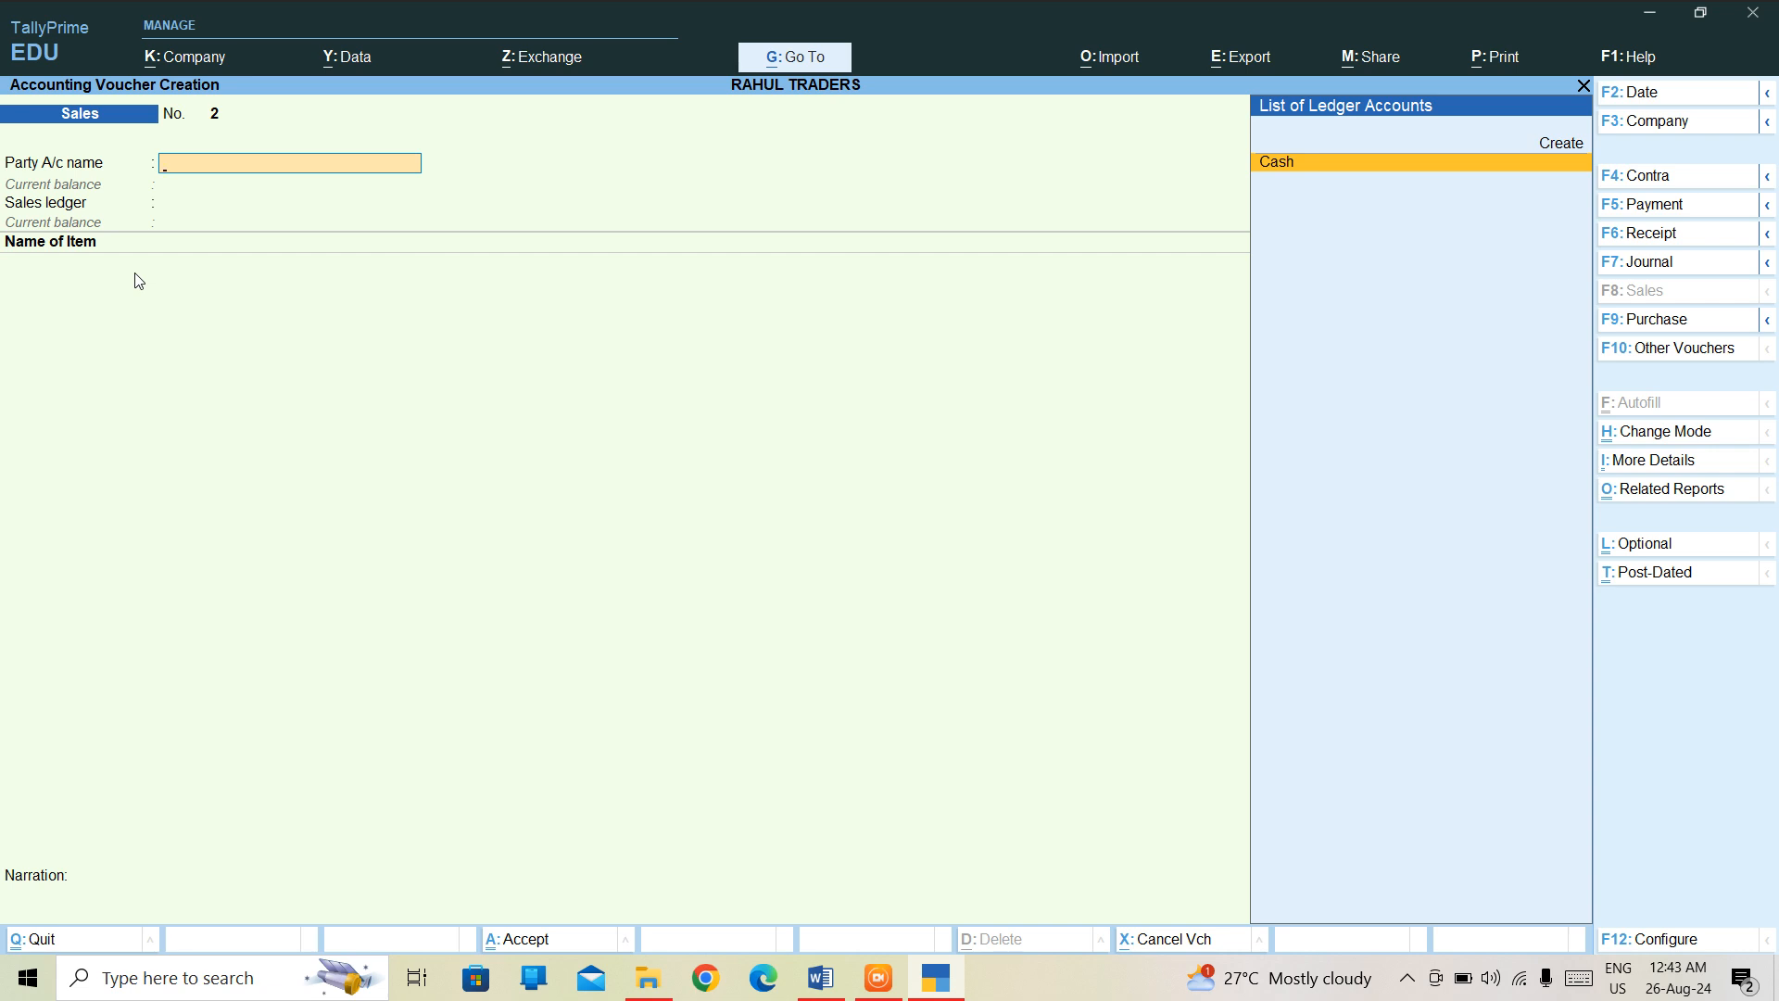
{"action": "key", "text": "F10"}
{"action": "key", "text": "Up"}
{"action": "key", "text": "Up"}
{"action": "key", "text": "Up"}
{"action": "key", "text": "Up"}
{"action": "key", "text": "Up"}
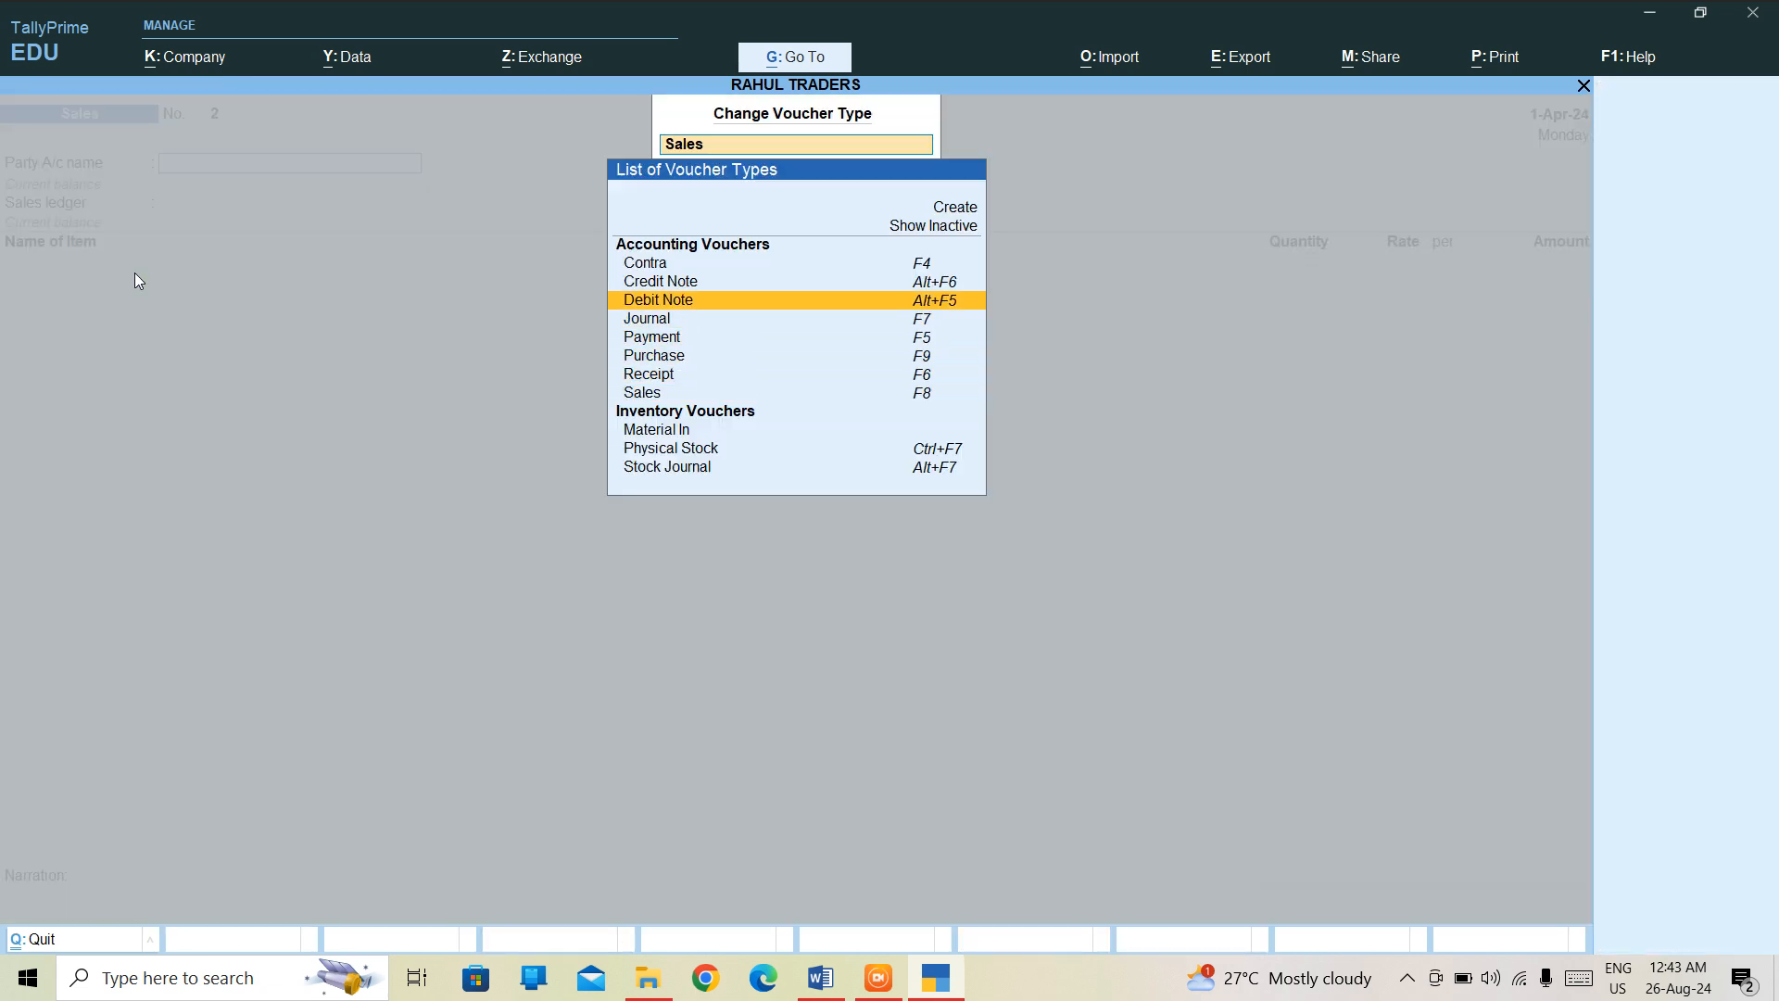
{"action": "key", "text": "Up"}
{"action": "key", "text": "Return"}
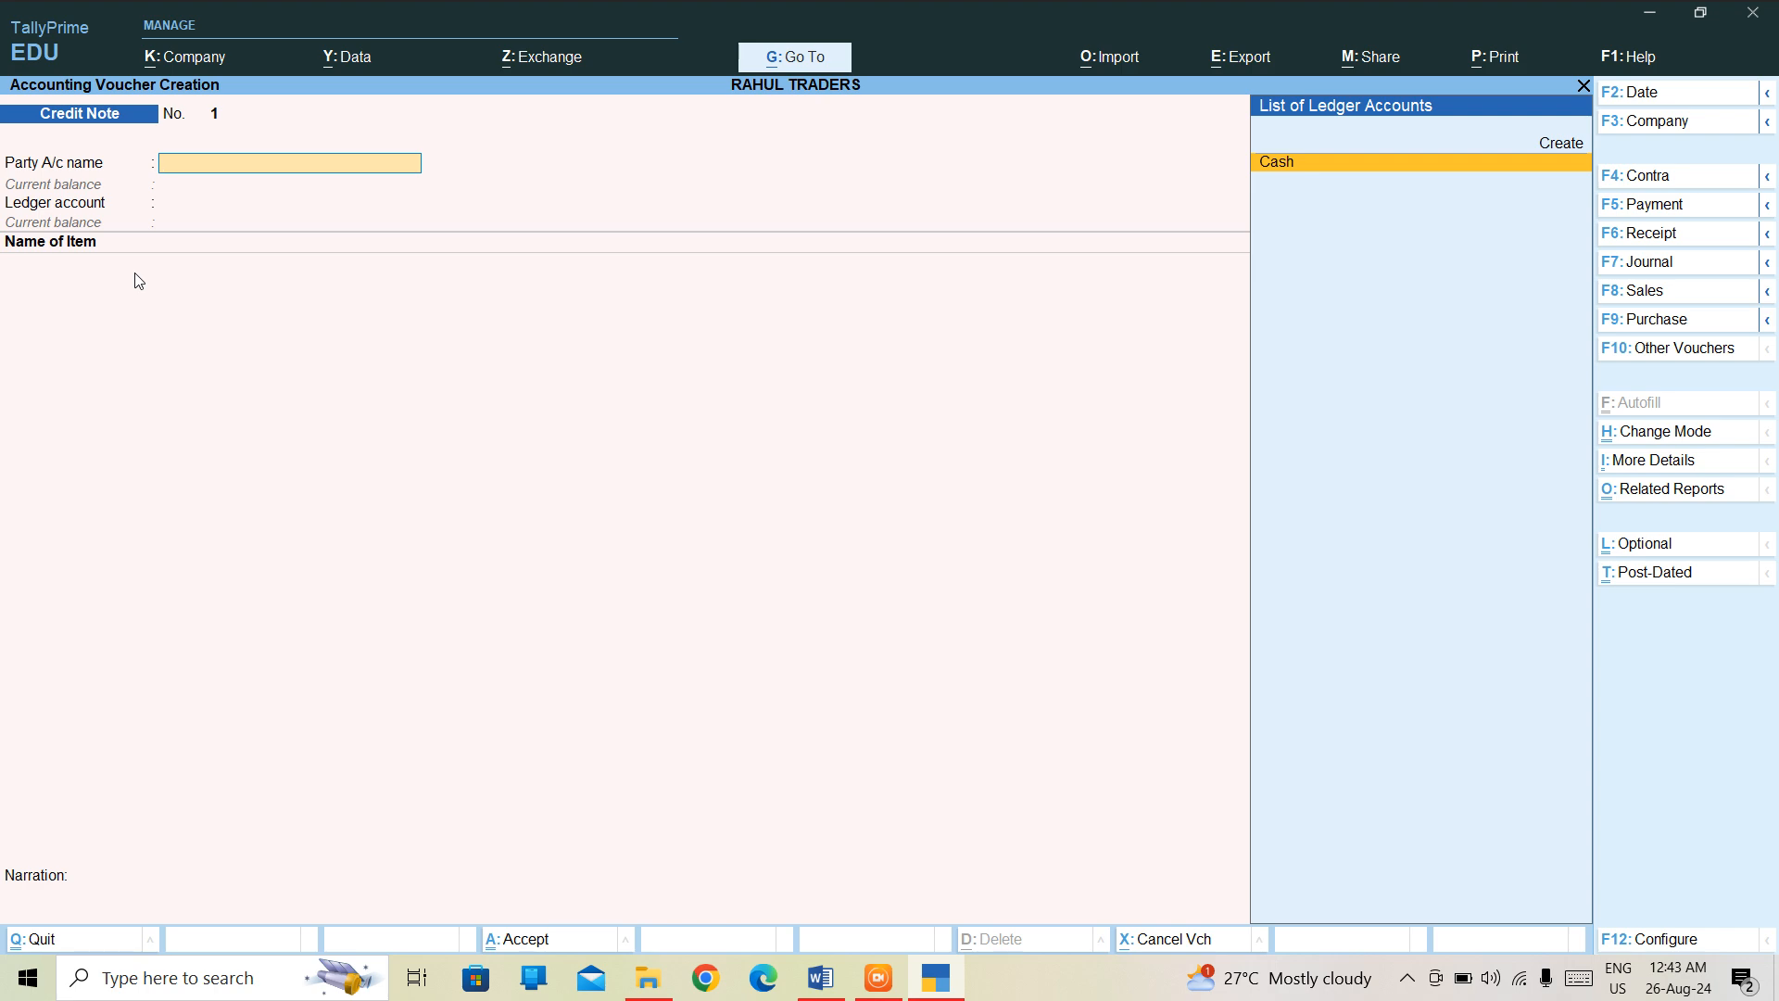
{"action": "key", "text": "Return"}
{"action": "key", "text": "Return"}
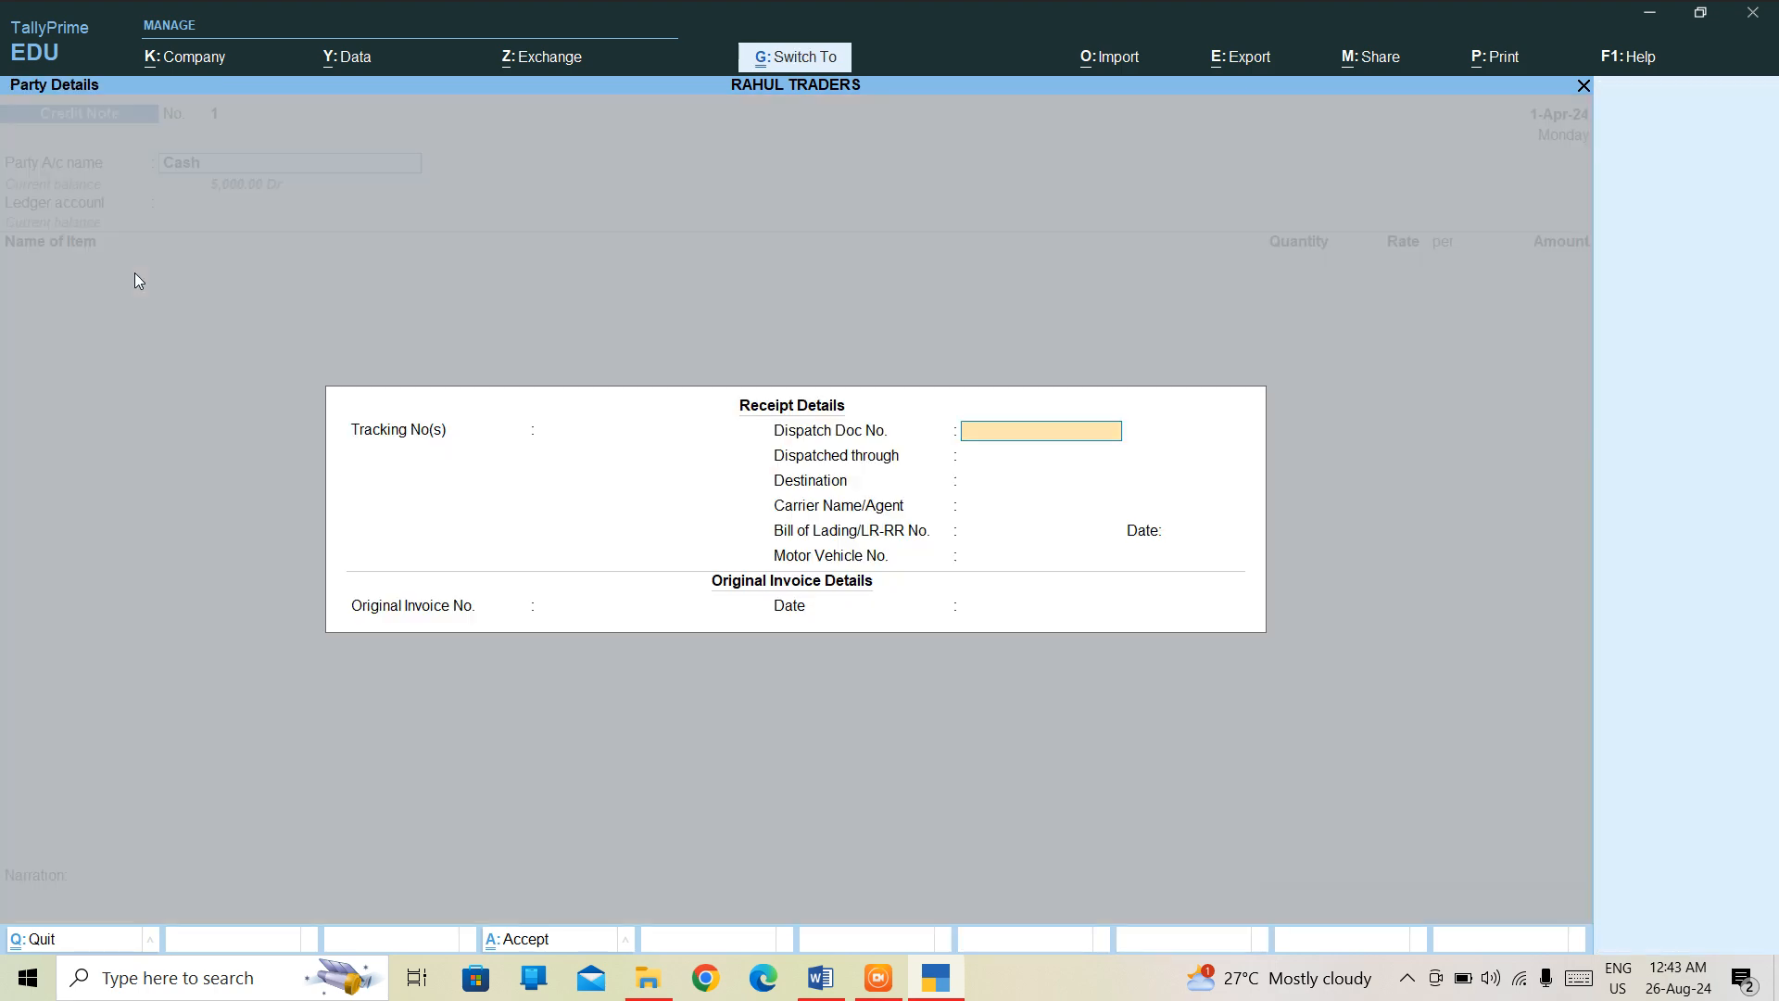
{"action": "key", "text": "ctrl+a"}
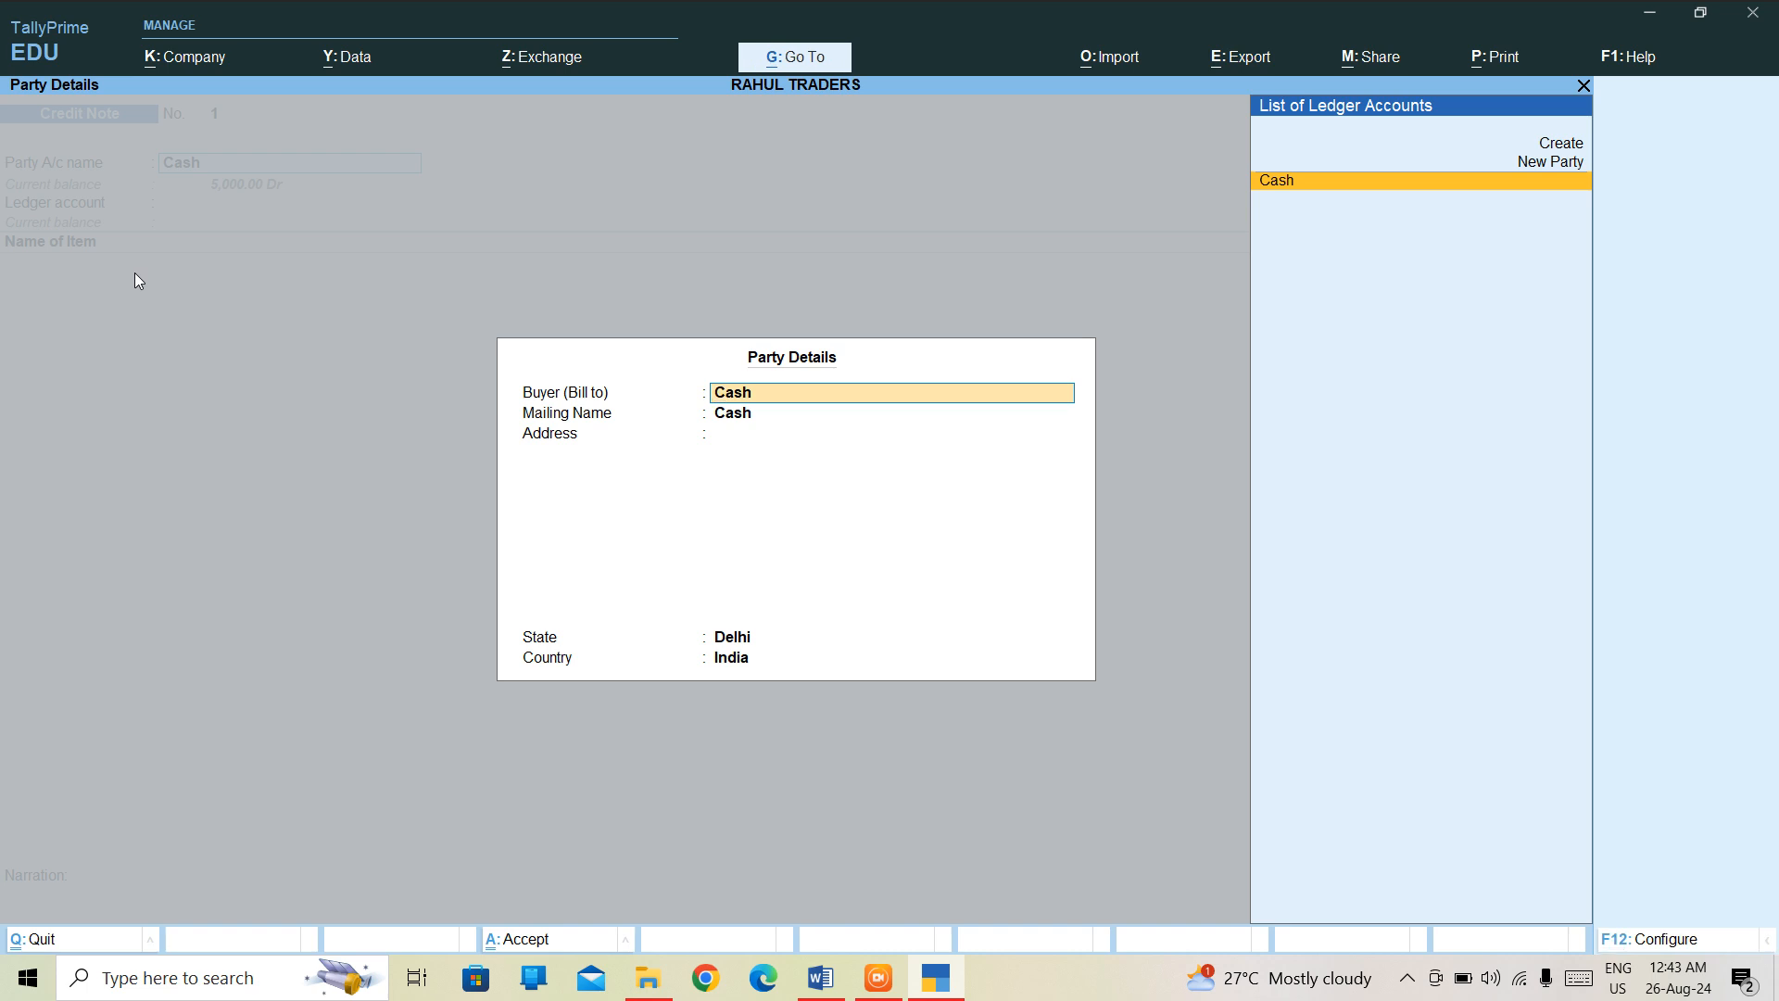
{"action": "key", "text": "BackSpace"}
{"action": "key", "text": "Escape"}
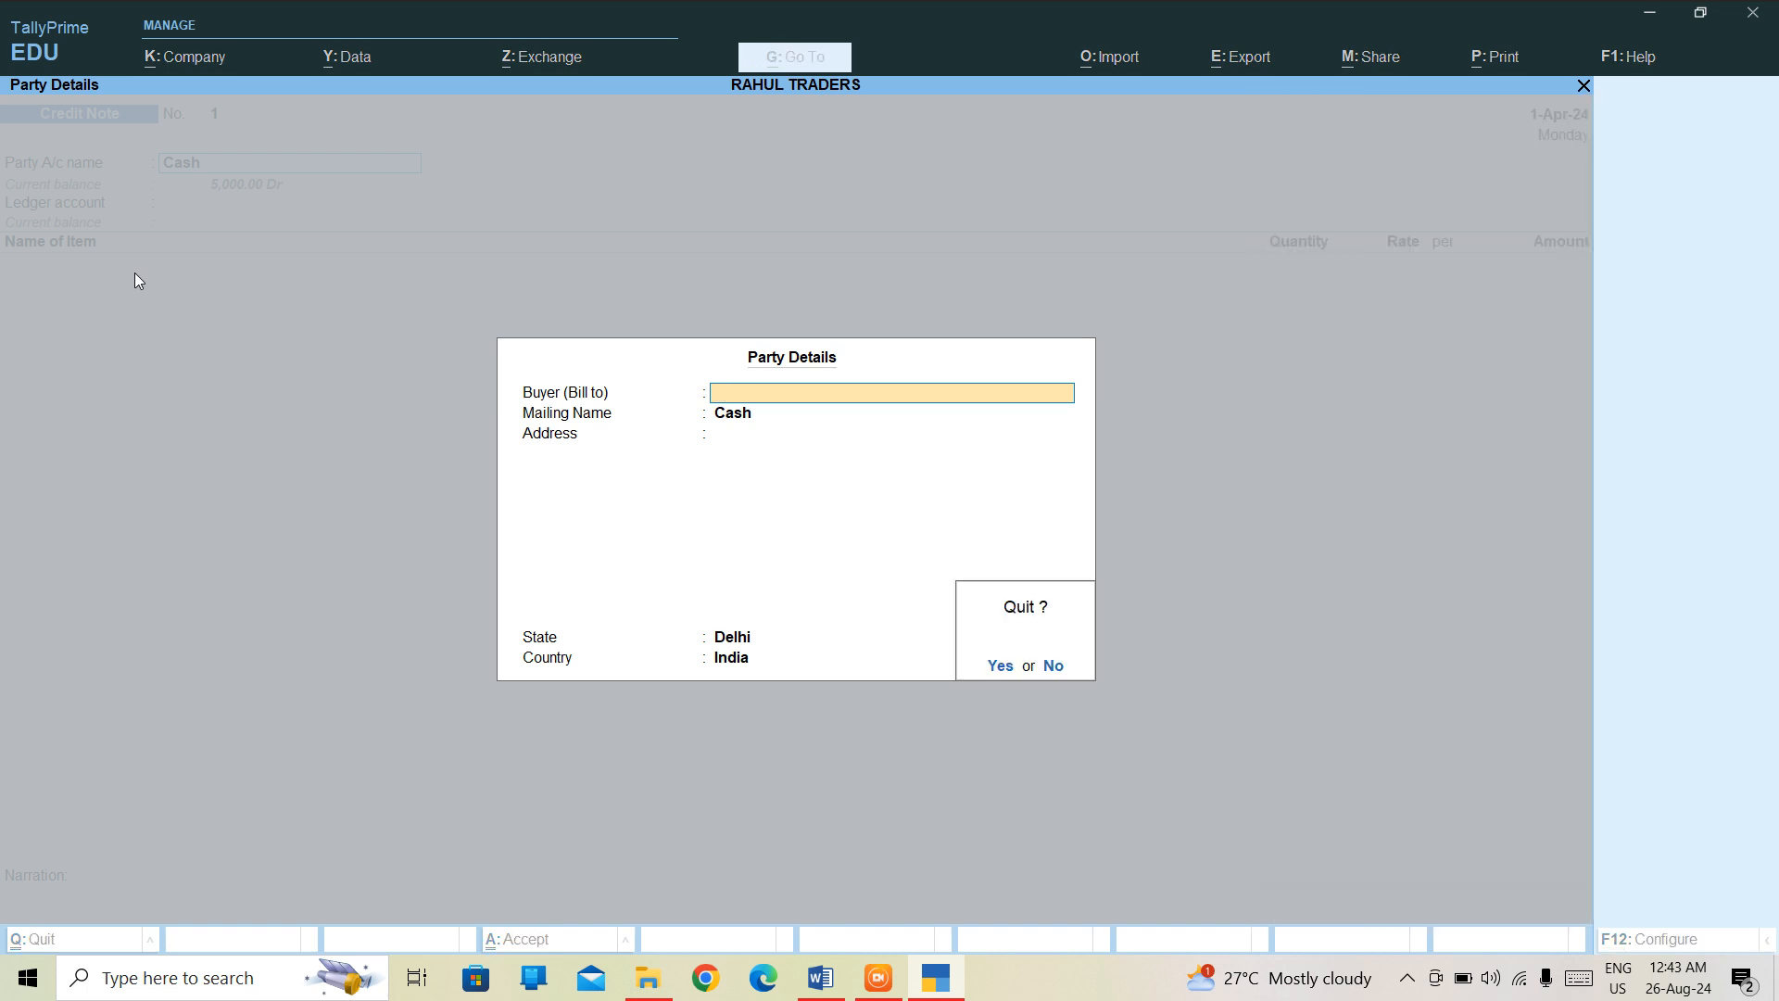
{"action": "key", "text": "y"}
Step: With Cash as the party account, set the original invoice number to 1 dated 1-Apr-24, leaving the receipt details blank
{"action": "key", "text": "Return"}
{"action": "key", "text": "Return"}
{"action": "key", "text": "Return"}
{"action": "key", "text": "Return"}
{"action": "key", "text": "Return"}
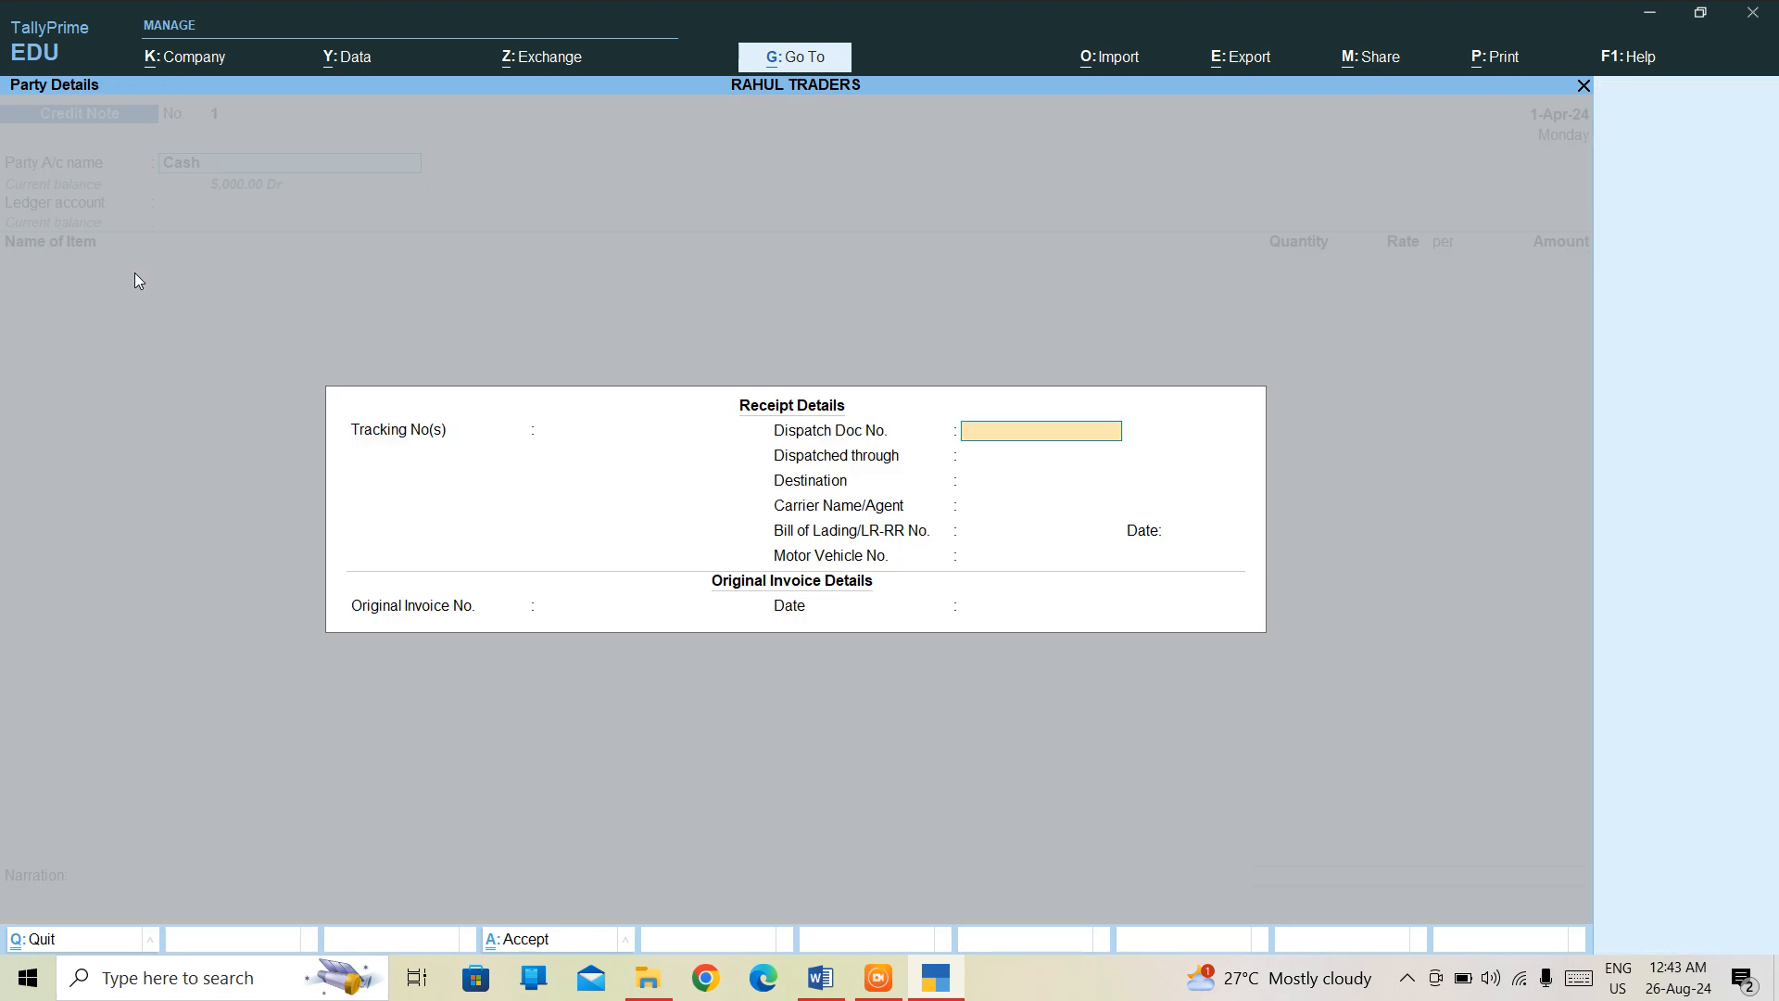
{"action": "key", "text": "Return"}
{"action": "key", "text": "Return"}
{"action": "key", "text": "Return"}
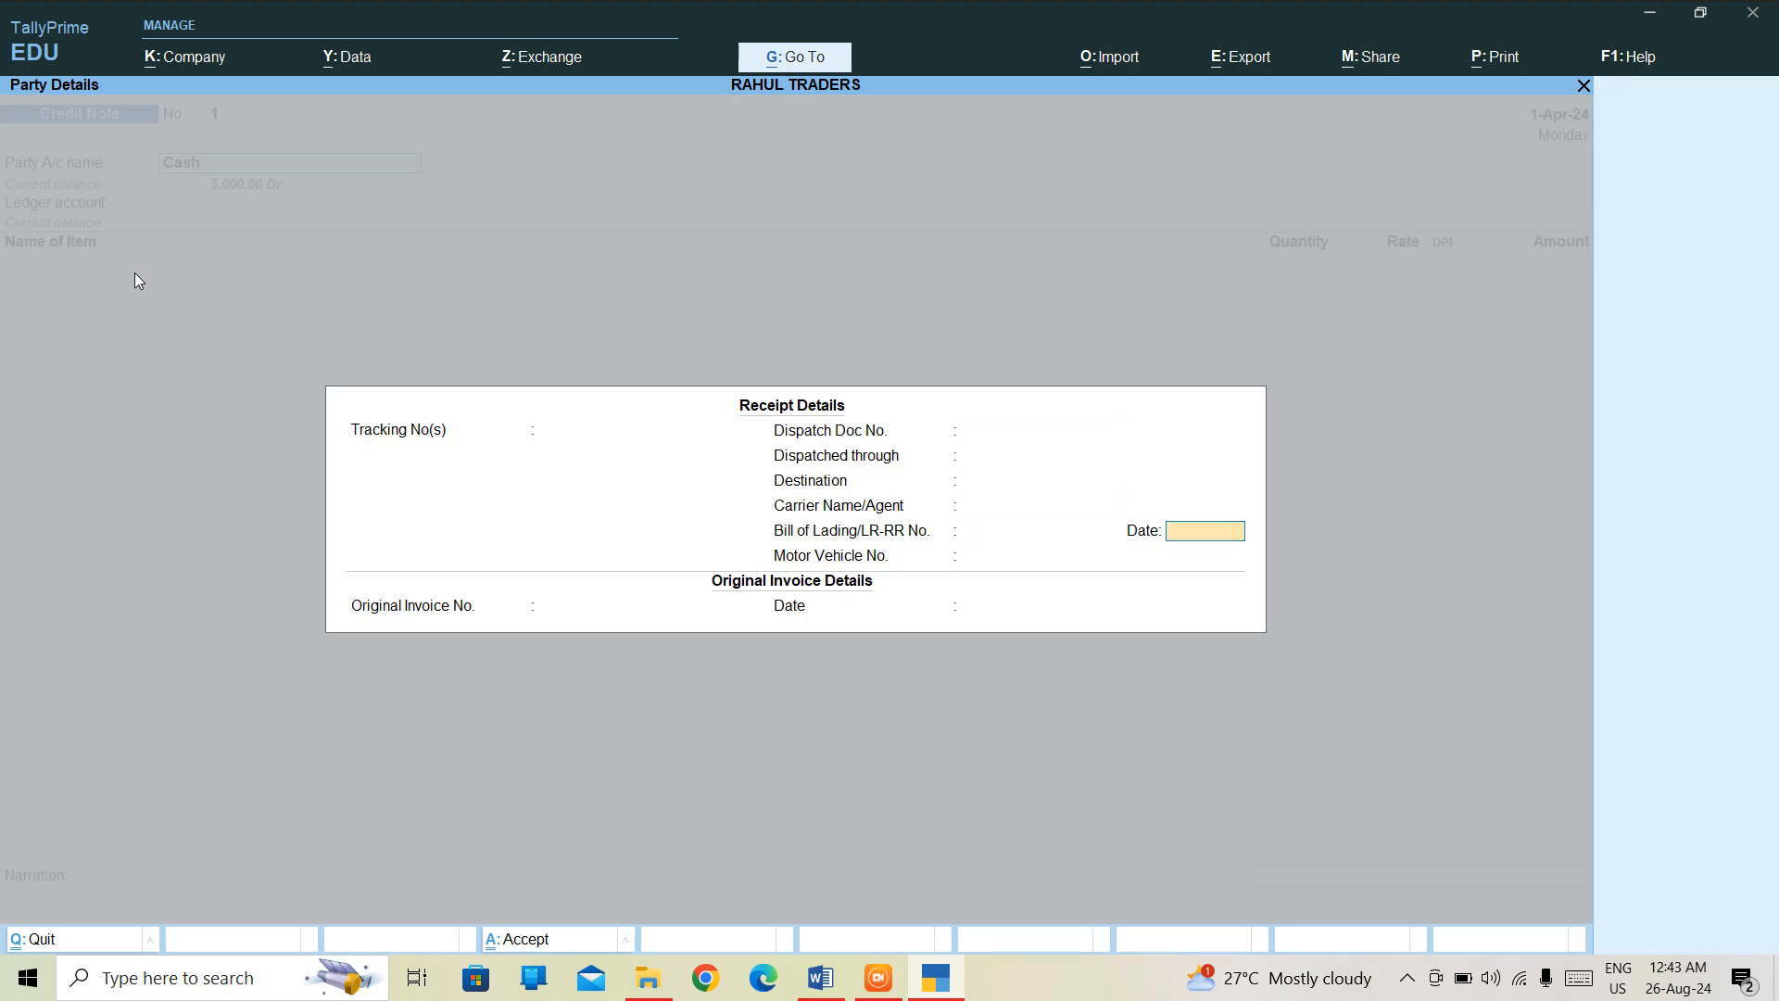
{"action": "key", "text": "Return"}
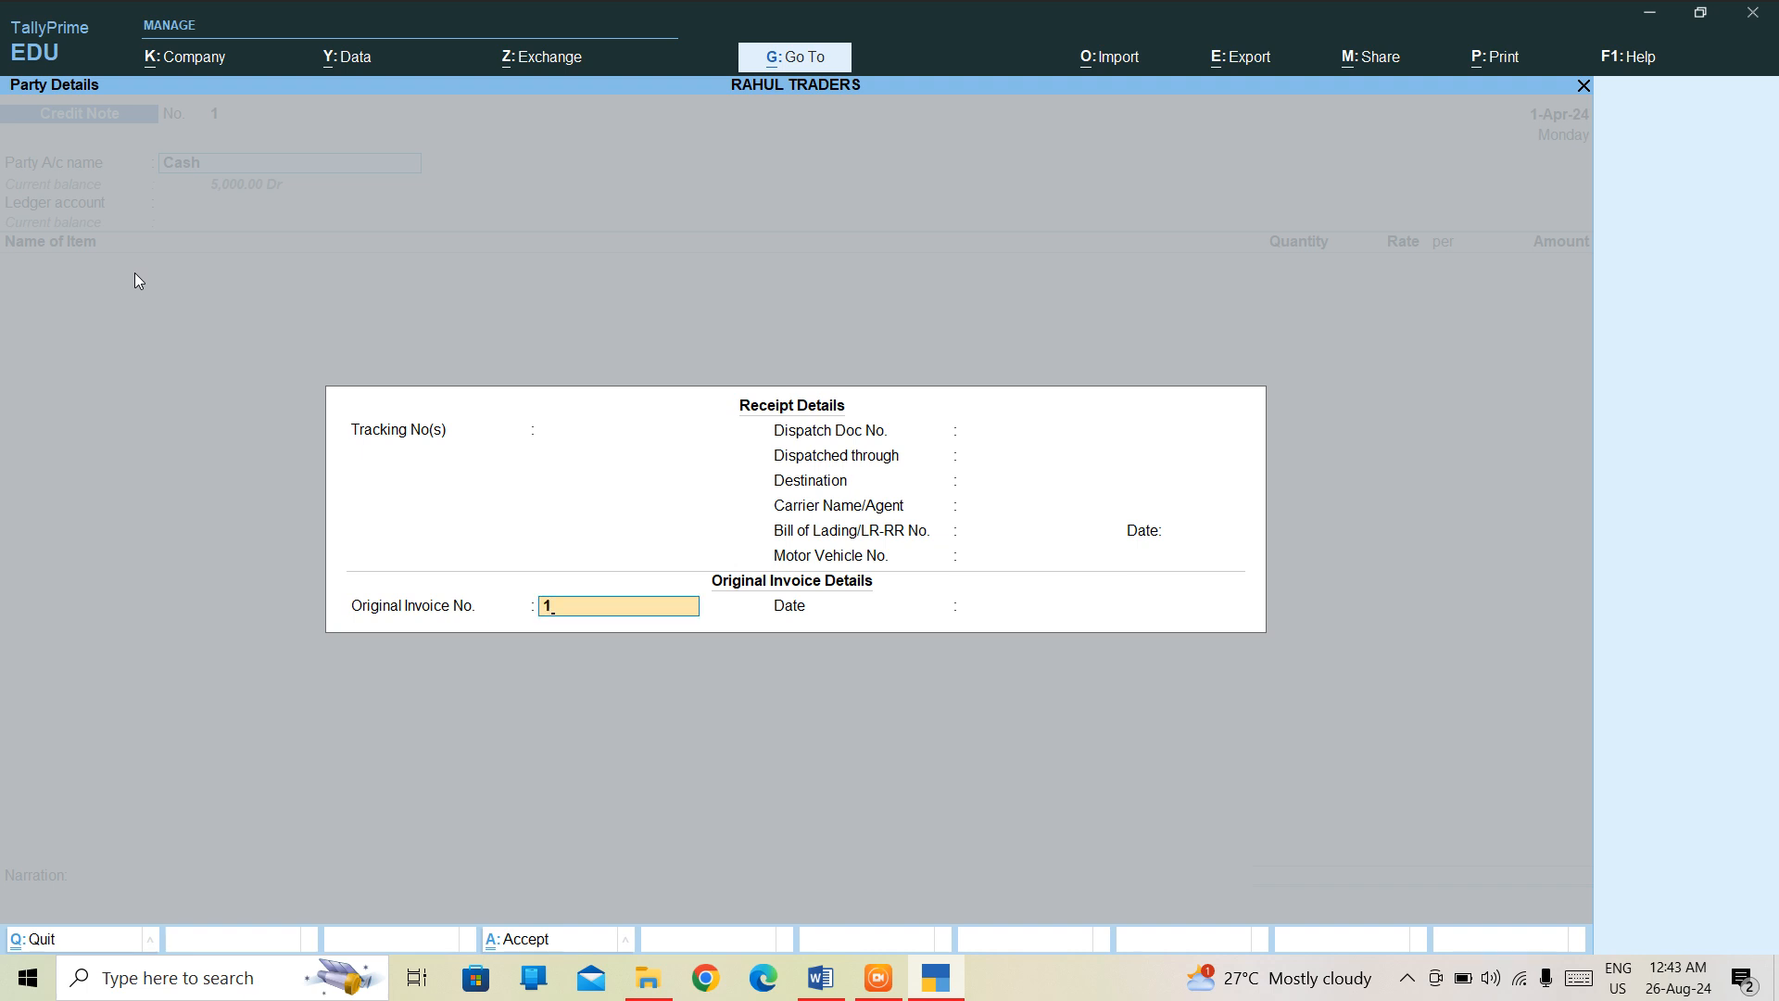
{"action": "key", "text": "Return"}
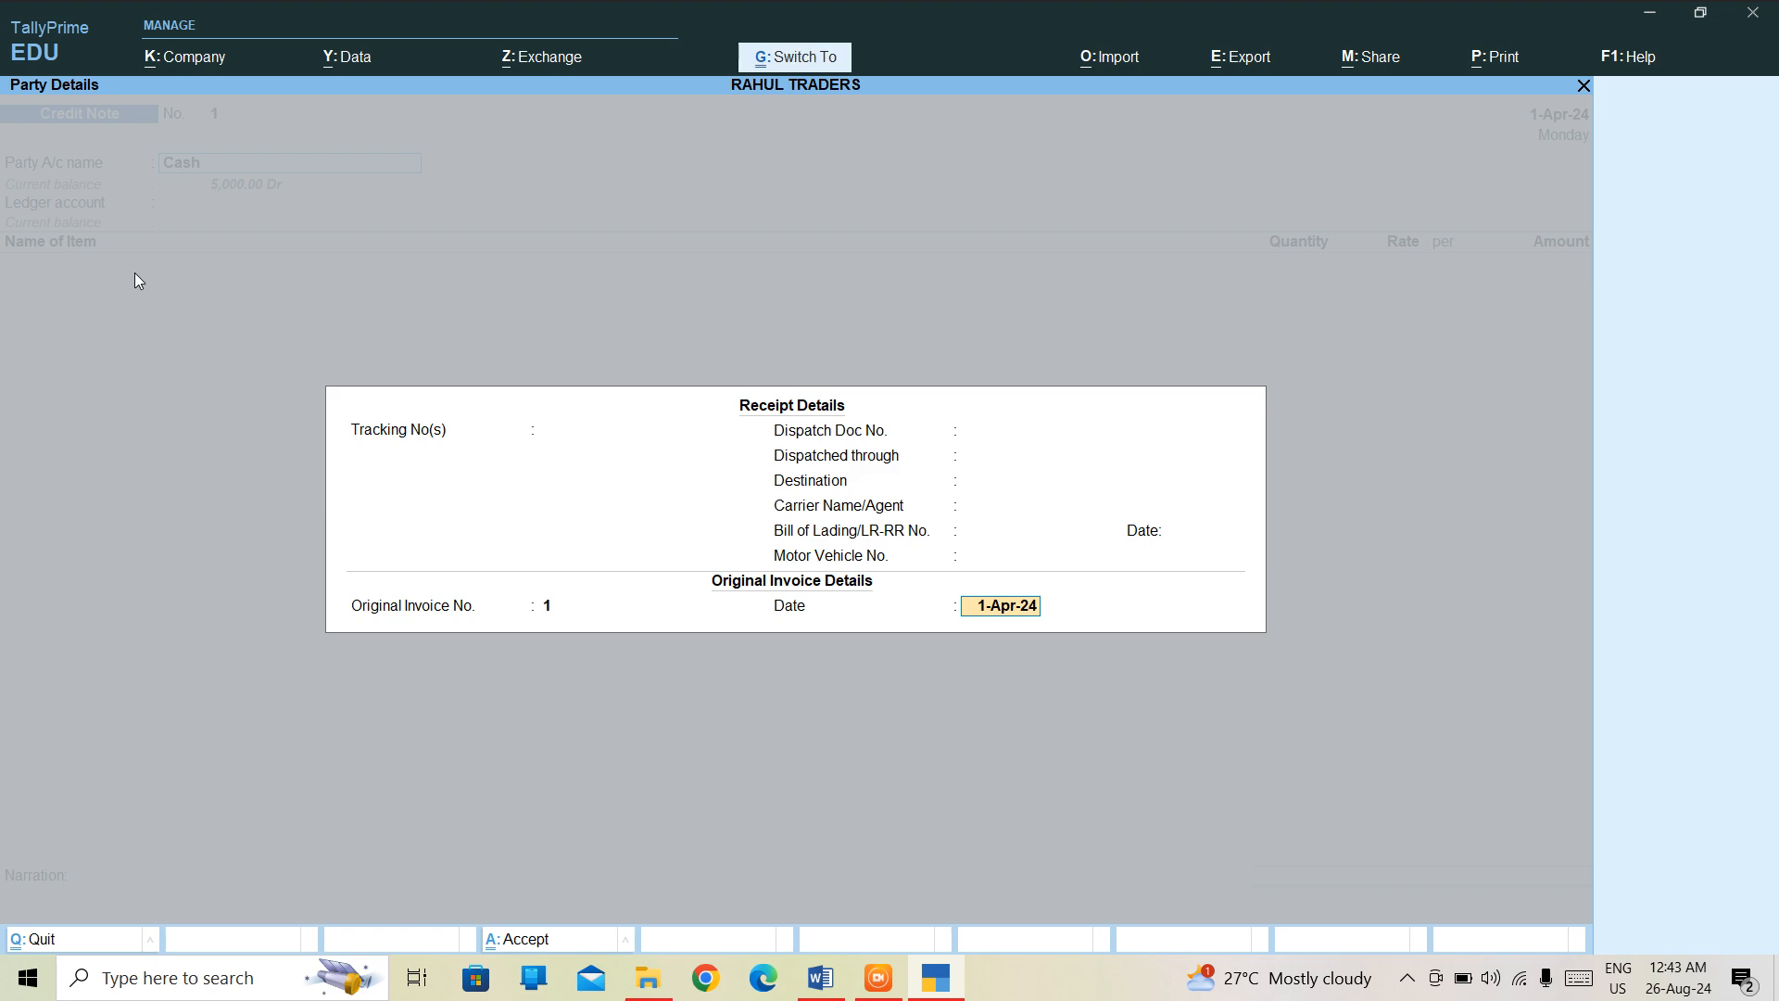
{"action": "key", "text": "Return"}
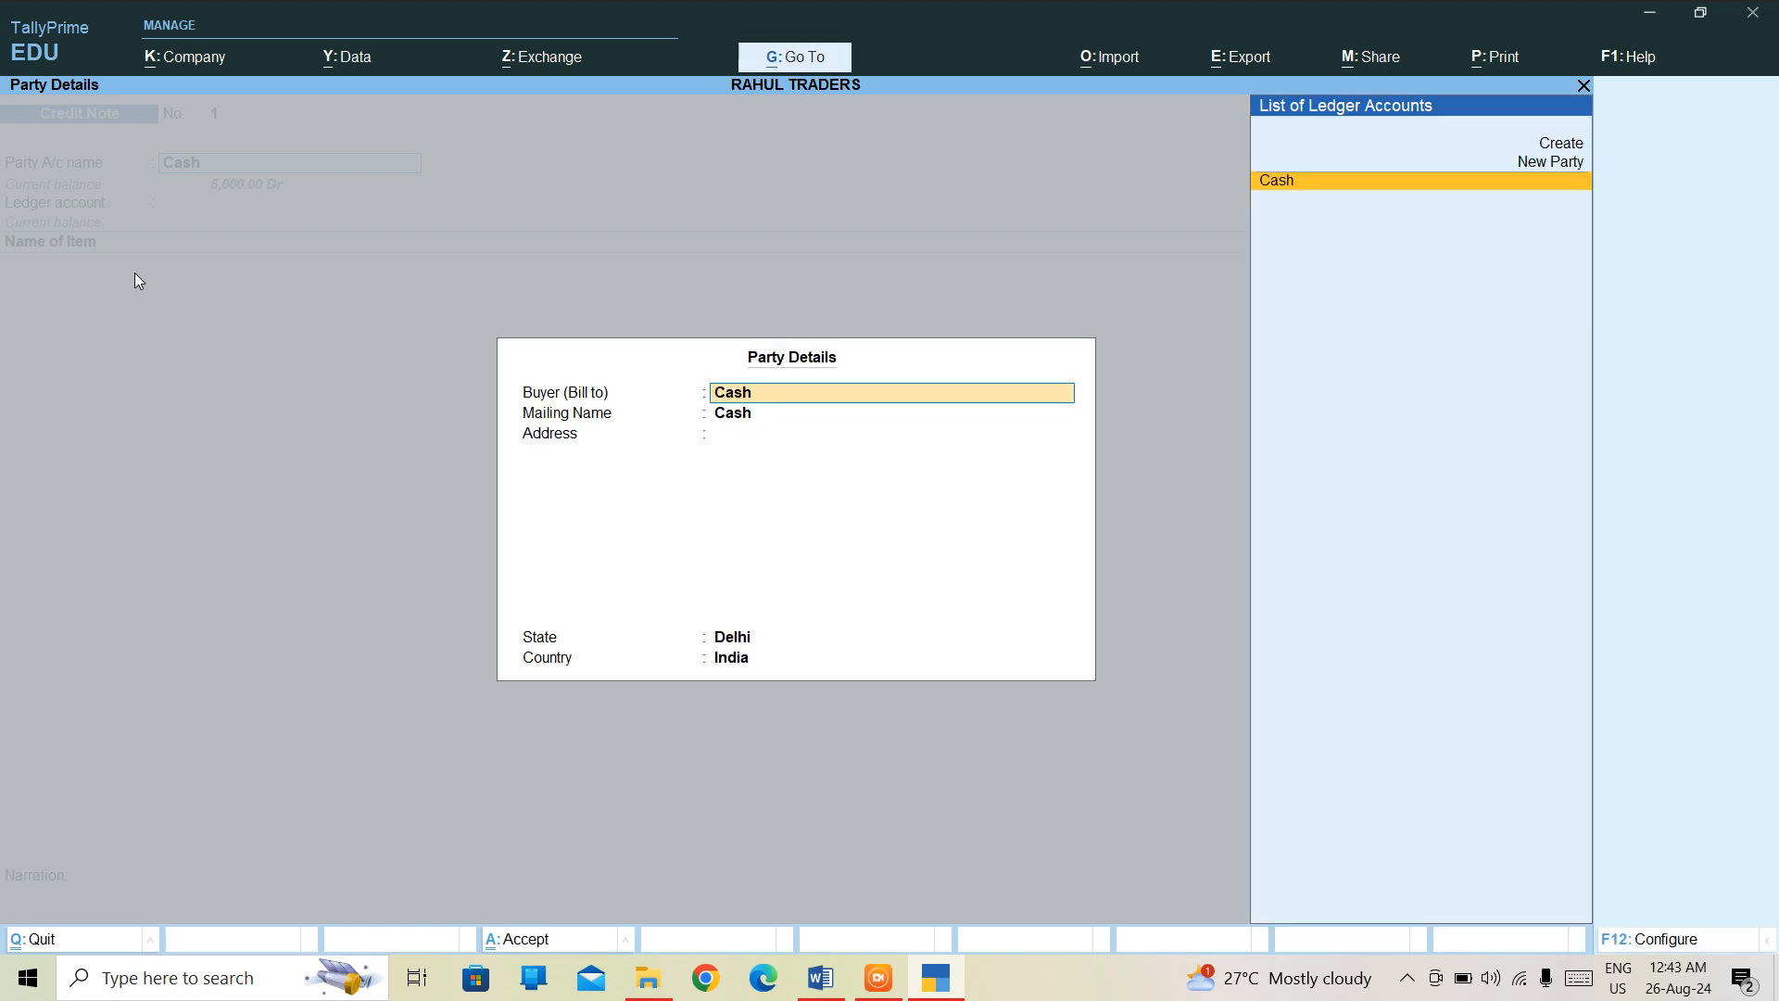
Step: Keep Cash as the buyer and set the party's mailing name to RAJ TRADERS
{"action": "key", "text": "Return"}
{"action": "type", "text": "RAJ"}
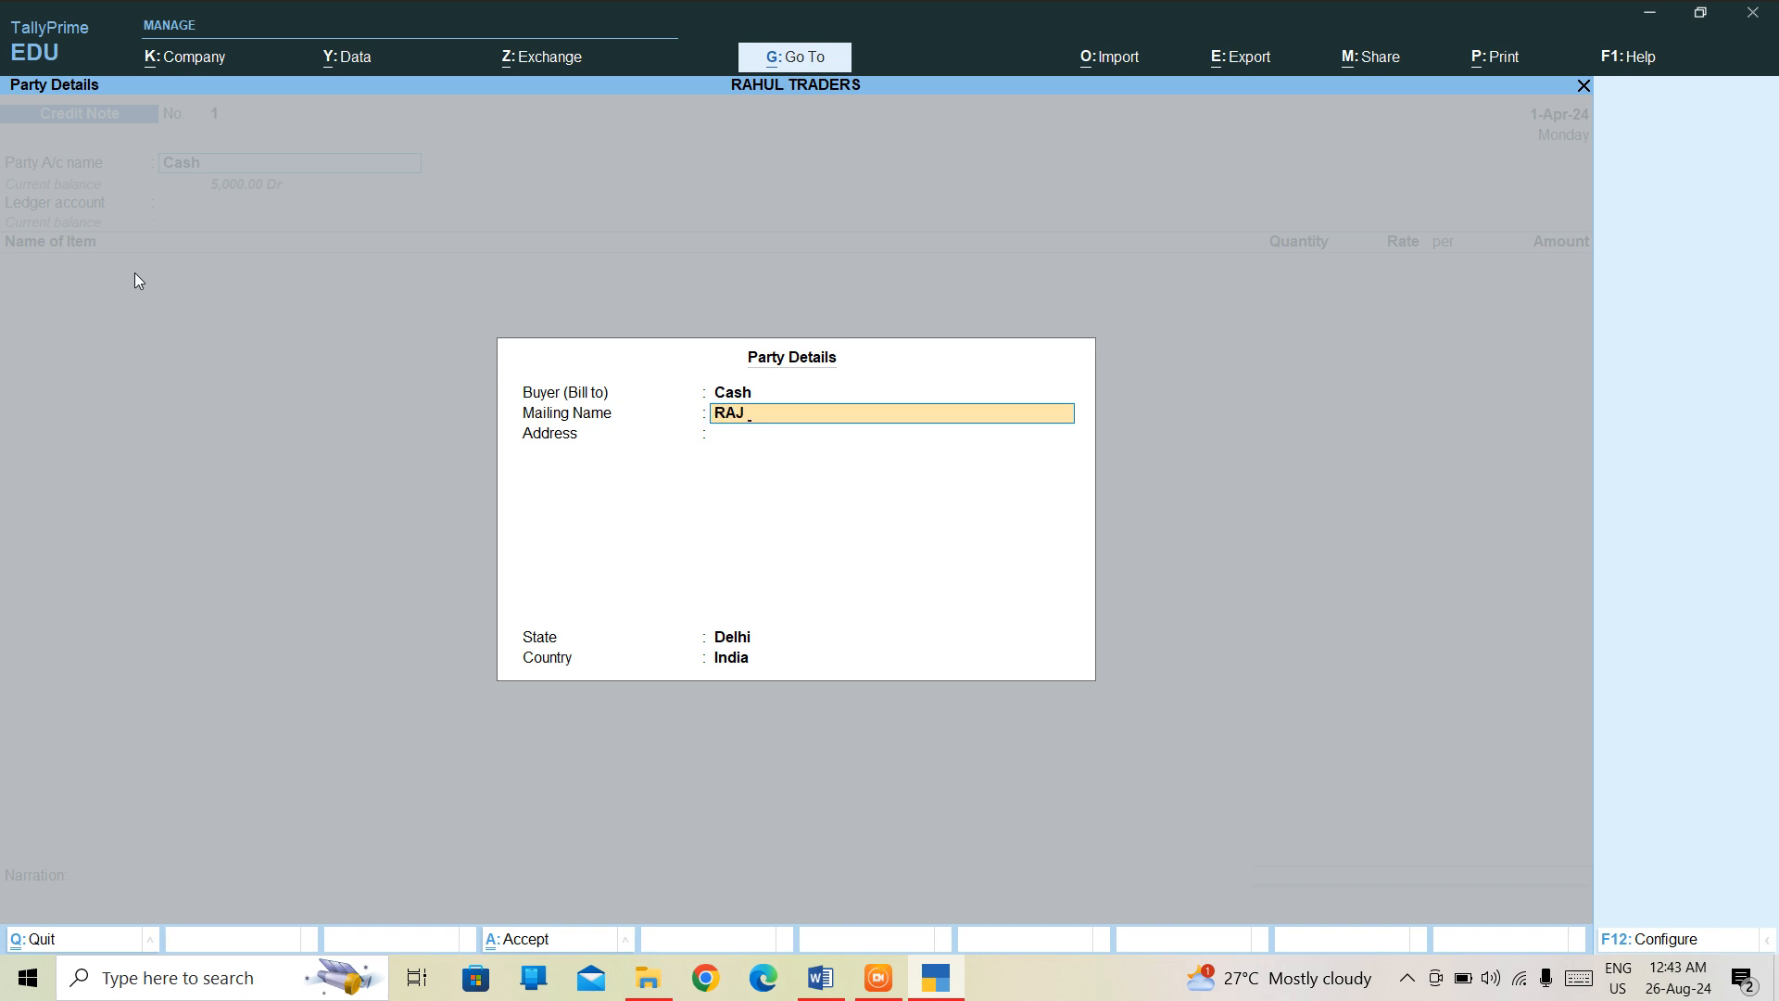
{"action": "type", "text": " TRADERS"}
{"action": "key", "text": "Return"}
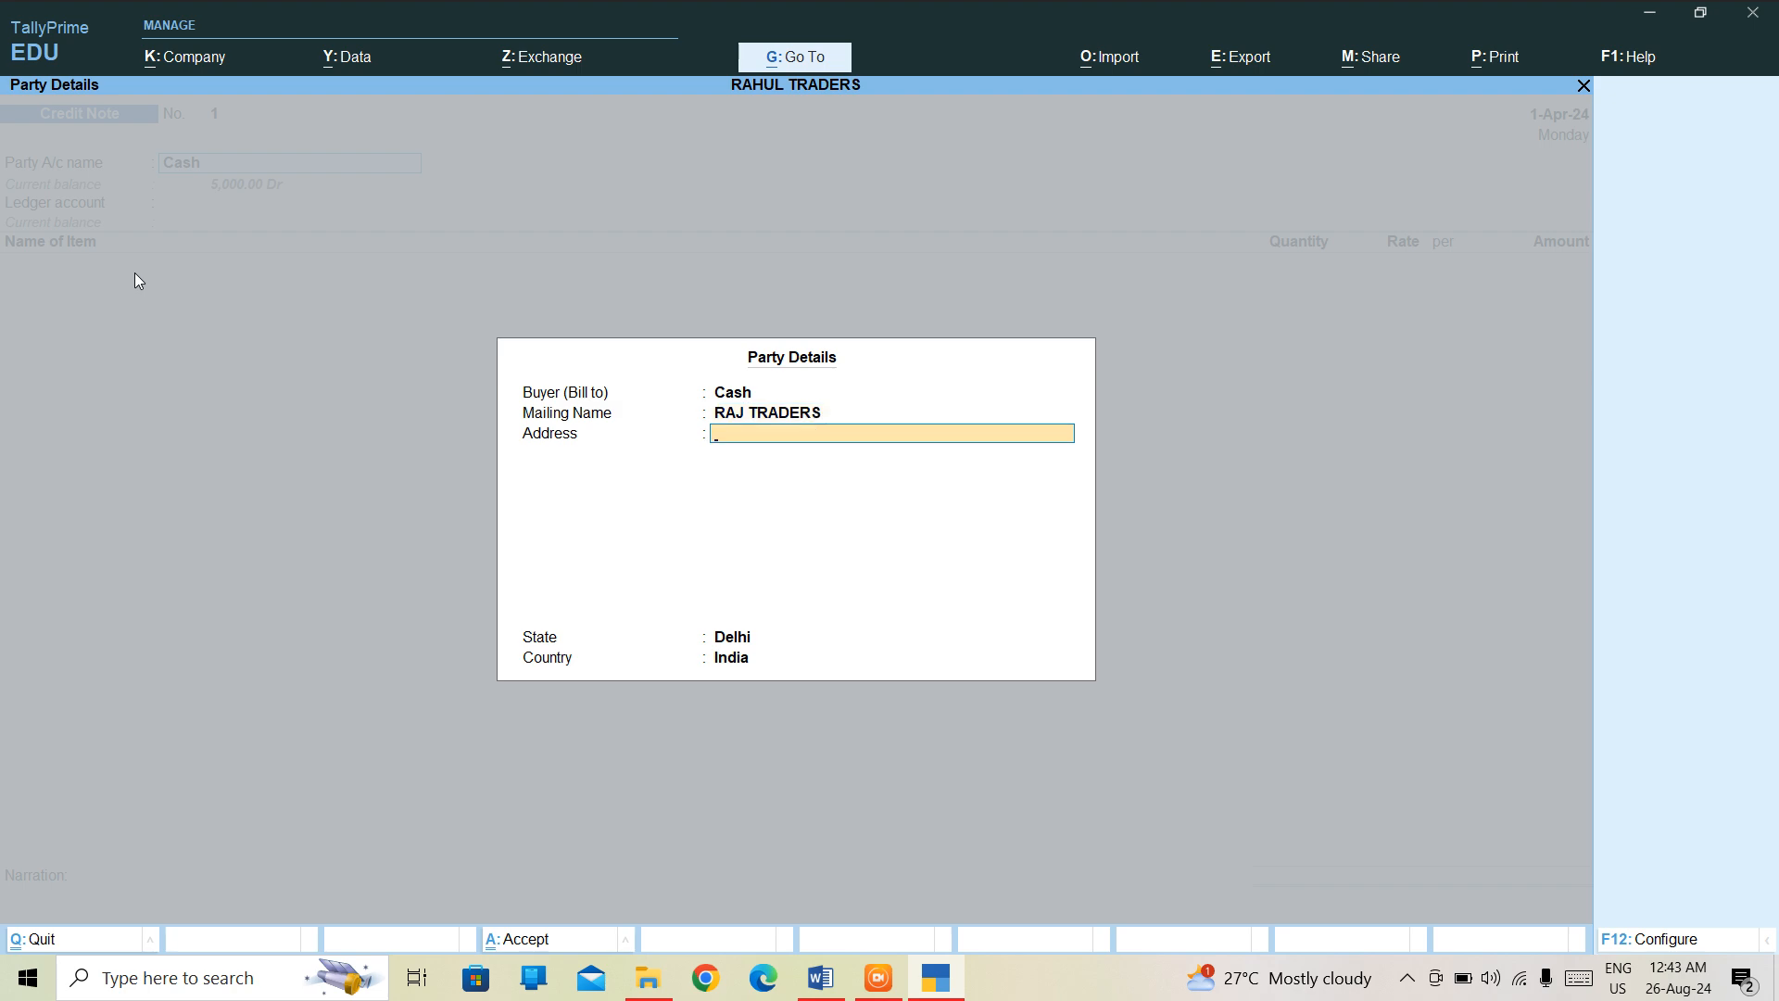
Step: Enter the party's postal address on two lines and accept the party details
{"action": "type", "text": "XYZ NN"}
{"action": "key", "text": "BackSpace"}
{"action": "type", "text": "AGAR"}
{"action": "key", "text": "Return"}
{"action": "type", "text": "DEL"}
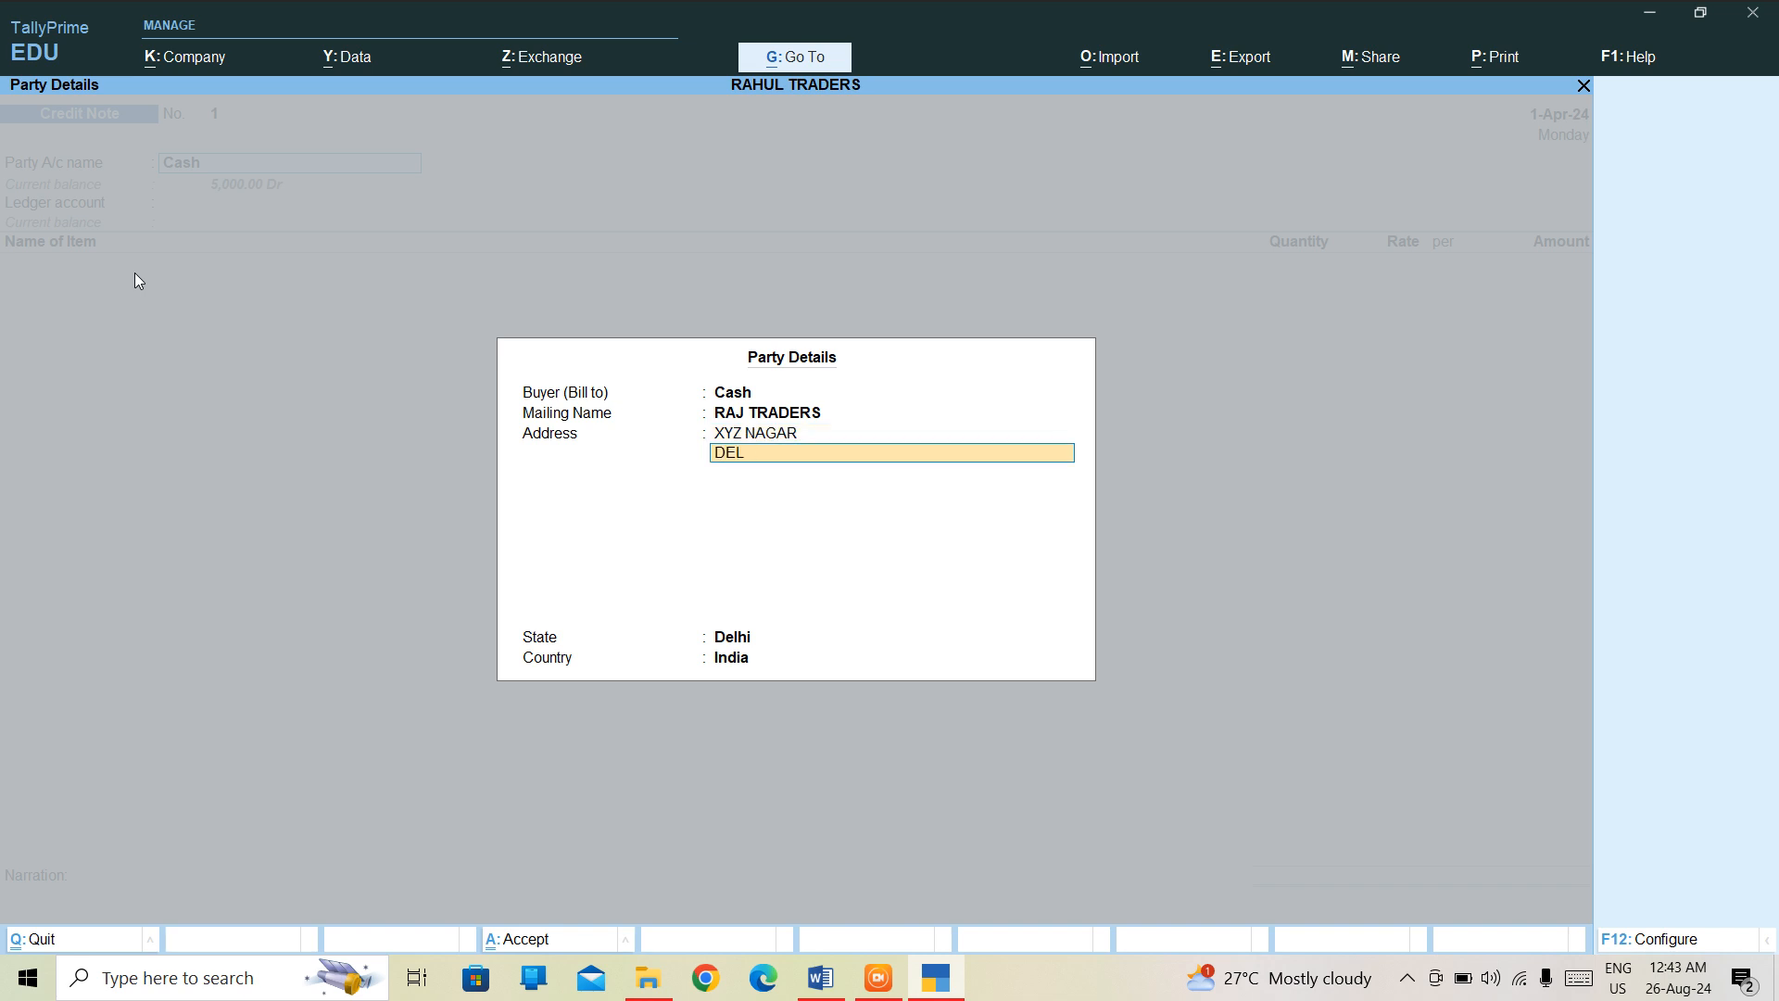
{"action": "type", "text": "HI"}
{"action": "key", "text": "ctrl+a"}
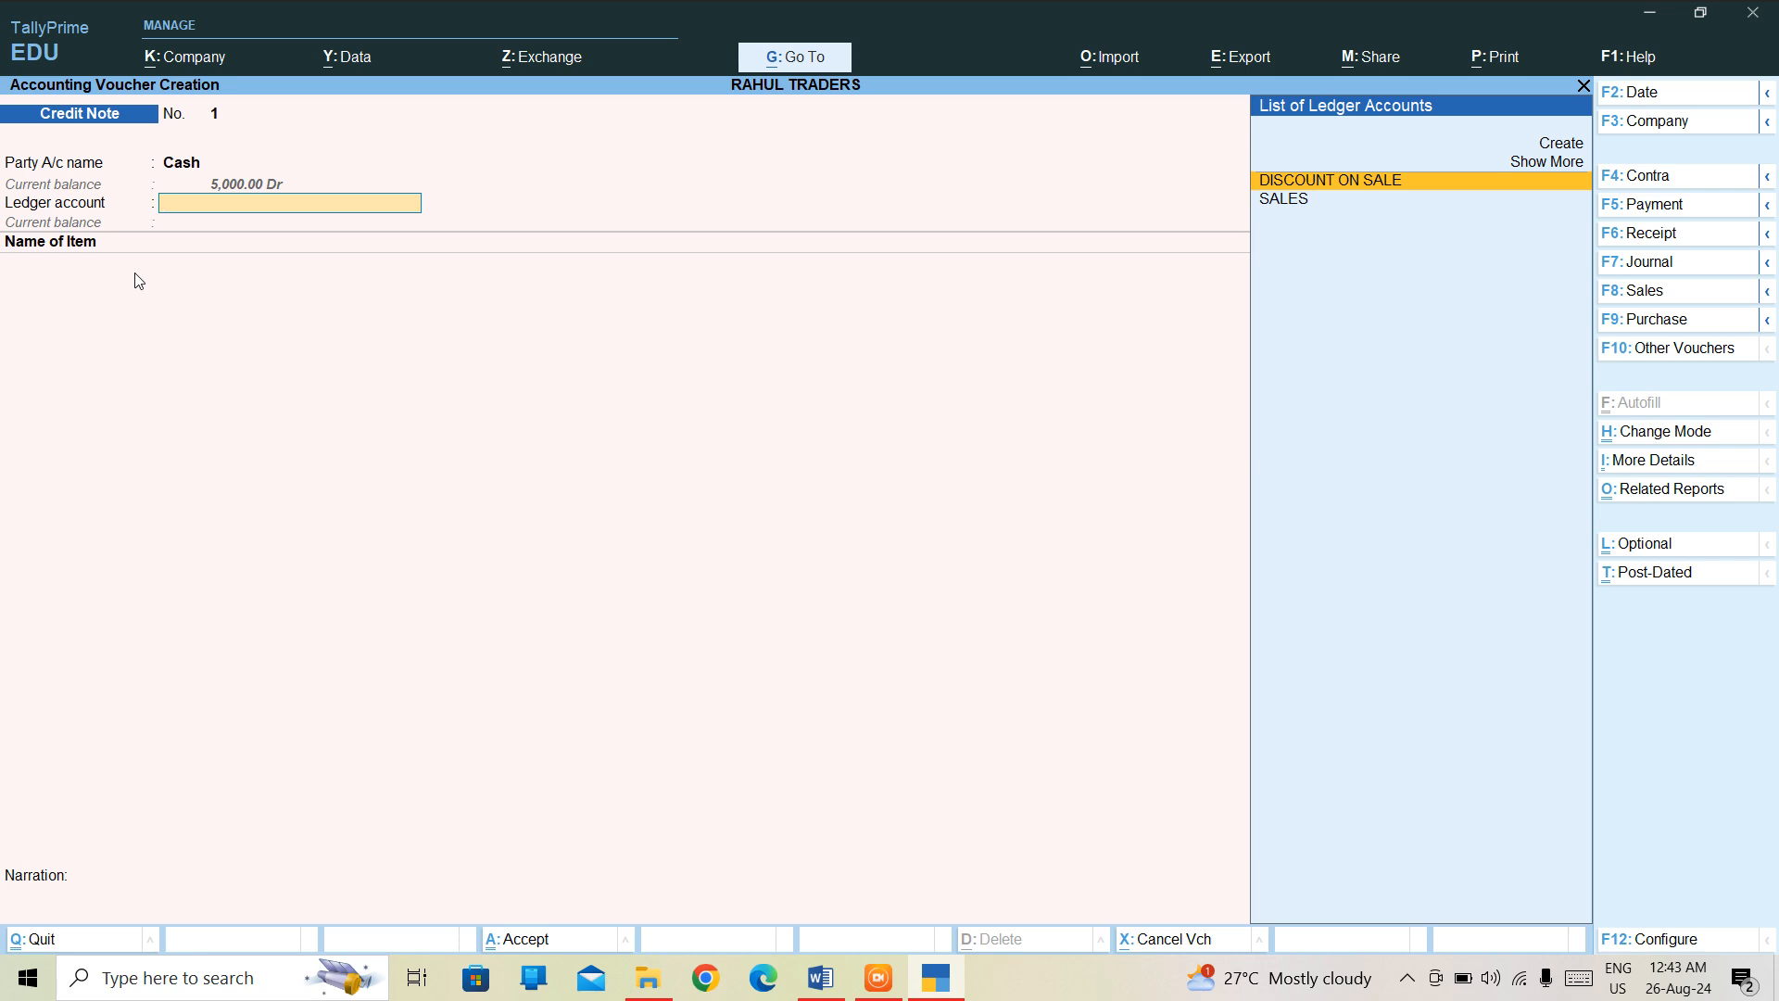
Step: Choose DISCOUNT ON SALE as the credit note's ledger account and add PENS as the item
{"action": "key", "text": "Return"}
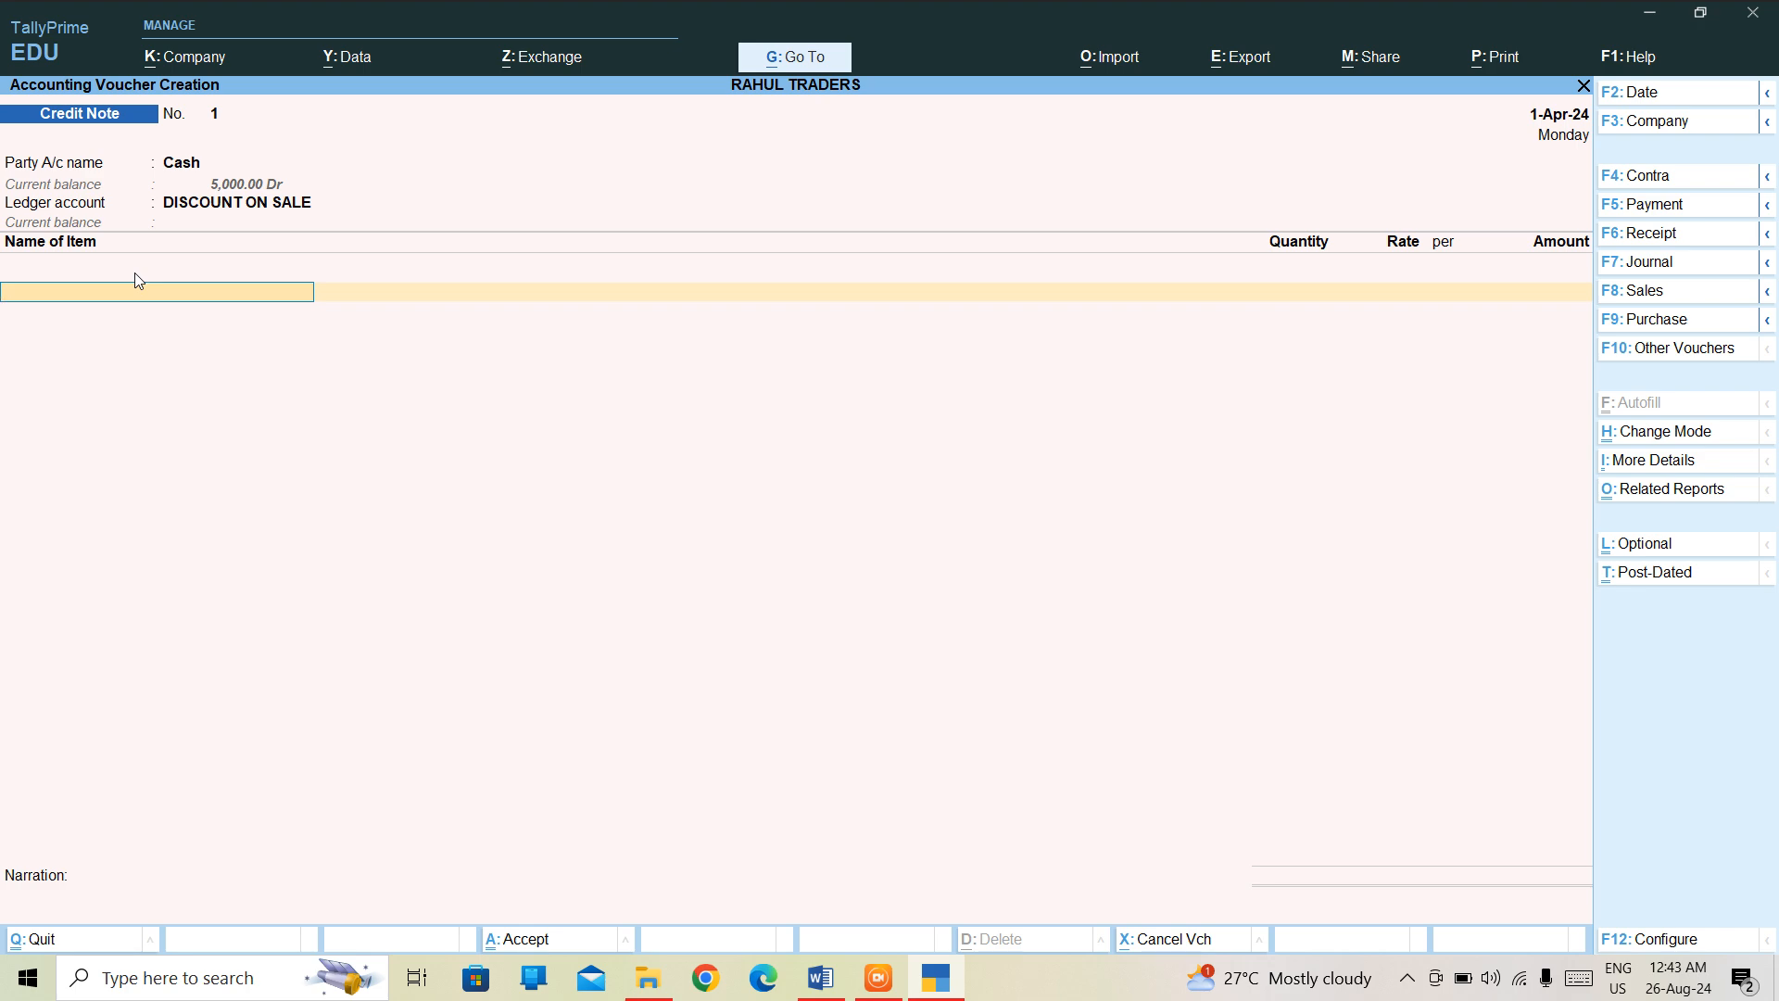
{"action": "type", "text": "P"}
{"action": "key", "text": "Return"}
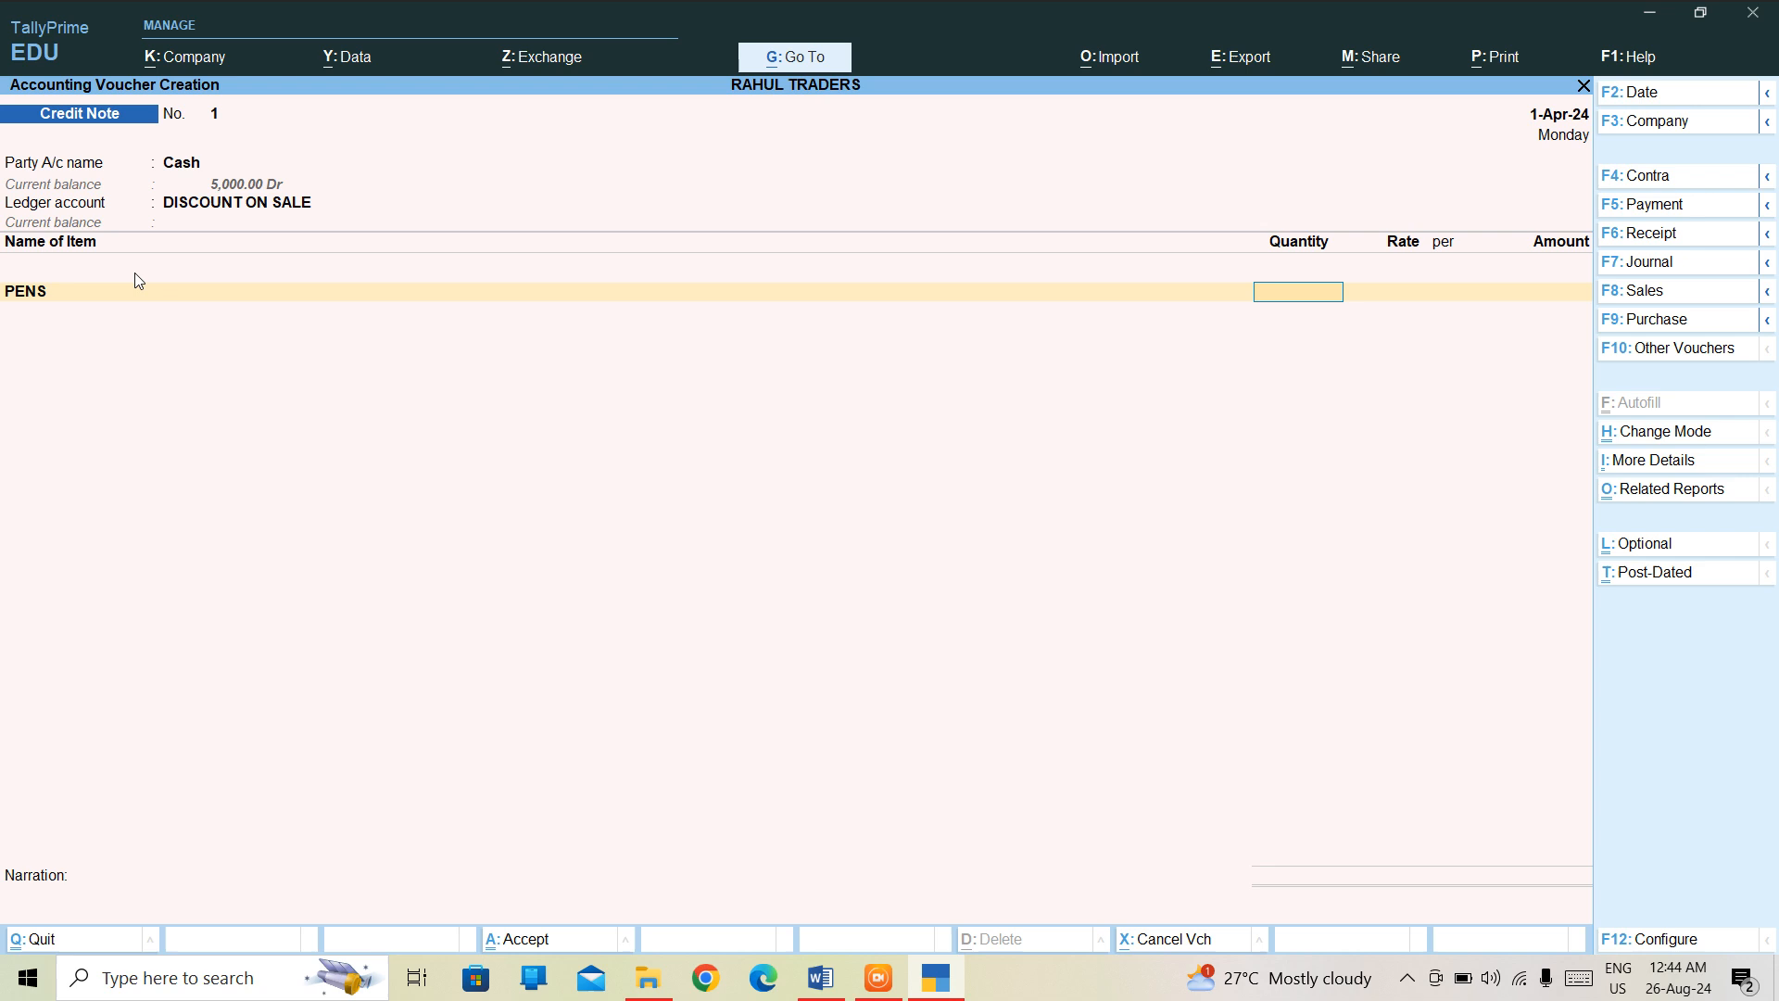
{"action": "type", "text": "50"}
{"action": "key", "text": "BackSpace"}
{"action": "key", "text": "BackSpace"}
{"action": "key", "text": "BackSpace"}
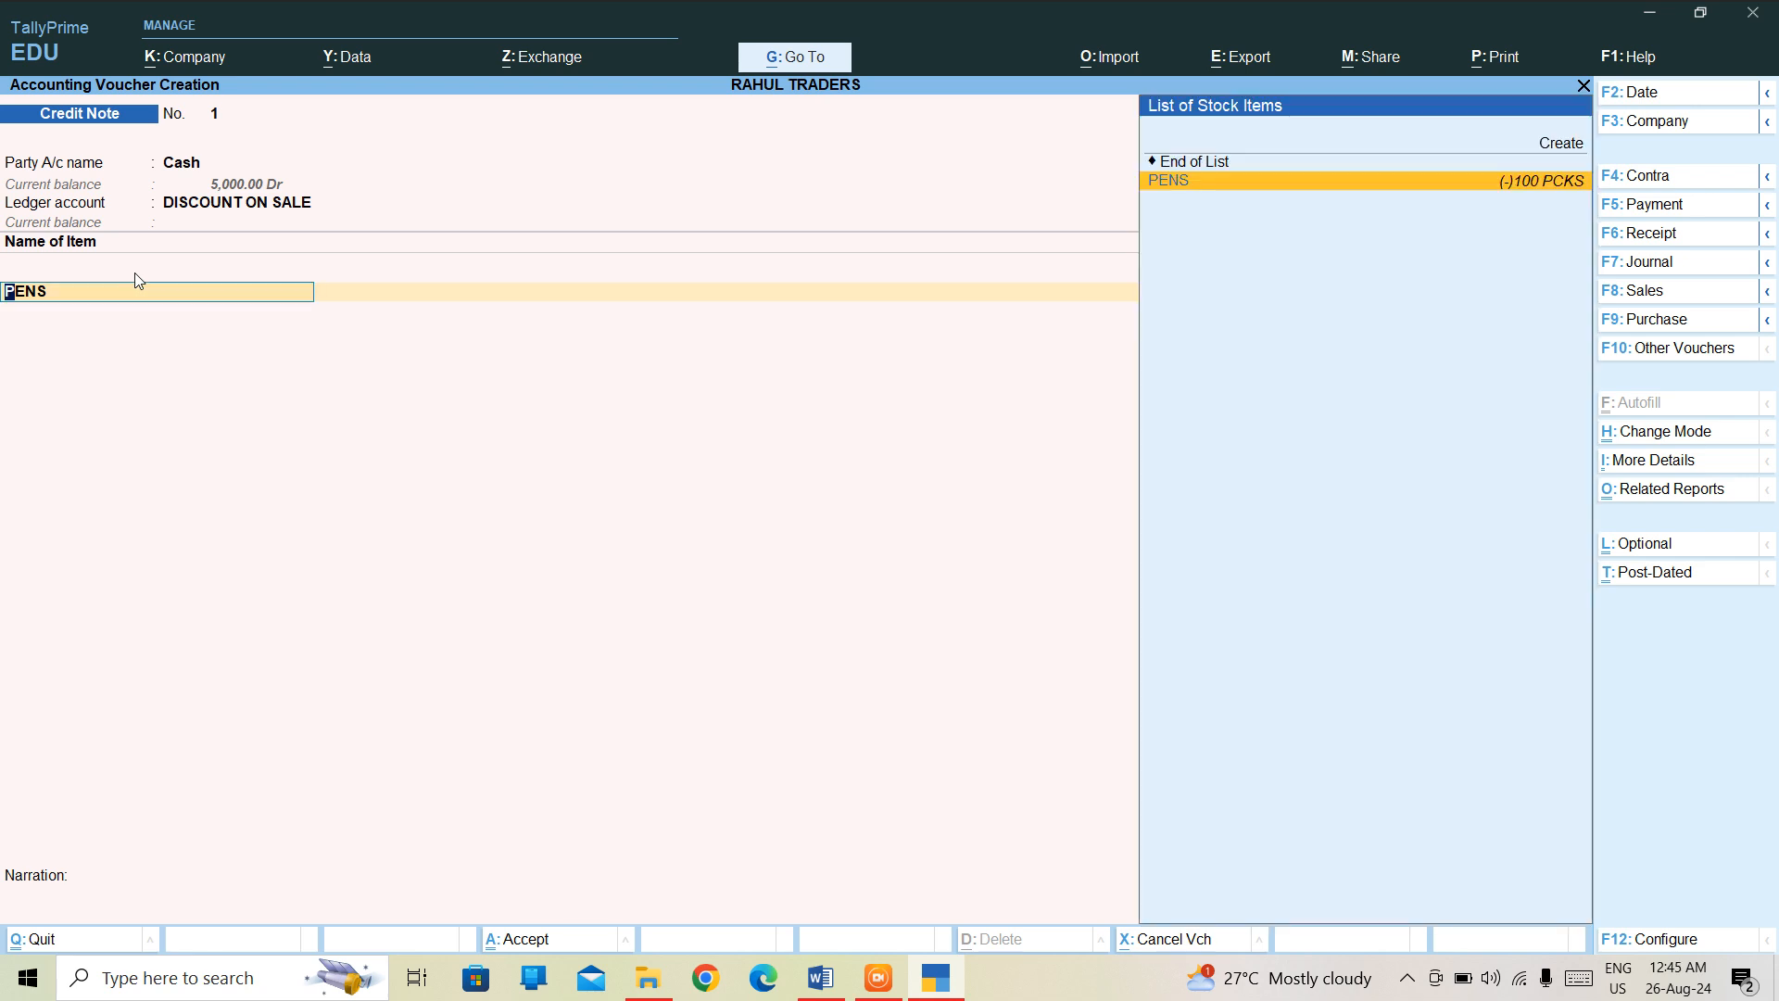
{"action": "key", "text": "Return"}
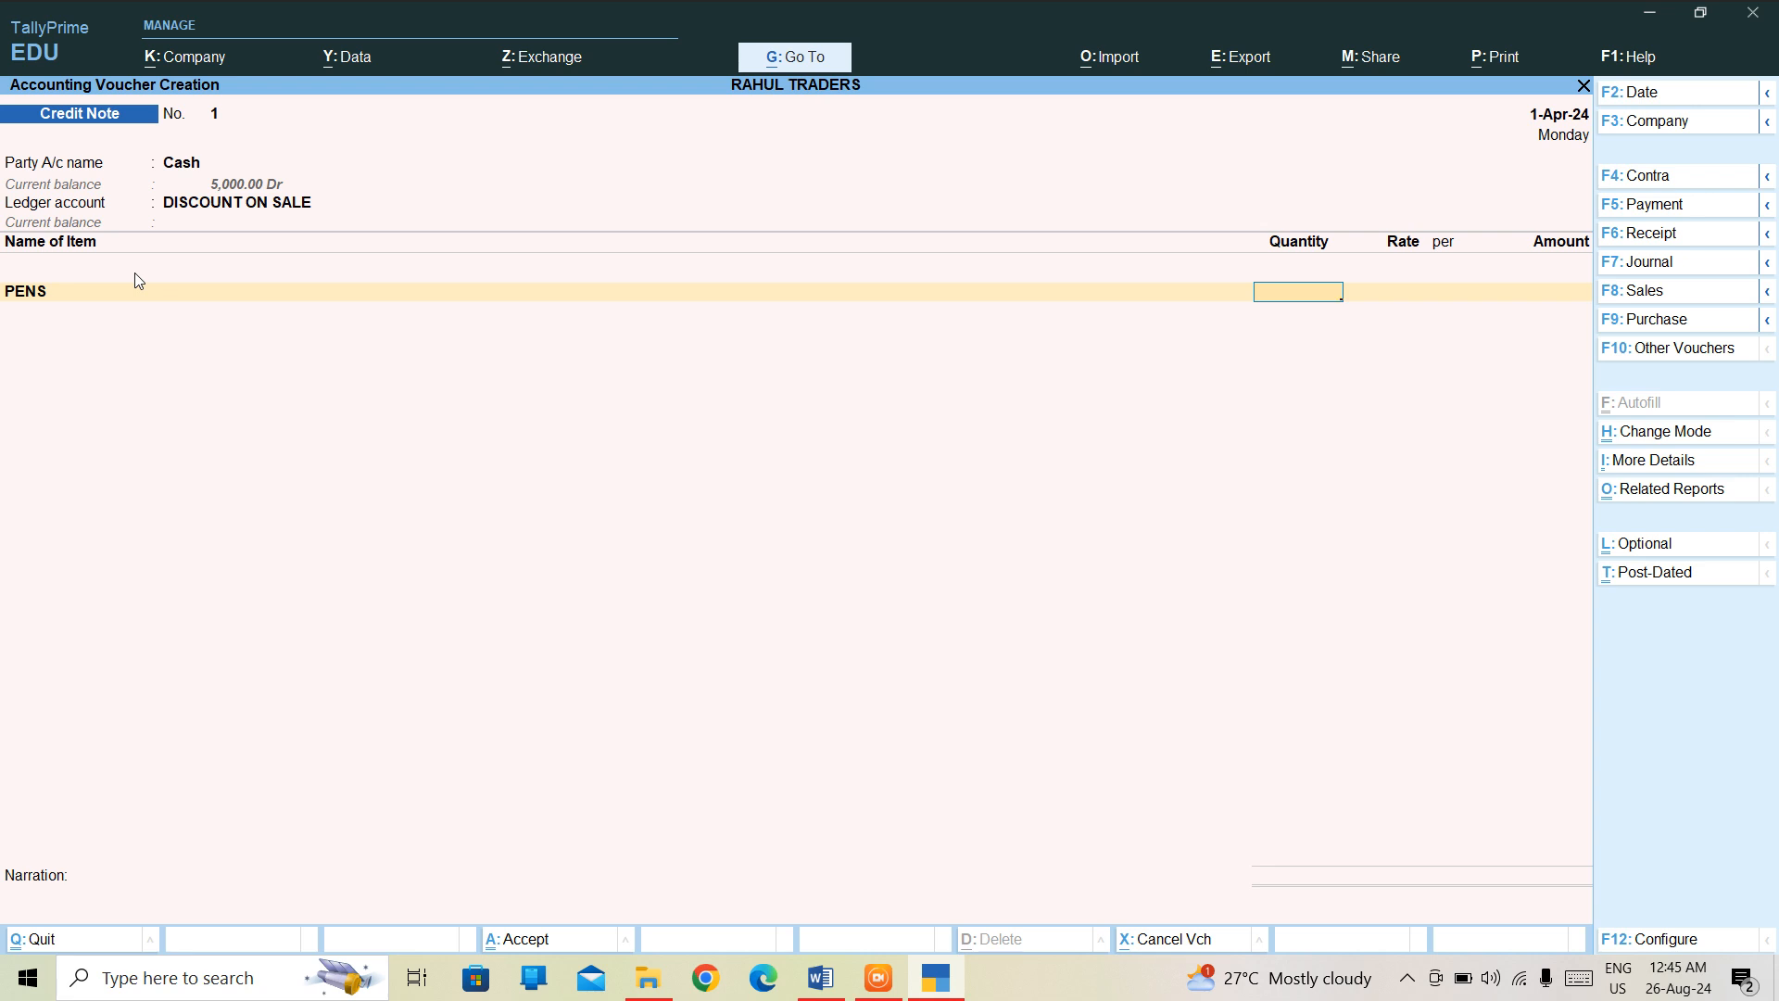
Step: Leave the quantity and rate of PENS blank, set its amount to 2000, and save the credit note
{"action": "key", "text": "Return"}
{"action": "key", "text": "Return"}
{"action": "type", "text": "2000"}
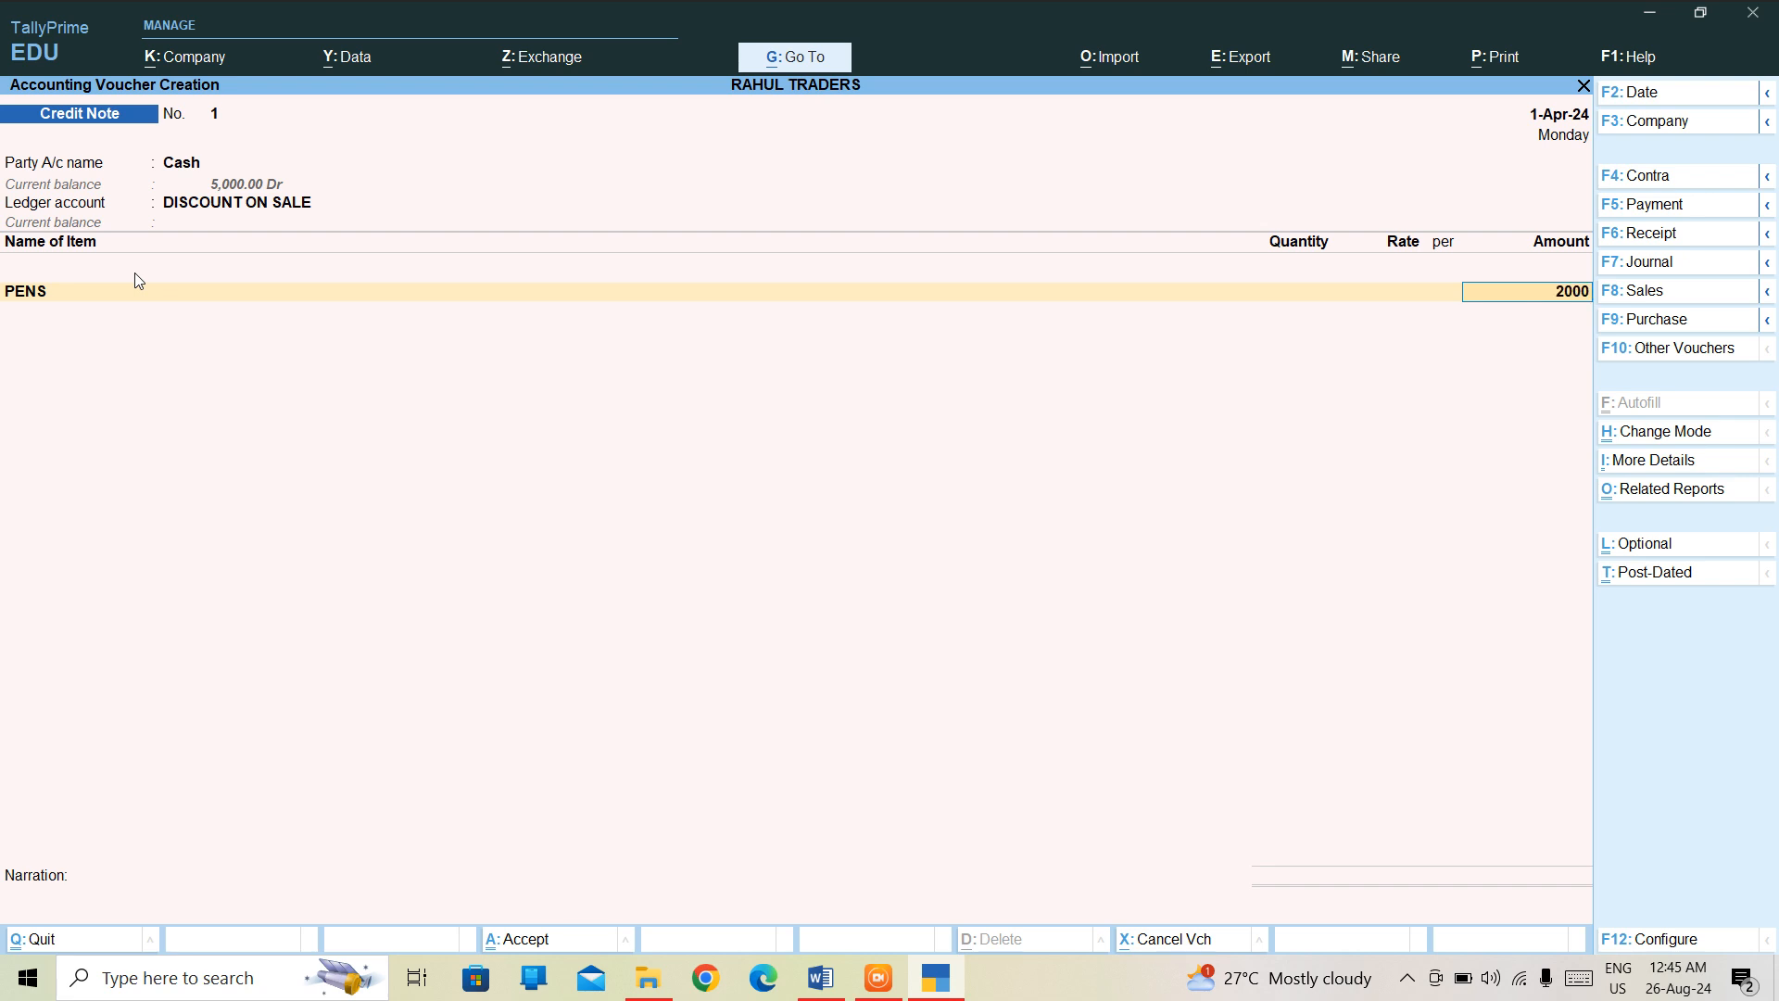
{"action": "key", "text": "Return"}
{"action": "key", "text": "Return"}
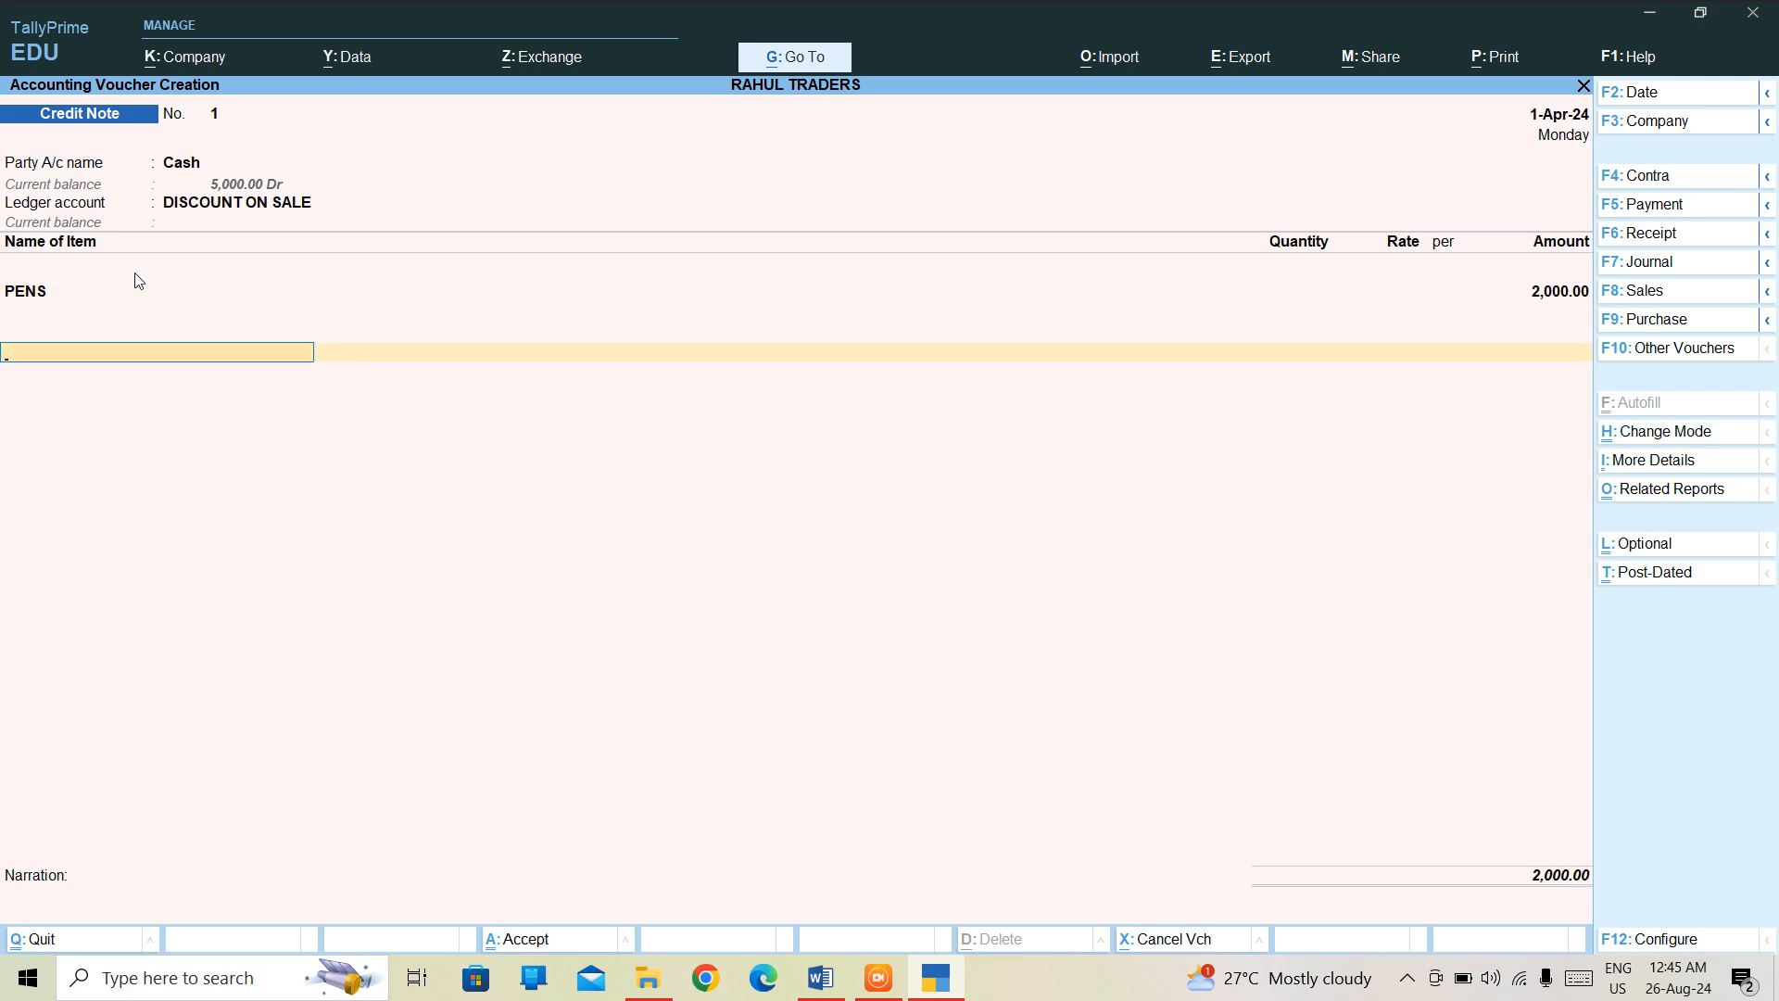
{"action": "key", "text": "ctrl+a"}
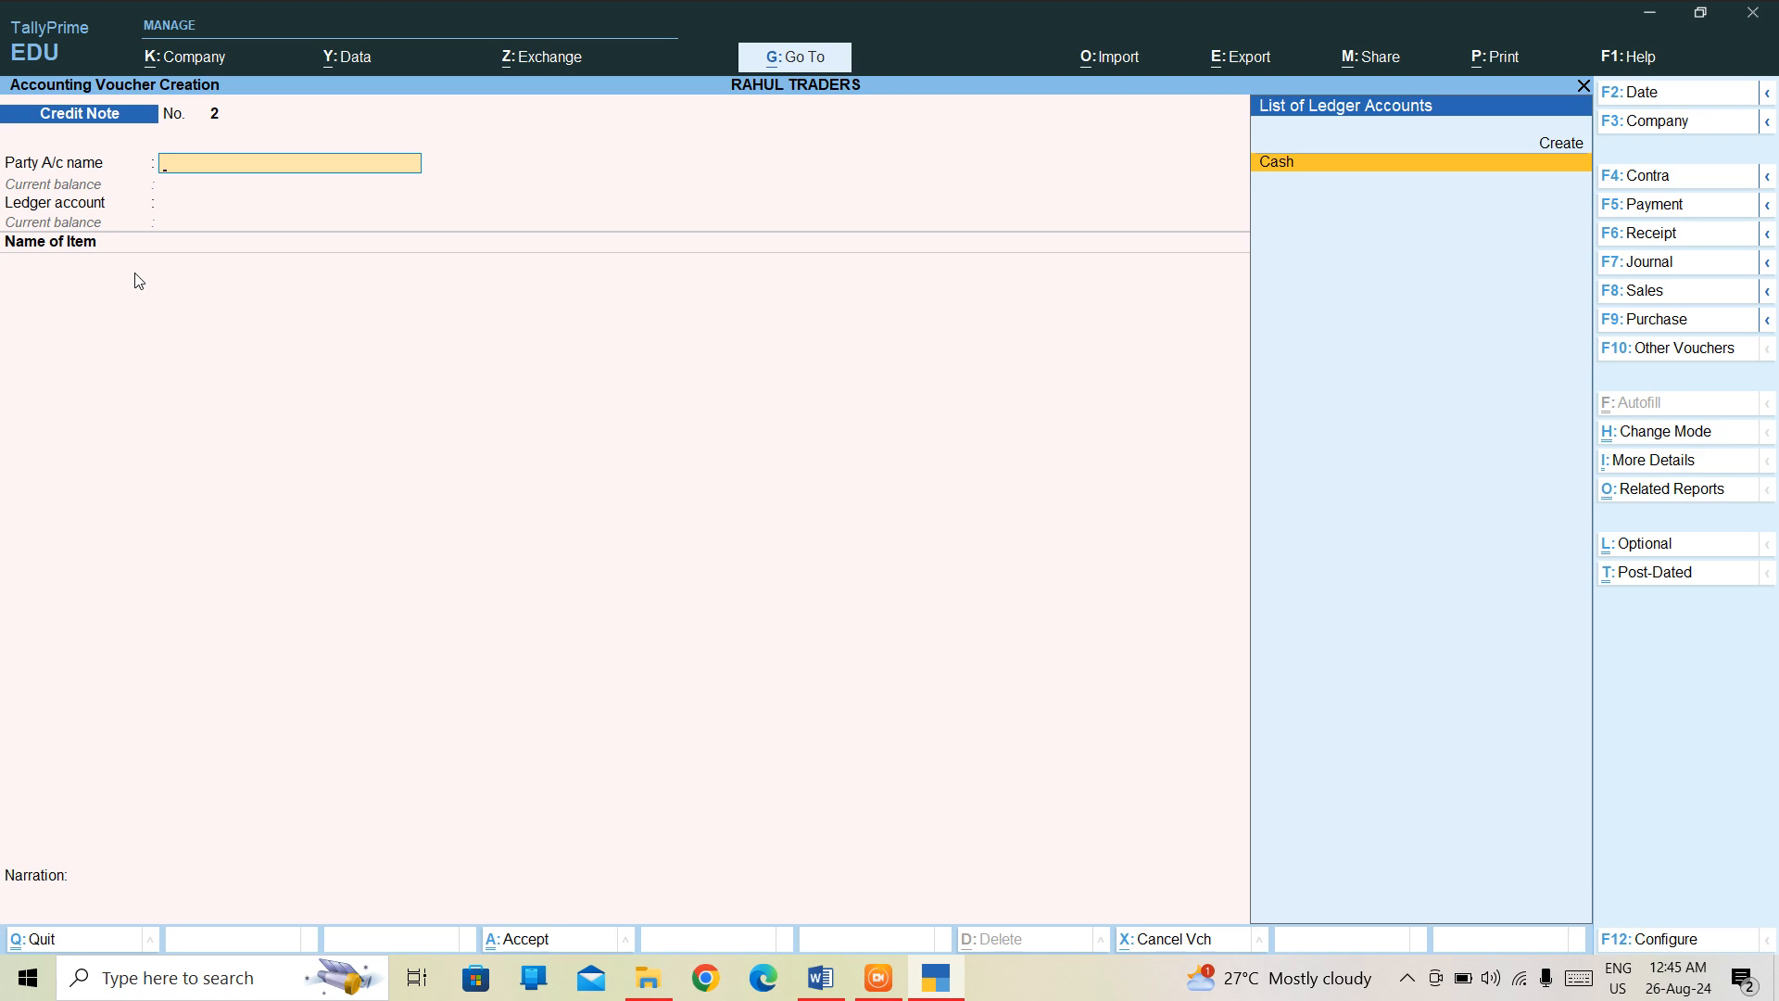
Step: Leave voucher entry and open the Profit & Loss A/c report
{"action": "key", "text": "Escape"}
{"action": "key", "text": "y"}
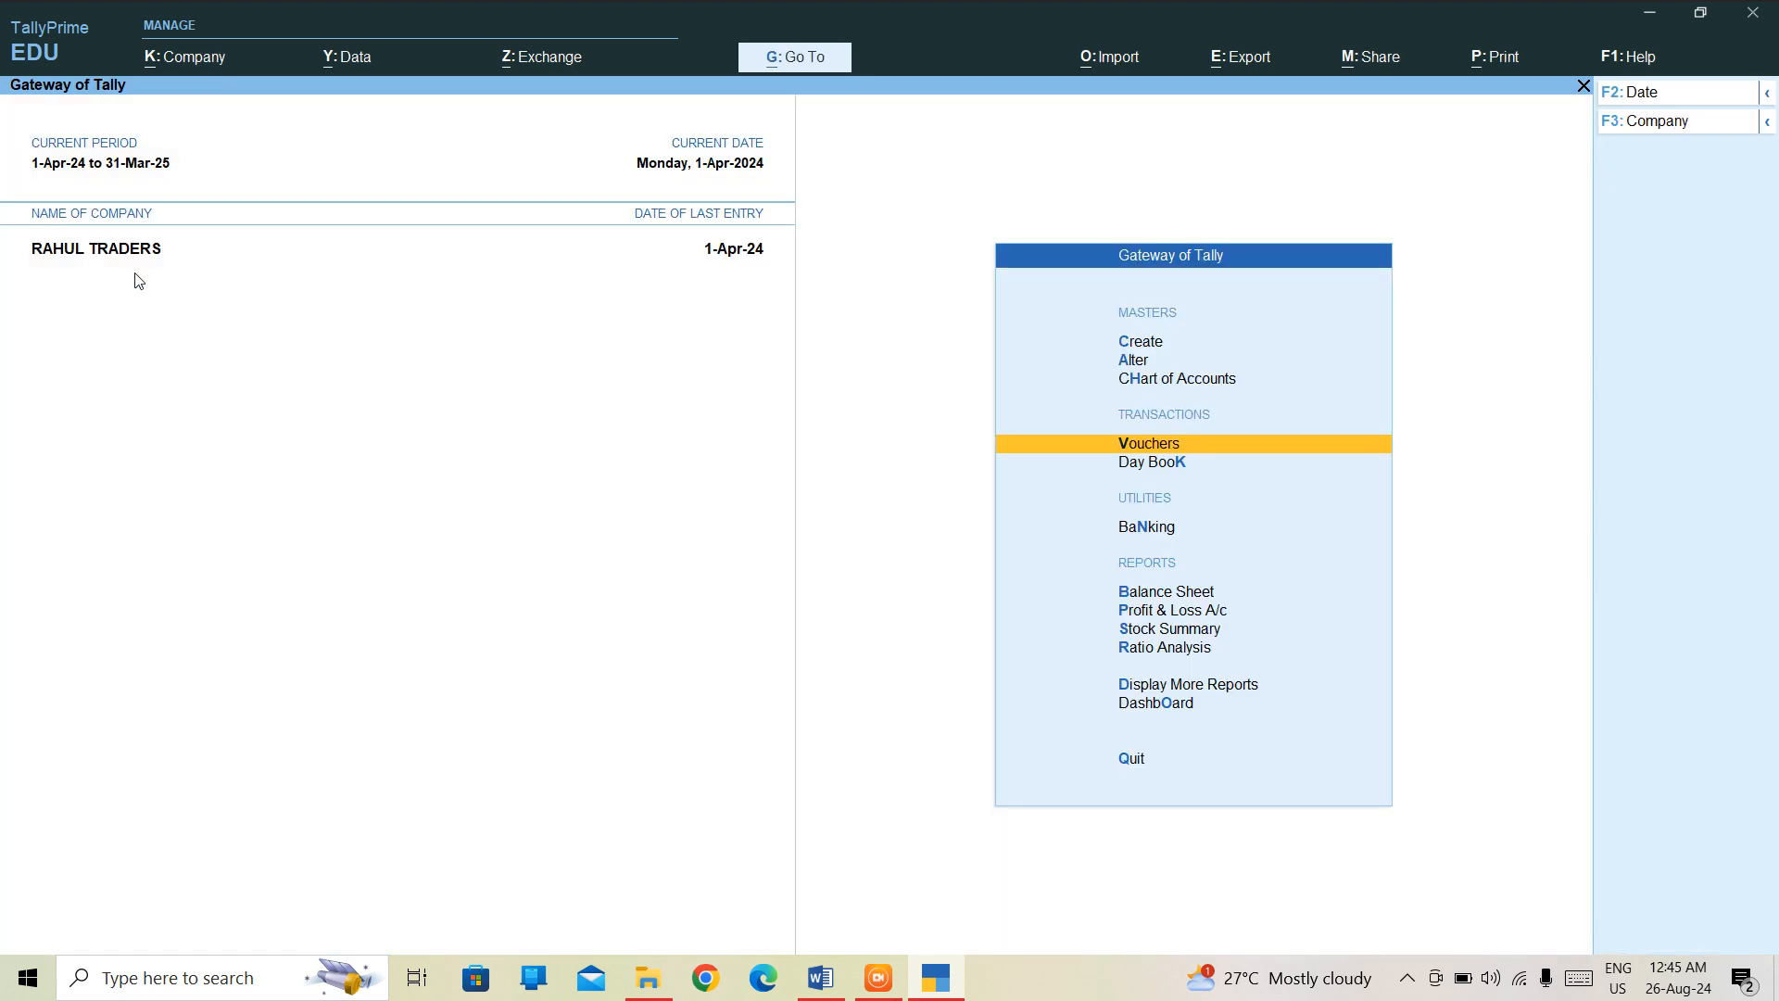
{"action": "key", "text": "alt+g"}
{"action": "key", "text": "Down"}
{"action": "key", "text": "Down"}
{"action": "key", "text": "Down"}
{"action": "key", "text": "Down"}
{"action": "key", "text": "Down"}
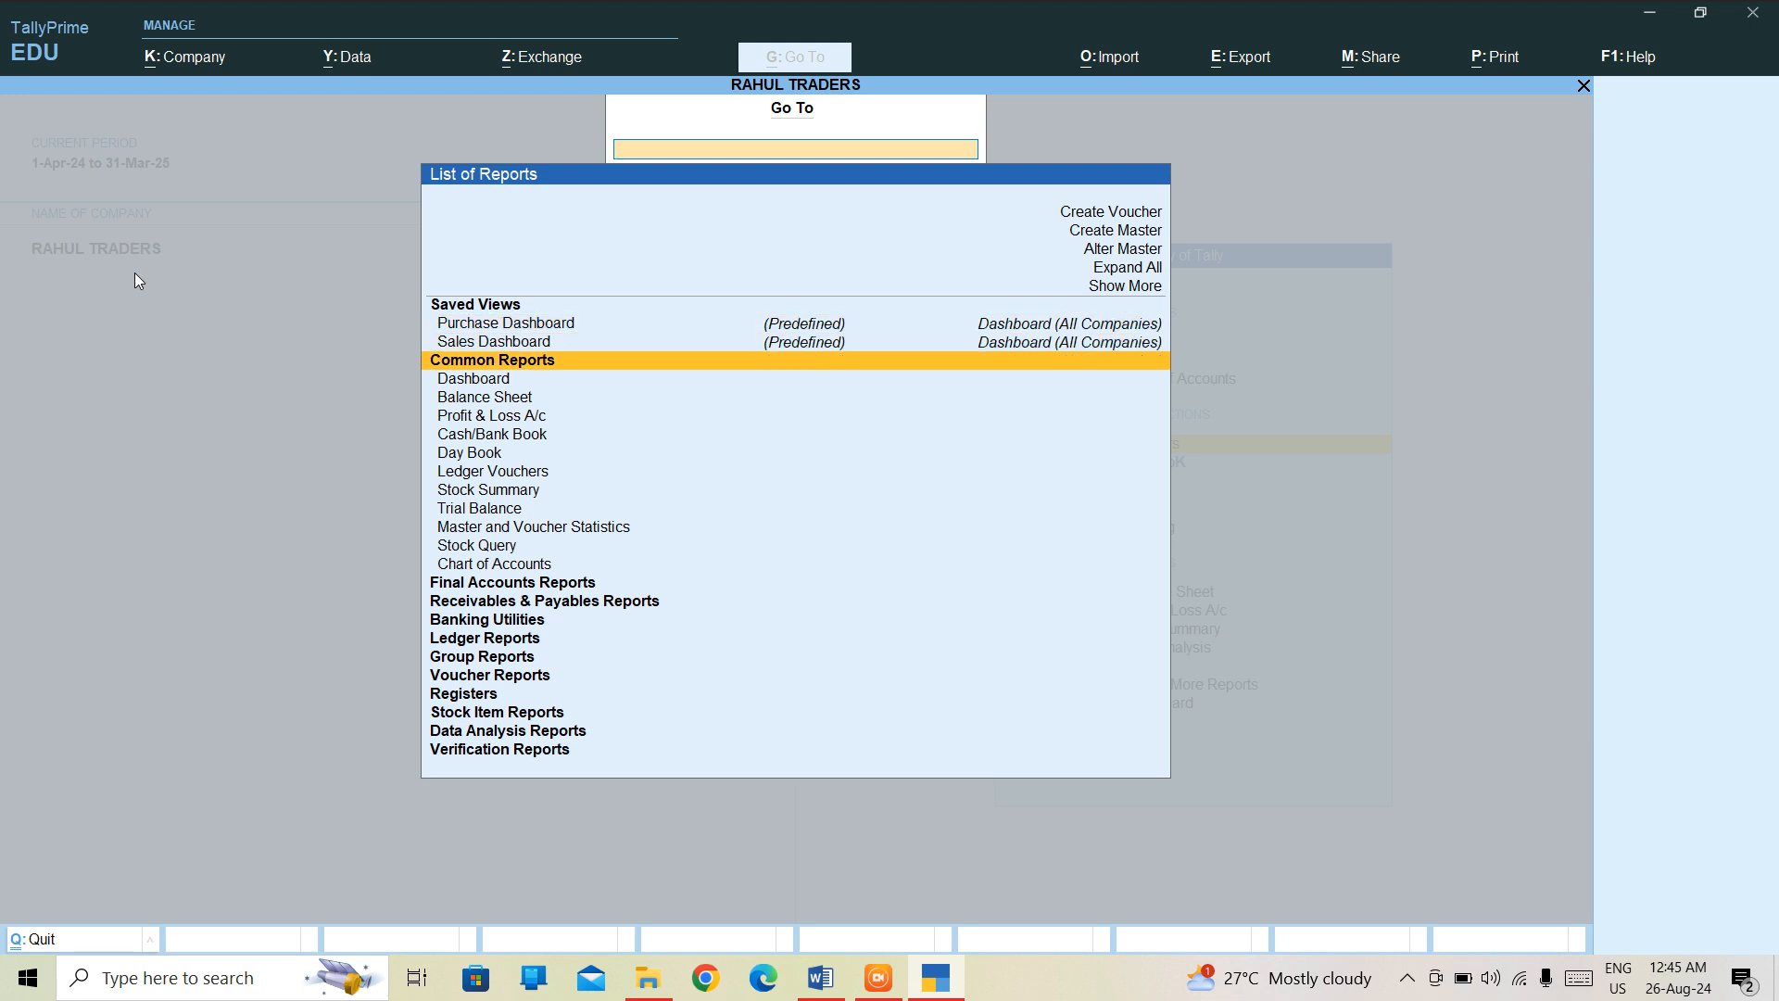
{"action": "key", "text": "Return"}
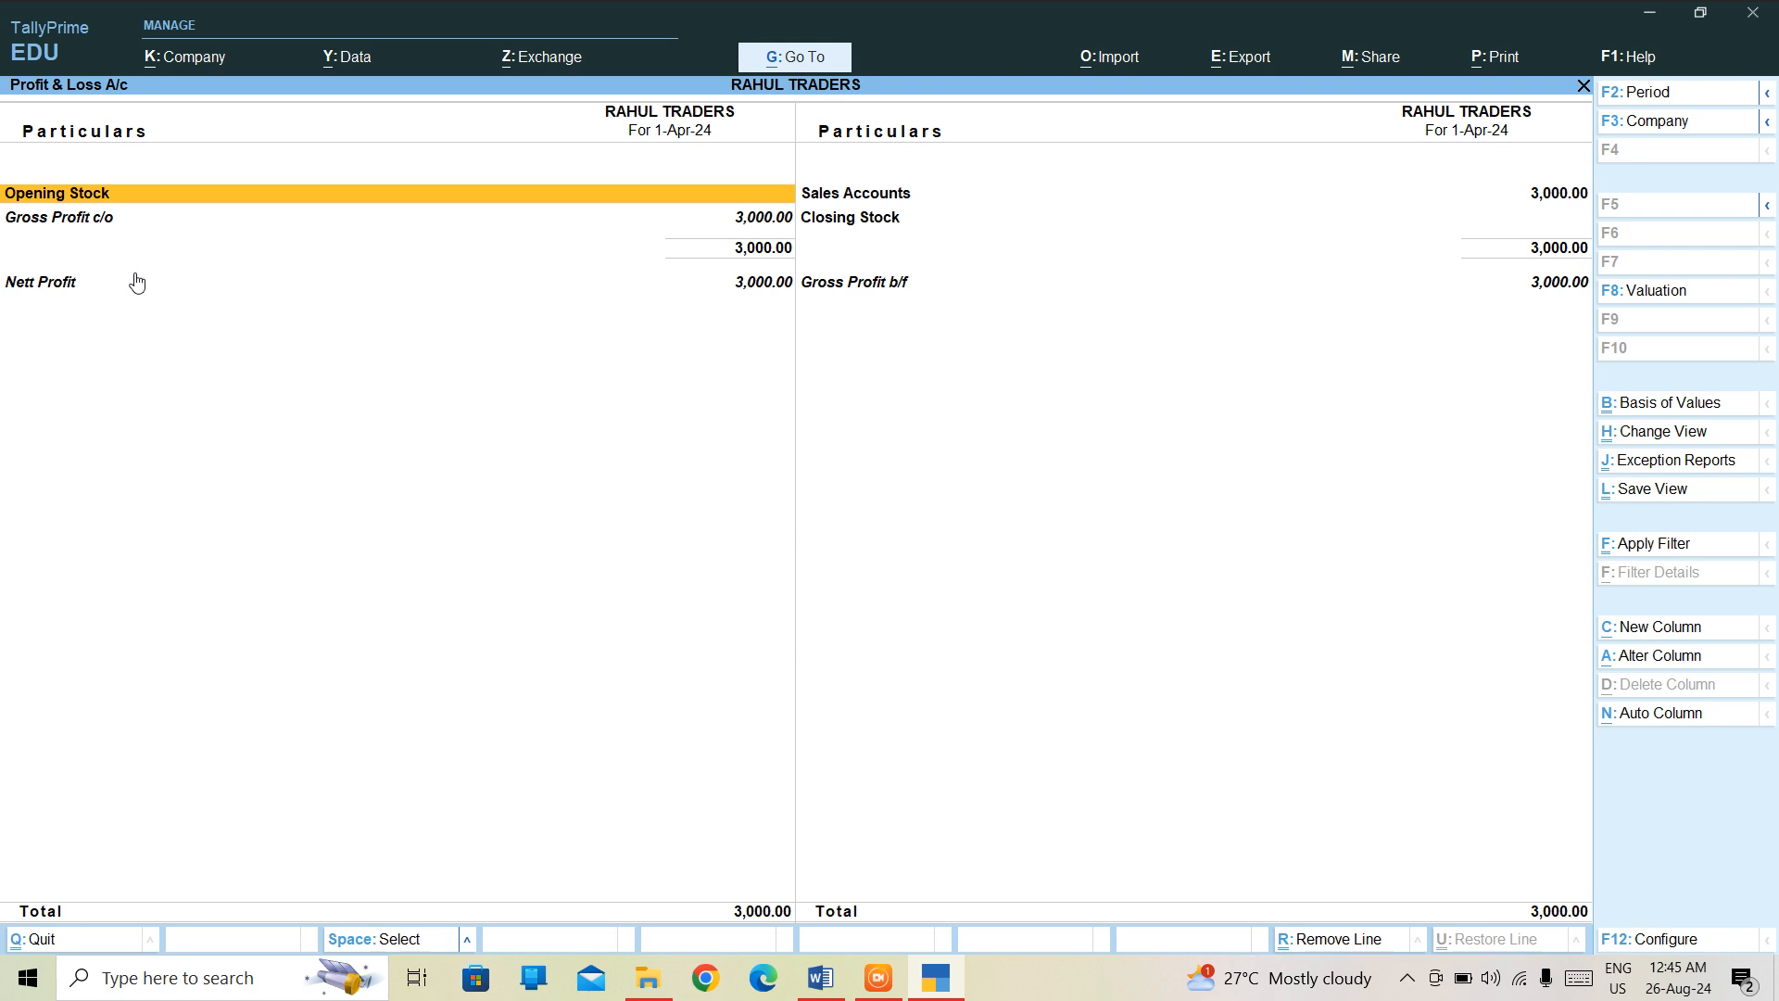
Step: Open the Sales Accounts group from the Profit & Loss A/c and examine its ledger balances
{"action": "key", "text": "Down"}
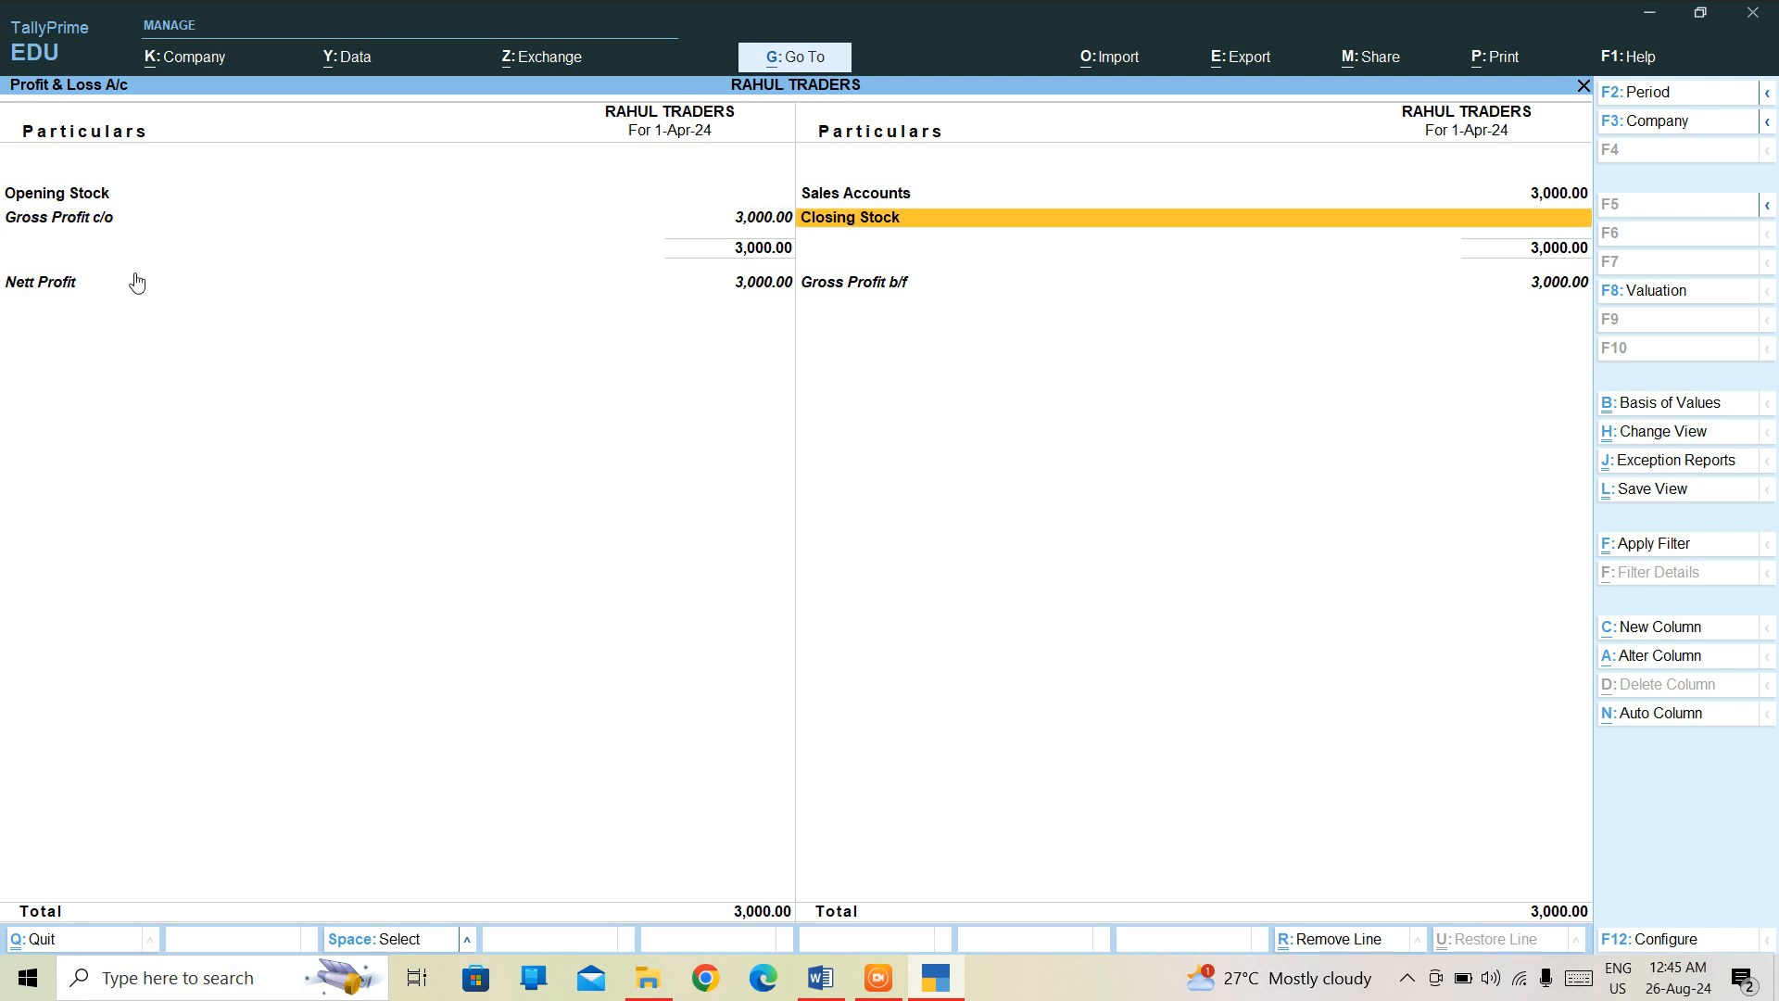
{"action": "key", "text": "Up"}
{"action": "key", "text": "Return"}
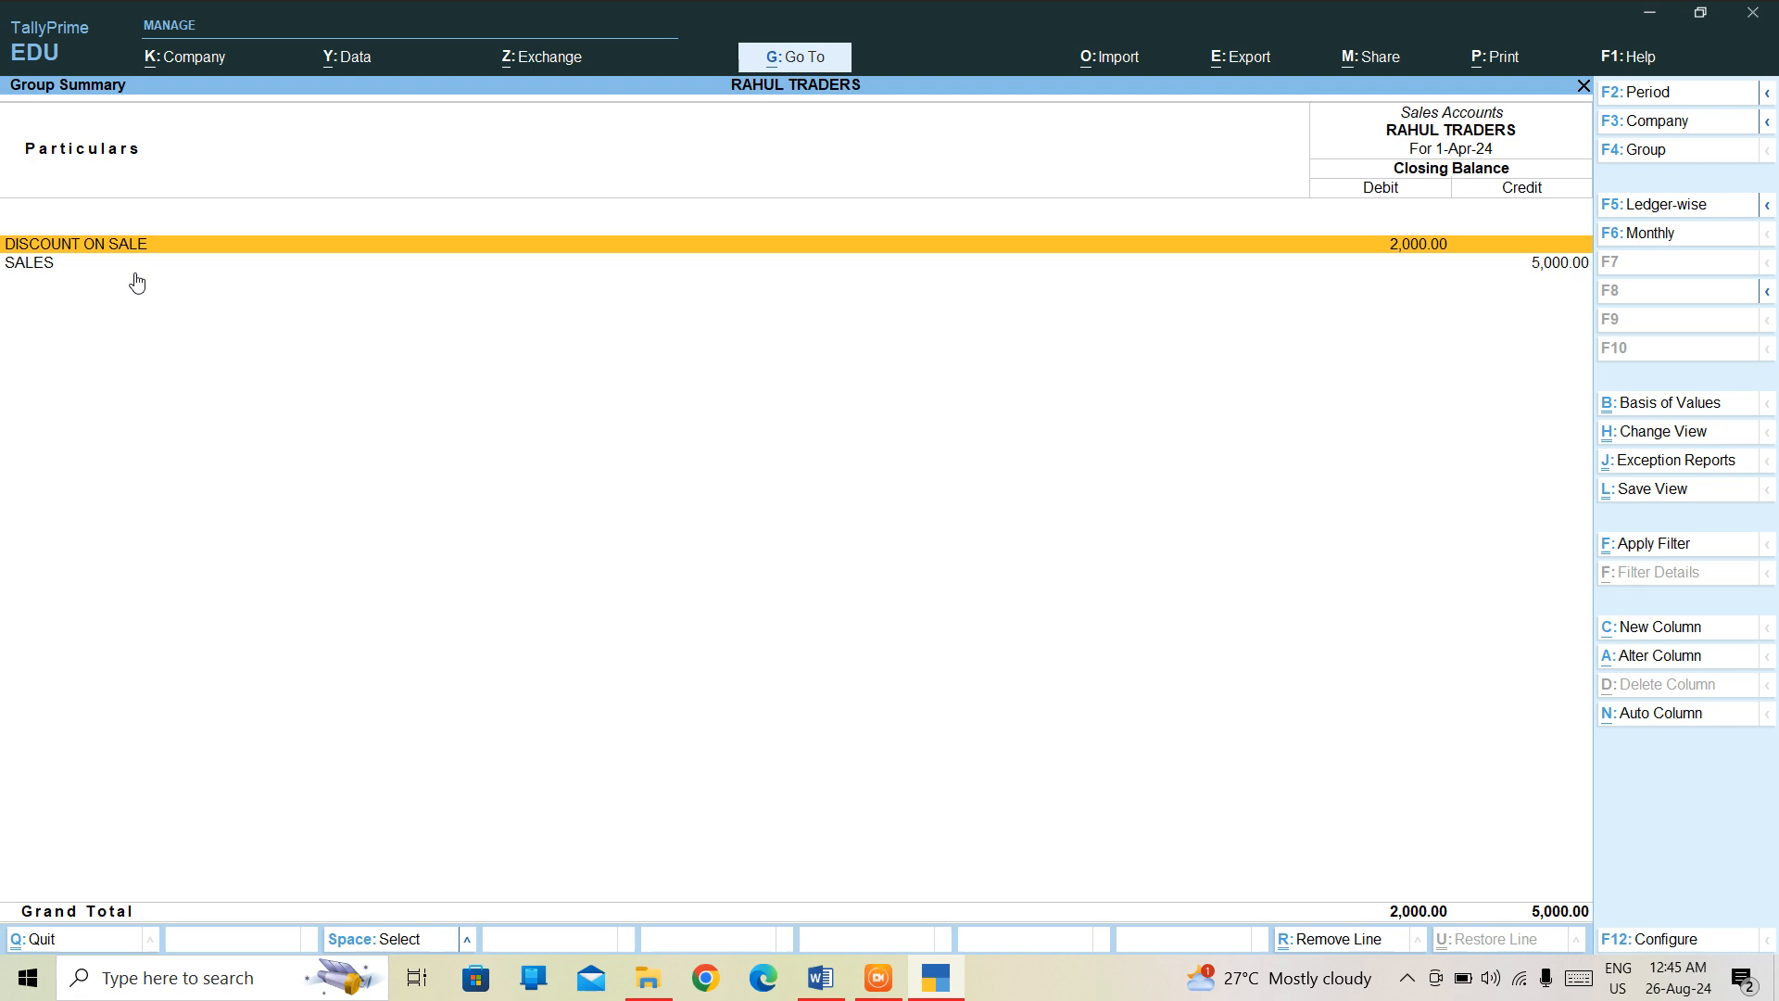
{"action": "key", "text": "Down"}
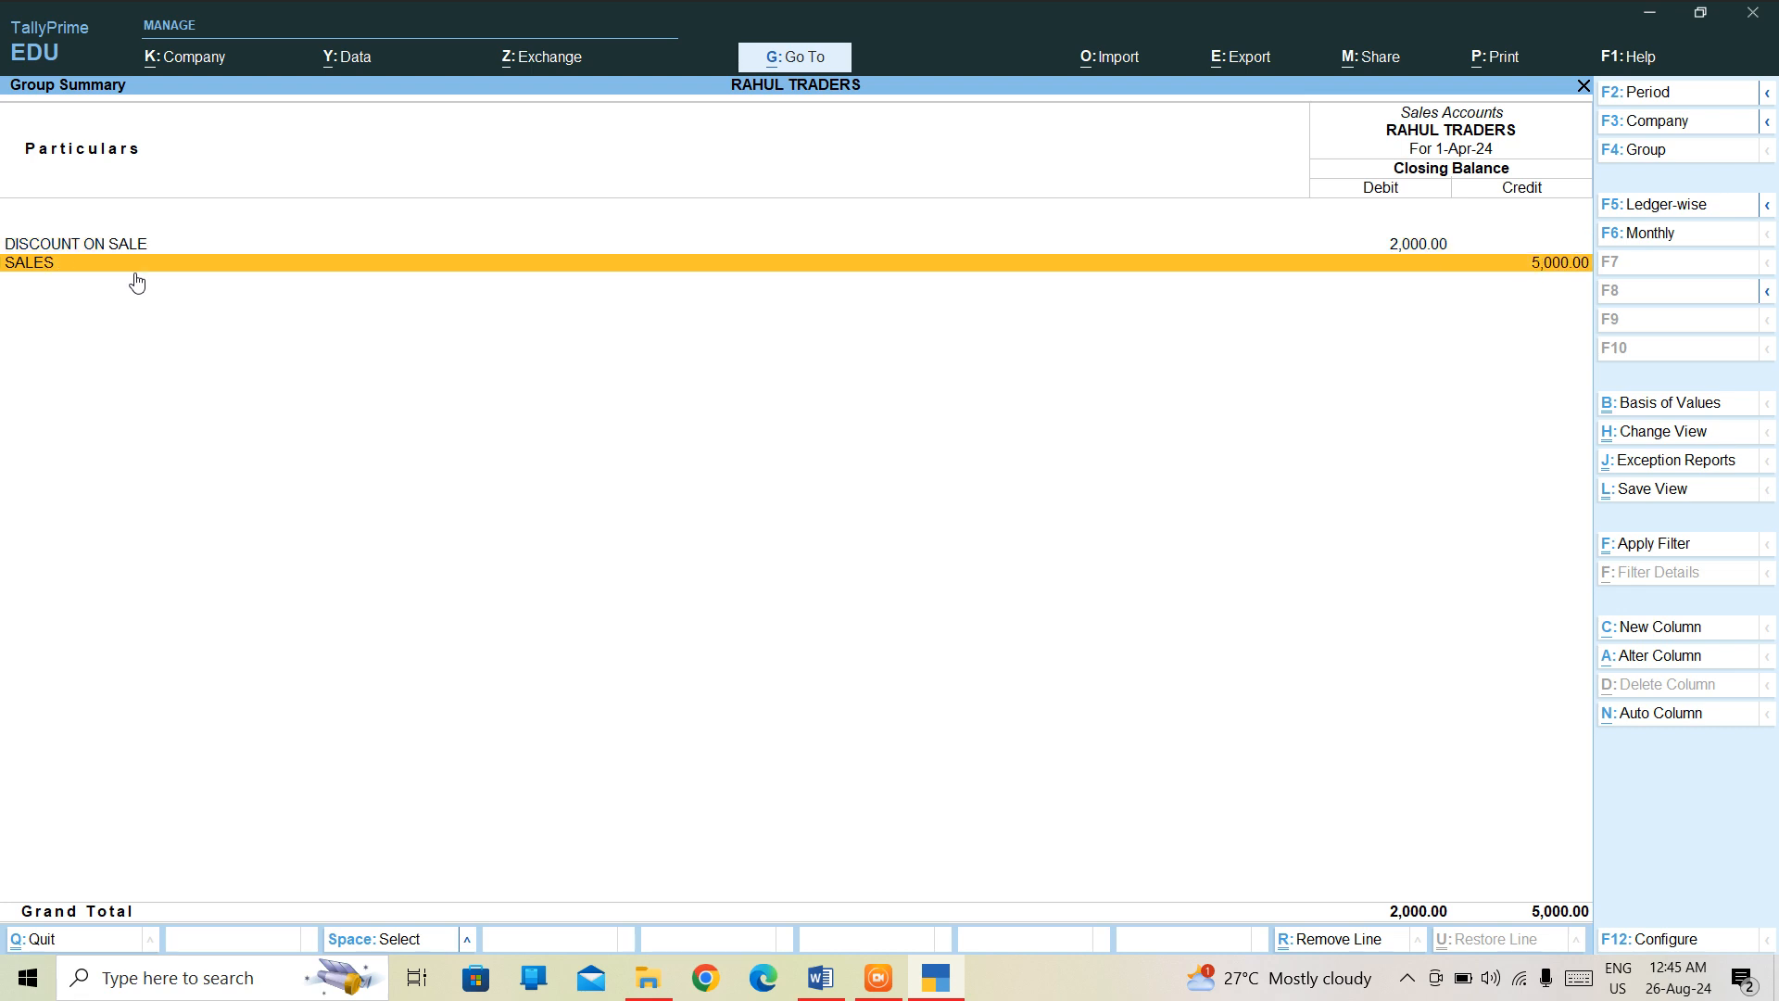
{"action": "key", "text": "Up"}
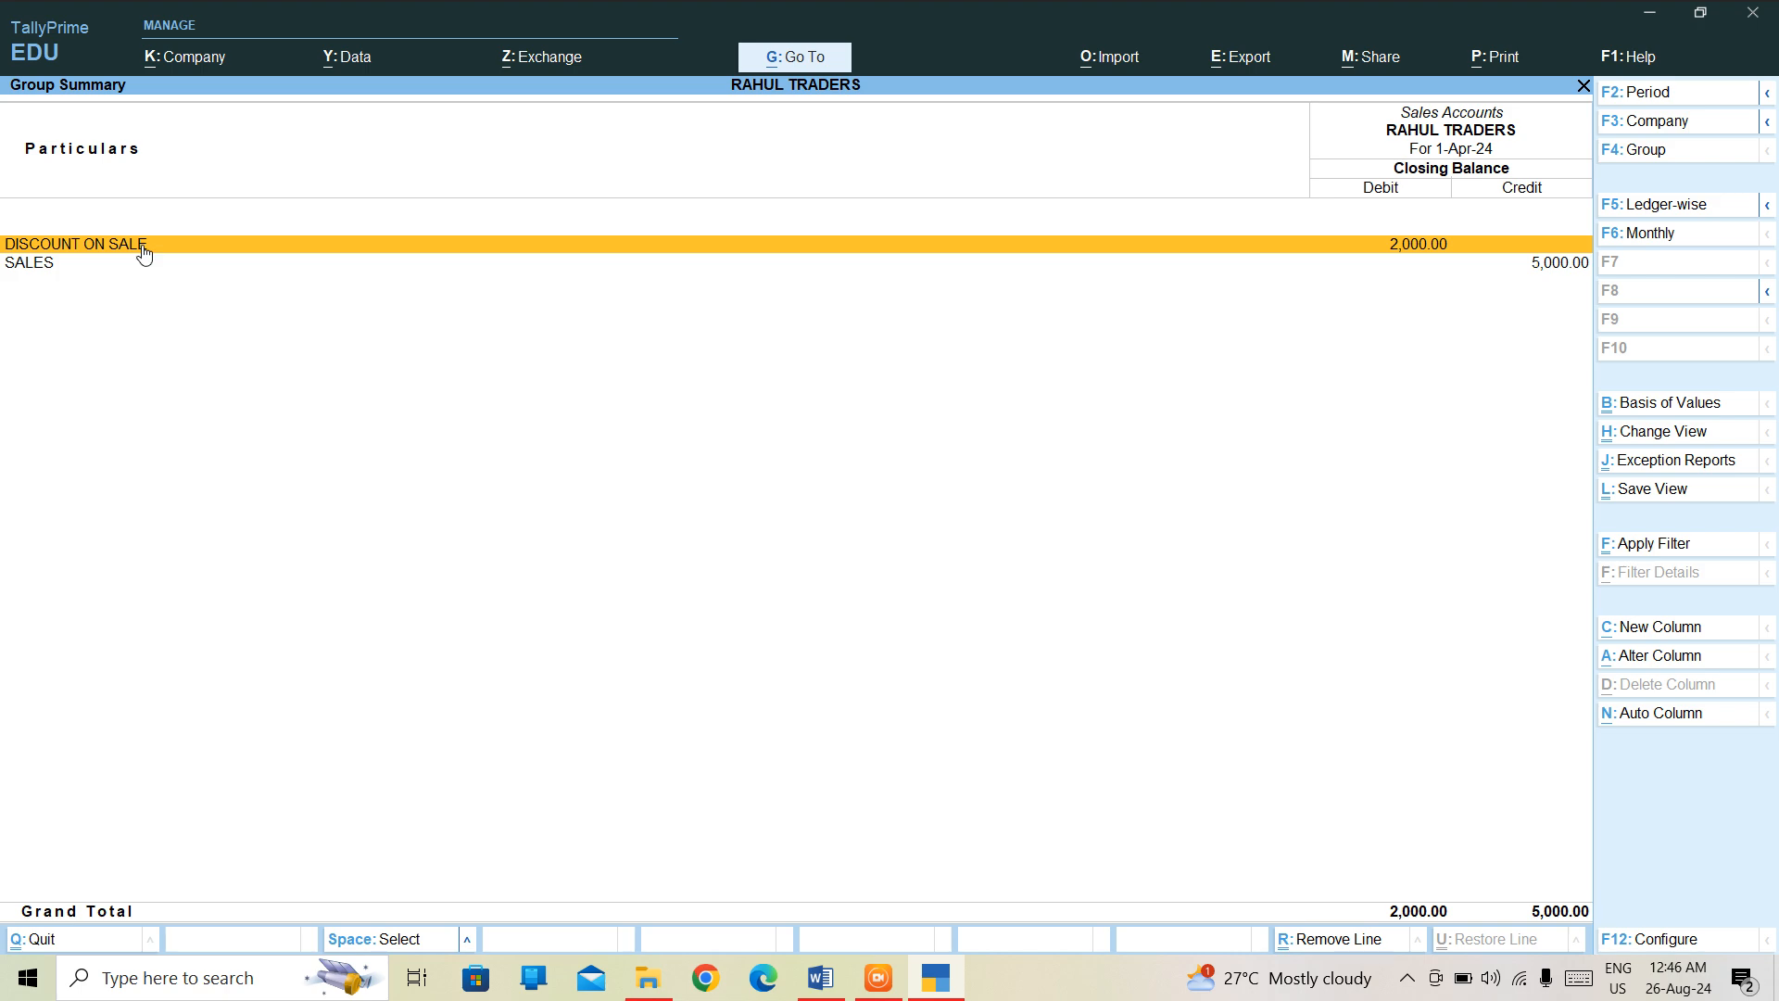
Step: Drill into the April credit note under DISCOUNT ON SALE to review it, and return to the Profit & Loss A/c
{"action": "left_click", "coordinate": [143, 245]}
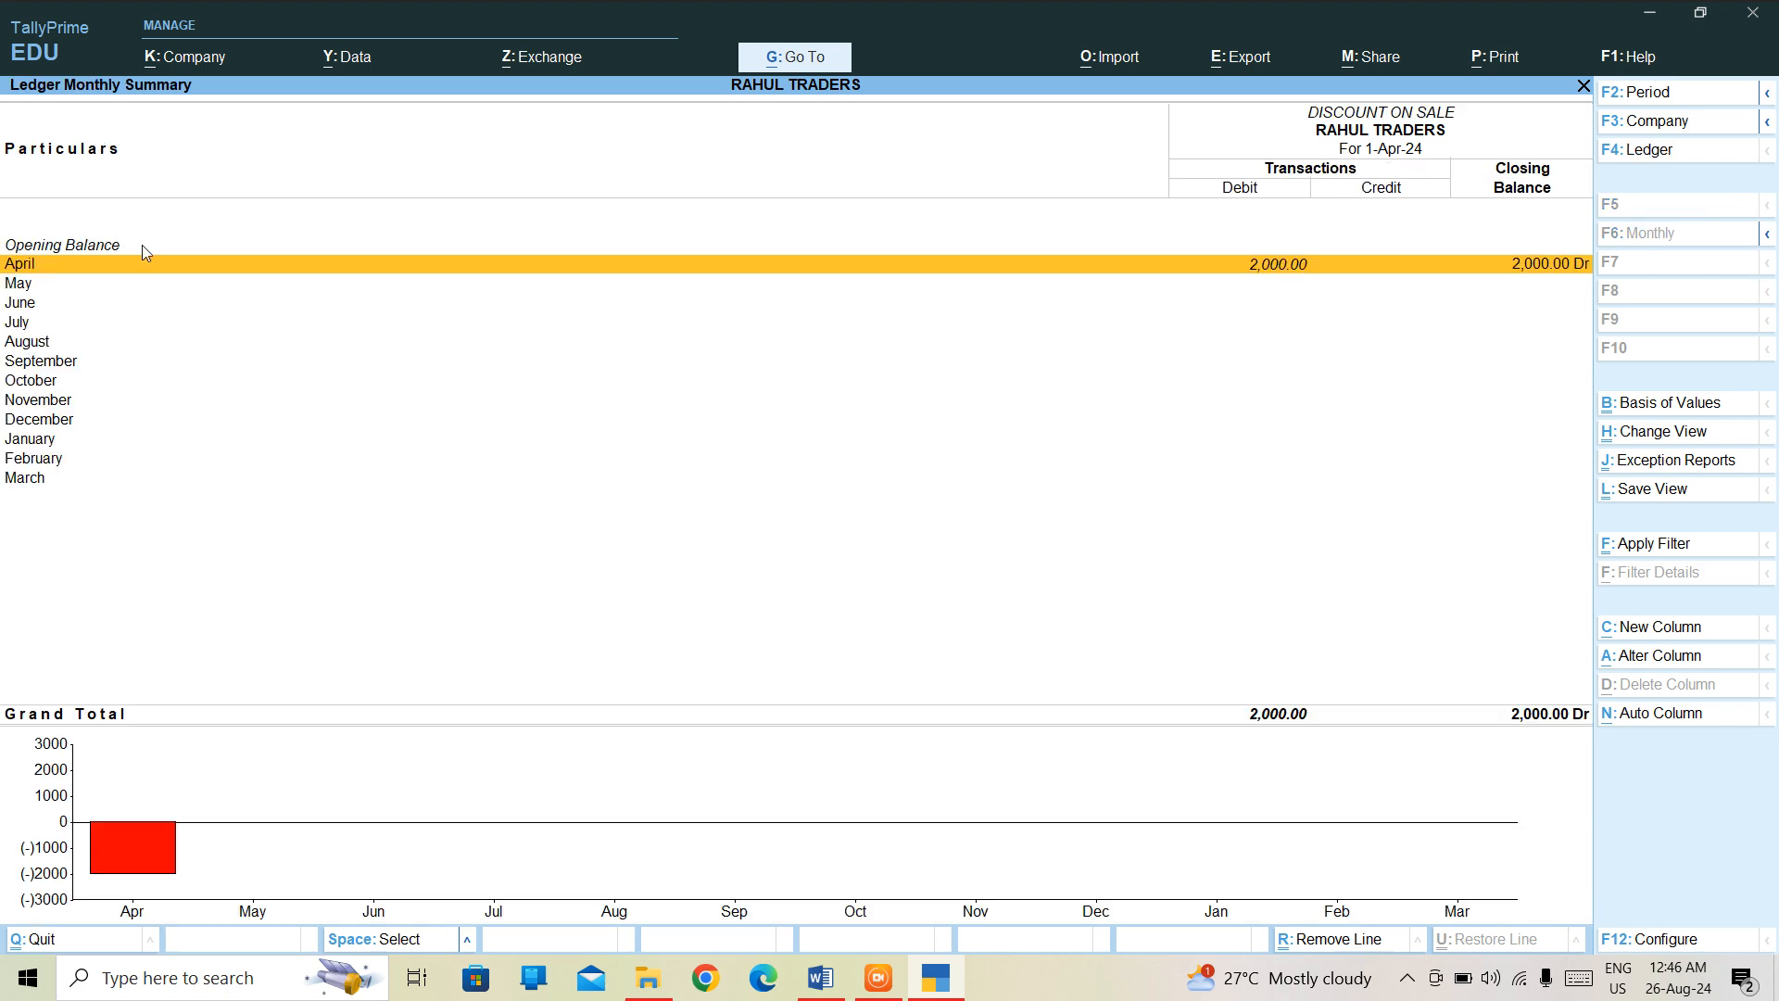
{"action": "left_click", "coordinate": [153, 271]}
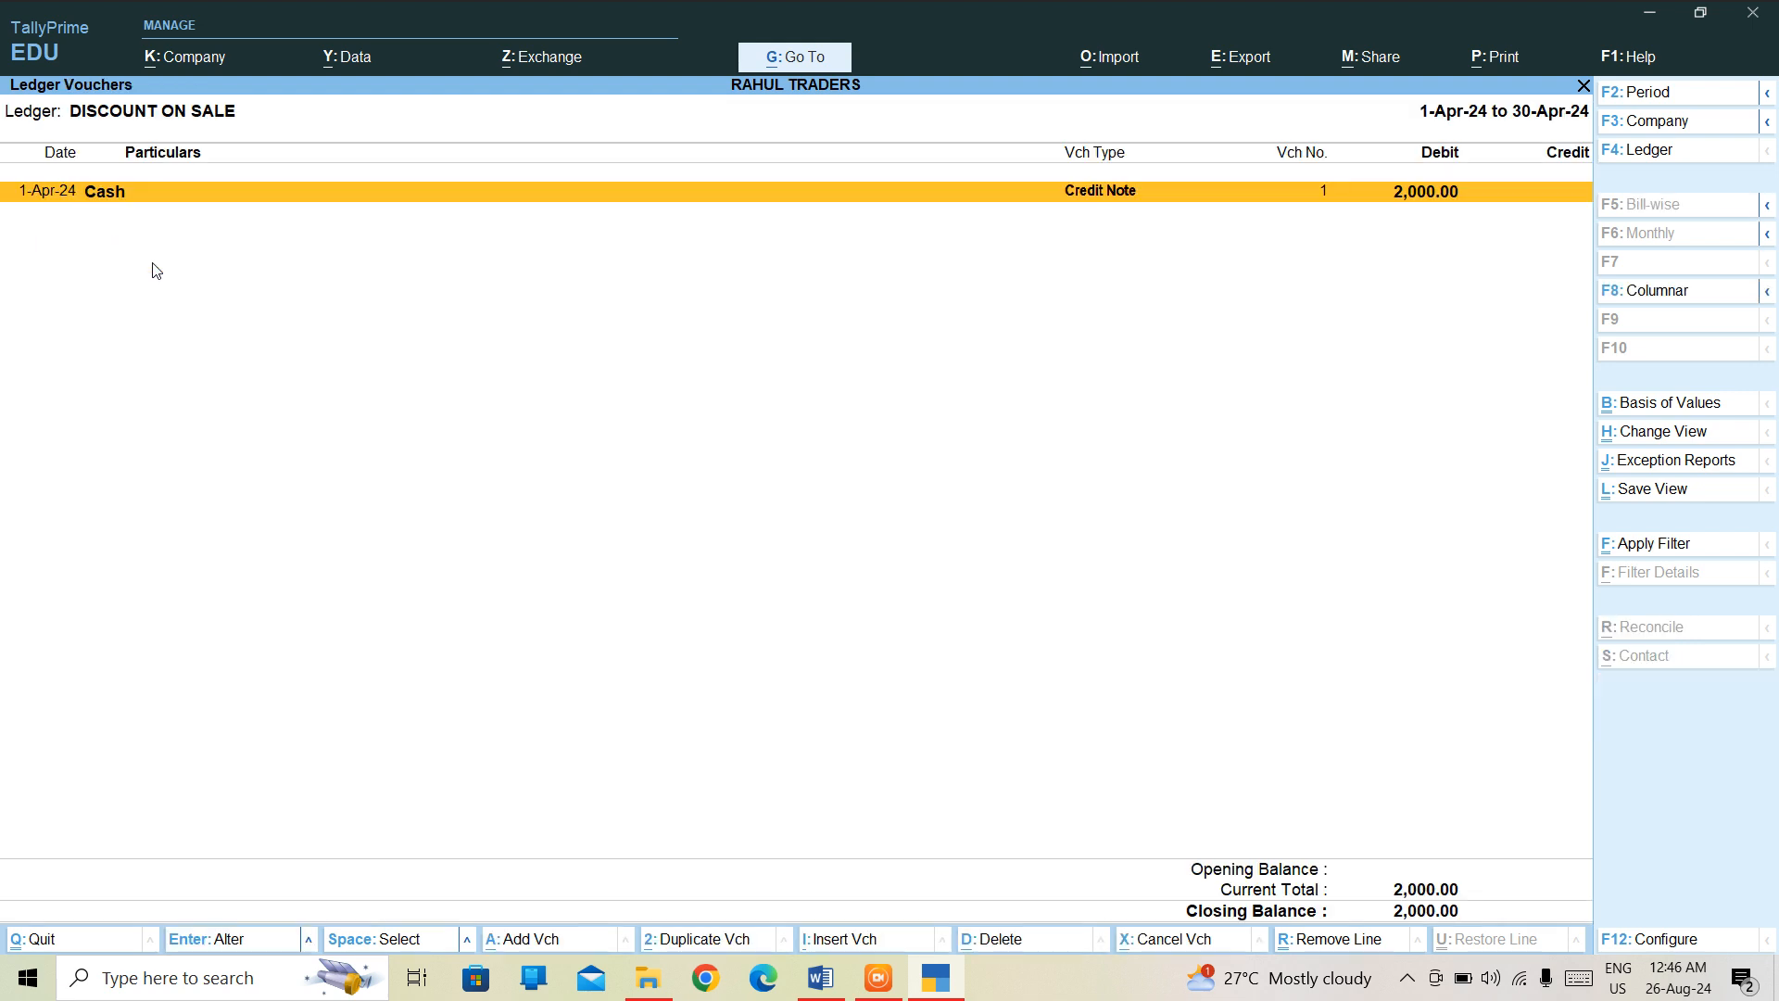
{"action": "left_click", "coordinate": [213, 192]}
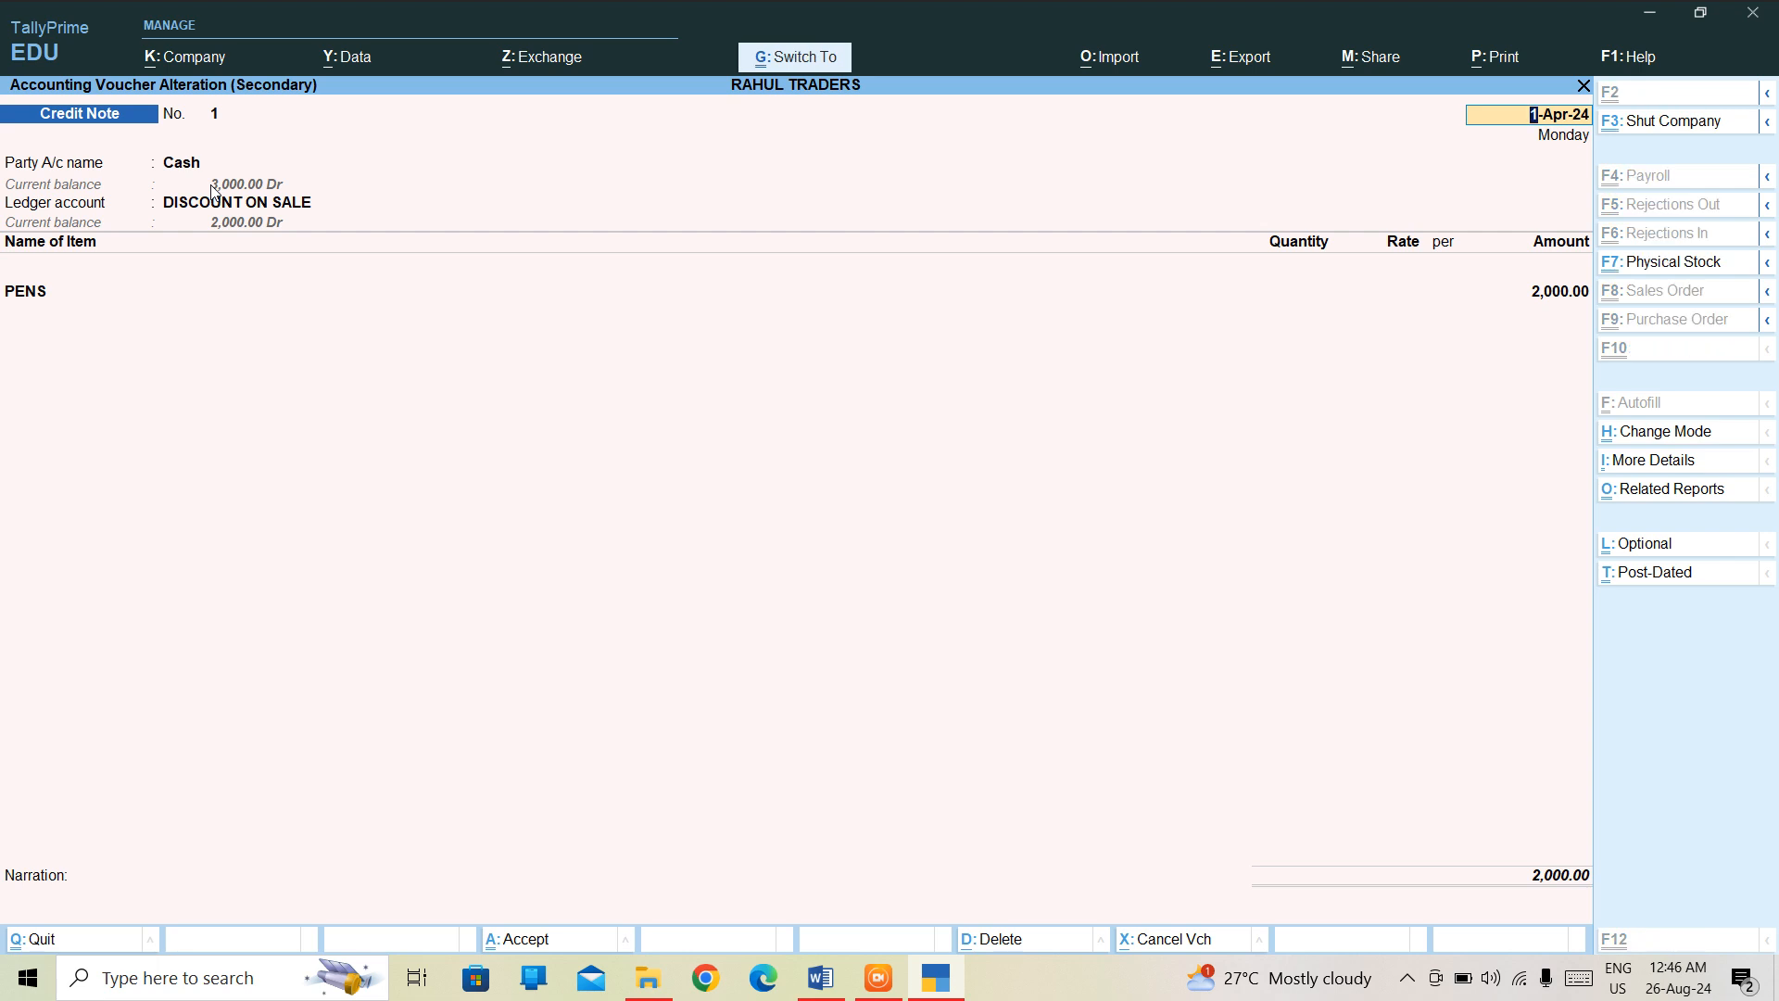
{"action": "key", "text": "ctrl+a"}
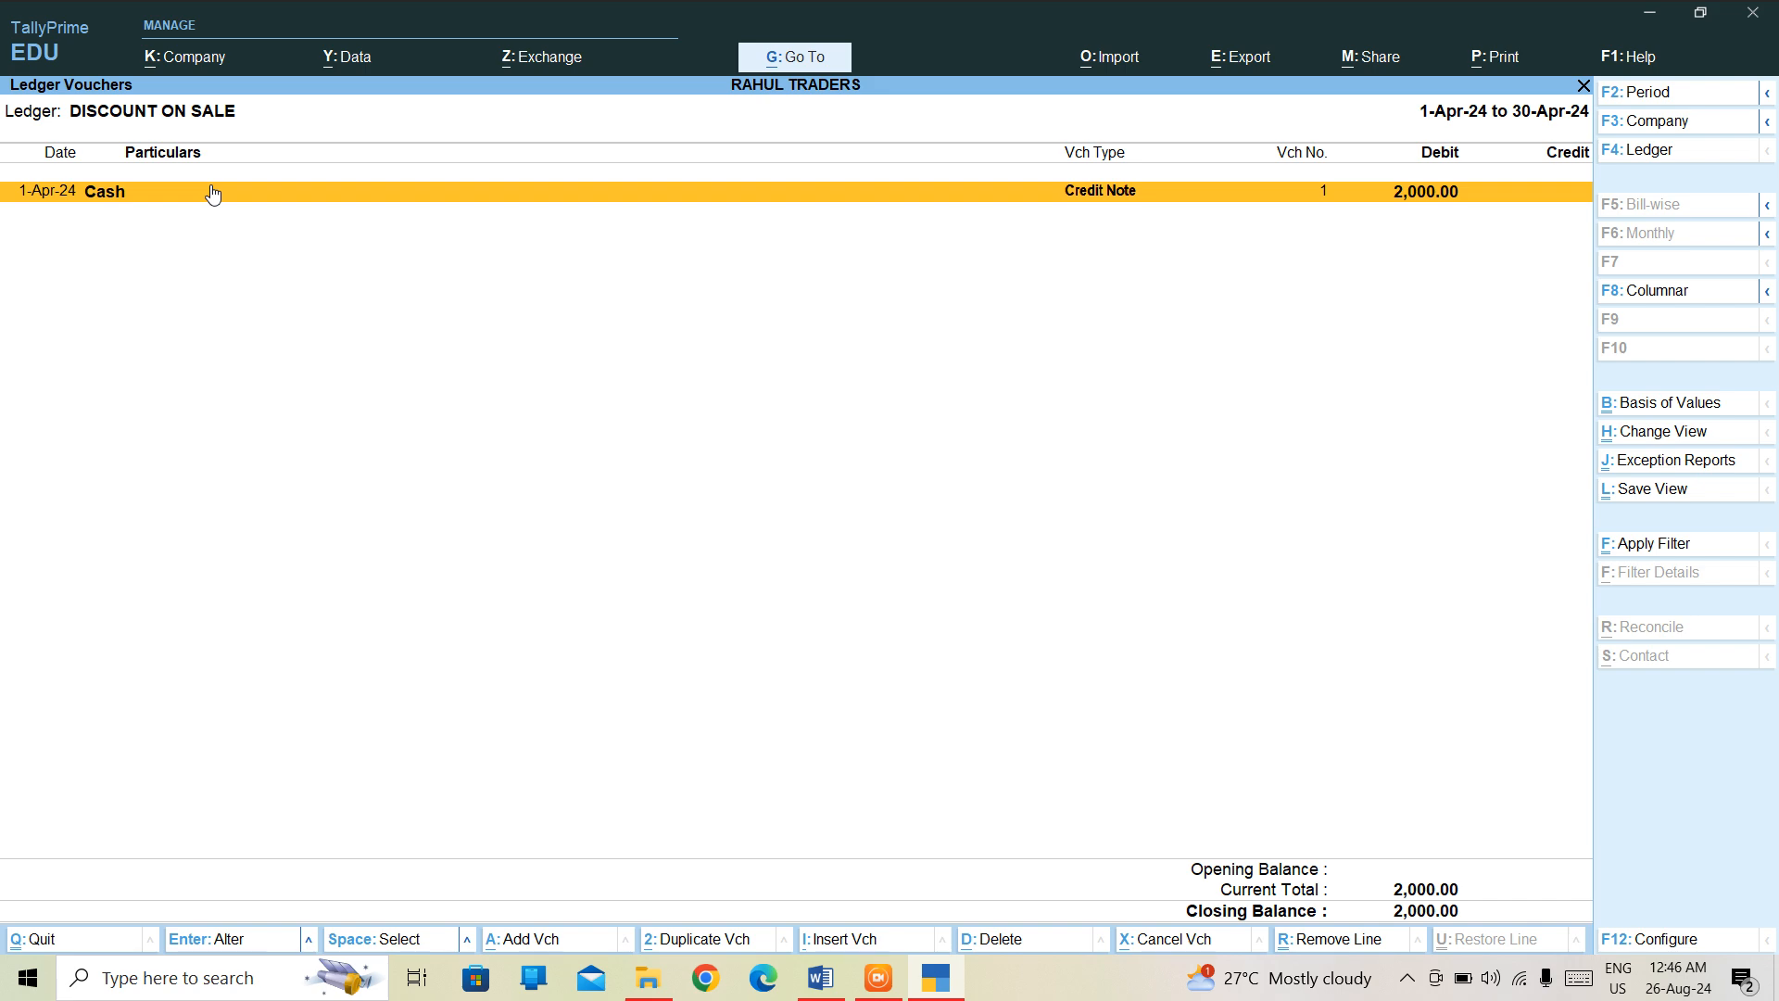
{"action": "key", "text": "Escape"}
{"action": "key", "text": "Escape"}
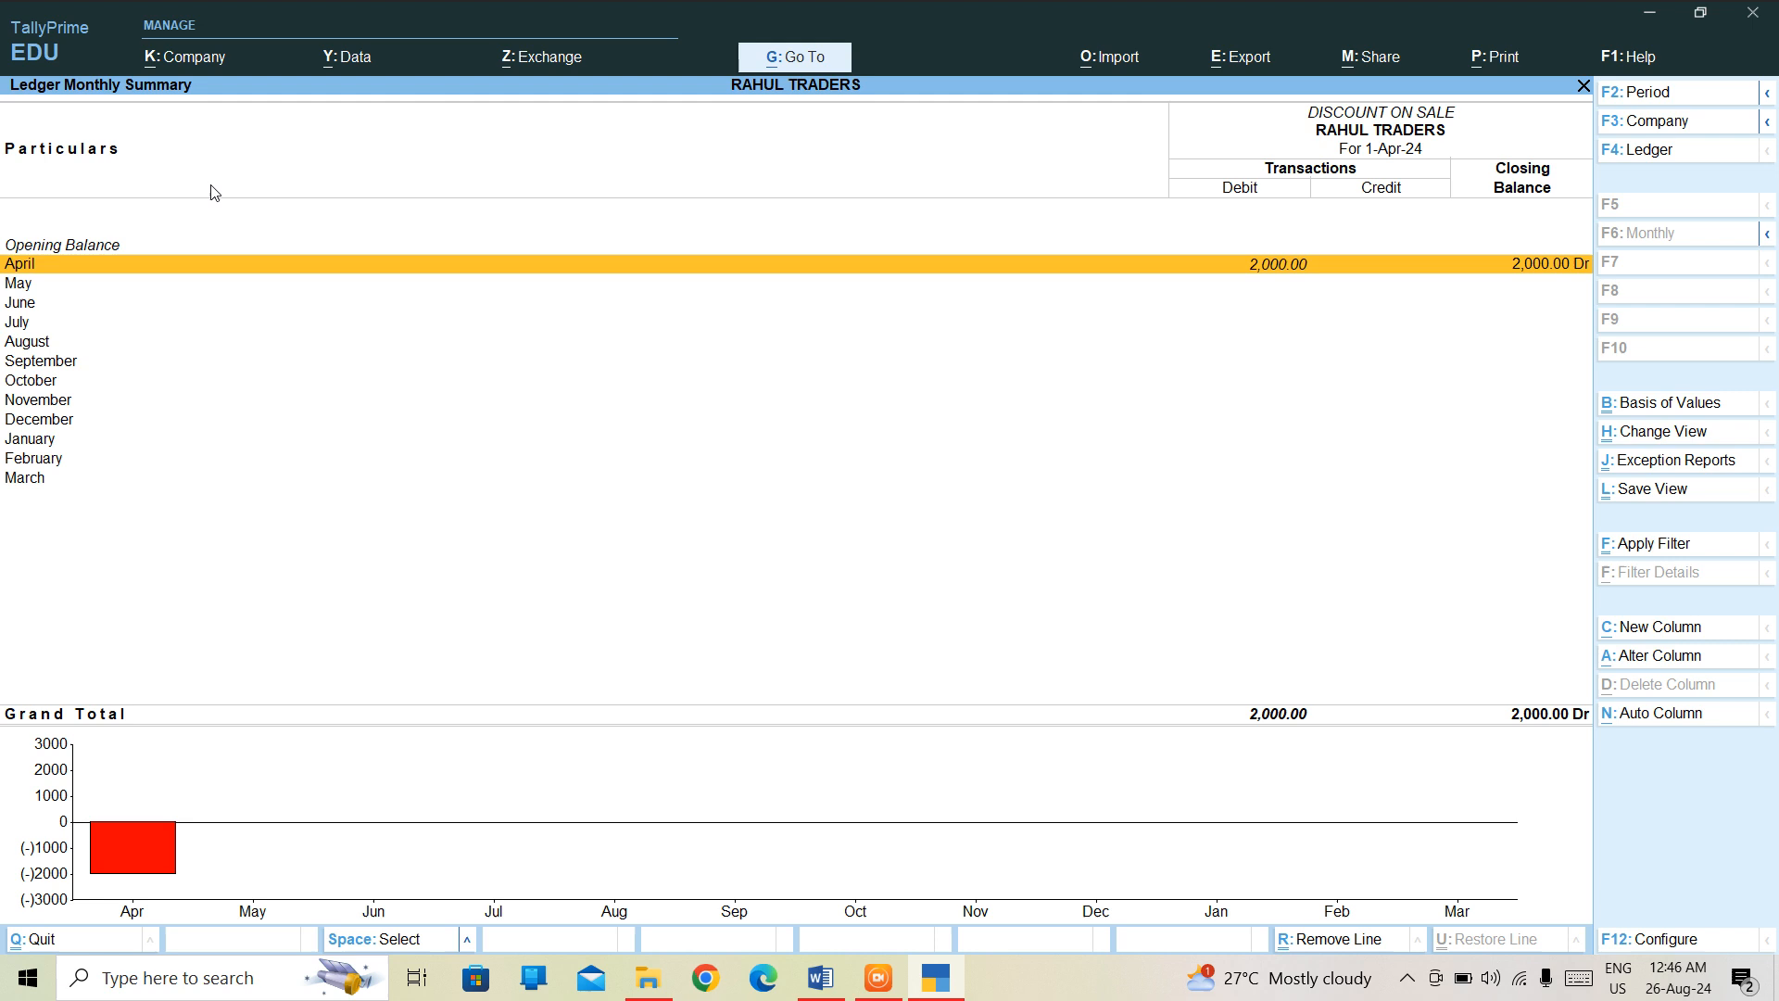
{"action": "key", "text": "Escape"}
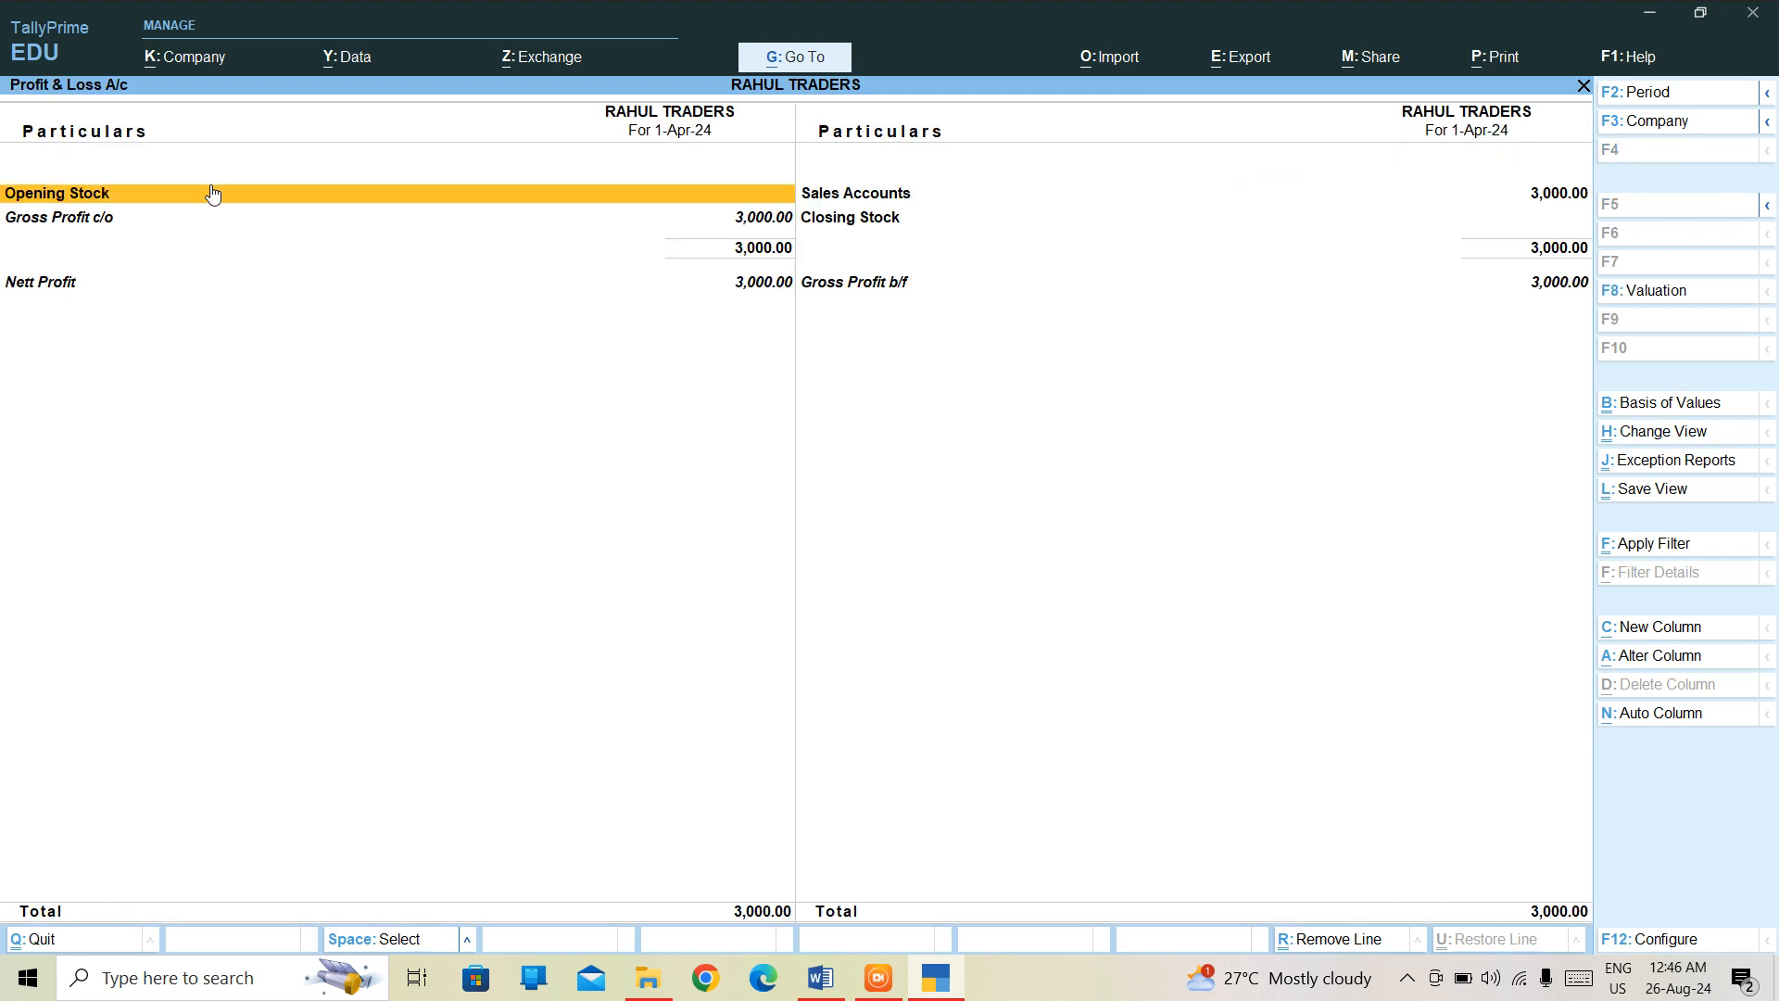